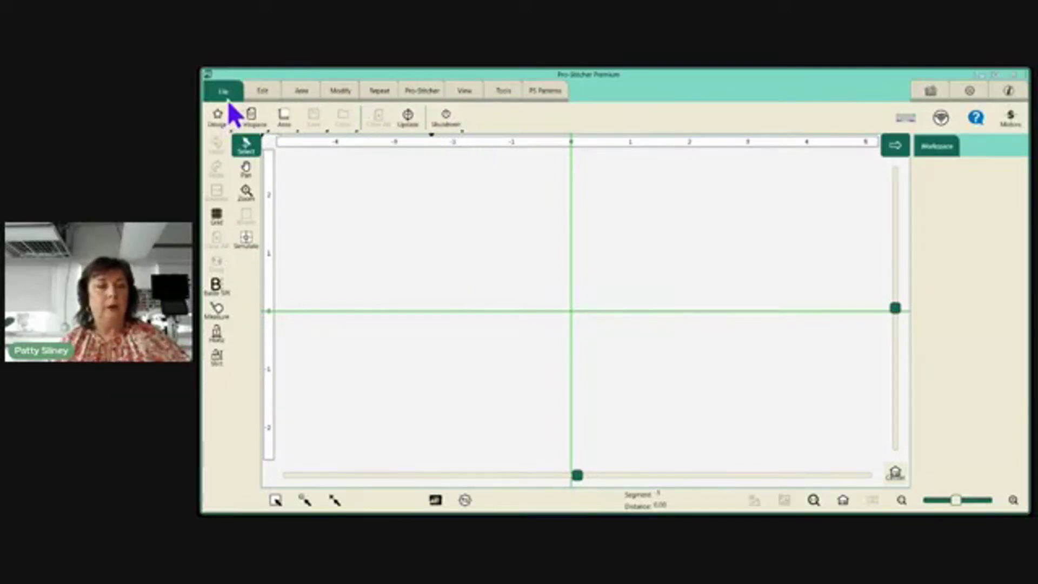
- Look through the command sets for editing, areas, modifying, repeats and Pro-Stitcher quilting, and return to the file commands
left_click(260, 92)
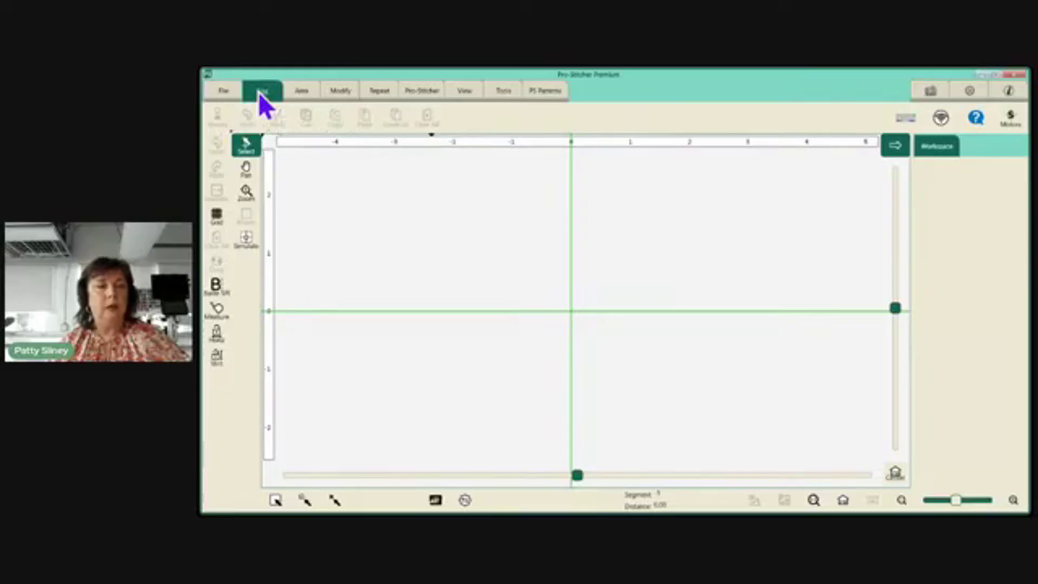
left_click(301, 94)
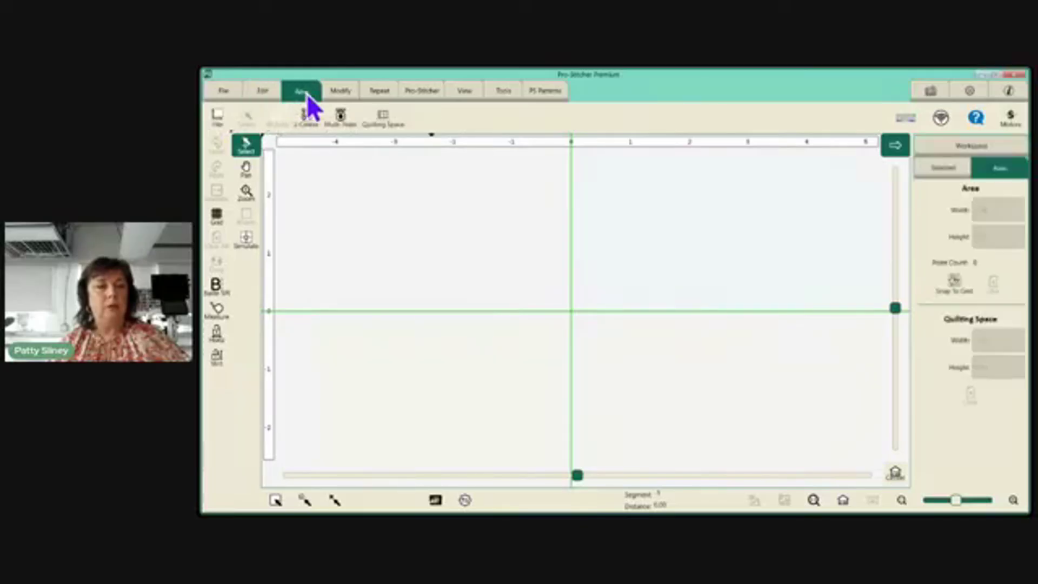
left_click(340, 92)
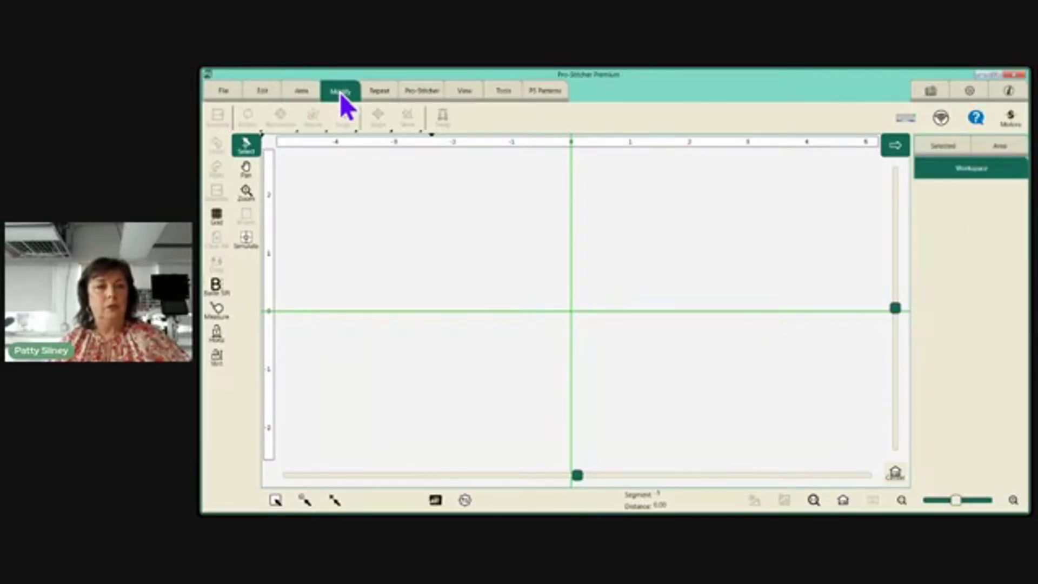
left_click(378, 92)
left_click(420, 92)
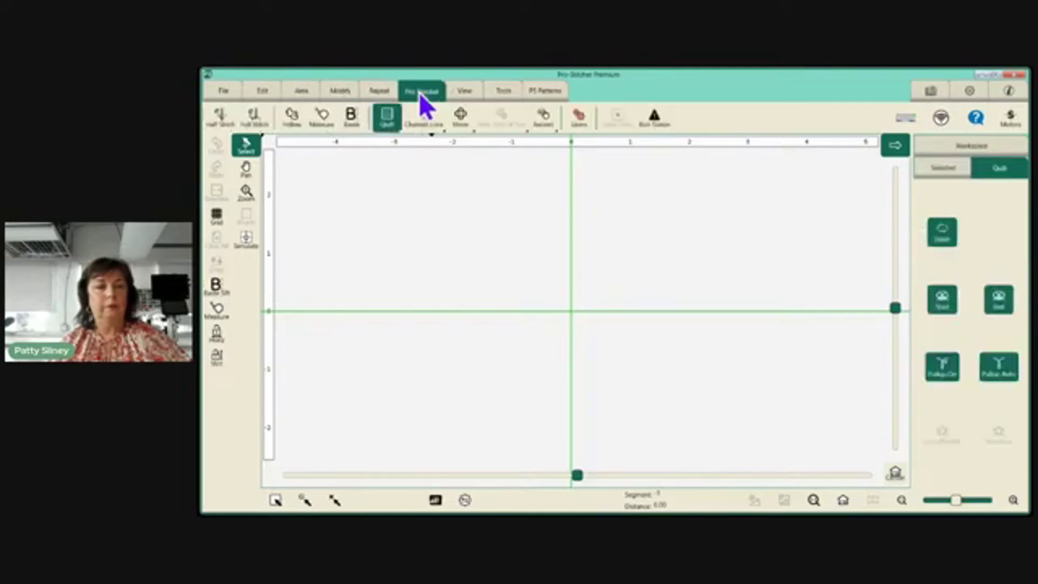
left_click(221, 91)
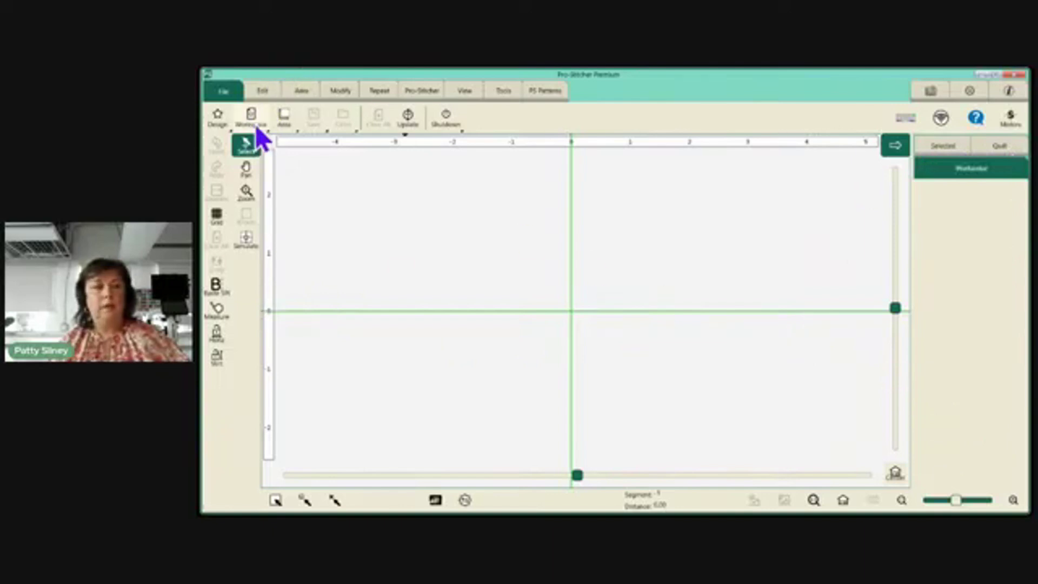
left_click(332, 93)
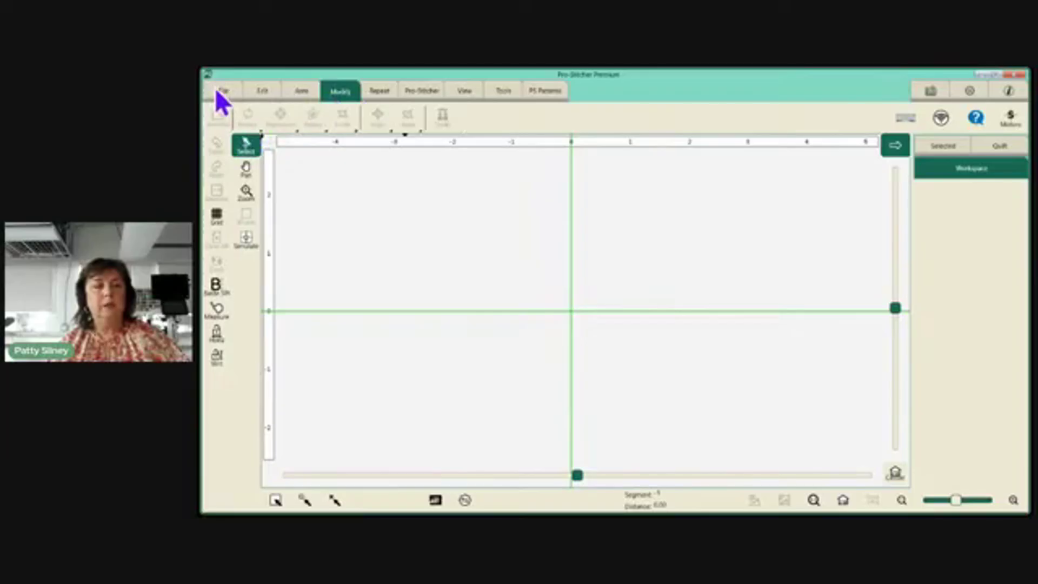
left_click(219, 92)
left_click(338, 93)
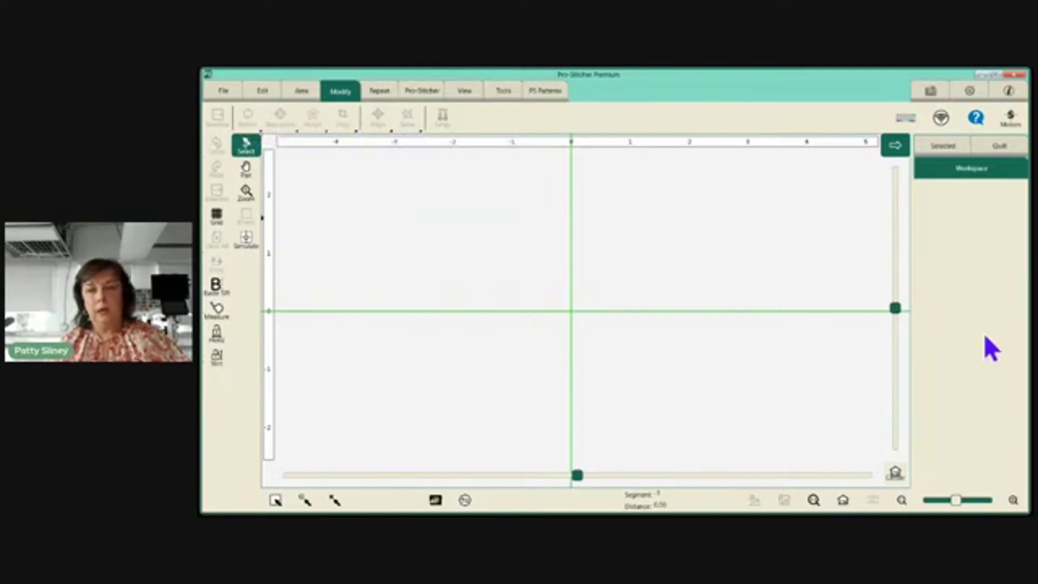
left_click(222, 91)
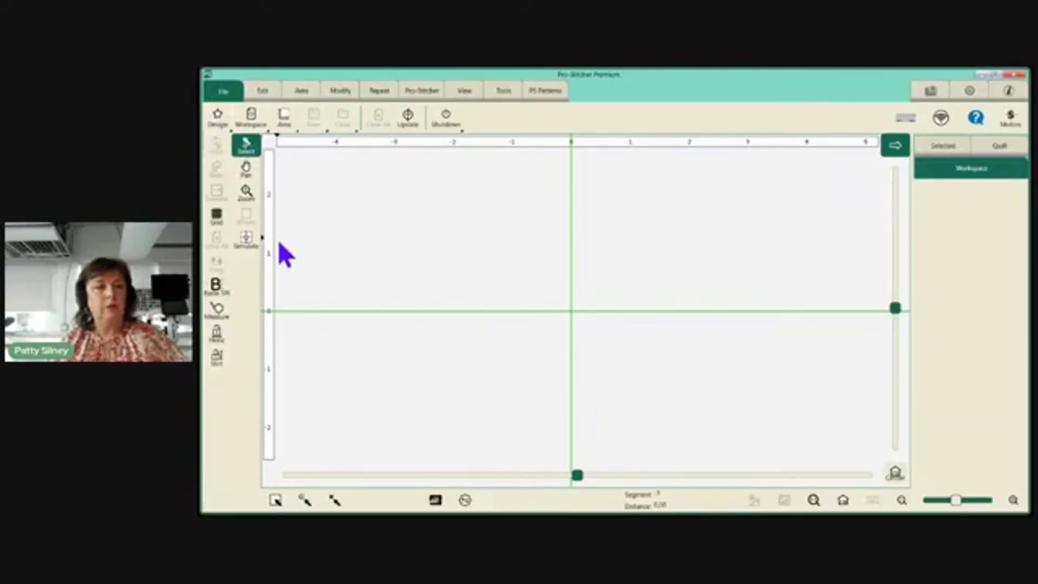
- Review every command set from editing through view and external tools, revisit the area commands, and return to the file commands
left_click(263, 92)
left_click(303, 93)
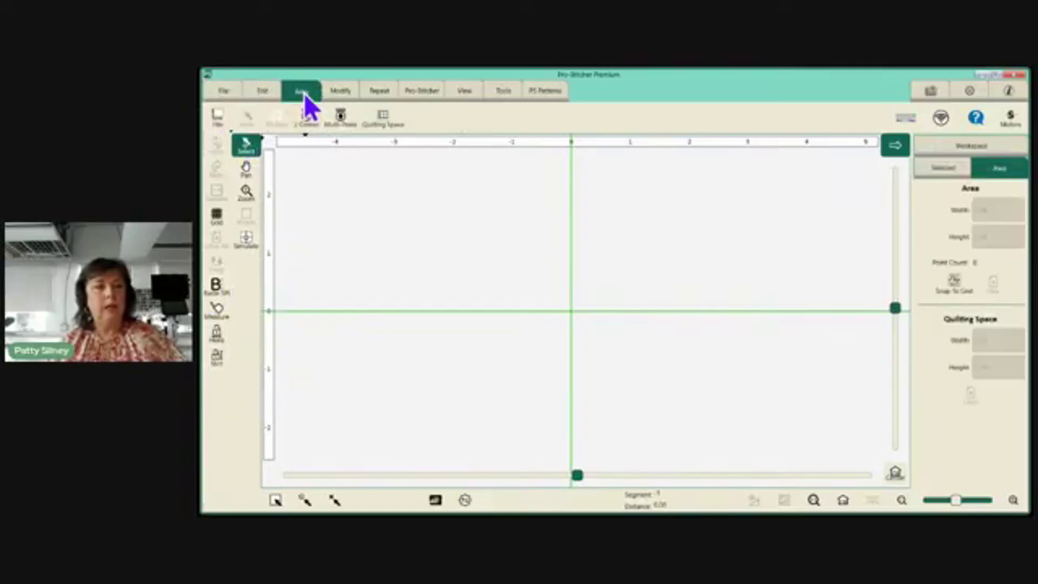
left_click(337, 92)
left_click(377, 92)
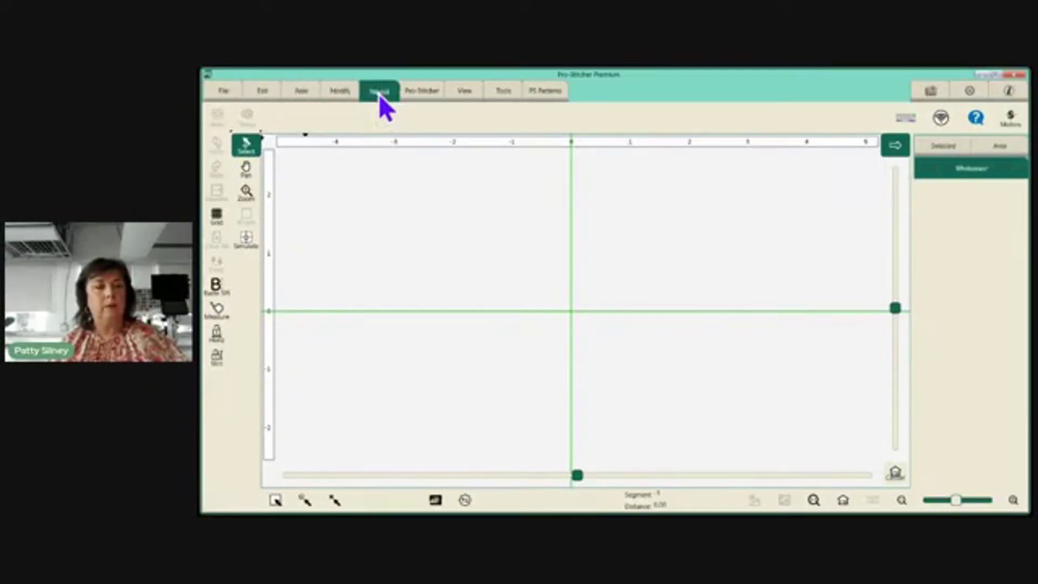
left_click(421, 94)
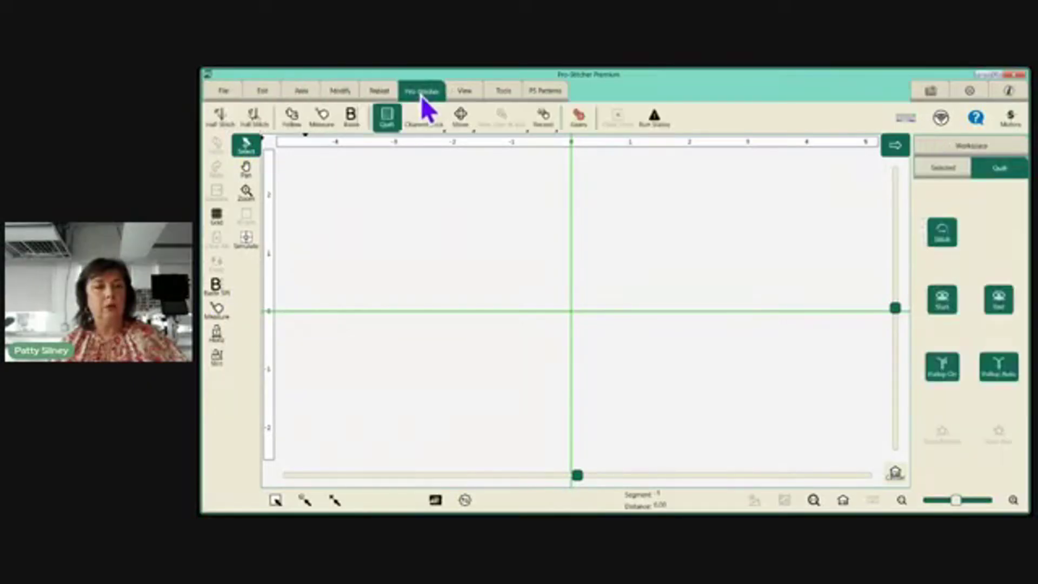
left_click(460, 93)
left_click(505, 90)
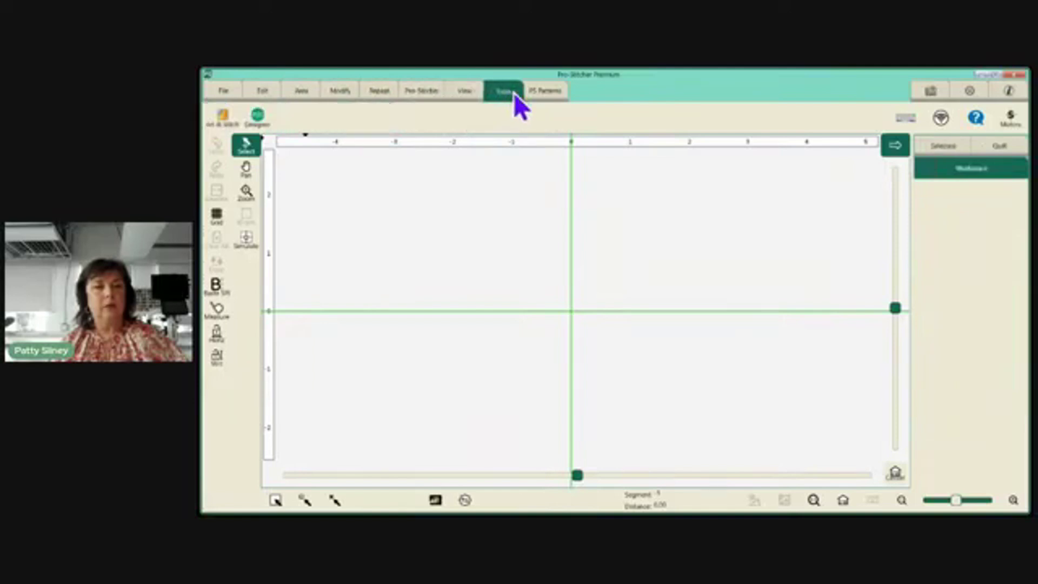
left_click(224, 92)
left_click(270, 89)
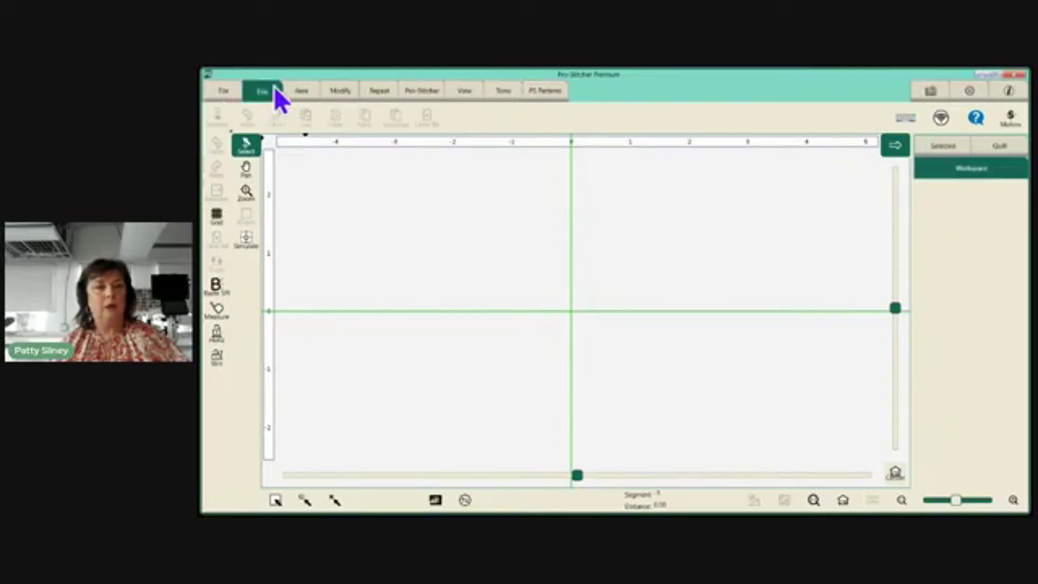
left_click(295, 93)
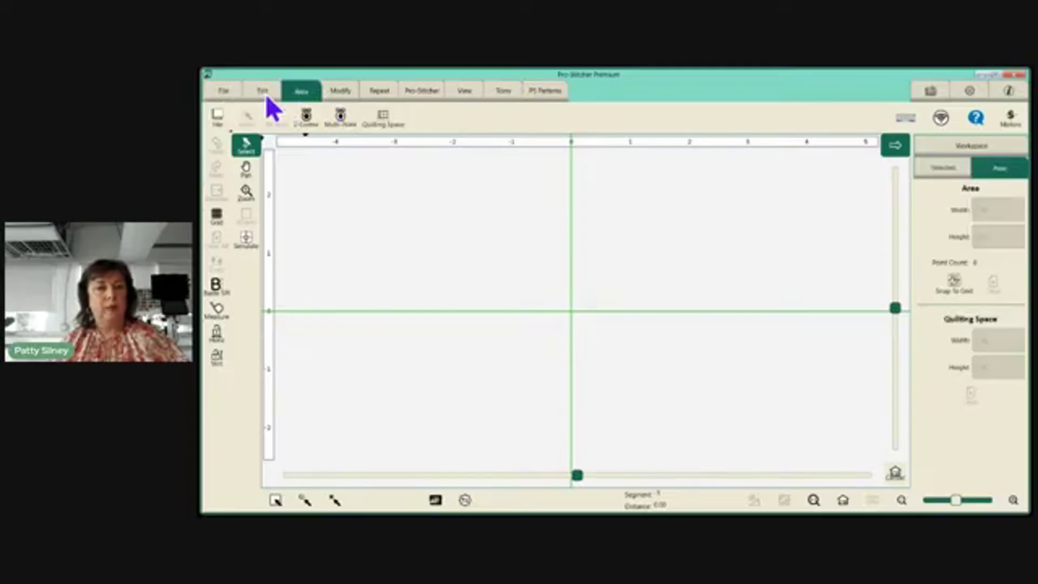
left_click(224, 92)
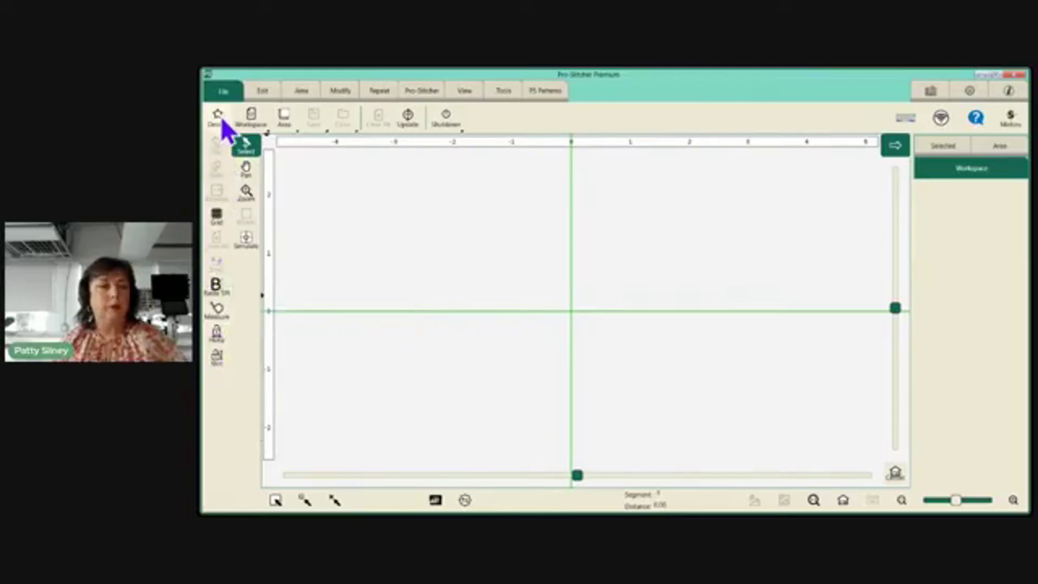
- Lock the machine's vertical channel and release the lock again
left_click(217, 357)
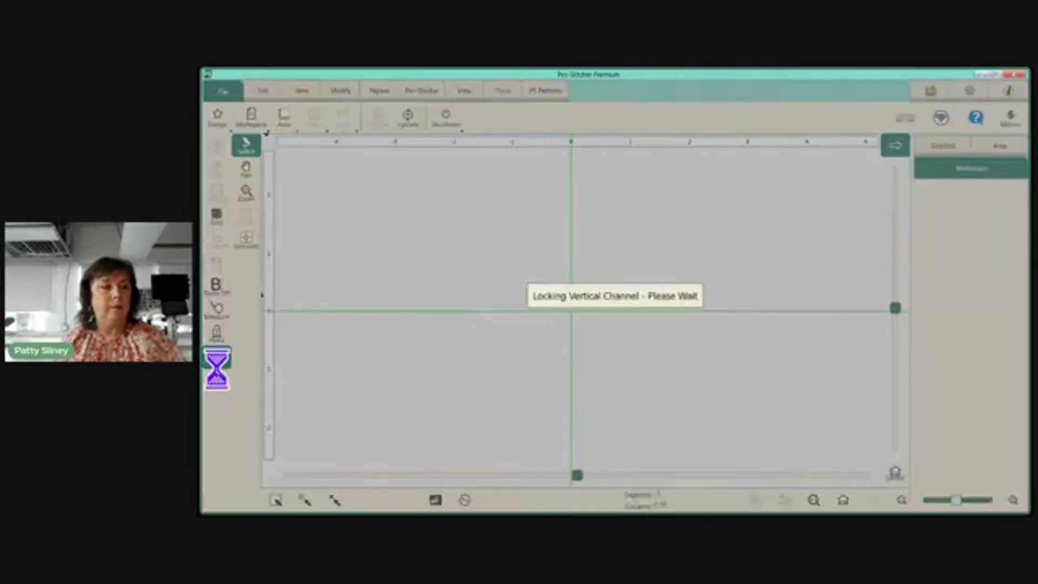
left_click(217, 357)
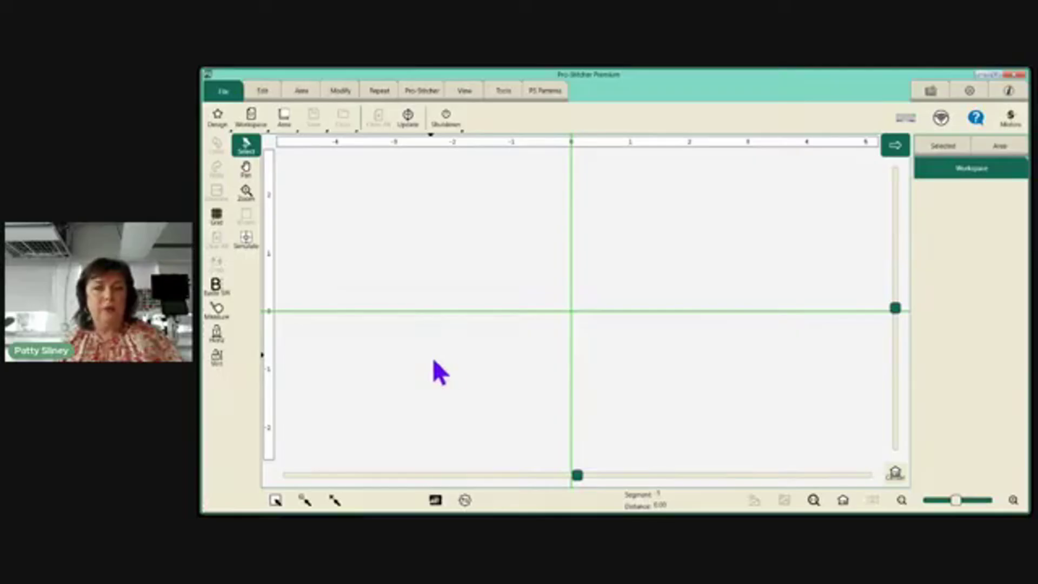
- In the display settings, enable Assign mode, replace the Grid quick-access tool with Multi-Point, and exit Assign mode
left_click(970, 92)
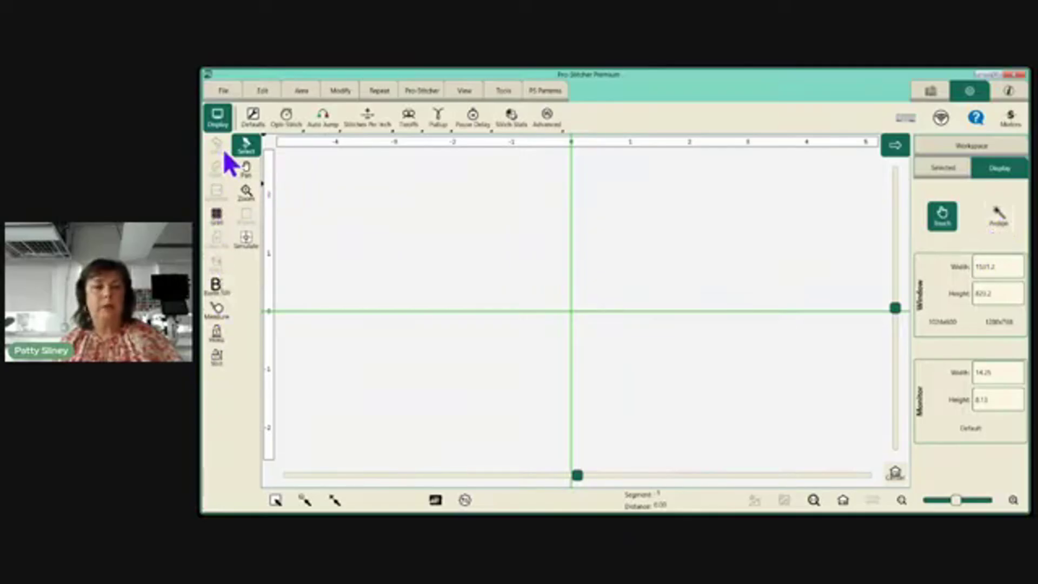
left_click(999, 223)
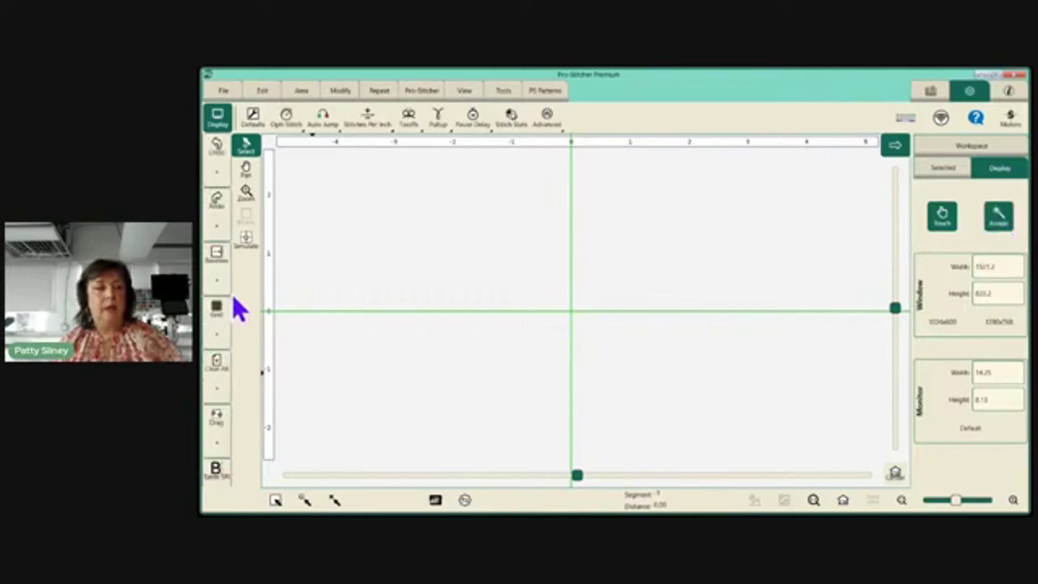
scroll(216, 263, "down", 3)
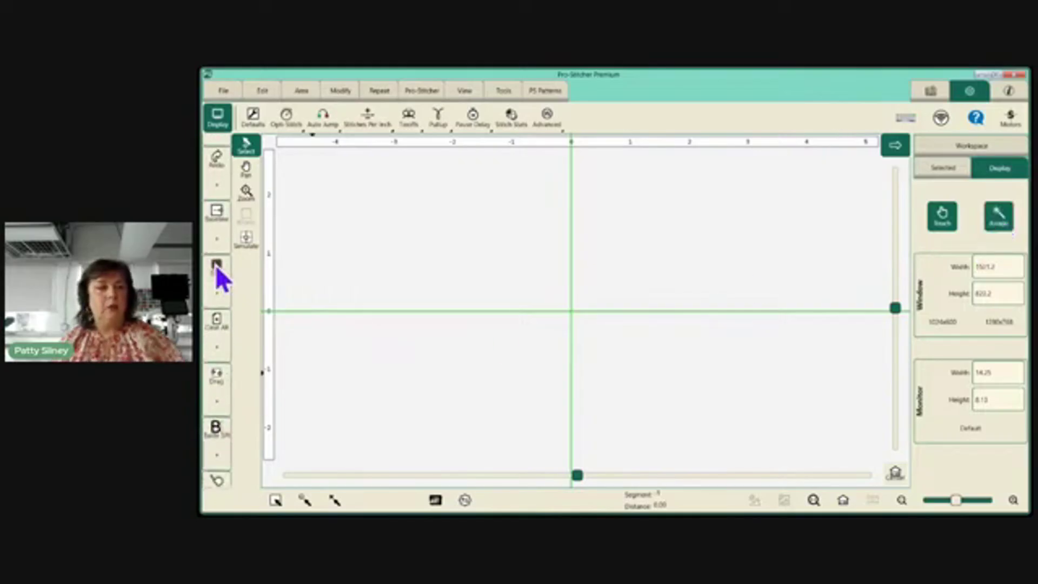
scroll(216, 267, "down", 5)
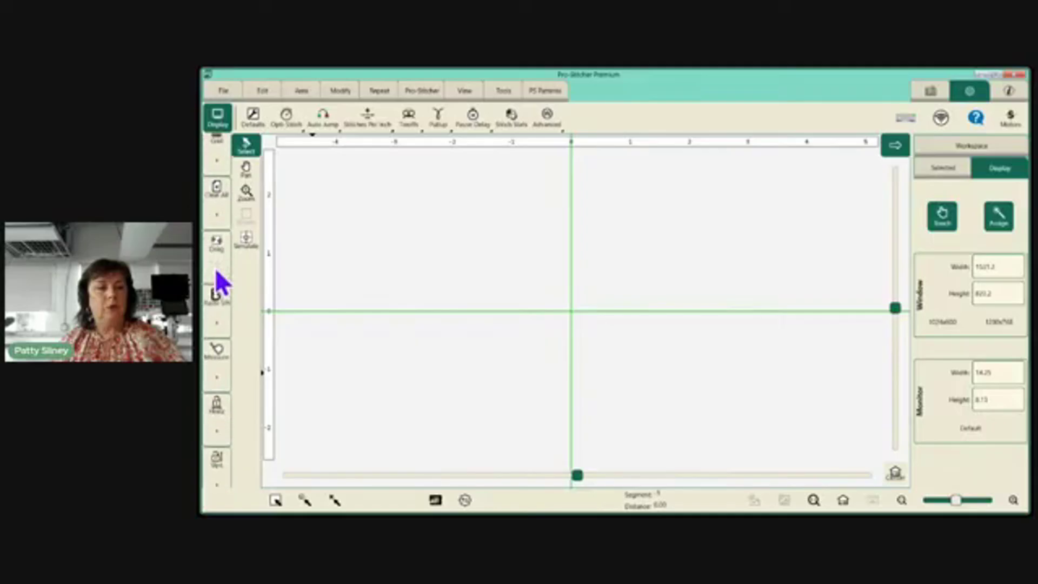
scroll(219, 270, "up", 5)
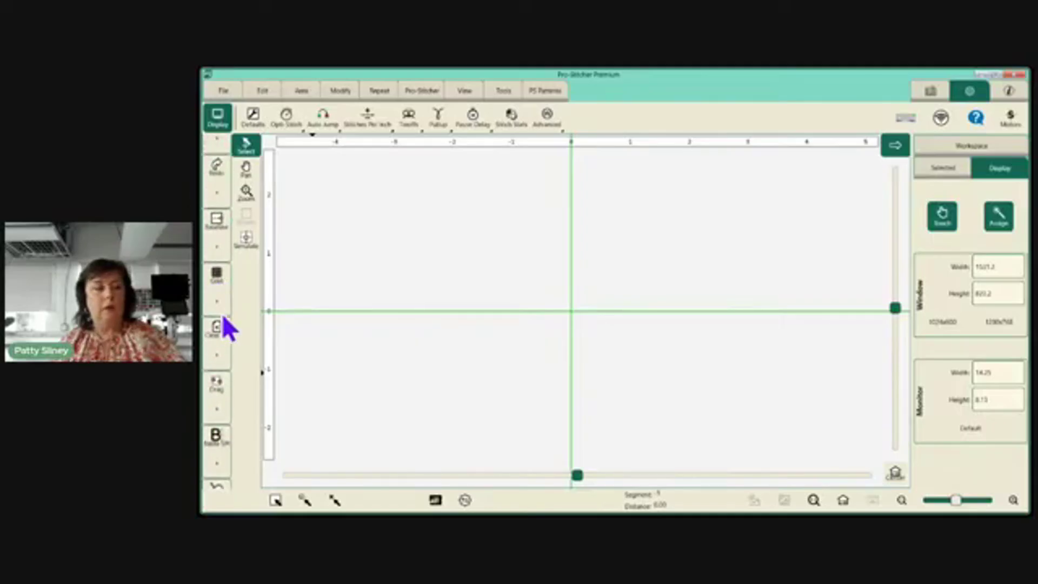
left_click(215, 281)
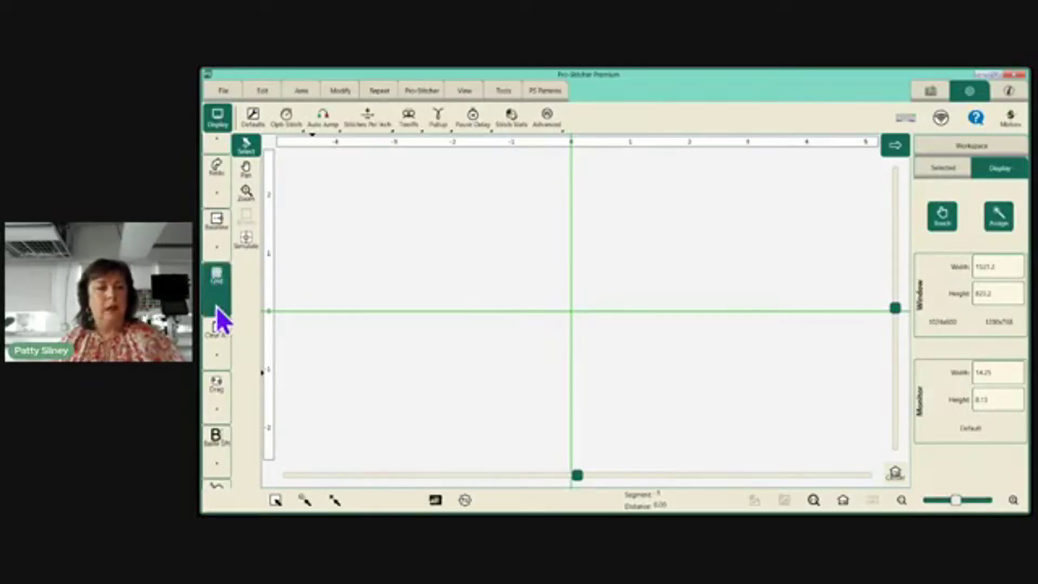
left_click(216, 304)
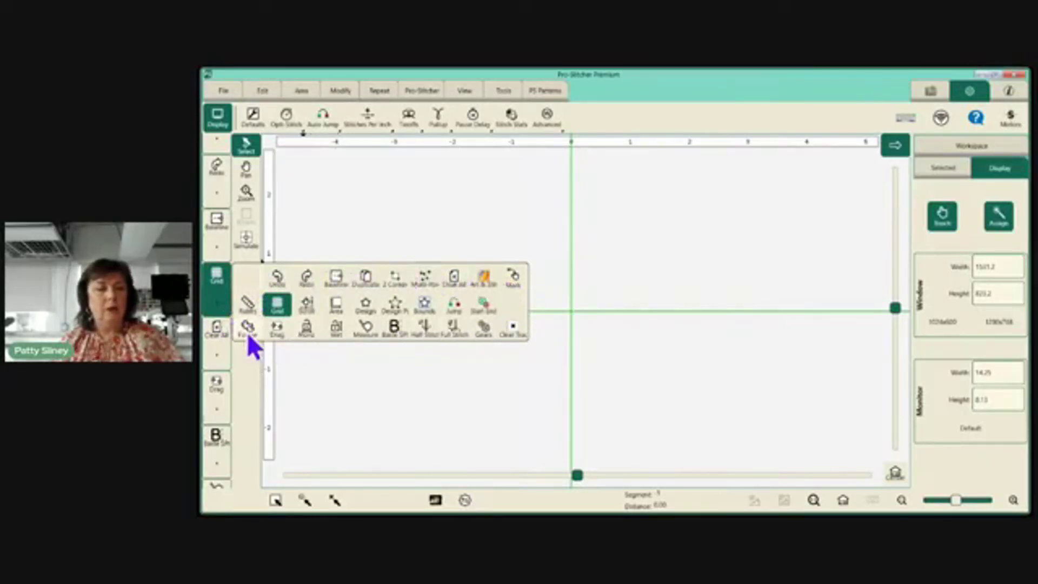
left_click(428, 276)
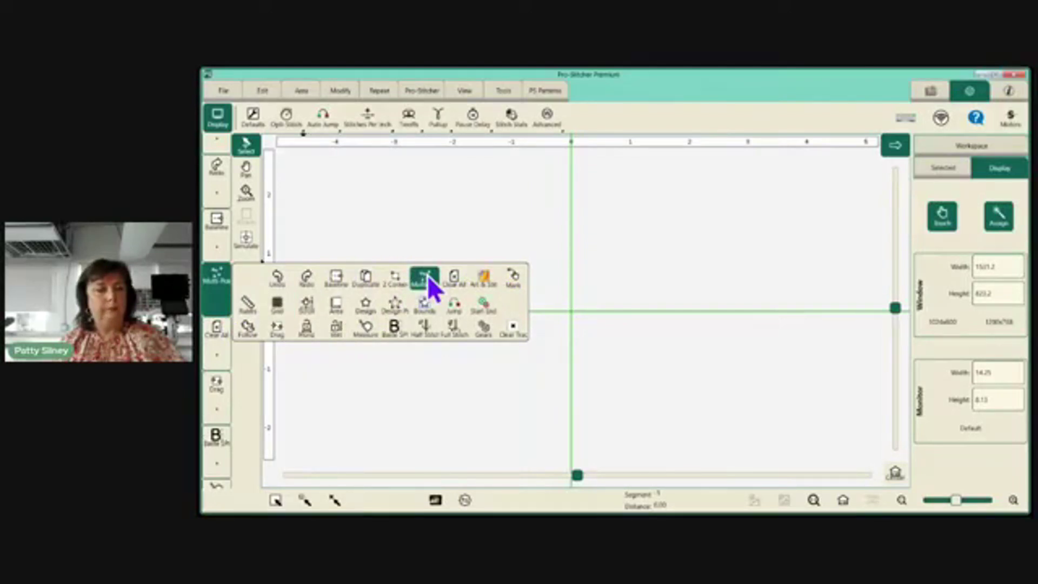
left_click(999, 215)
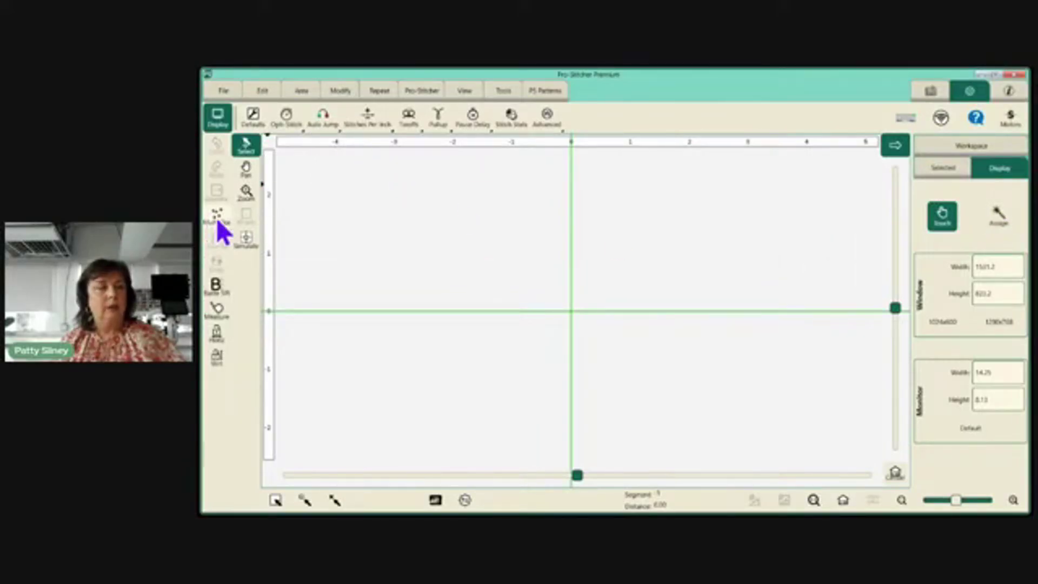
- Reassign the Multi-Point quick-access slot to Grid and leave Assign mode
left_click(999, 219)
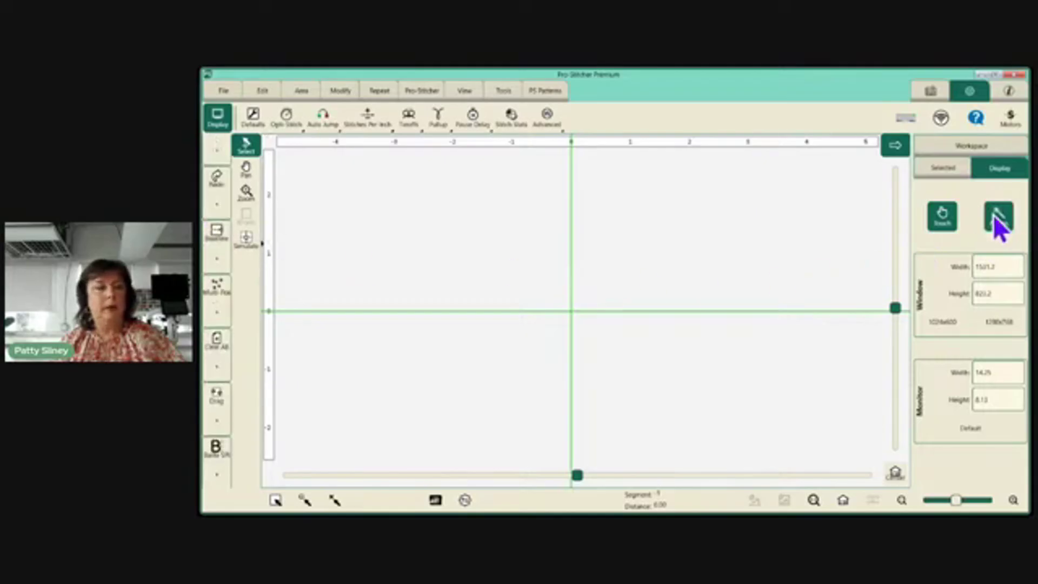
left_click(216, 303)
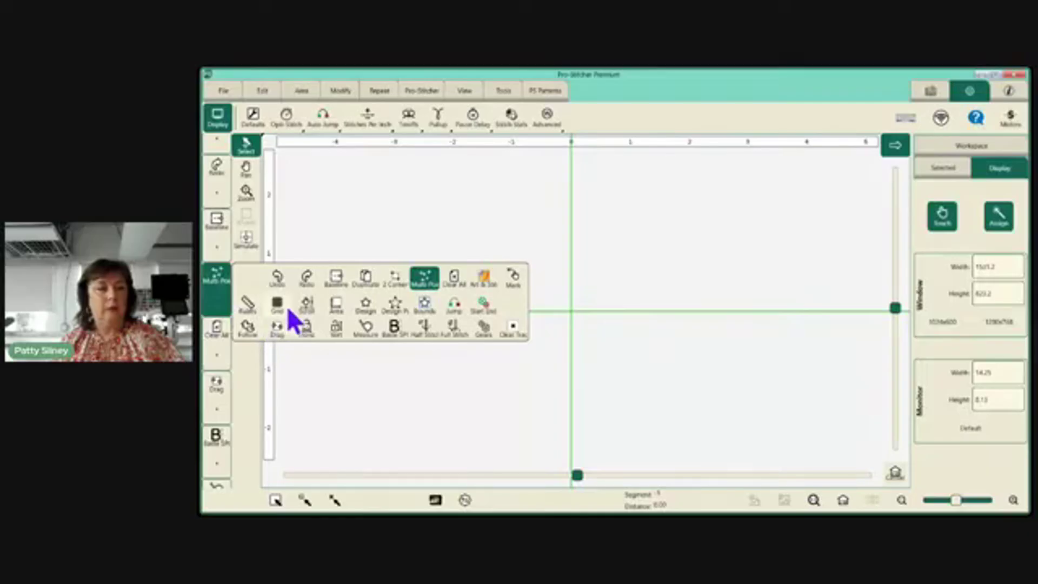
left_click(280, 304)
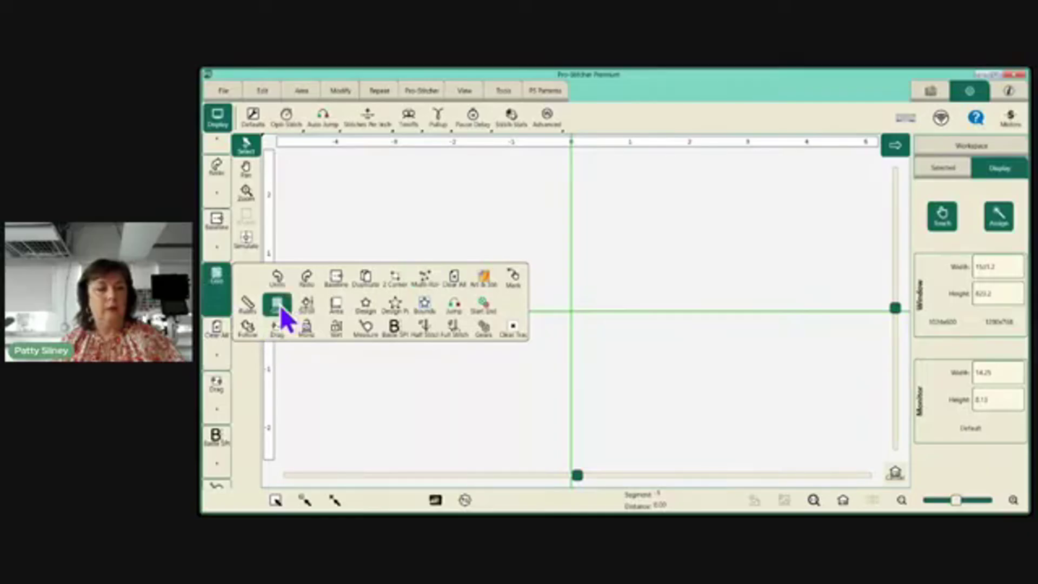
left_click(995, 219)
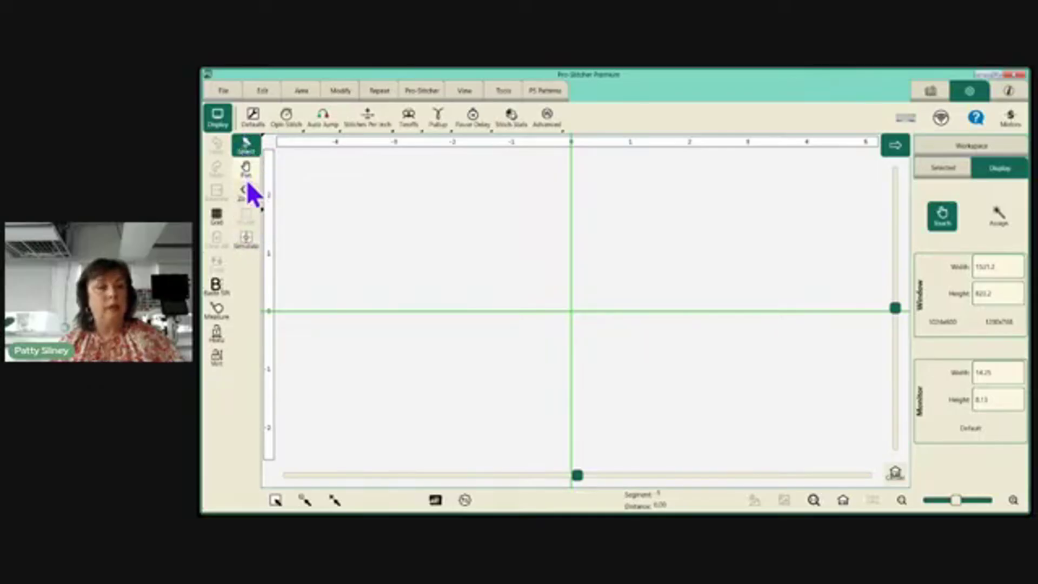
- Activate Simulate and move the machine crosshair around the workspace, ending at about -1.9 horizontally and 0.9 vertically
left_click(245, 195)
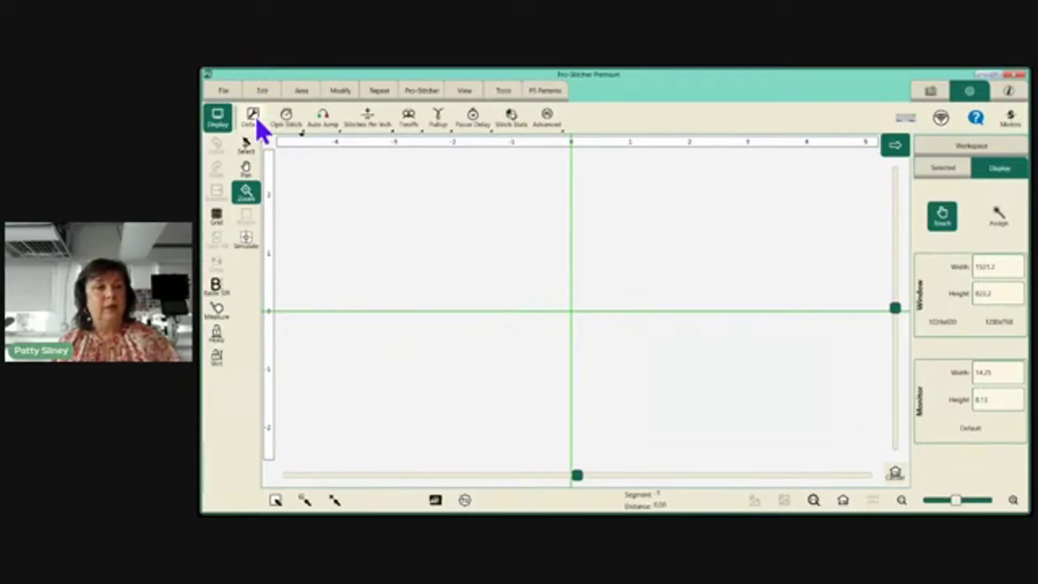
left_click(246, 239)
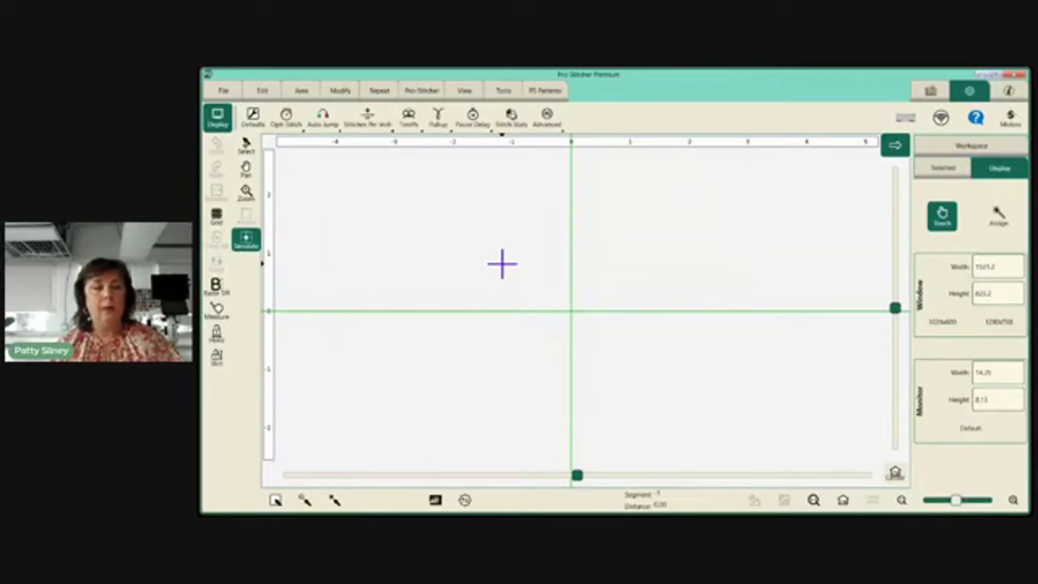
left_click_drag(502, 264, 540, 225)
left_click_drag(609, 301, 597, 235)
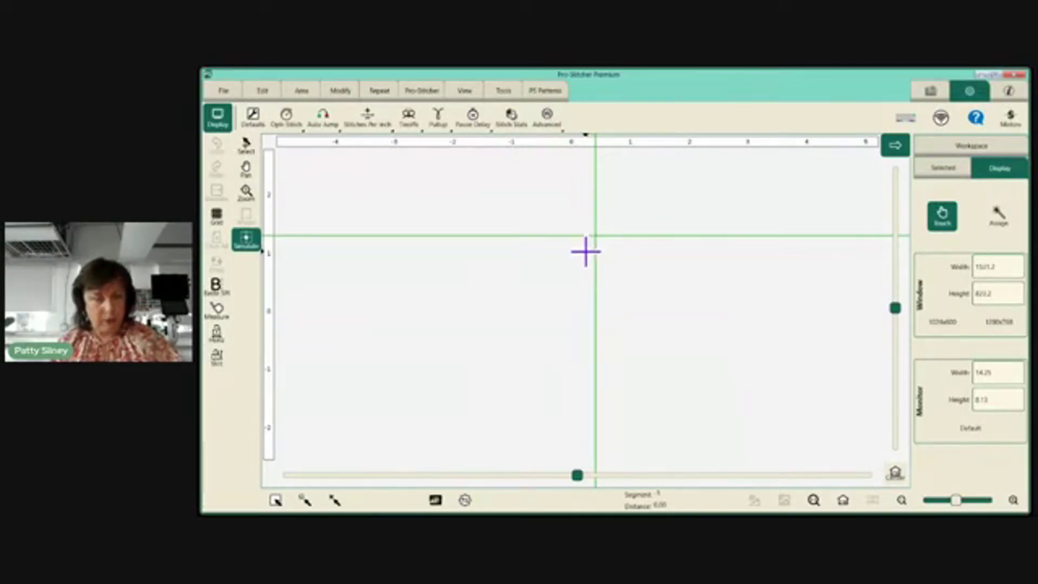
left_click(567, 331)
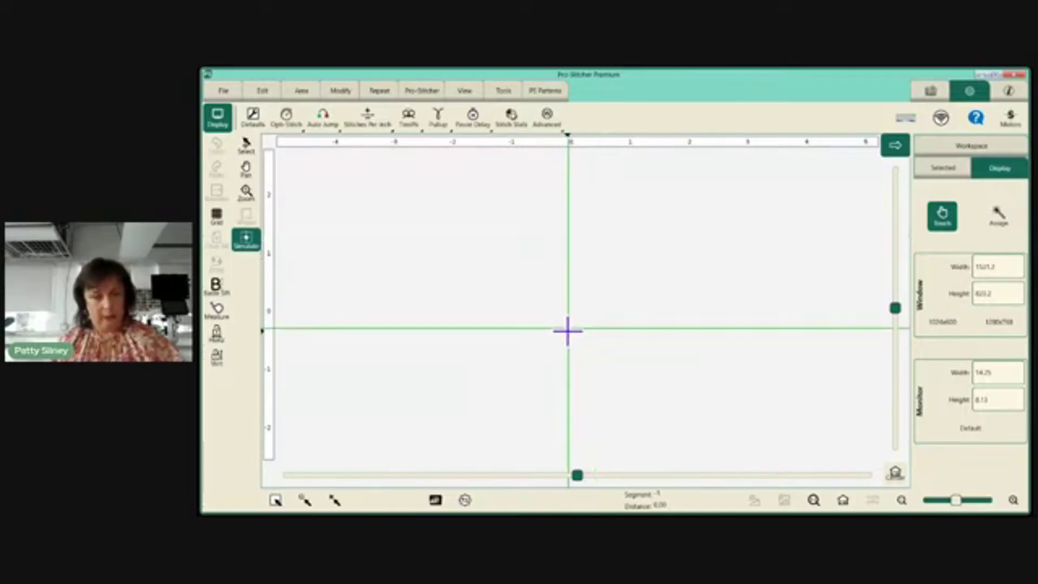
left_click_drag(567, 331, 460, 259)
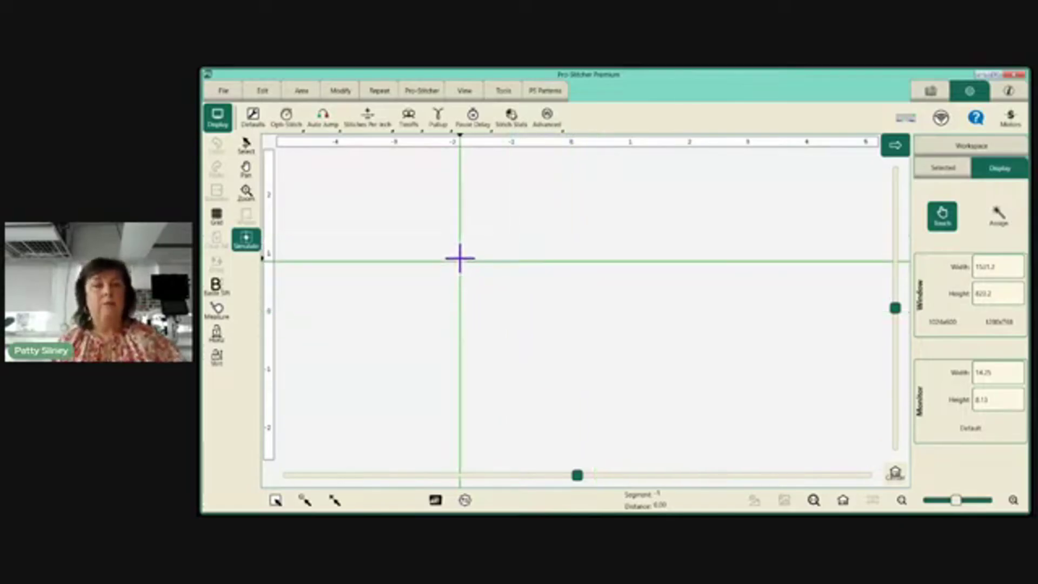
- Move the simulated machine crosshair around the workspace, ending at about 2.7 horizontally and -0.7 vertically
left_click(432, 192)
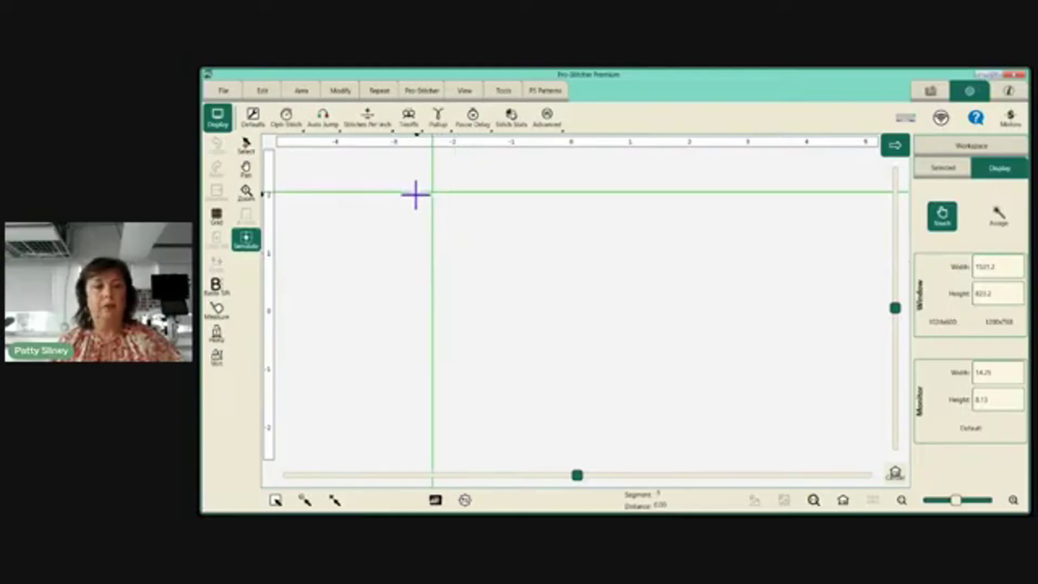
left_click_drag(416, 195, 398, 203)
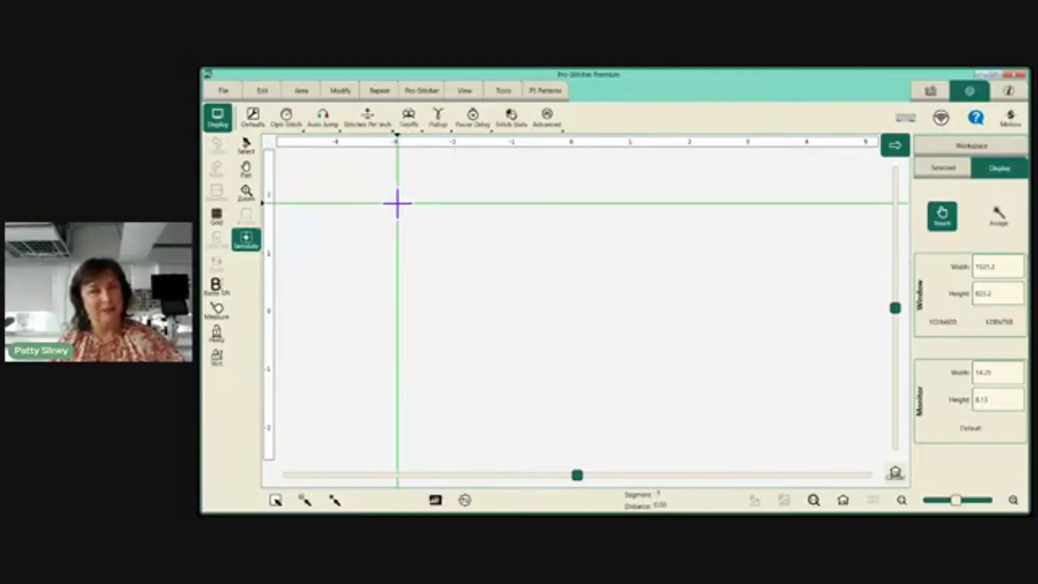
left_click_drag(685, 338, 729, 353)
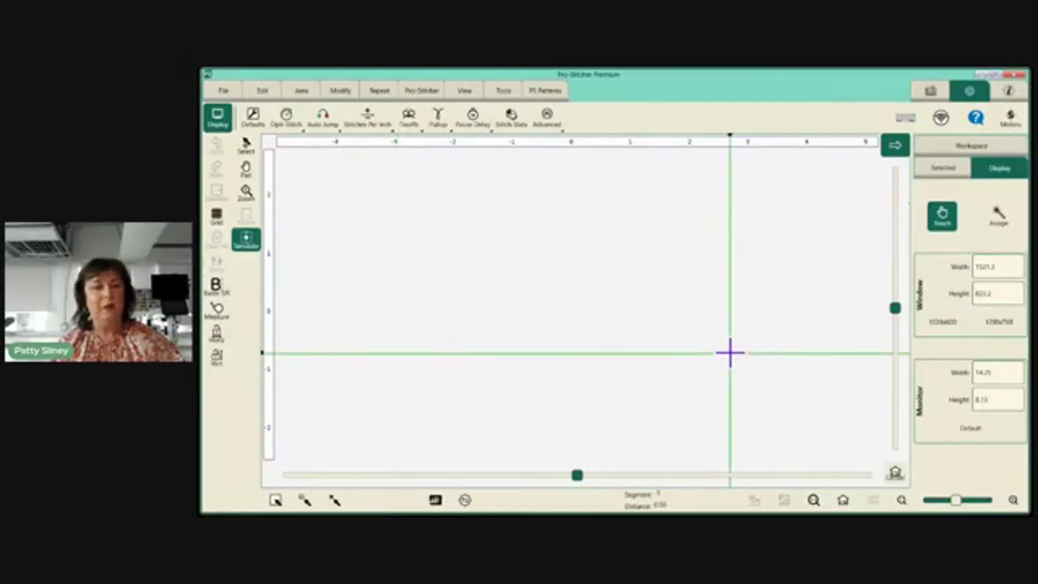
- Switch between the Select, Zoom and Simulate modes to compare their pointers, ending with Zoom active
left_click(247, 145)
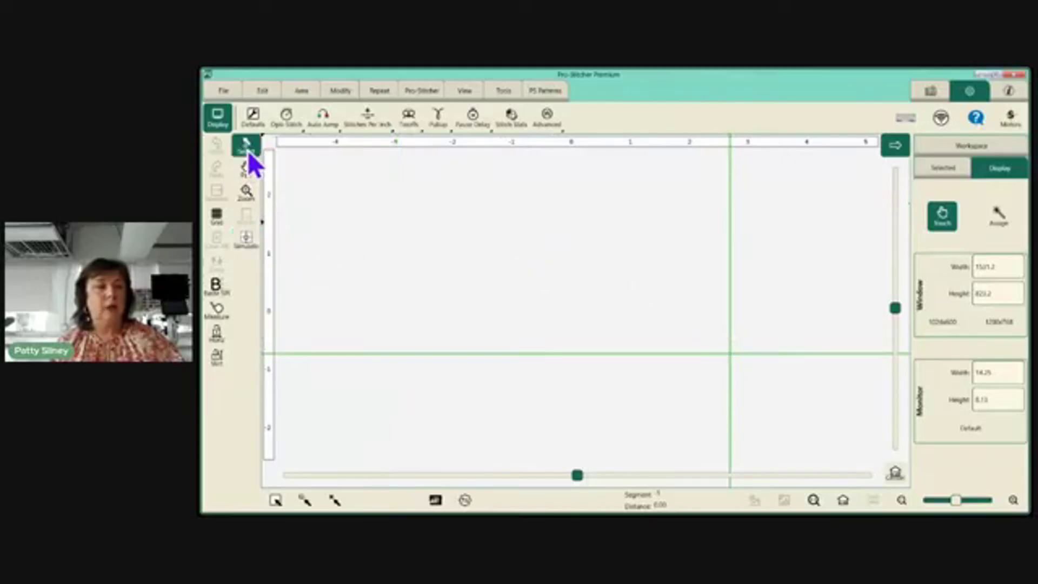
left_click(249, 197)
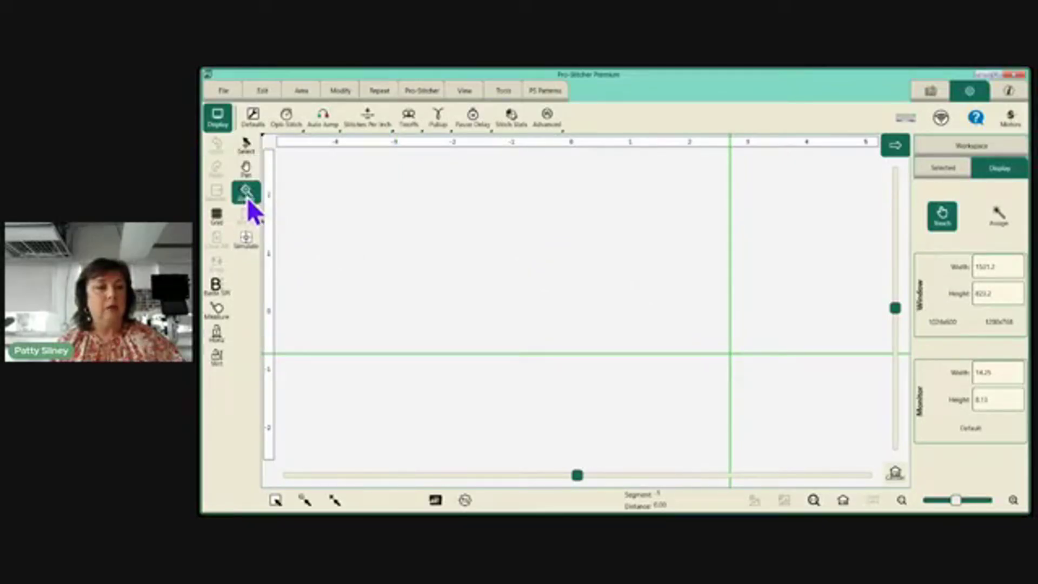
left_click(248, 242)
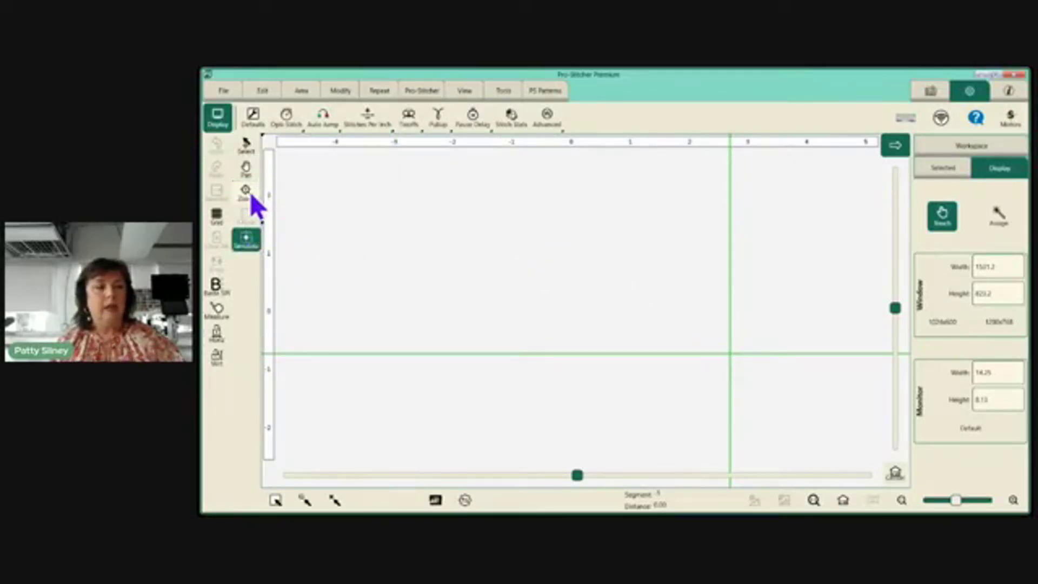
left_click(252, 194)
left_click(247, 147)
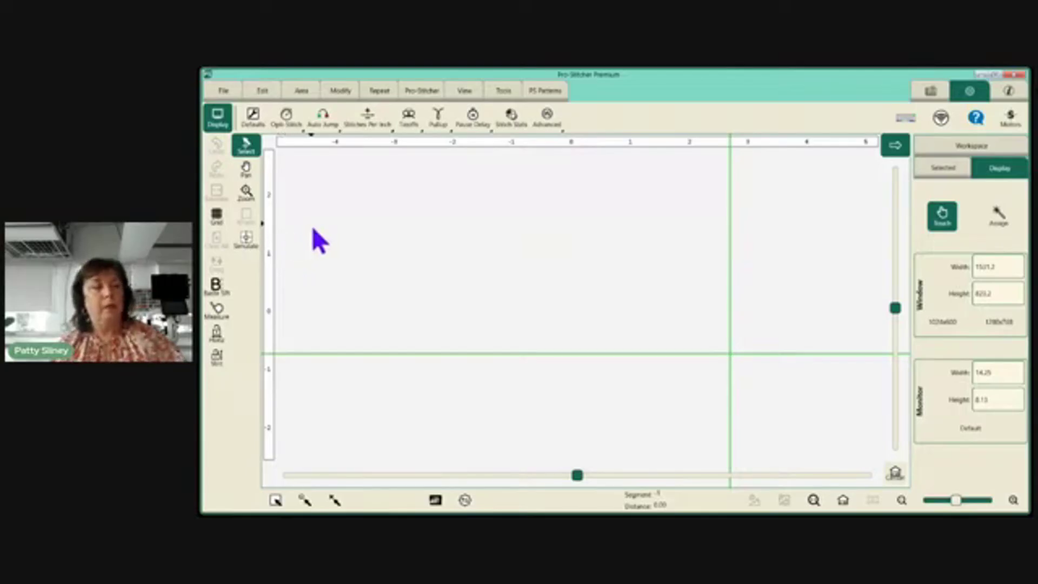
left_click(246, 193)
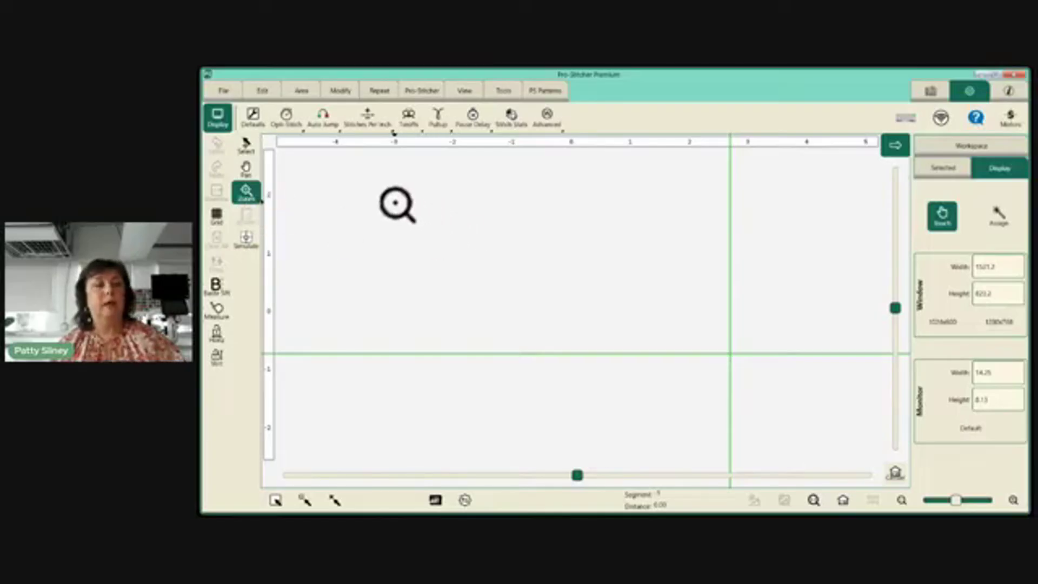
- Load the recent design Clover Edge to Edge, zoom in on its clovers, and fit the whole design back in view
left_click(219, 91)
left_click(227, 120)
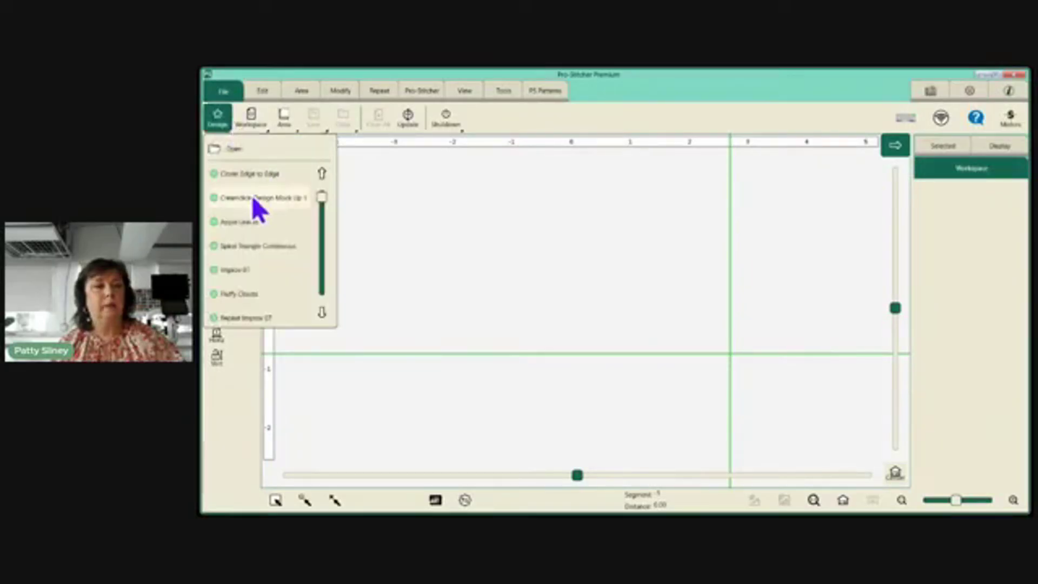
left_click(246, 174)
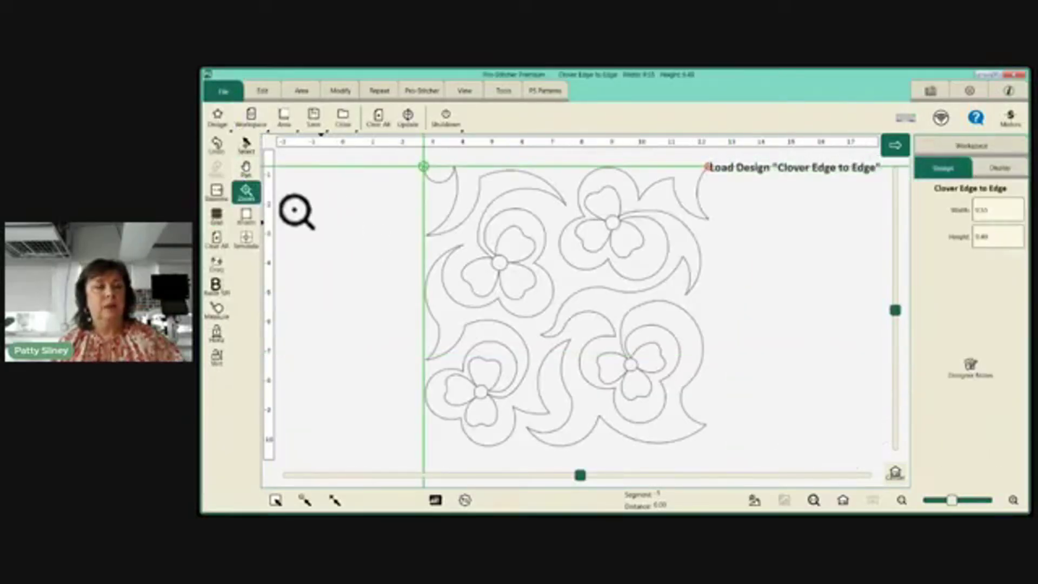
left_click_drag(414, 220, 816, 346)
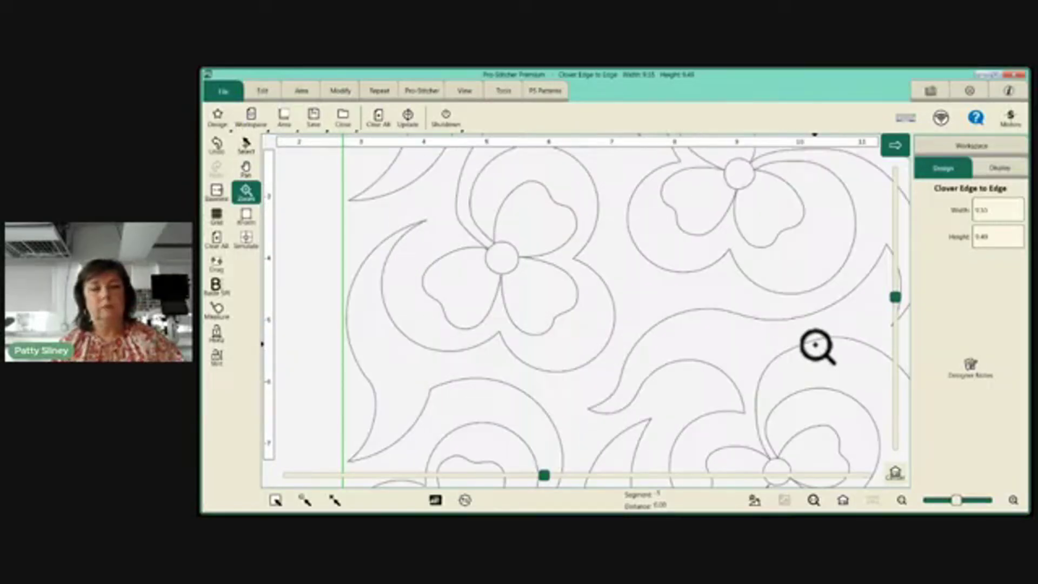
left_click(843, 500)
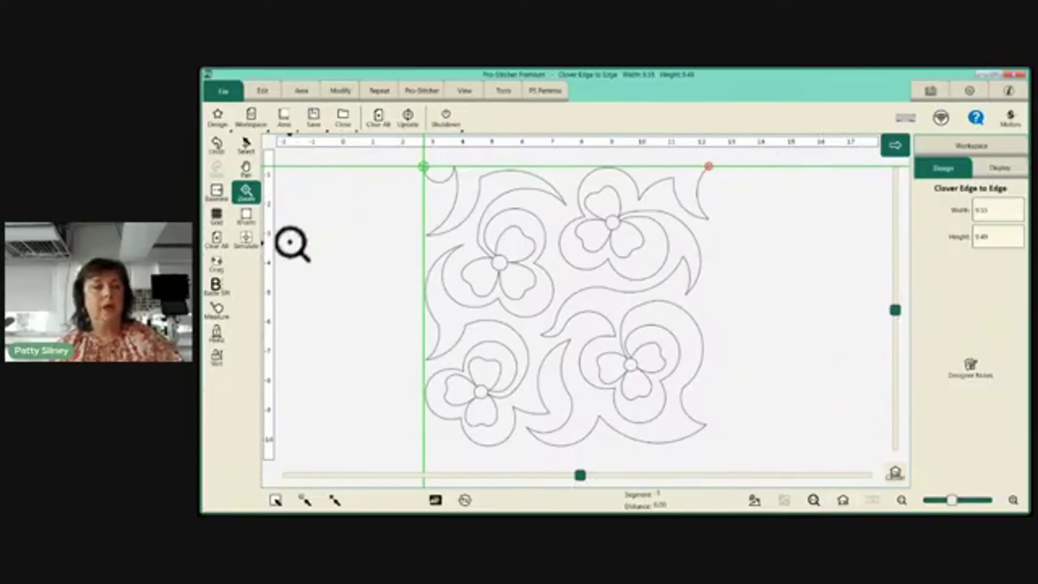
- Use Select to move the clover design about 9.5 right and 2.3 down, undo the move, and return to Zoom
left_click(246, 145)
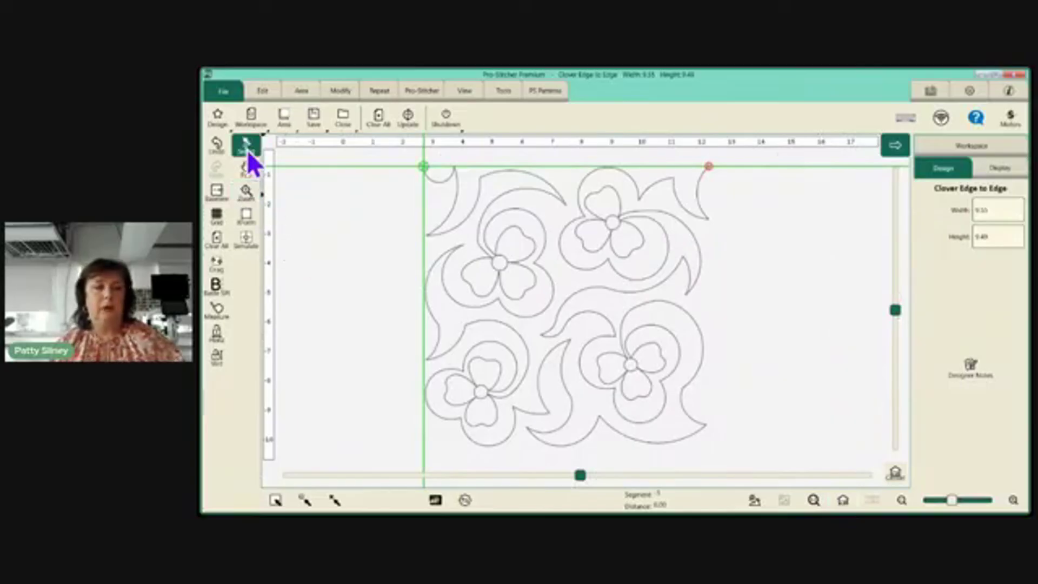
left_click_drag(470, 283, 754, 350)
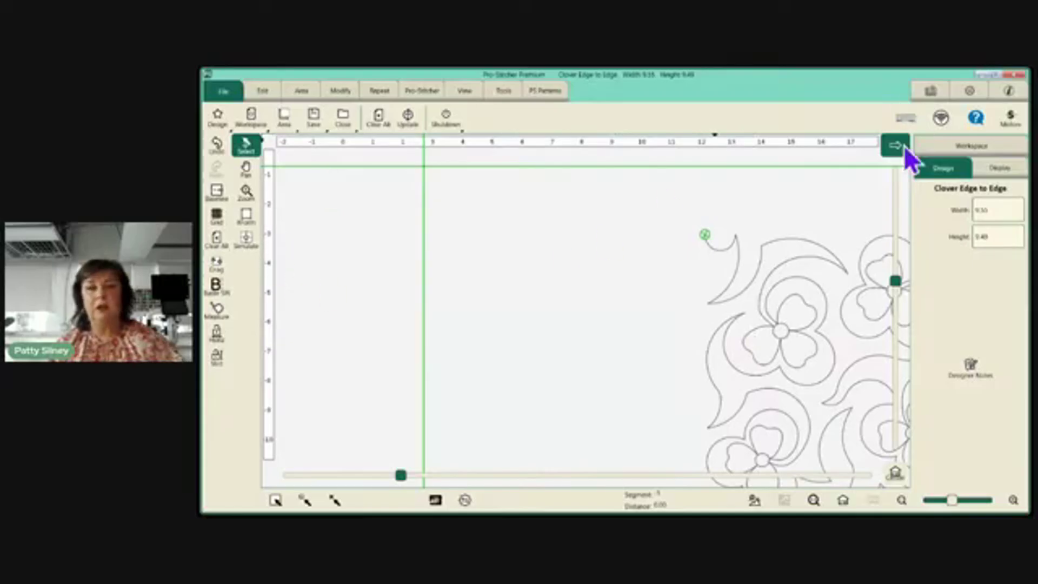
left_click(216, 147)
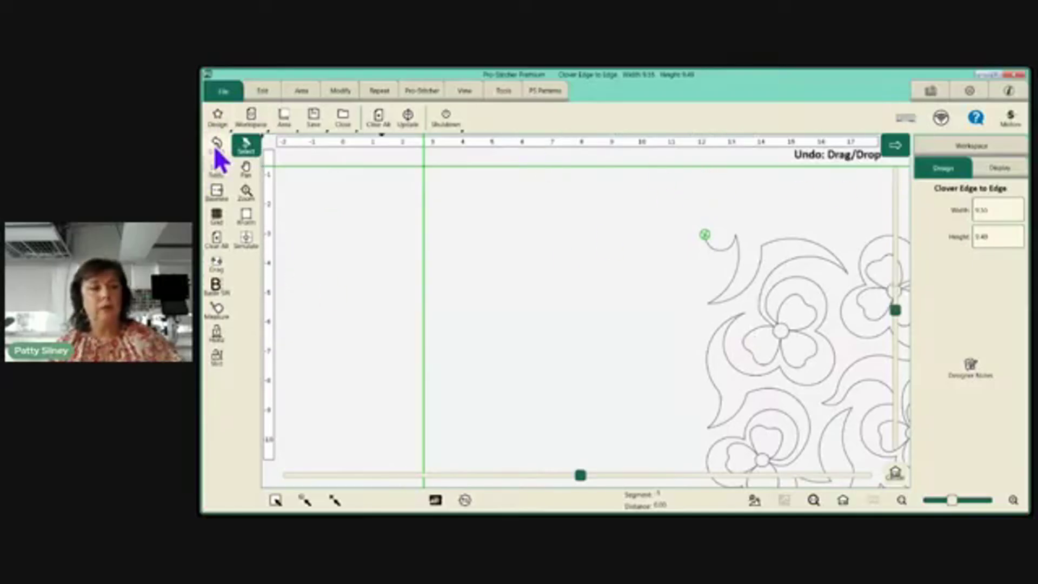
left_click(247, 192)
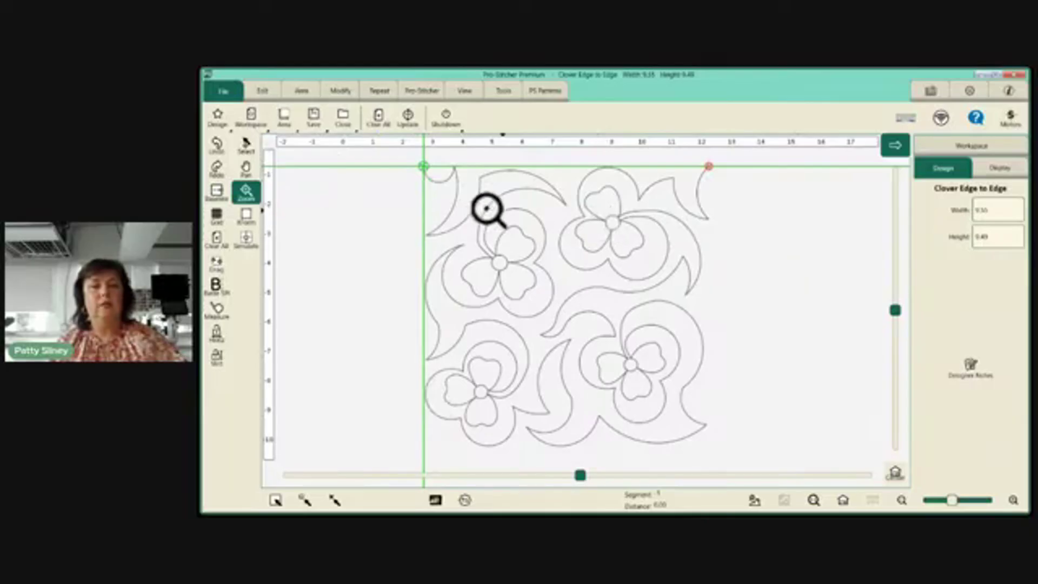
- Clear the workspace, reload the Clover Edge to Edge design, and display the list of workspace objects
left_click(374, 118)
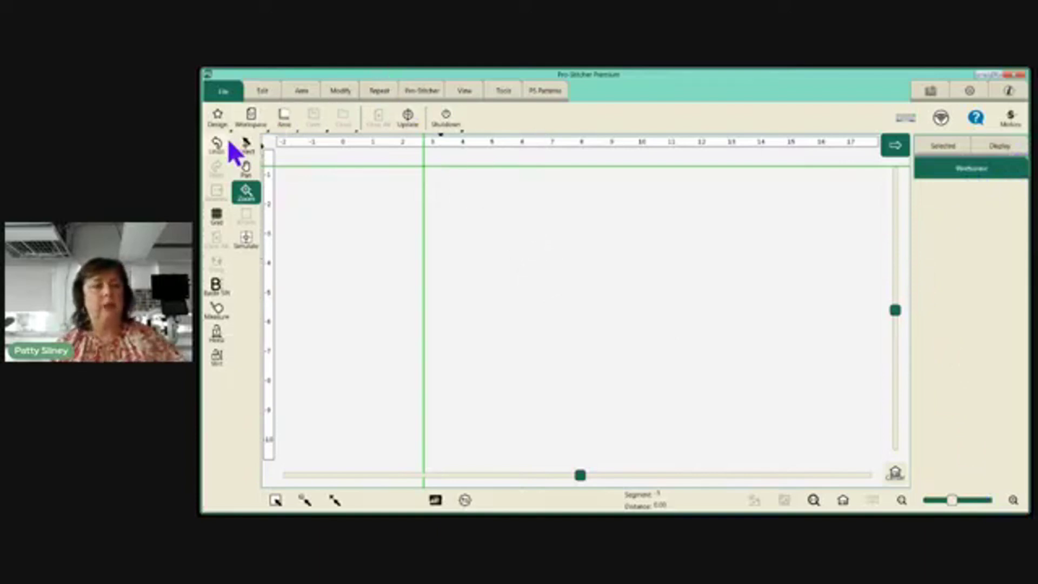
left_click(216, 112)
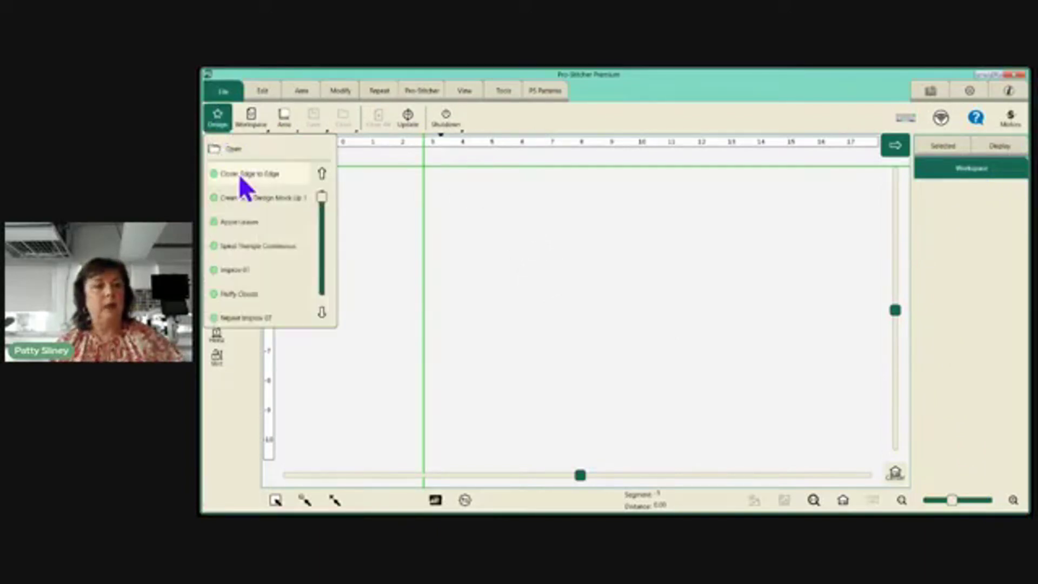
left_click(239, 174)
left_click(958, 145)
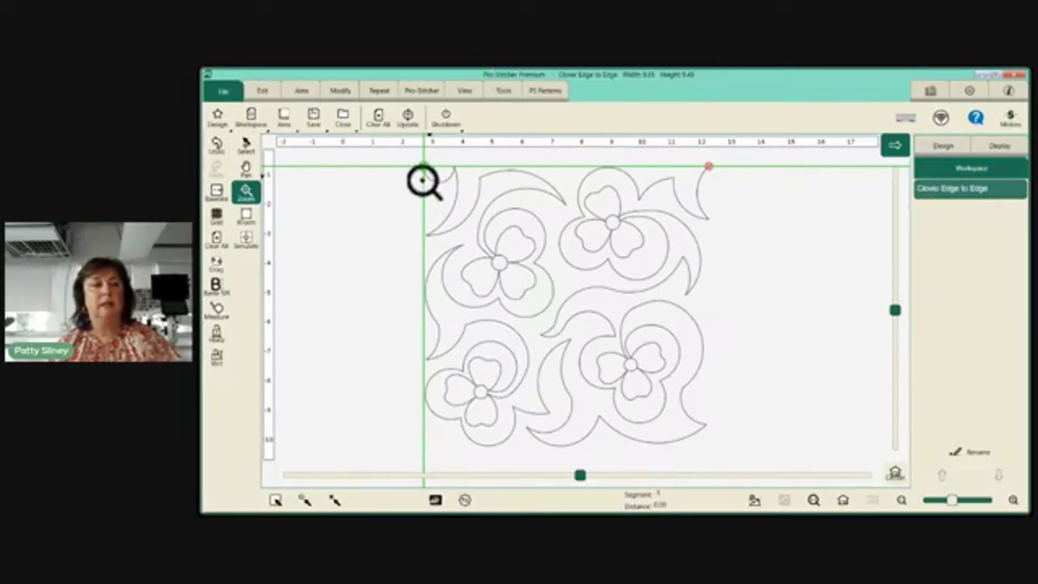
- Create a two-corner area at the crosshair, set its width and height to 30, and fit it in view
left_click(302, 92)
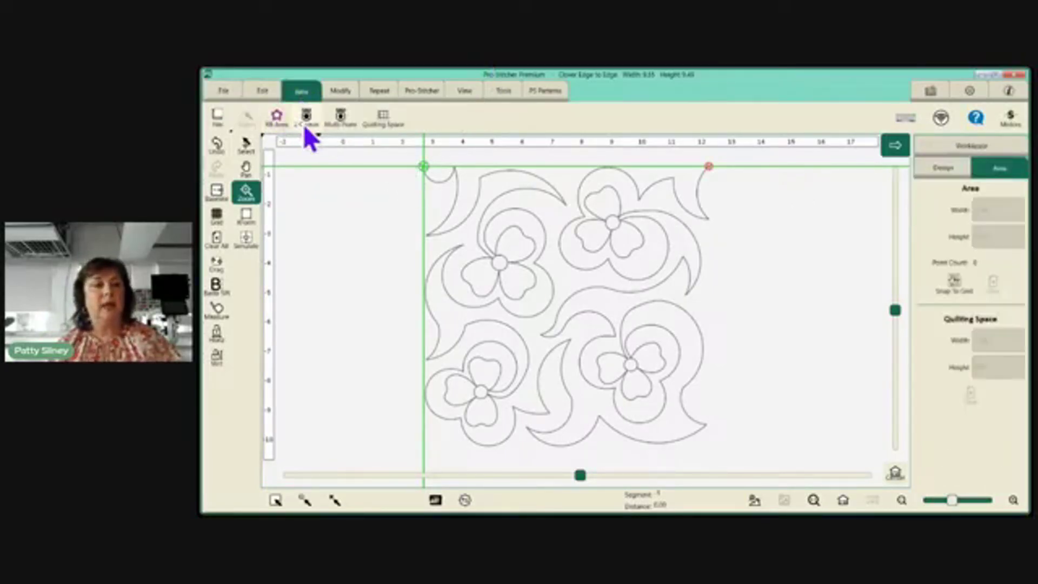
left_click(307, 122)
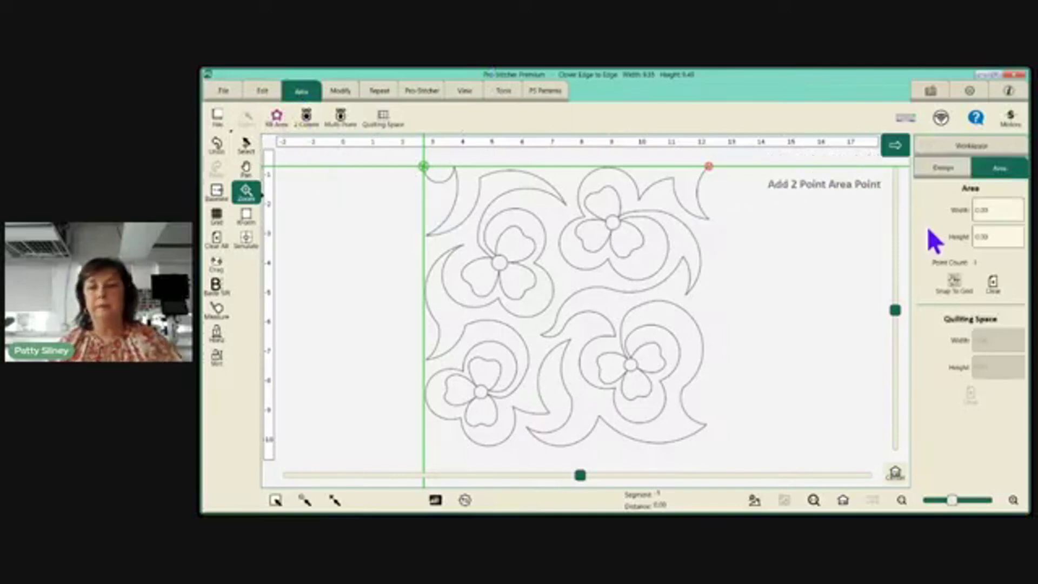
left_click(993, 205)
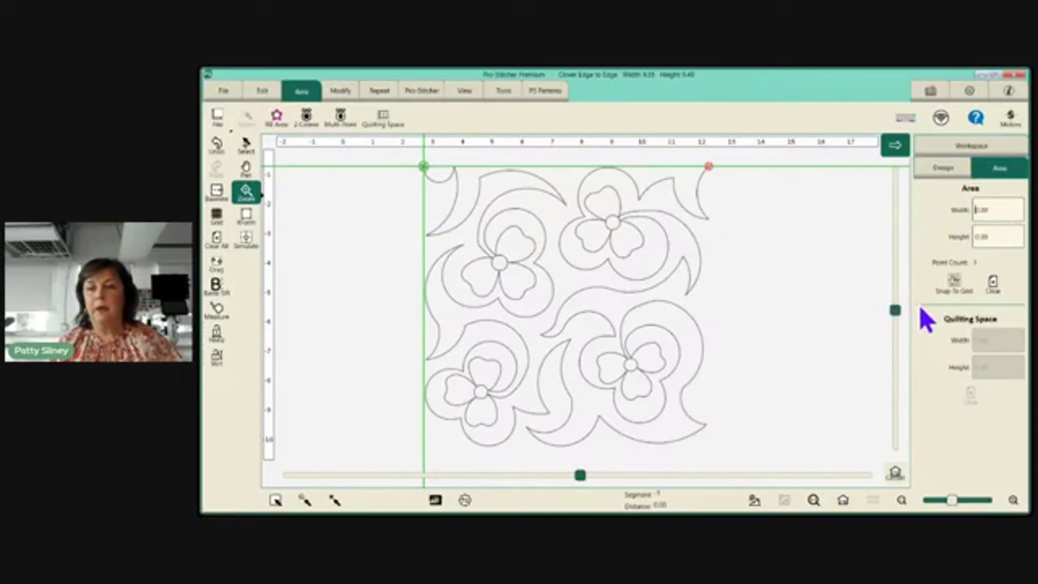
type("2")
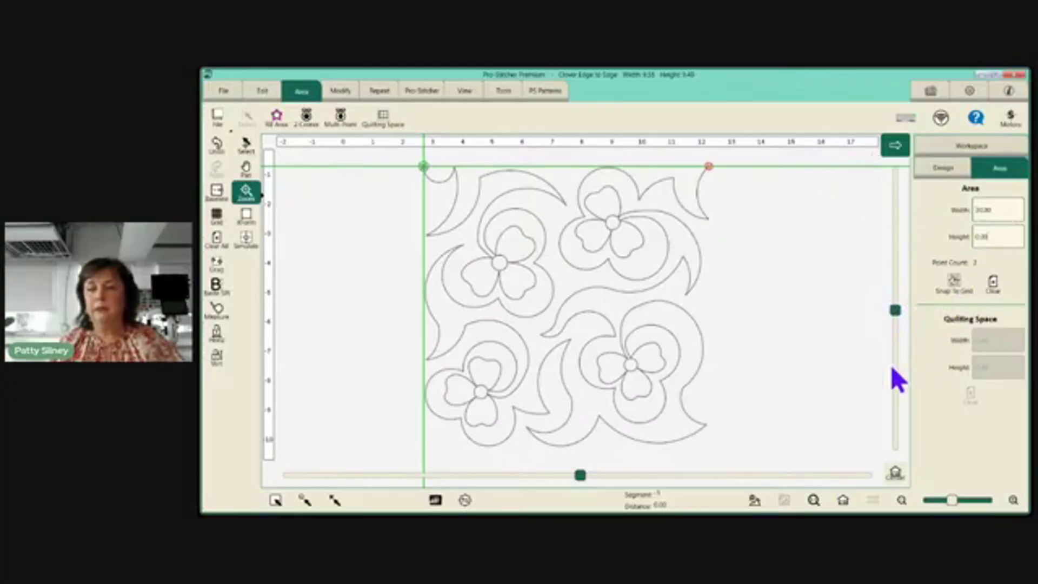
type("20")
key("Tab")
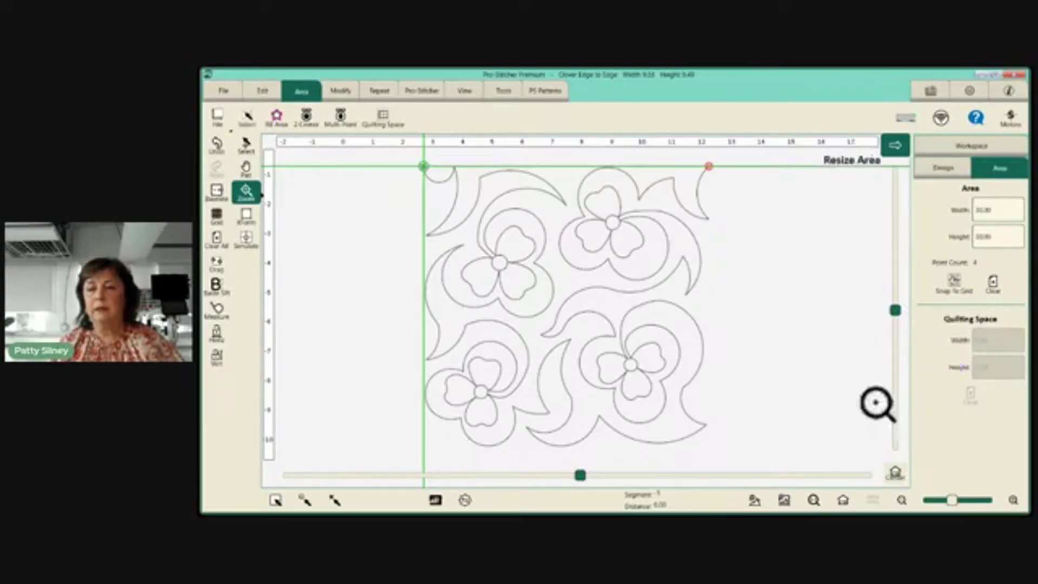
left_click(843, 500)
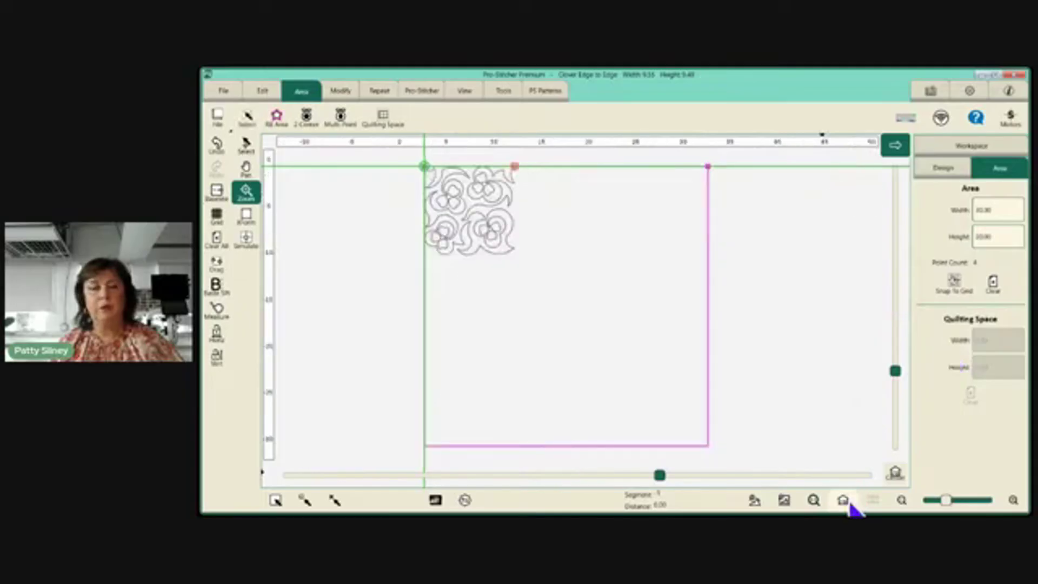
- Examine the workspace object list alongside the design and area properties
left_click(958, 145)
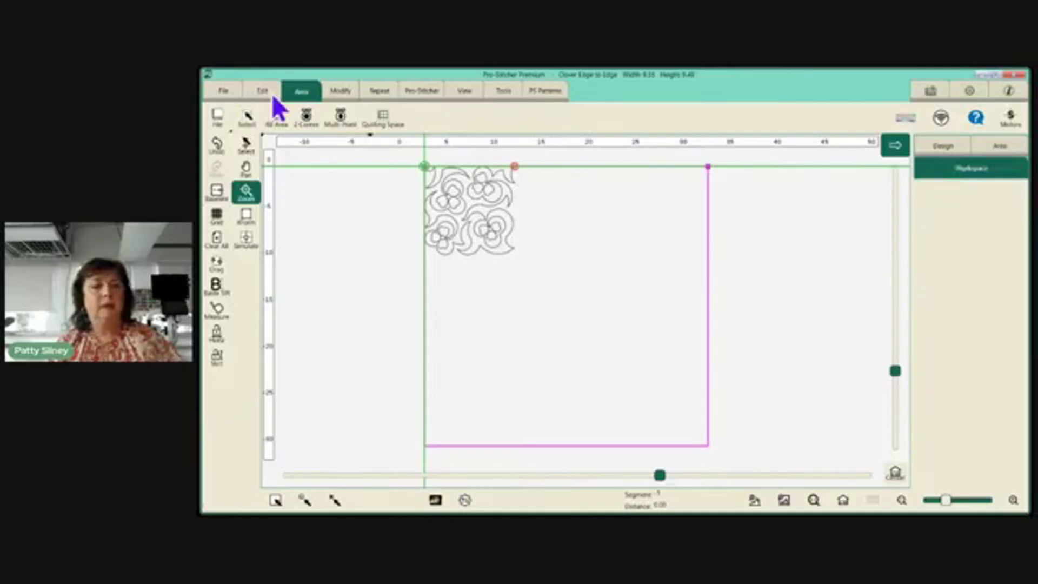
left_click(232, 94)
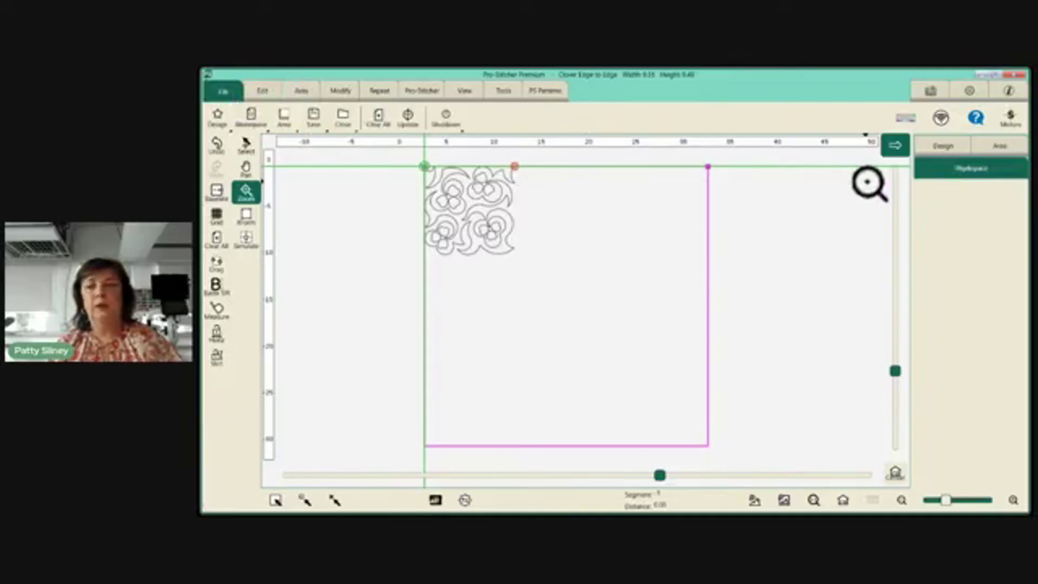
left_click(945, 147)
left_click(976, 146)
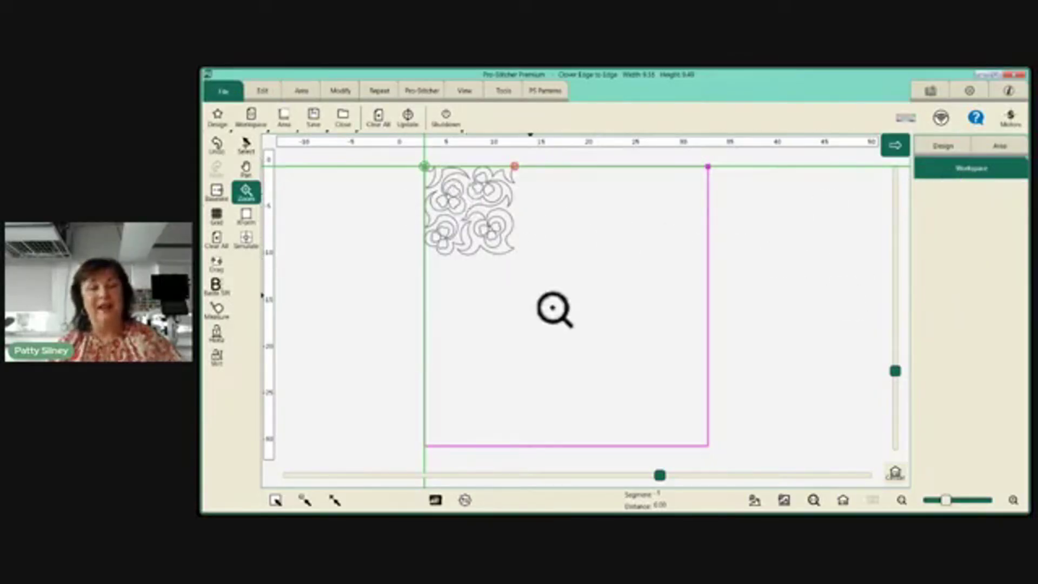
left_click(997, 149)
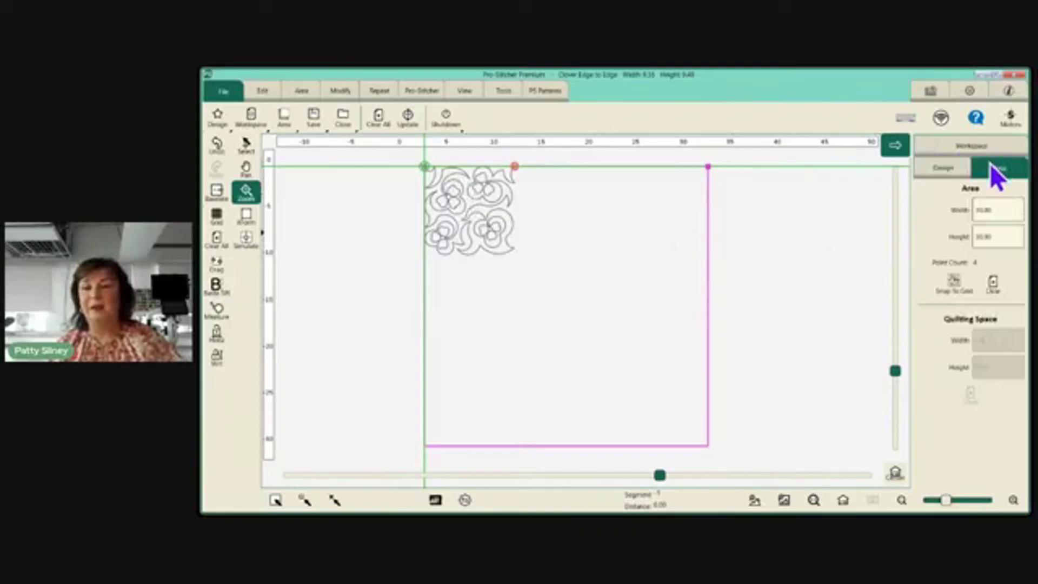
left_click(930, 168)
left_click(937, 151)
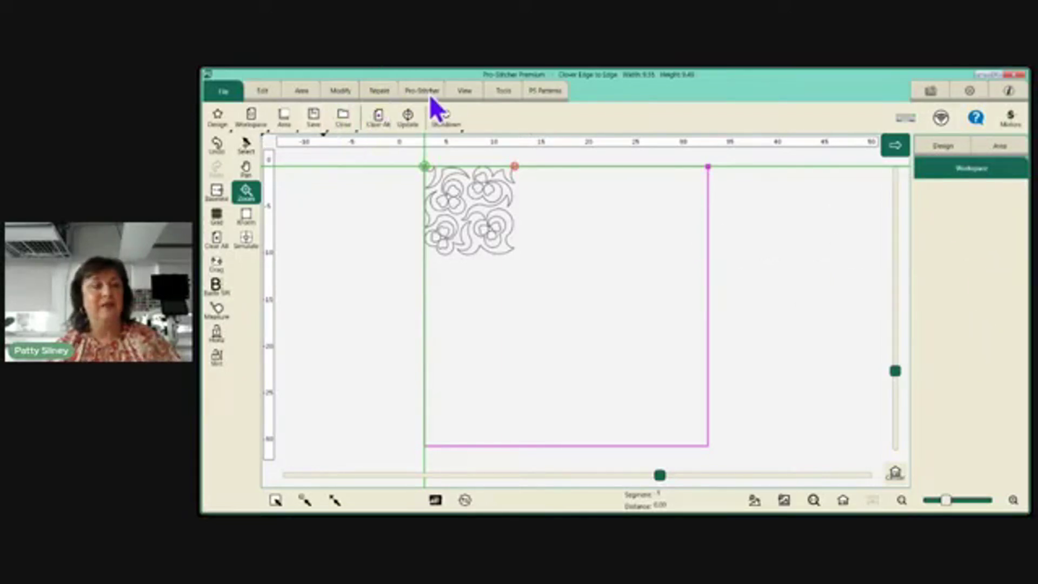
- Use the basic Repeat command to fit horizontal and vertical repeats of the clover design to the area
left_click(380, 91)
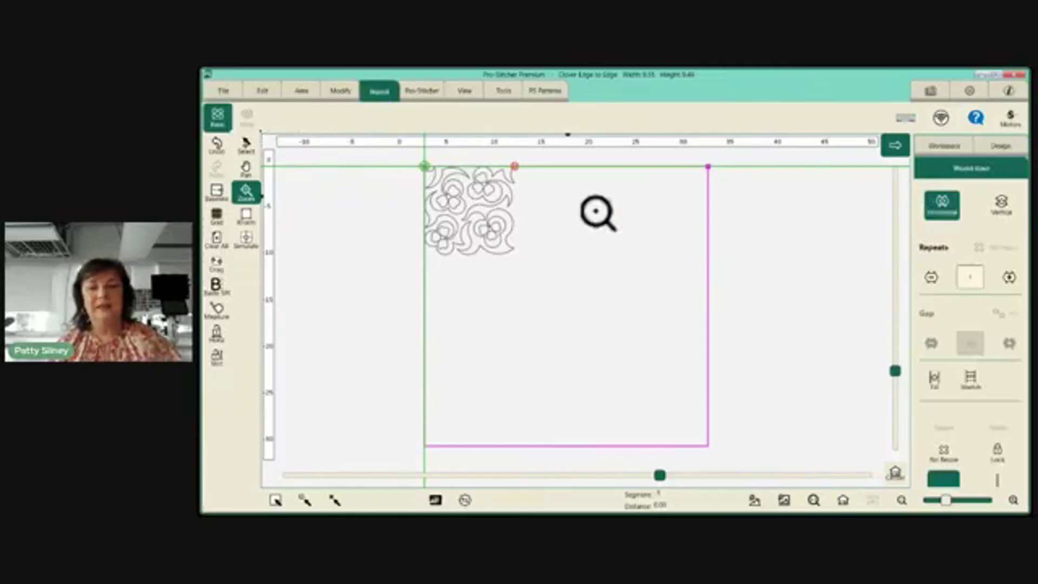
left_click(930, 383)
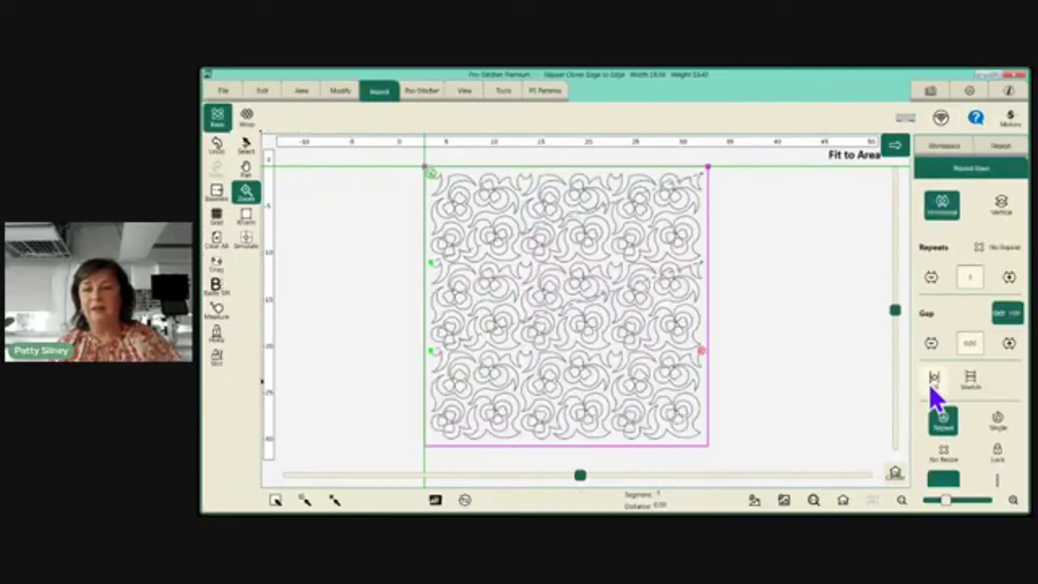
- Show the workspace object list and select Area instead of the repeated clover design
left_click(928, 153)
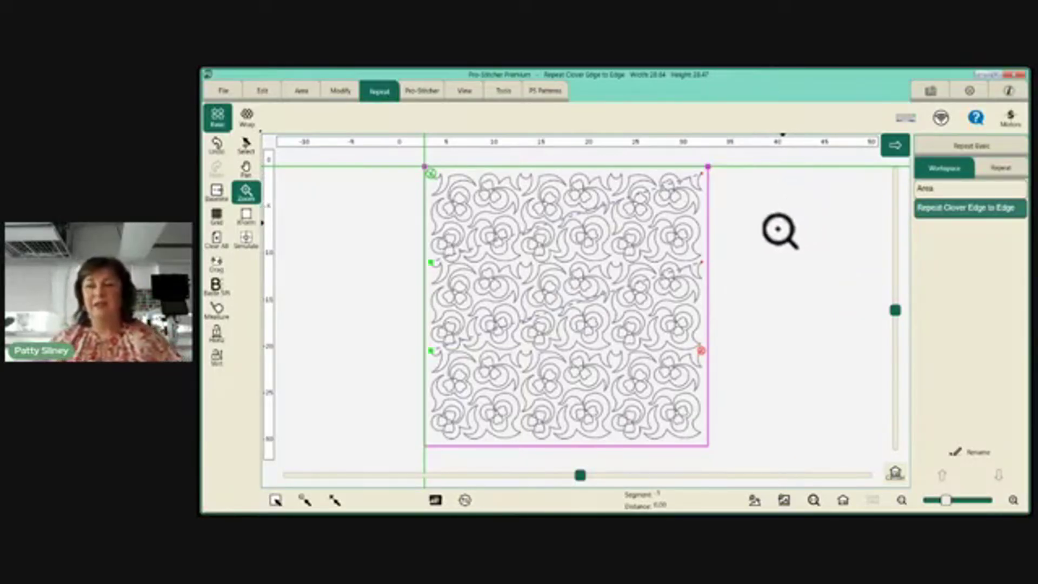
left_click(929, 190)
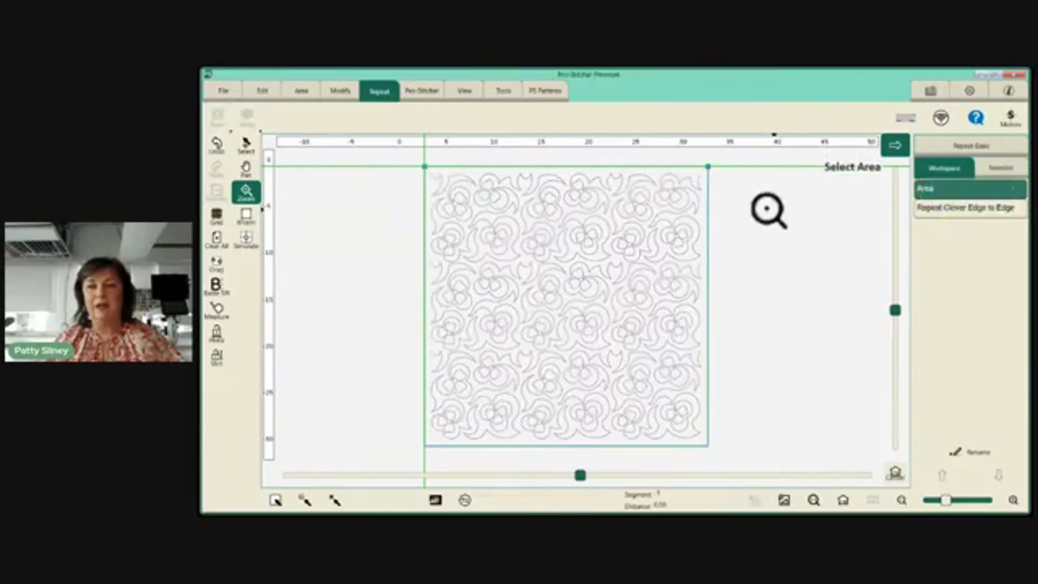
left_click(714, 182)
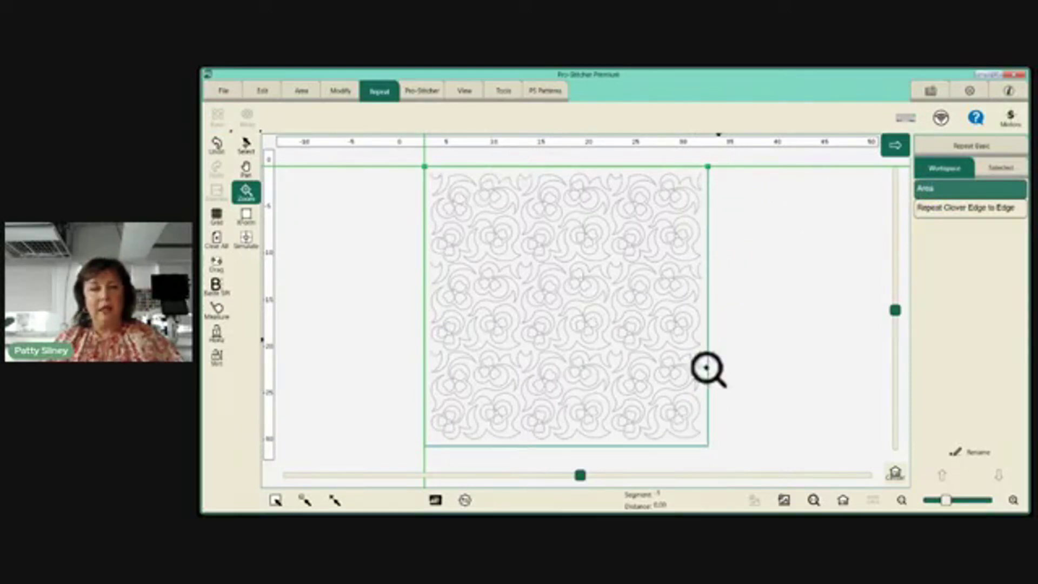
- In Select mode, switch the selection to Area and back to Repeat Clover Edge to Edge using the workspace object list
left_click(961, 212)
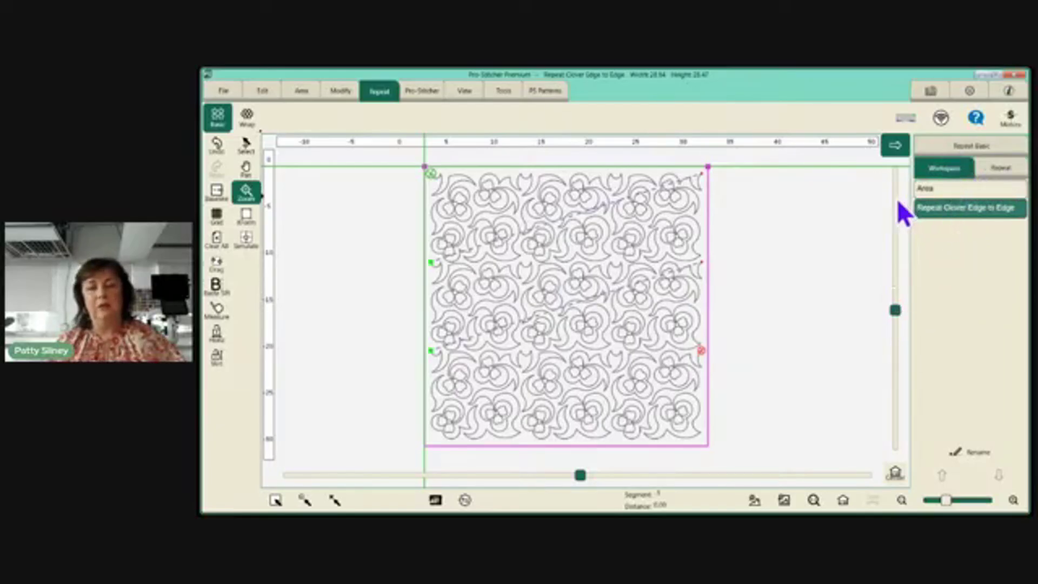
left_click(247, 144)
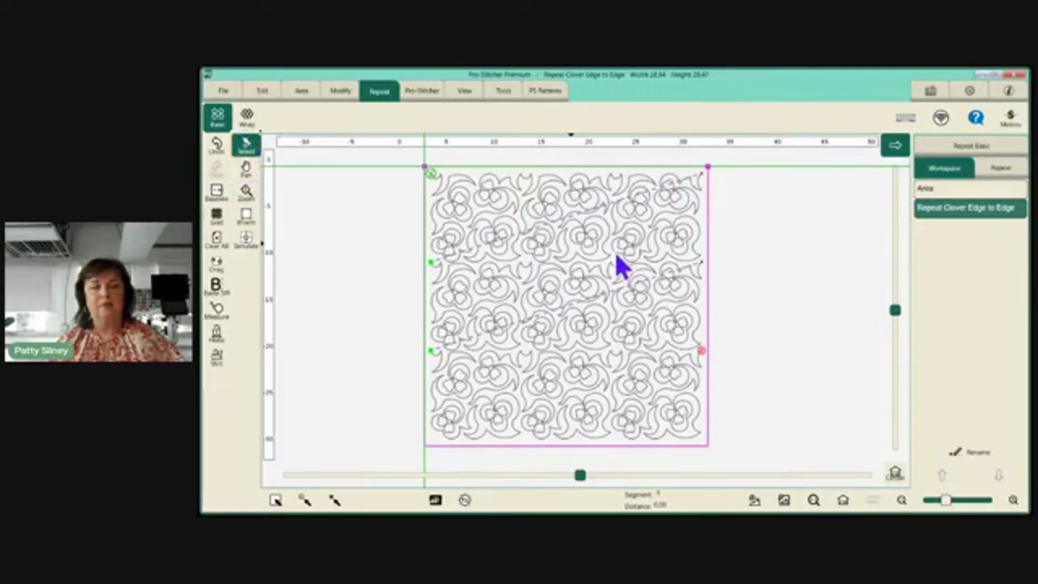
left_click(937, 189)
left_click(942, 211)
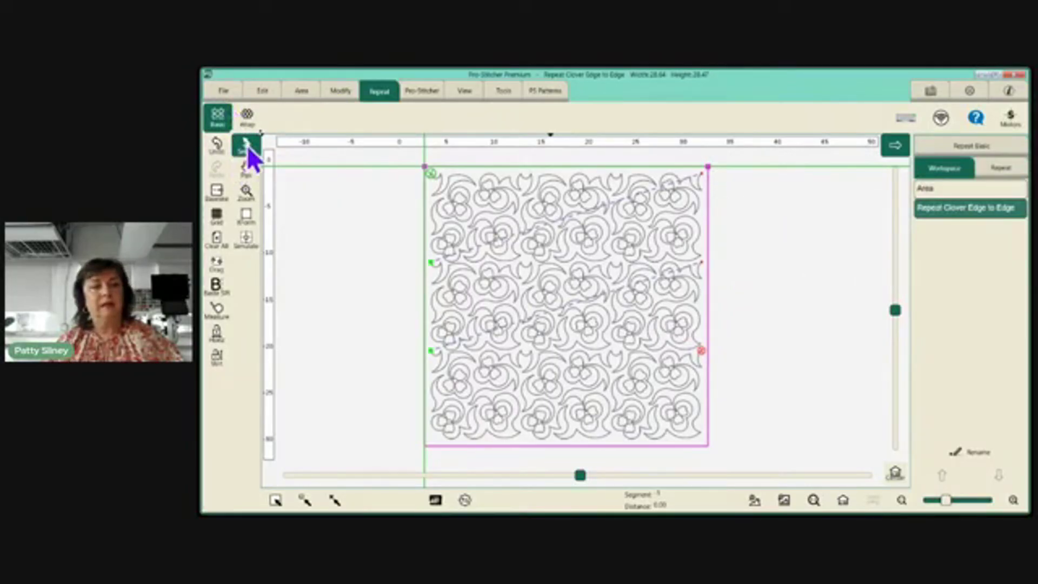
- Use Pan mode to move the clover design around the workspace, and return to Select mode
left_click(245, 170)
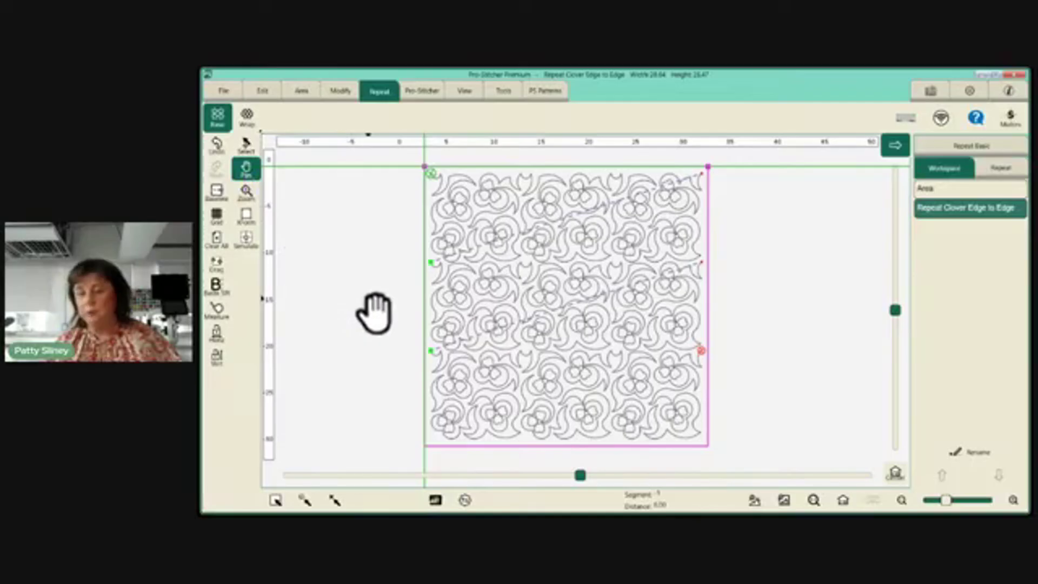
left_click_drag(378, 303, 375, 250)
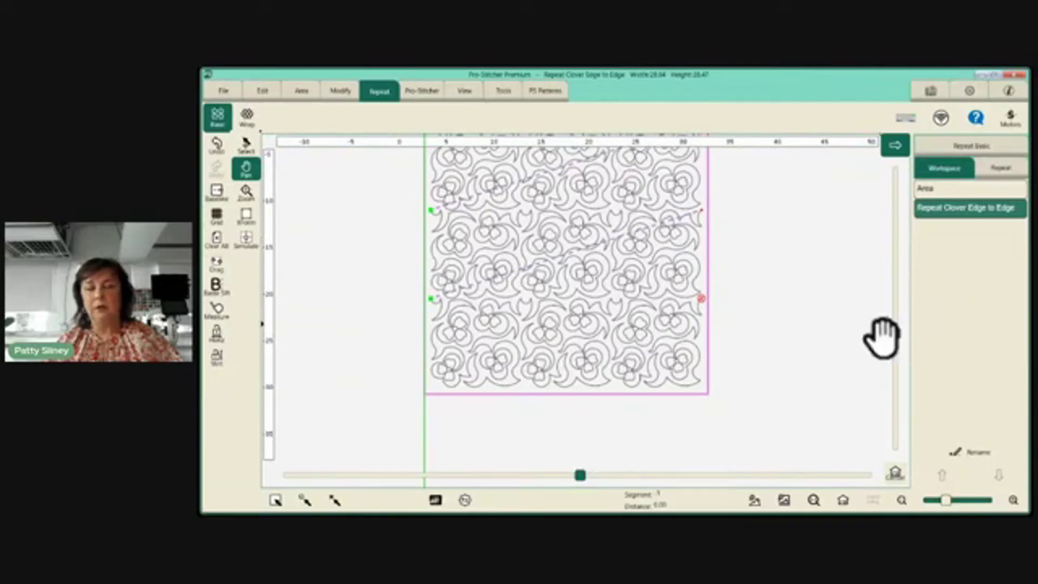
left_click_drag(838, 287, 843, 315)
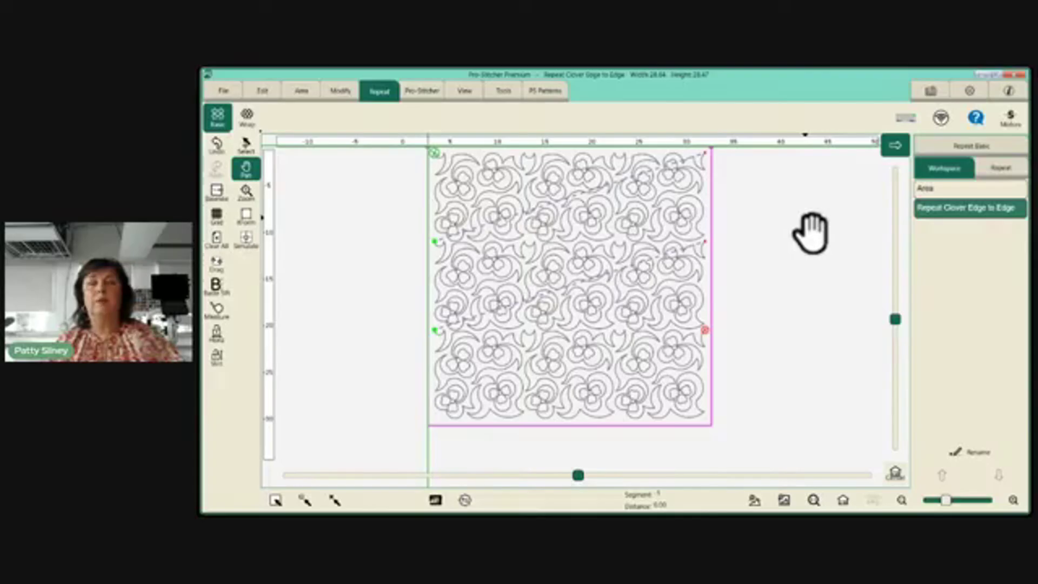
left_click_drag(811, 233, 809, 260)
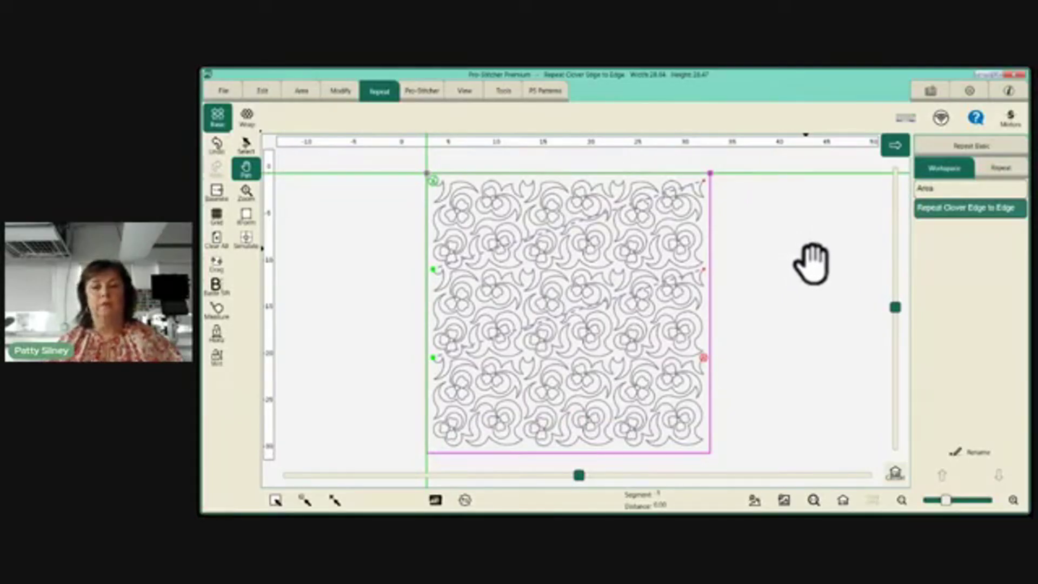
left_click(246, 145)
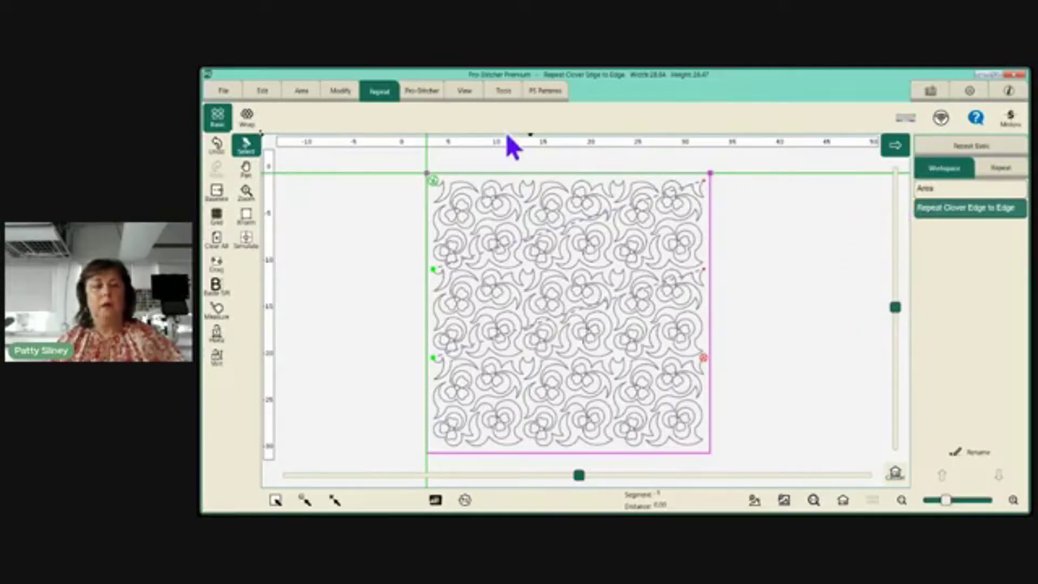
- Hide the canvas scroll bars, pan the workspace without them, and turn the scroll bars back on
left_click(969, 91)
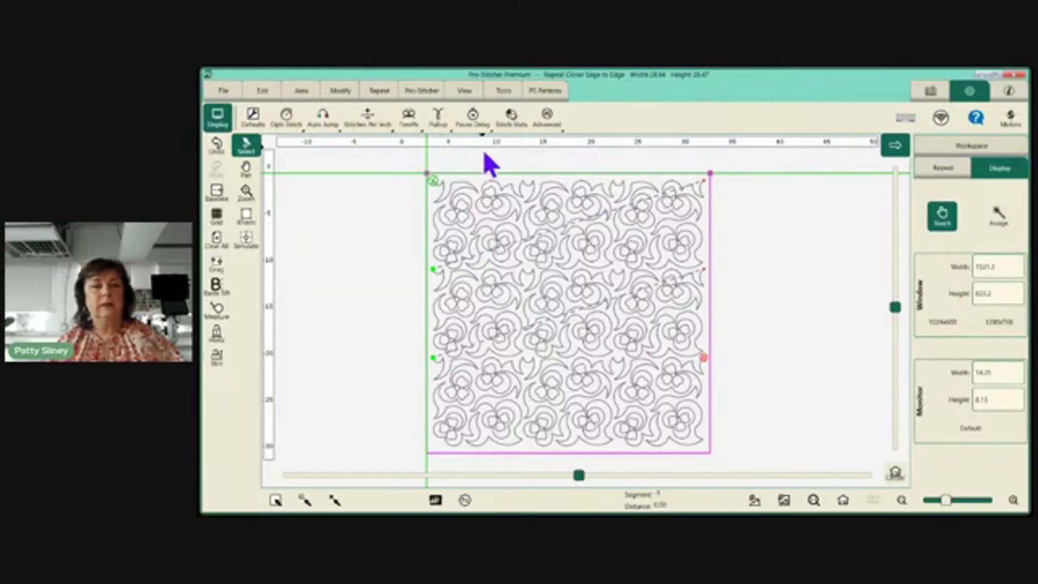
left_click(464, 91)
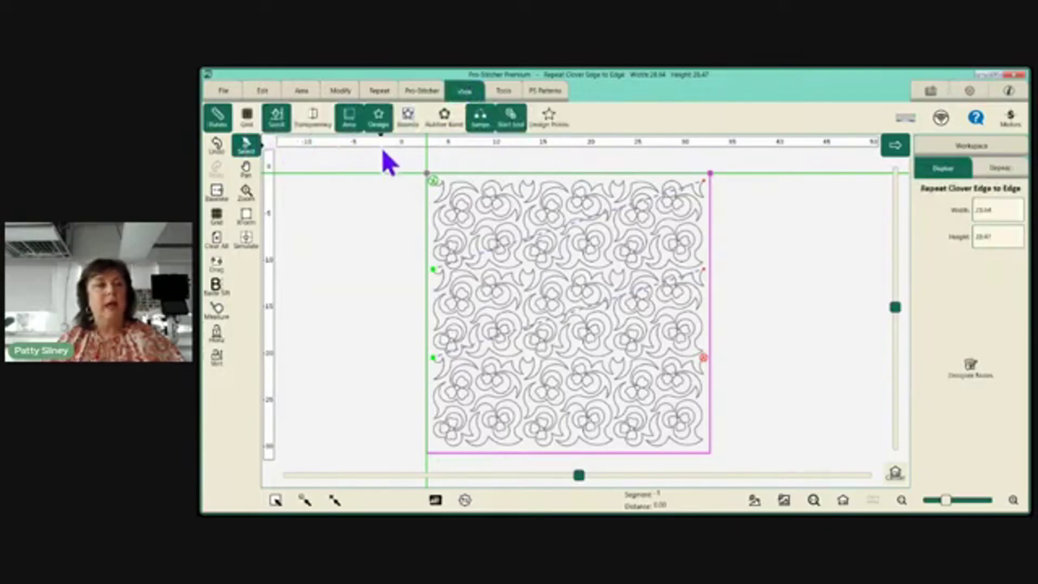
left_click(274, 120)
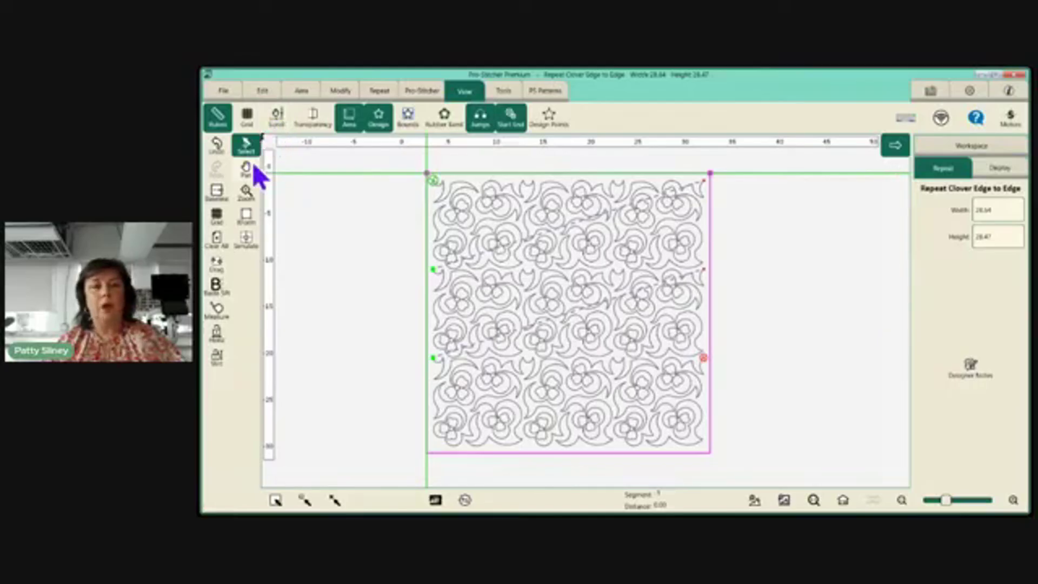
left_click(246, 170)
mouse_move(371, 262)
left_mouse_down()
mouse_move(368, 292)
mouse_move(371, 267)
left_mouse_up()
left_click(278, 124)
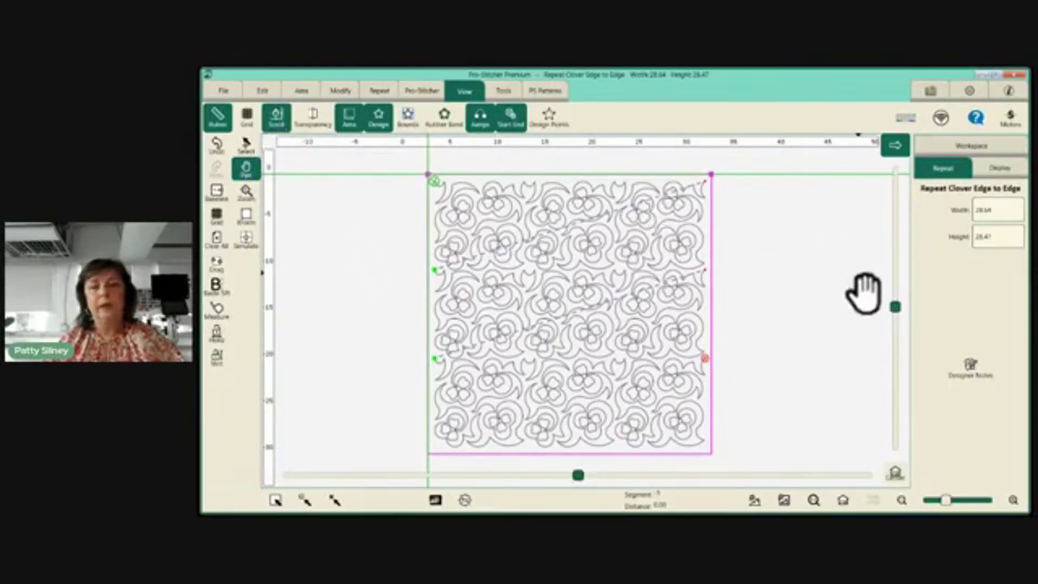
mouse_move(899, 307)
left_mouse_down()
mouse_move(898, 293)
mouse_move(900, 307)
left_mouse_up()
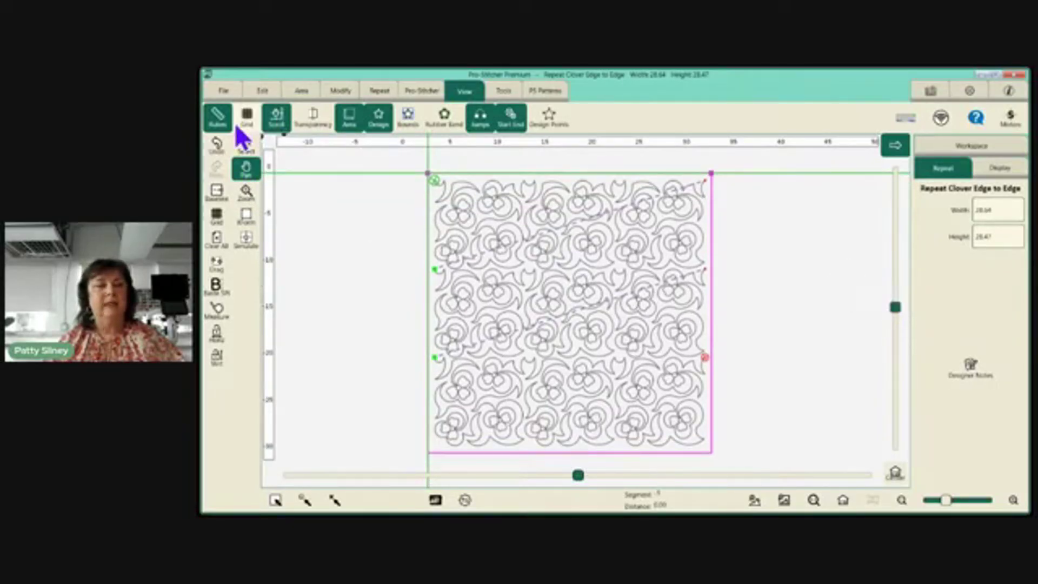
left_click(225, 90)
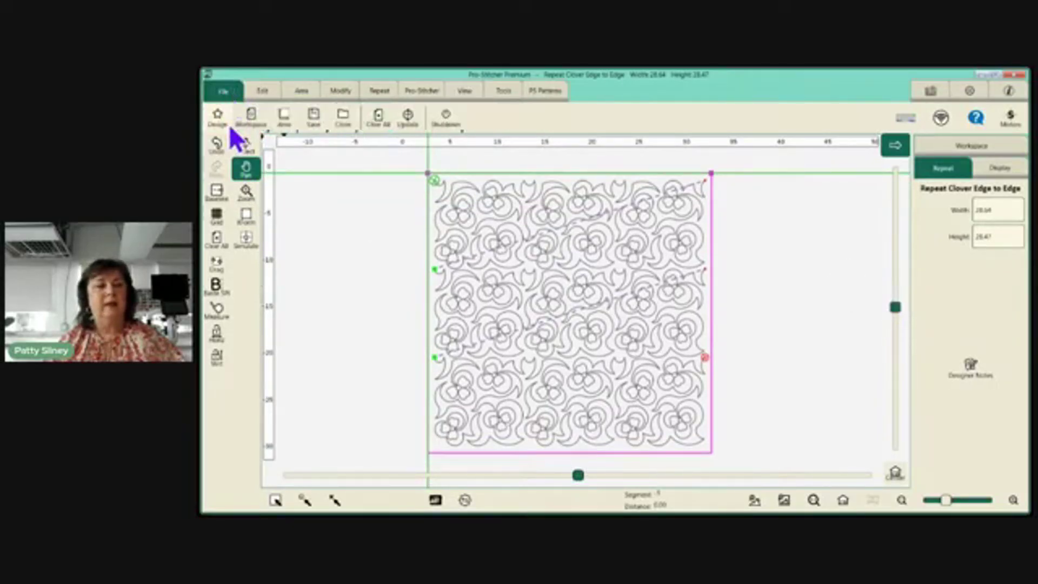
- Use Zoom mode to enlarge the design's upper-left corner, zoom out gradually, and fit the whole area in view
left_click(251, 197)
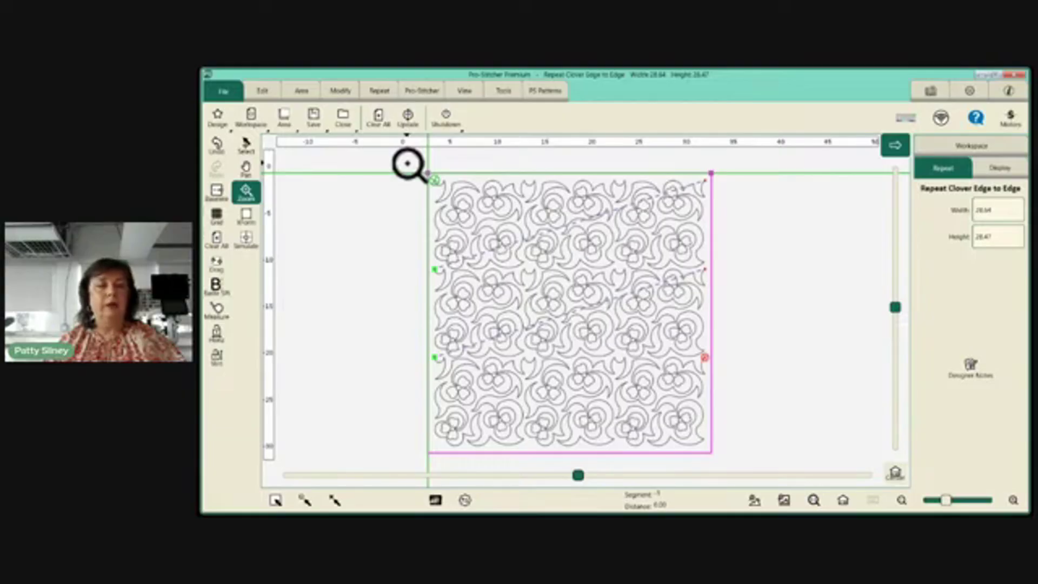
left_click_drag(407, 162, 499, 242)
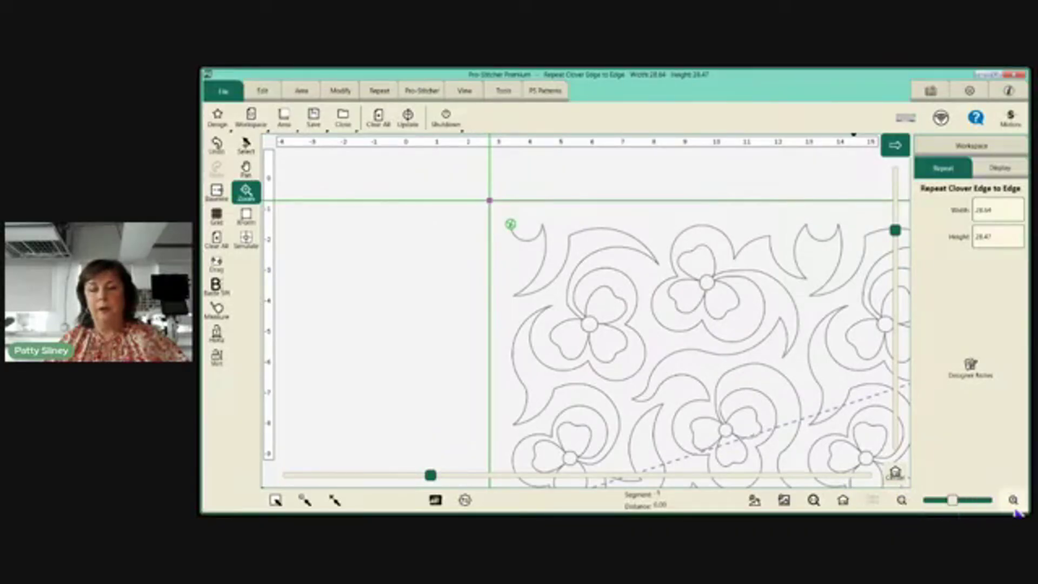
left_click(901, 502)
left_click(901, 502)
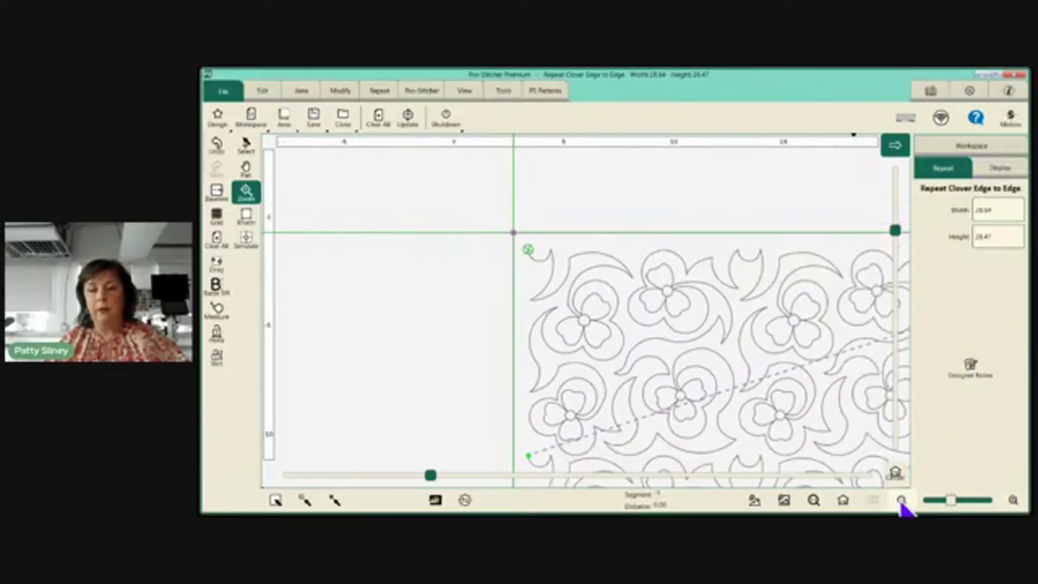
left_click(902, 503)
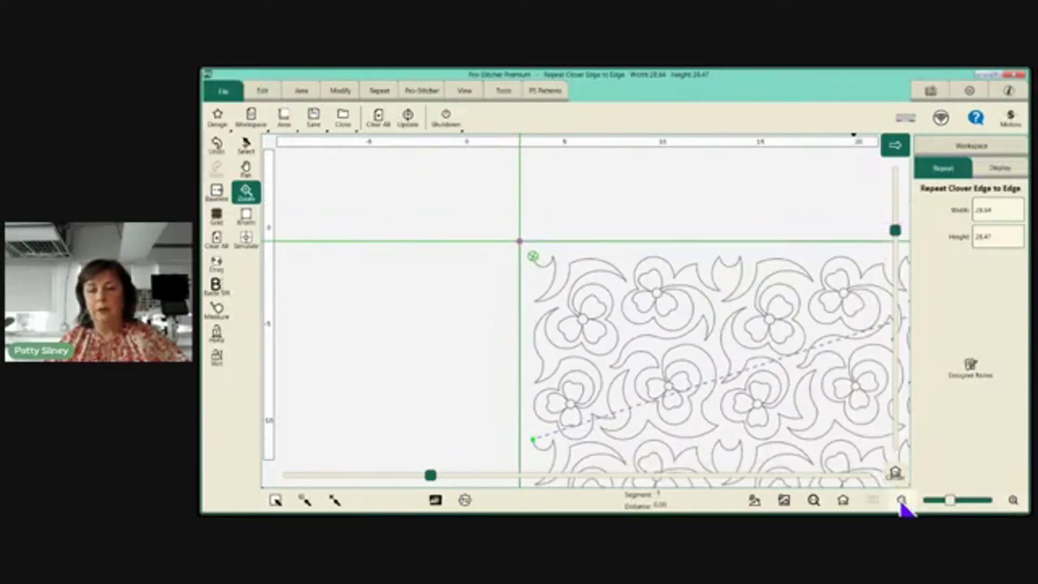
left_click(842, 501)
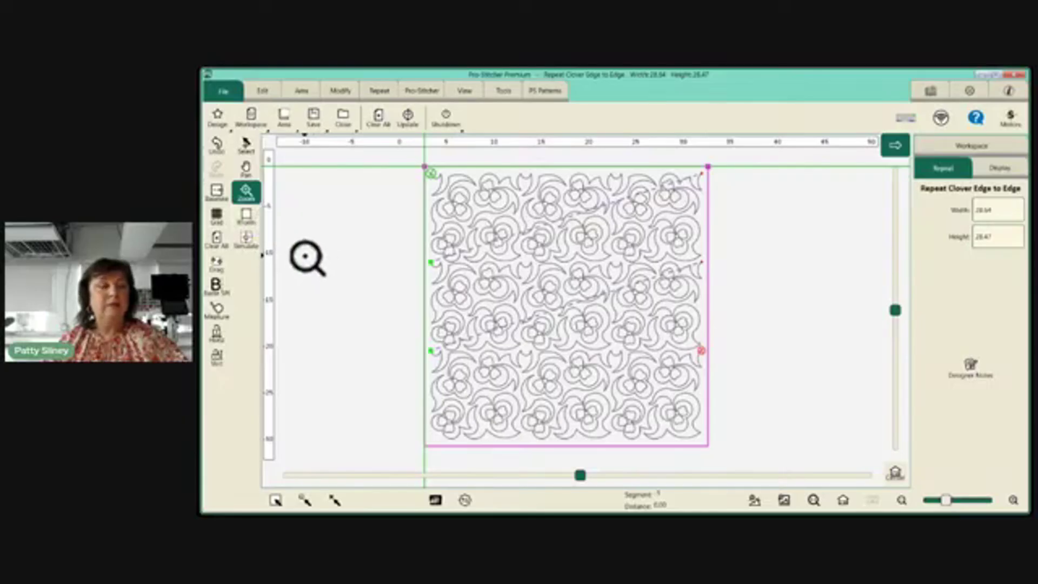
- In Xform mode, enlarge the clover repeat from a corner, stretch its width to about 35.45, and undo both resizes
left_click(245, 217)
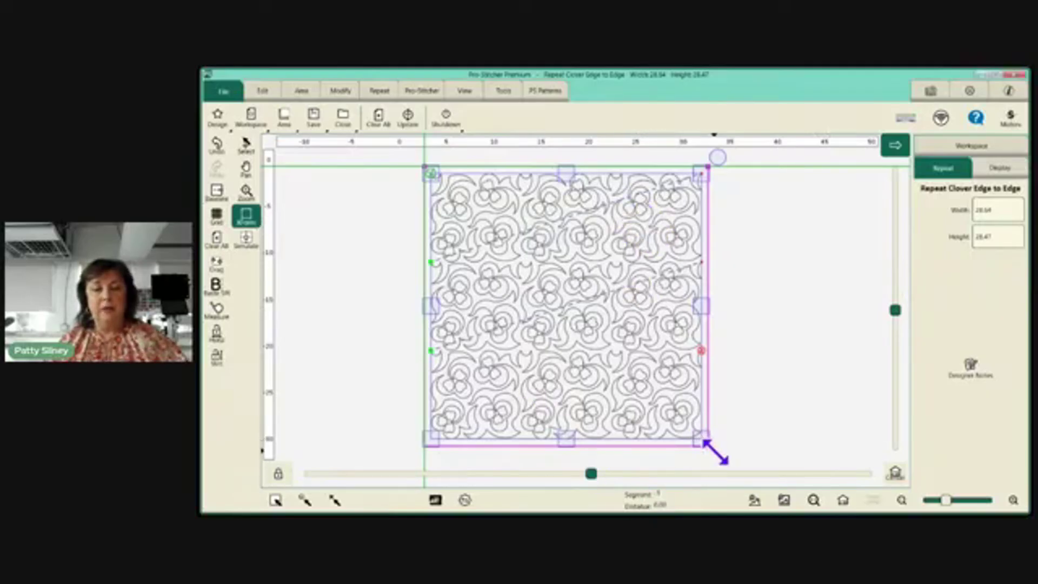
left_click_drag(715, 451, 725, 463)
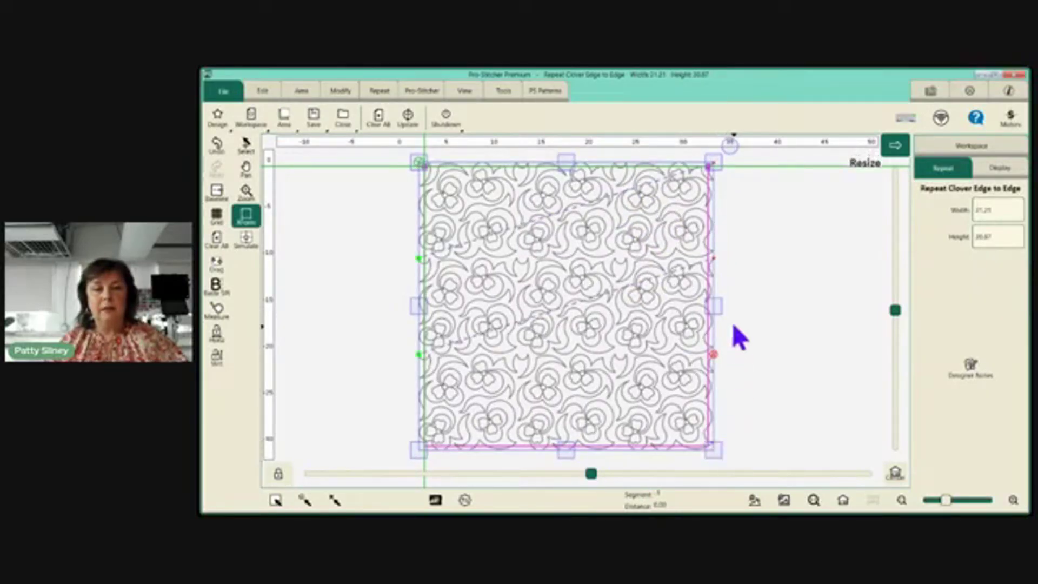
left_click_drag(725, 306, 753, 310)
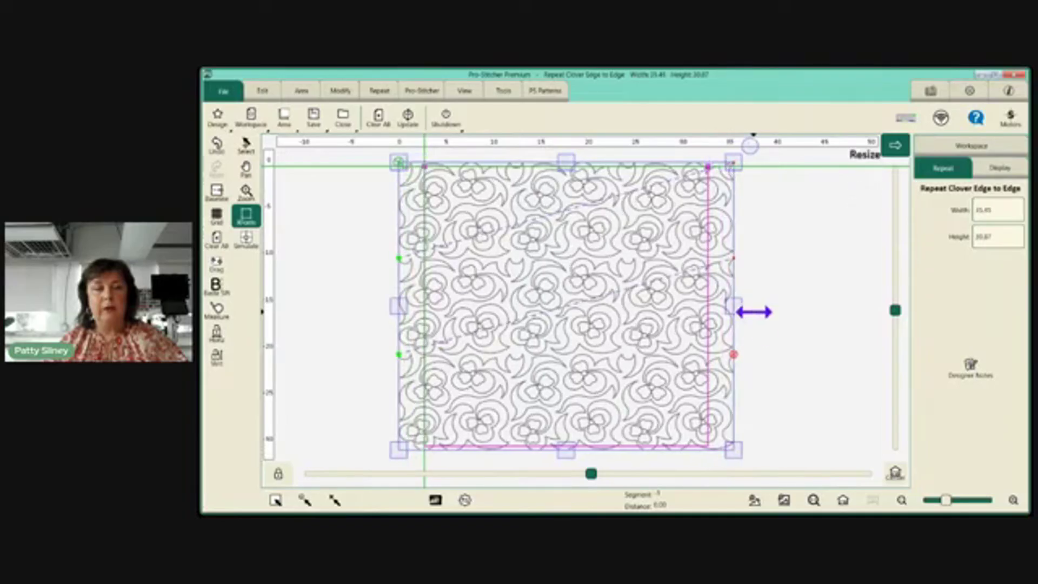
left_click(217, 144)
left_click(218, 148)
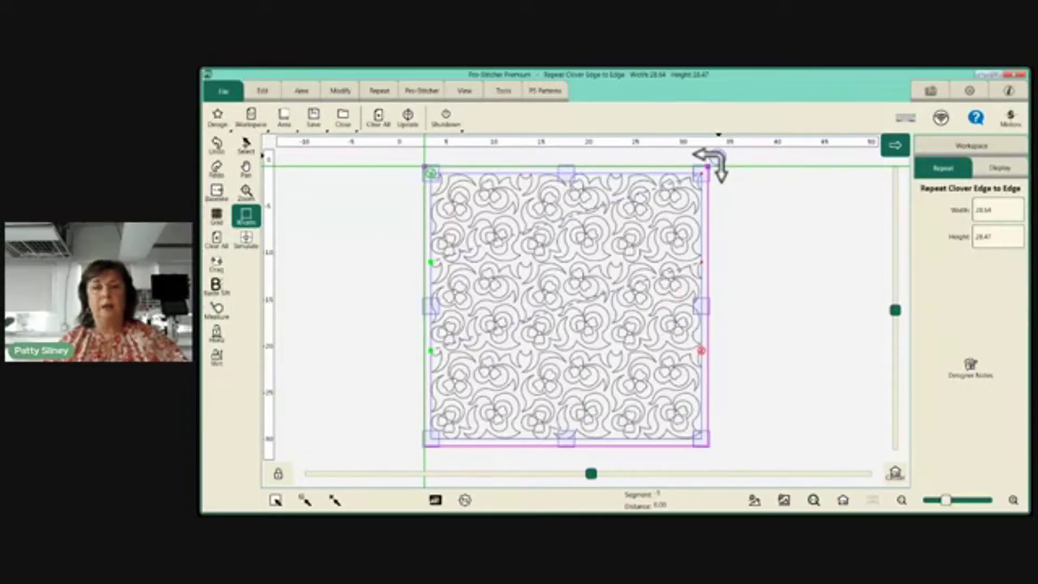
- Rotate the clover repeat clockwise with its Xform rotation handle, and undo the rotation
left_click_drag(708, 164, 753, 297)
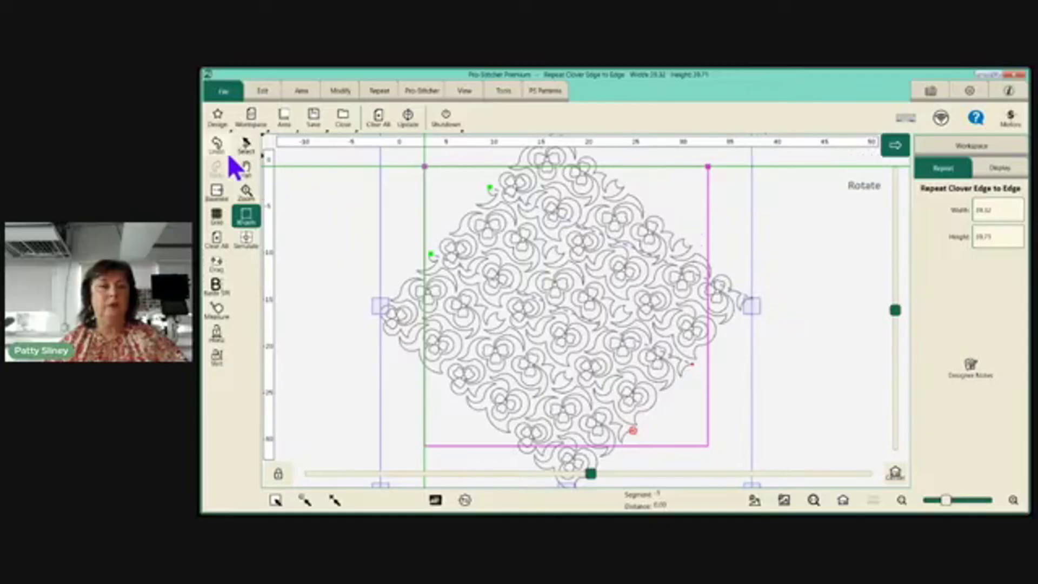
left_click(216, 144)
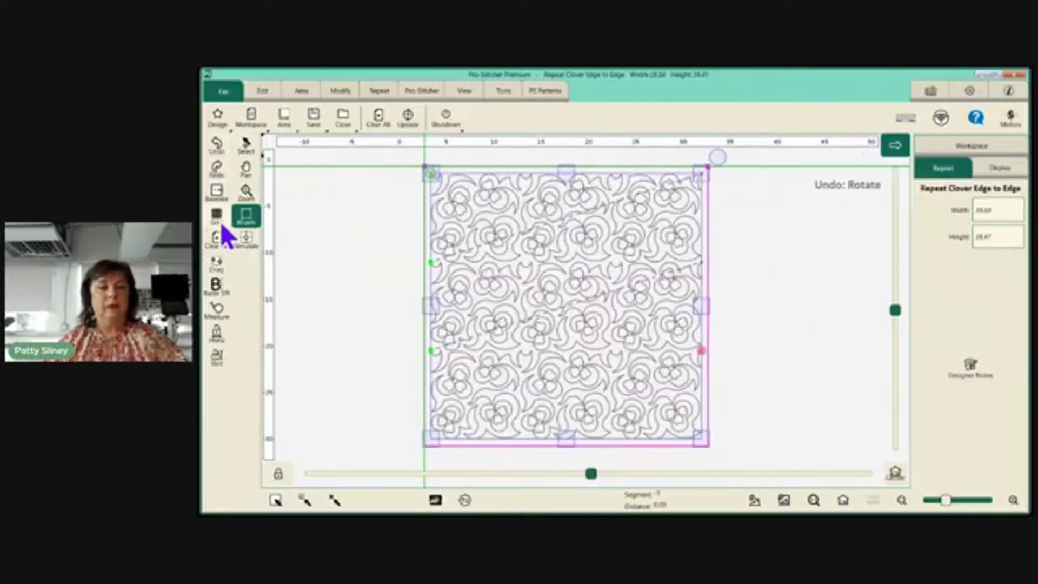
- In Simulate mode, move the crosshair through several points outside the area, ending just left of the design's upper-left corner
left_click(245, 238)
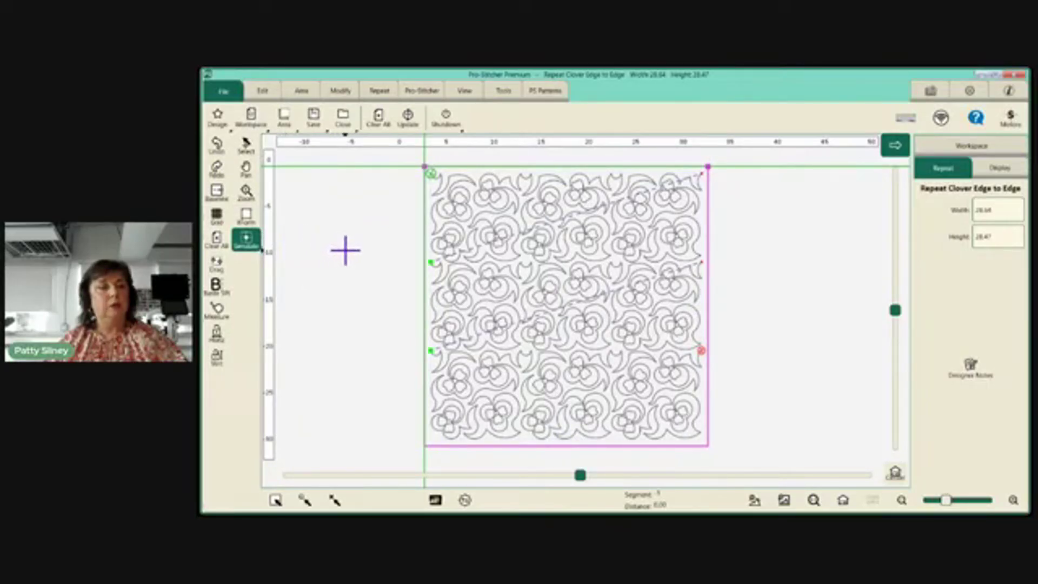
left_click(331, 303)
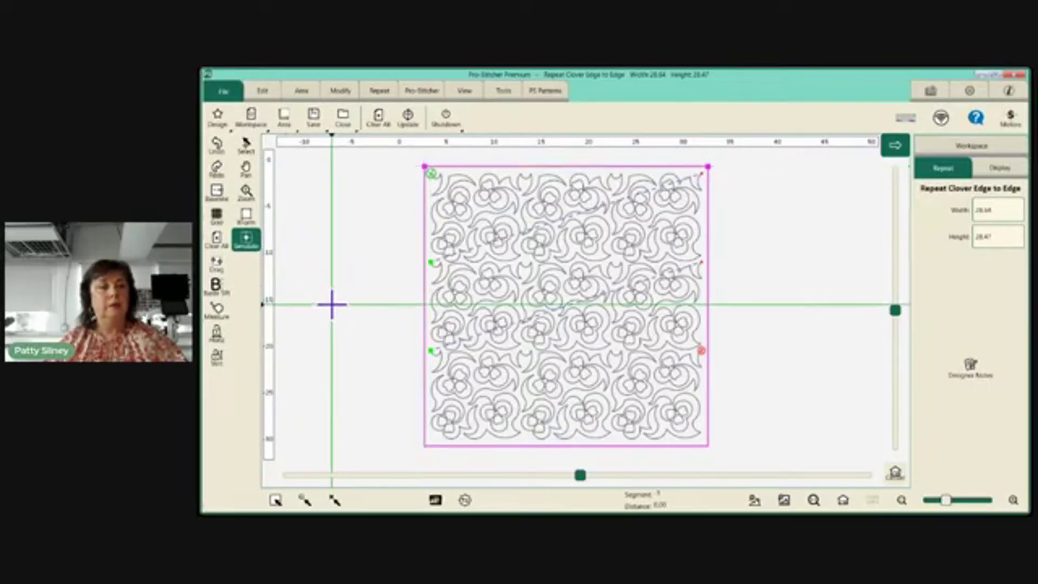
left_click(335, 264)
mouse_move(338, 260)
left_mouse_down()
mouse_move(366, 278)
mouse_move(373, 308)
mouse_move(415, 310)
mouse_move(423, 270)
left_mouse_up()
left_click(385, 201)
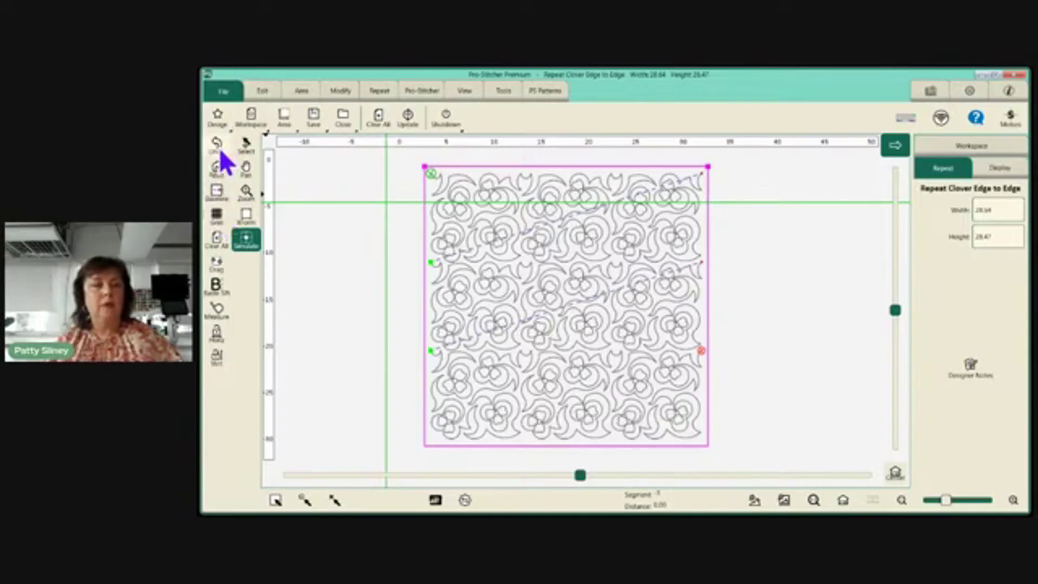
left_click(216, 188)
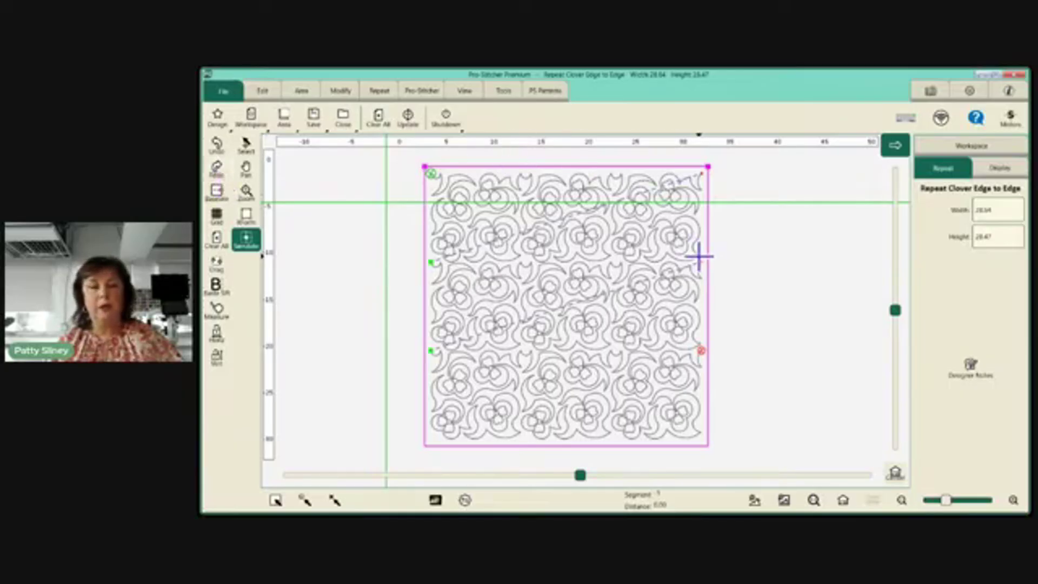
- Return to Xform mode, try another clockwise rotation of the clover repeat, and undo it
left_click(246, 216)
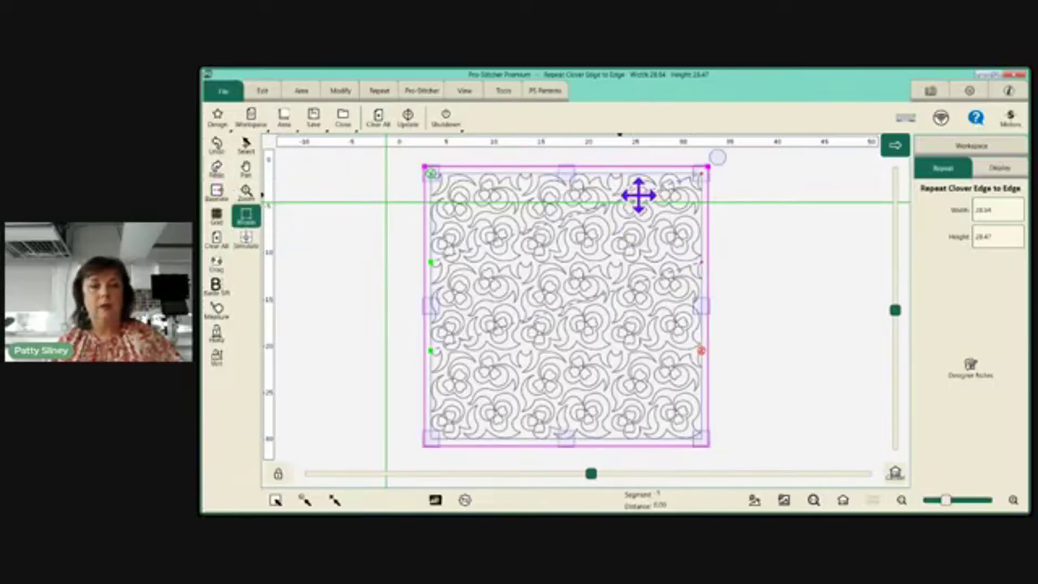
left_click_drag(708, 161, 781, 246)
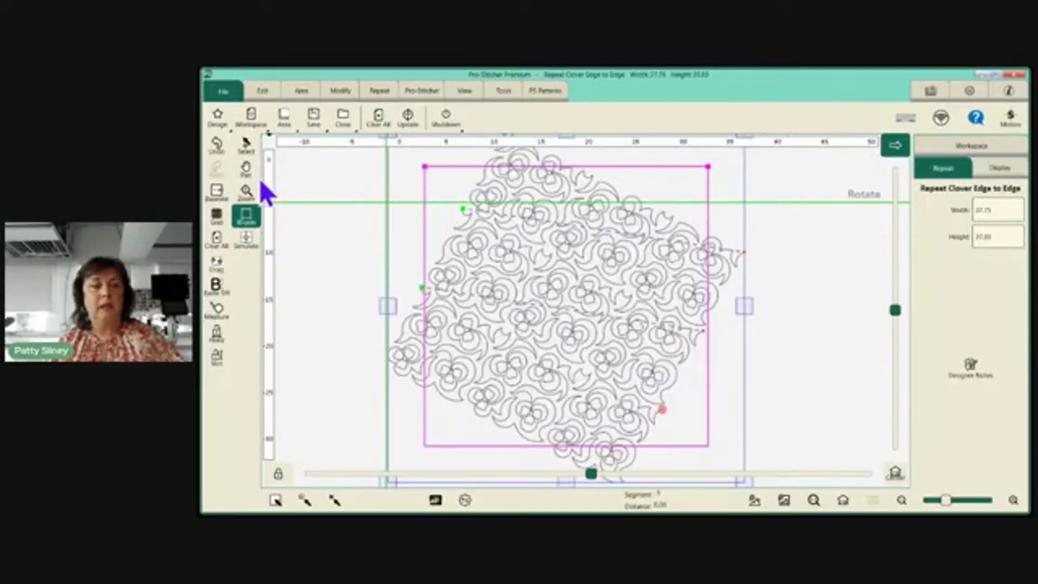
left_click(218, 149)
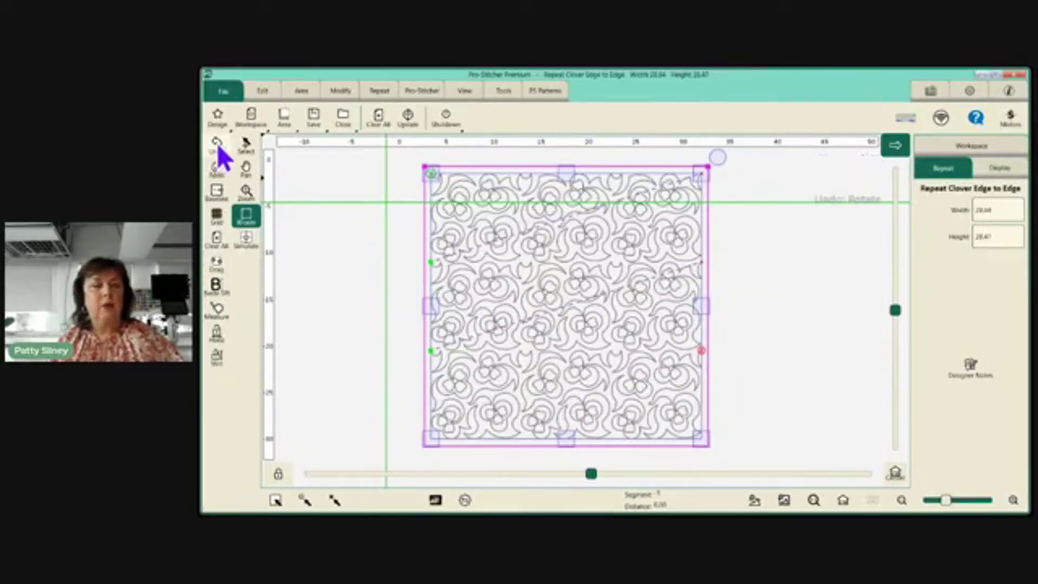
- Undo further back through the earlier selections of Repeat Clover Edge to Edge and Area
left_click(217, 147)
left_click(216, 145)
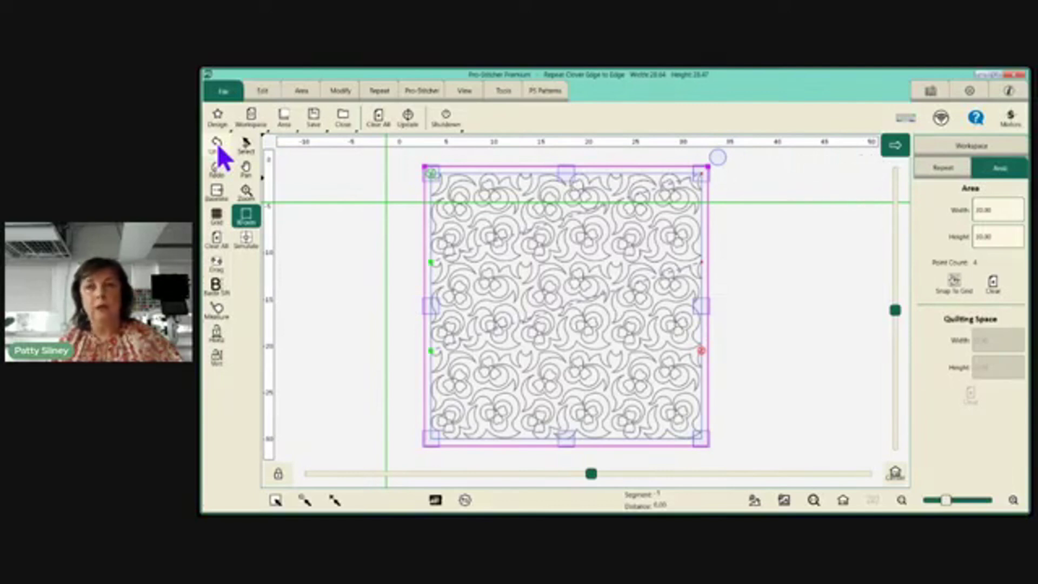
left_click(217, 144)
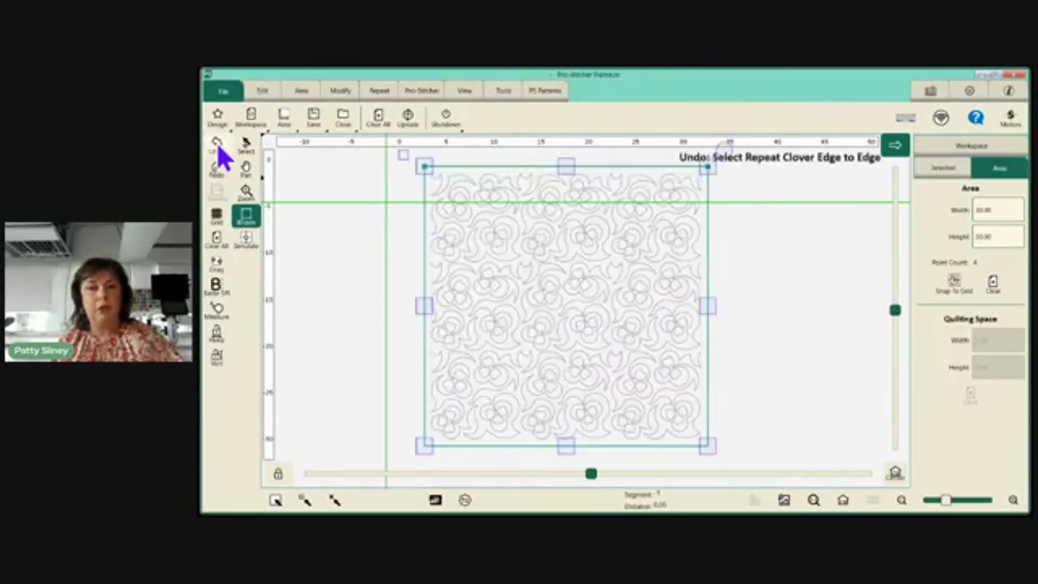
left_click(218, 144)
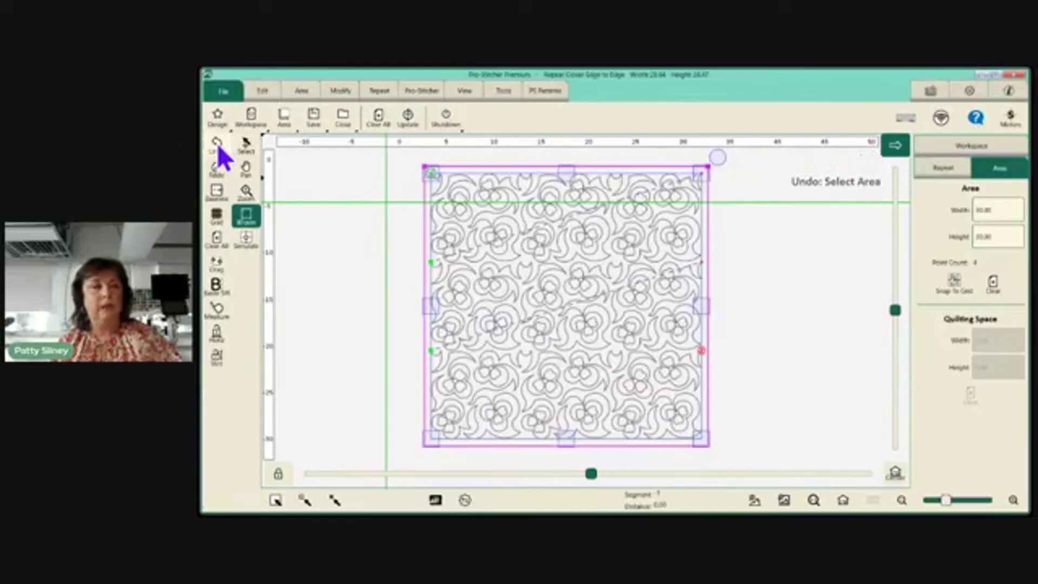
- Undo the clover repeat back to the single Clover Edge to Edge design, and redo the repeat
left_click(217, 144)
left_click(218, 143)
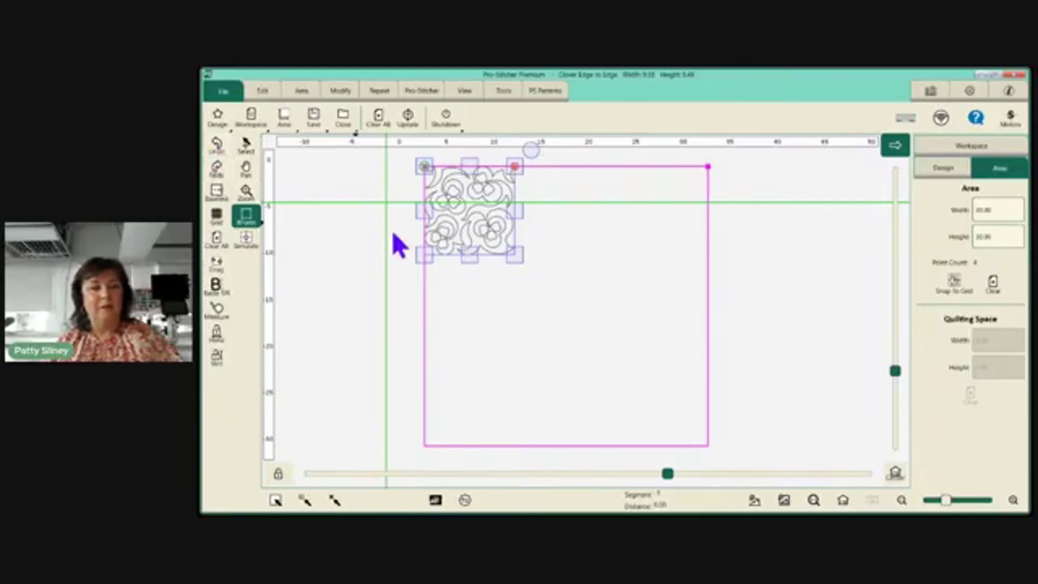
left_click(213, 173)
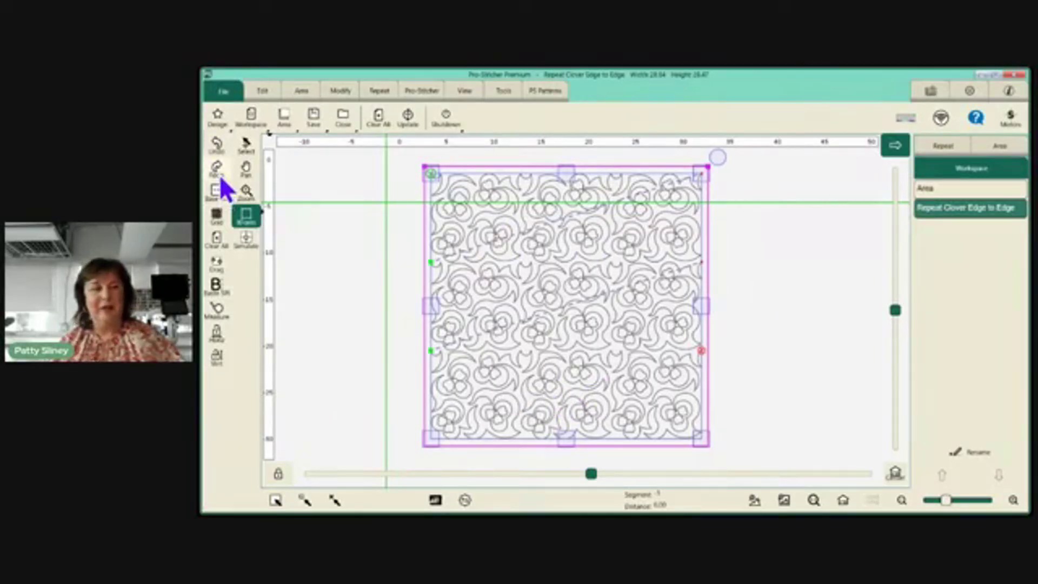
- In Simulate mode, move the crosshair to the area's upper-left corner, and to a point on the area's right edge
left_click(247, 144)
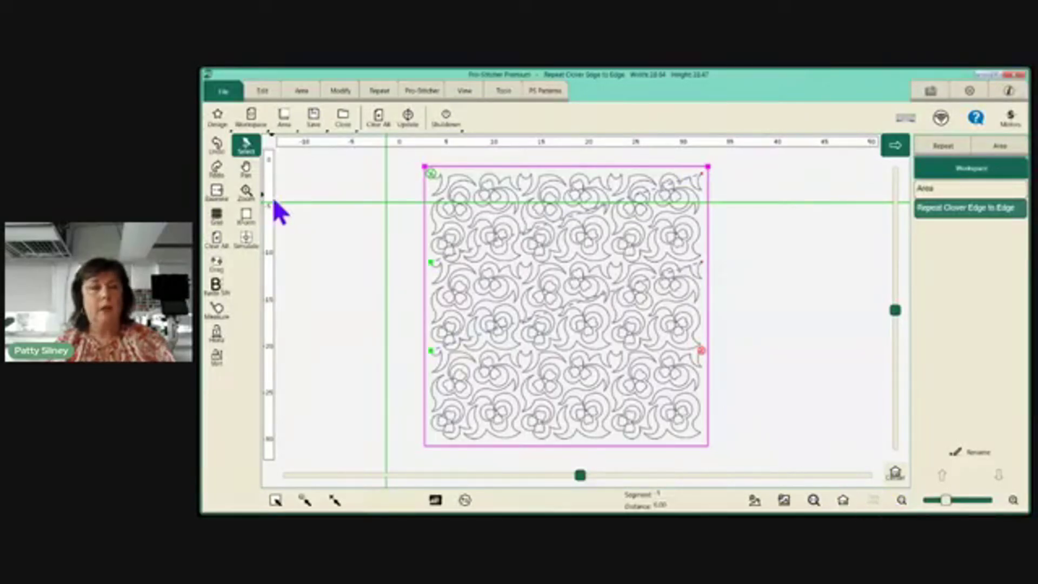
left_click(241, 242)
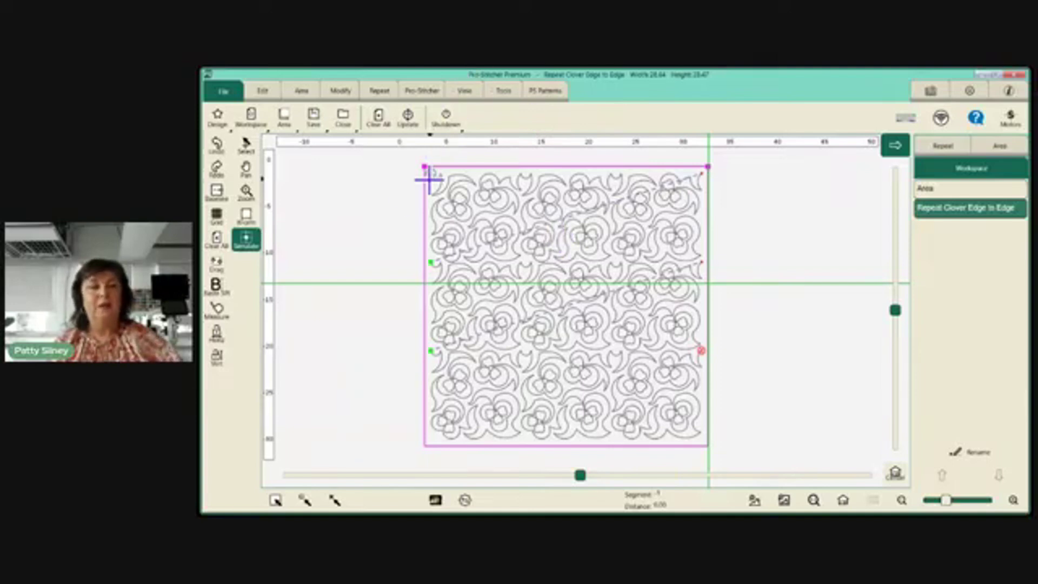
left_click(411, 172)
left_click(424, 165)
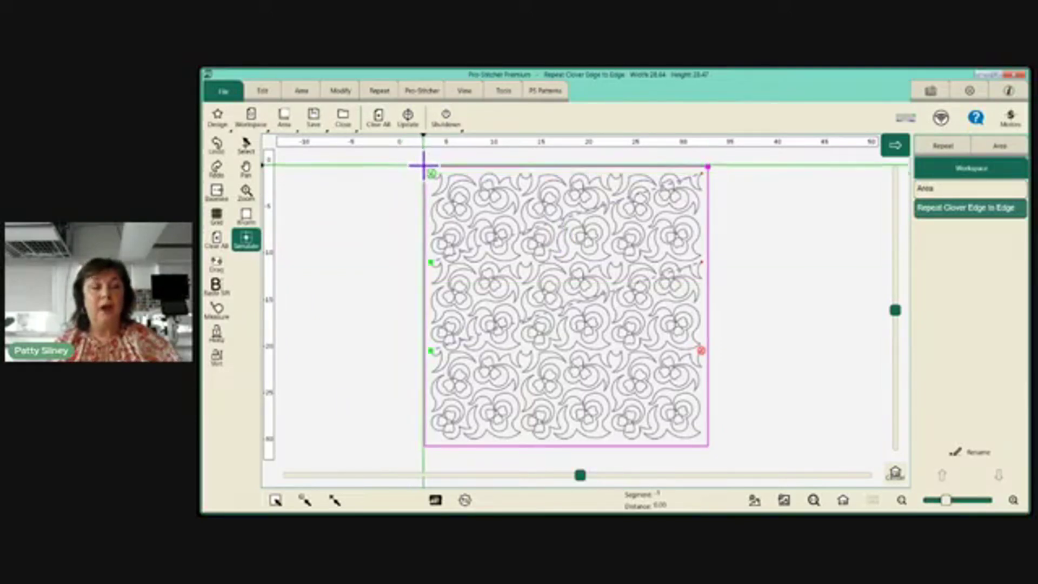
left_click(708, 284)
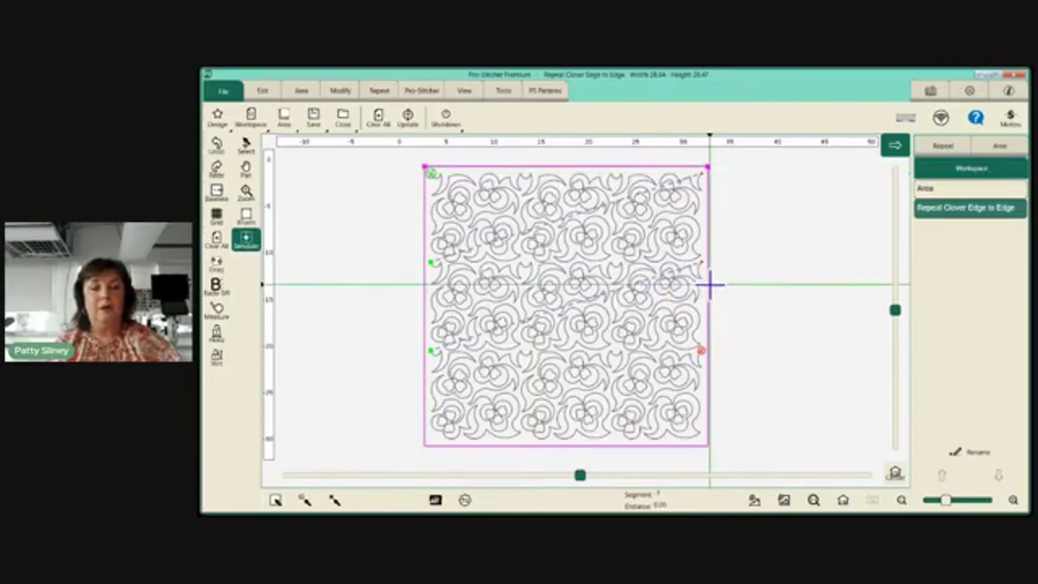
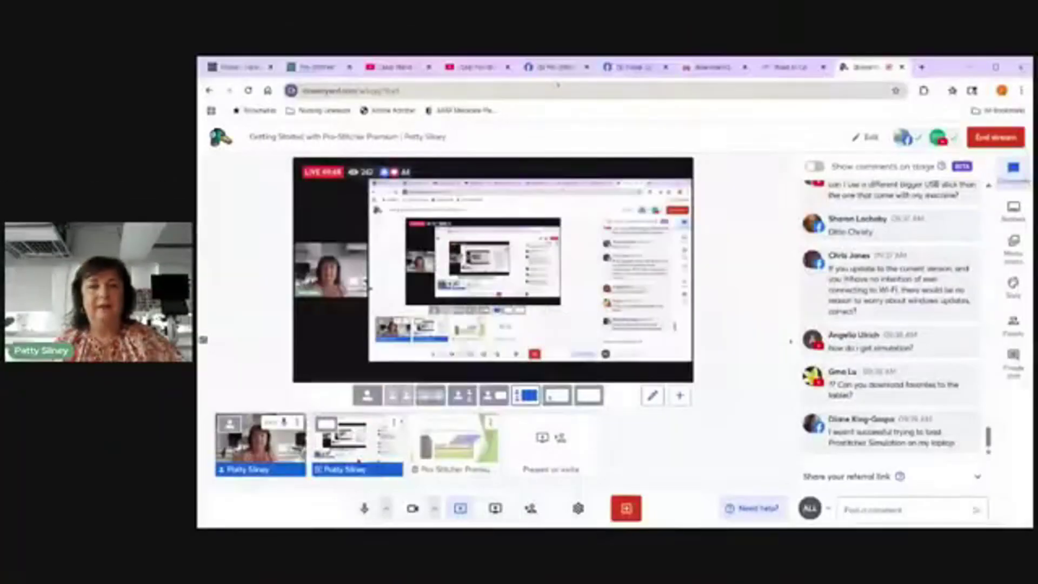
- Switch to the Pro-Stitcher website in the browser and open its Software Updates page
left_click(313, 67)
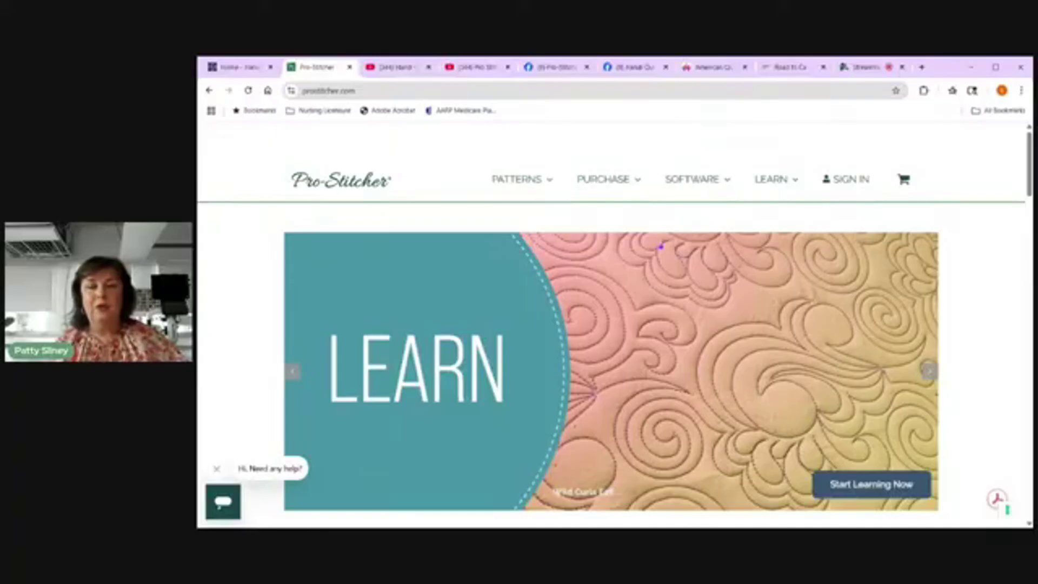
mouse_move(789, 209)
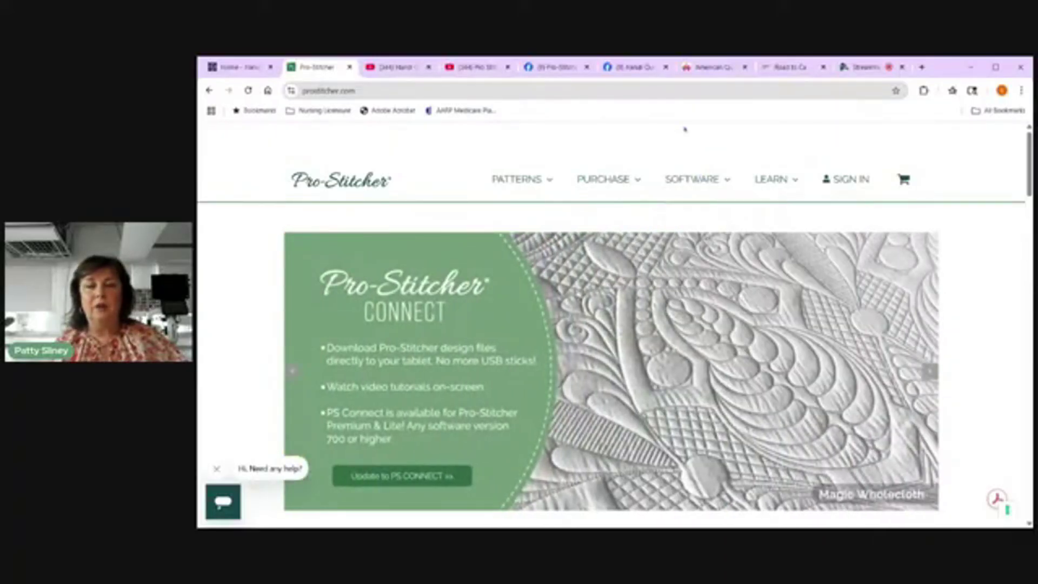
mouse_move(690, 183)
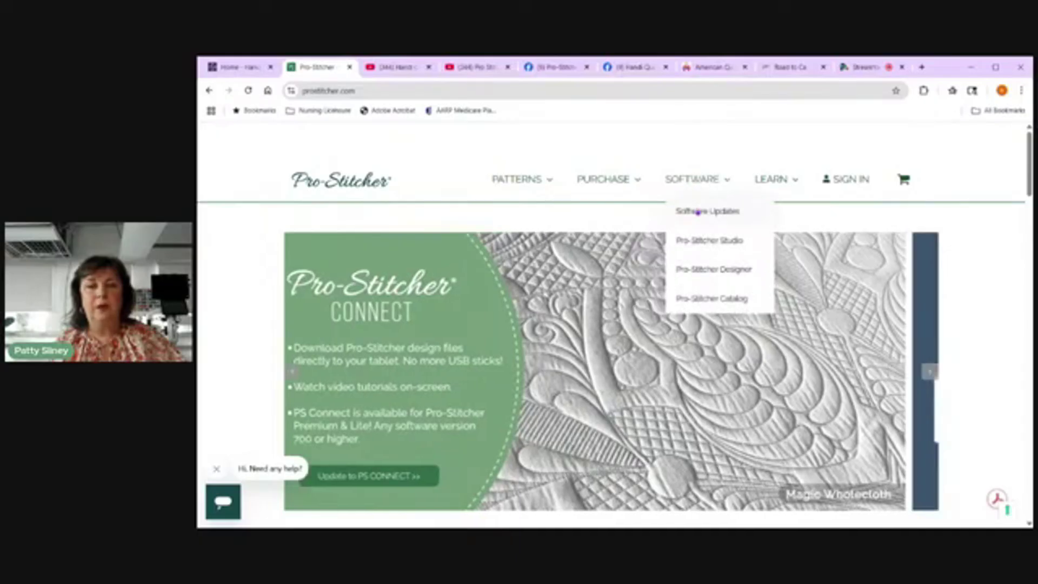
left_click(702, 211)
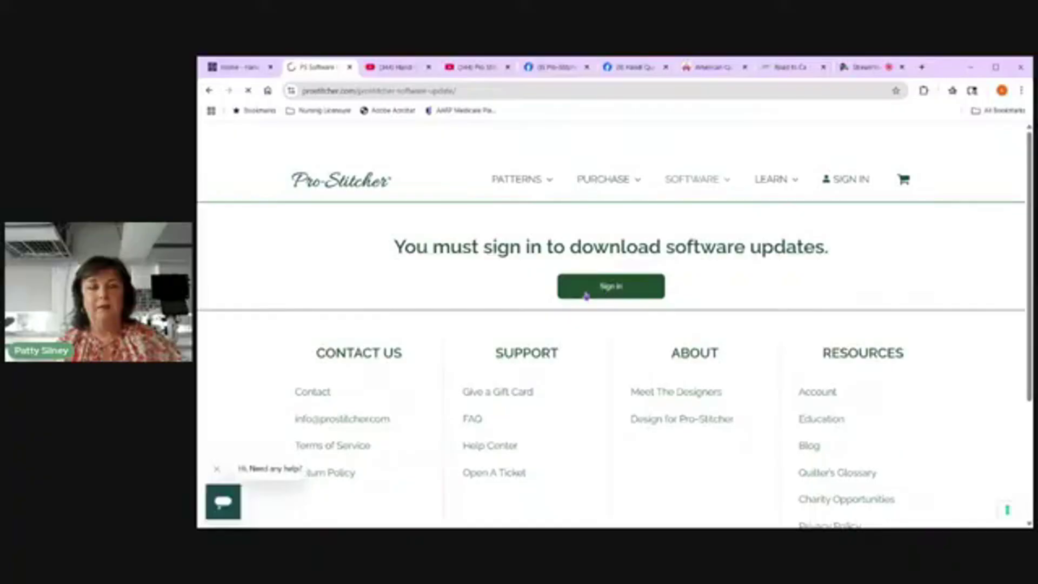
- Sign in to the Pro-Stitcher account with the saved credentials and dismiss the password check
left_click(603, 292)
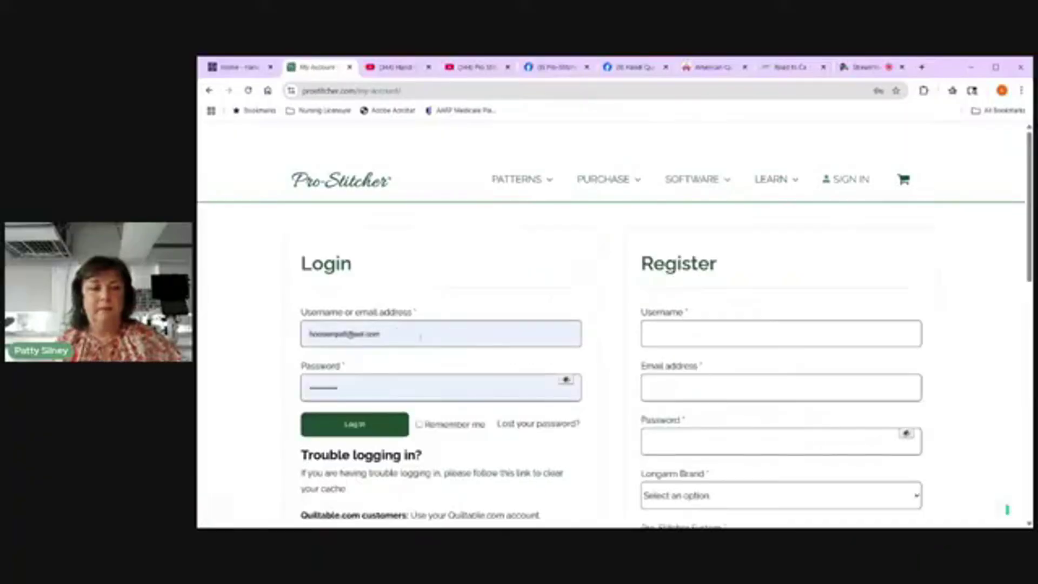
left_click(419, 424)
left_click(362, 425)
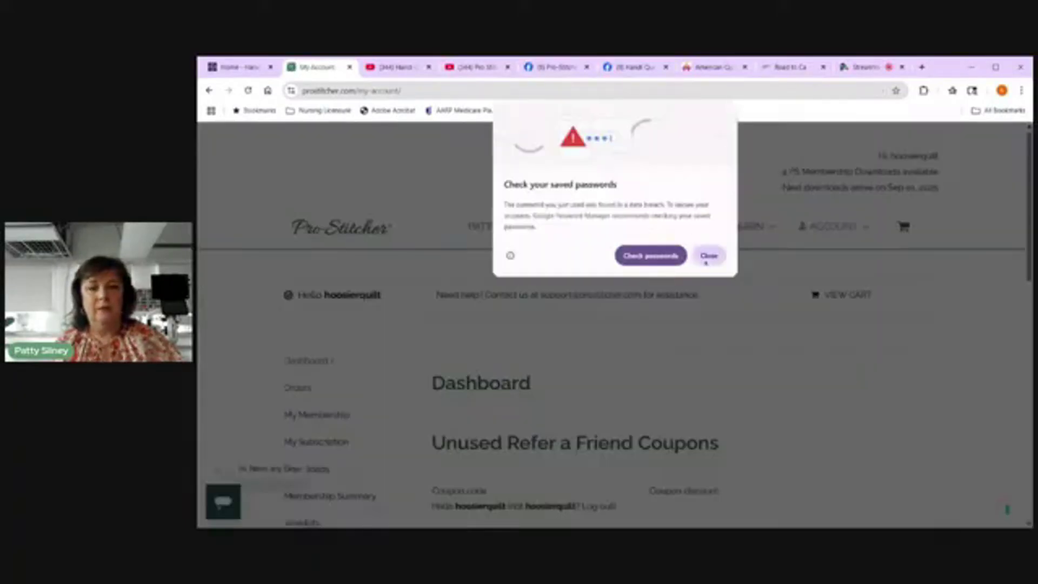
left_click(705, 256)
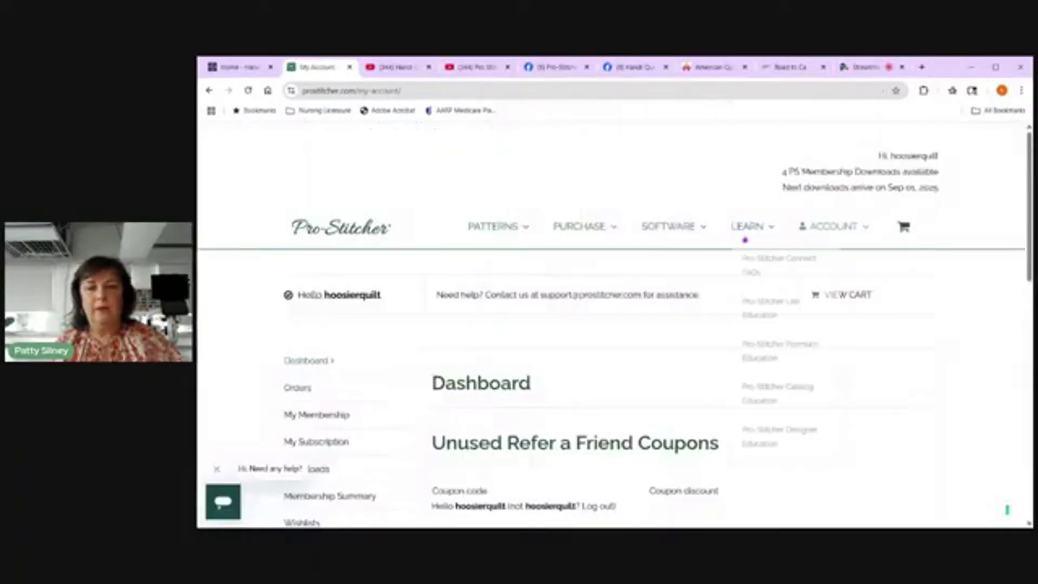
- Return to the Software Updates page and display the PS Connect - BETA versions and downloads
mouse_move(671, 231)
left_click(735, 297)
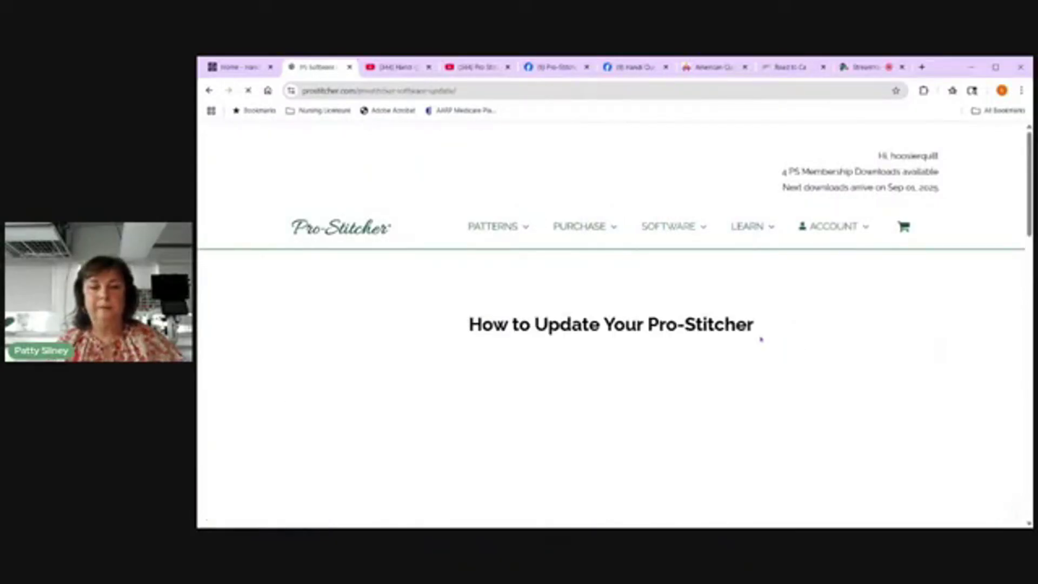
scroll(876, 307, "down", 4)
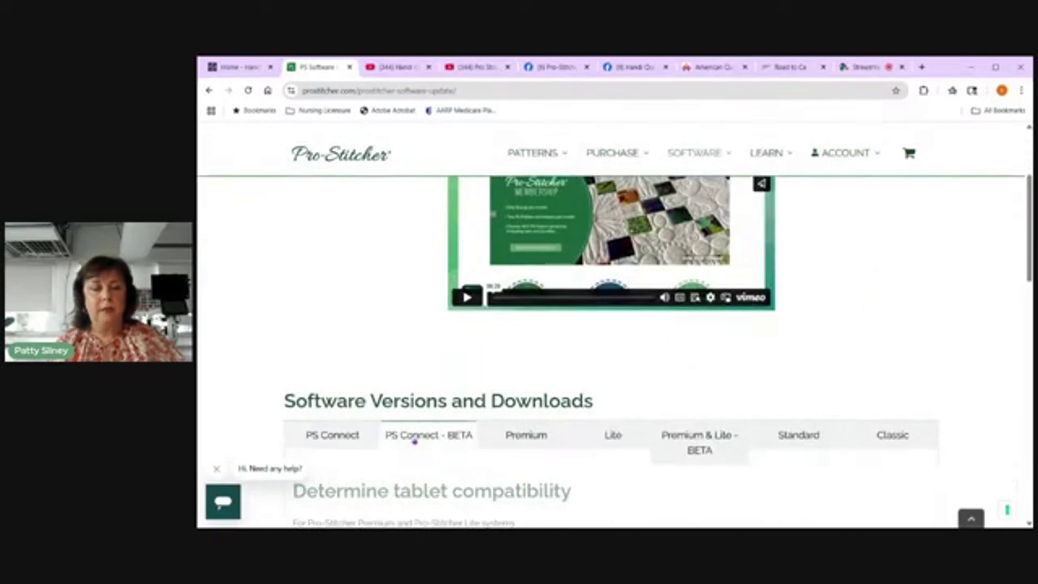
left_click(412, 435)
scroll(811, 341, "down", 3)
scroll(810, 333, "down", 5)
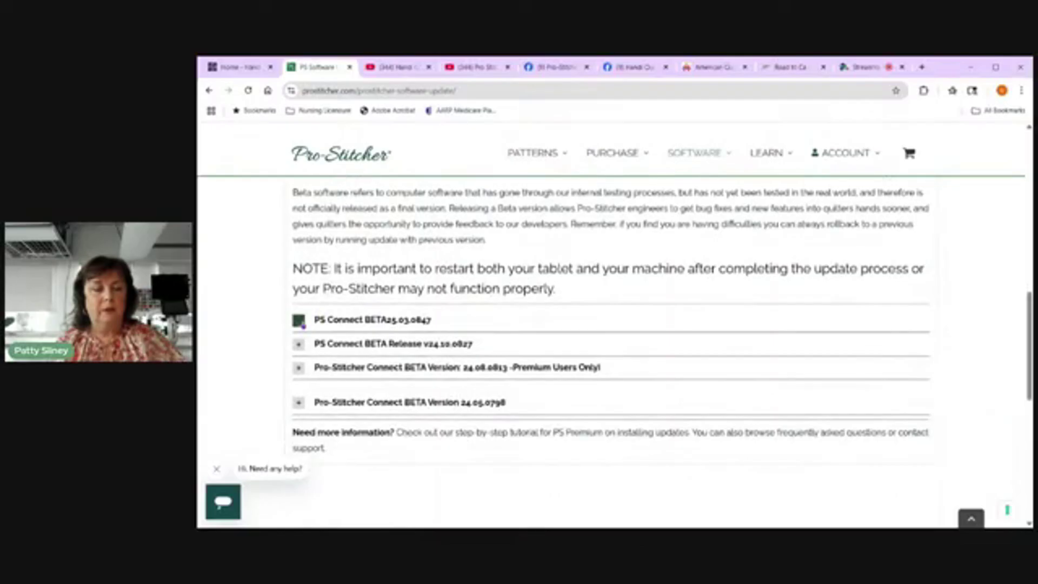
- Review the beta software notes and expand the PS Connect BETA25.03.0847 release to view its downloads
scroll(521, 270, "up", 3)
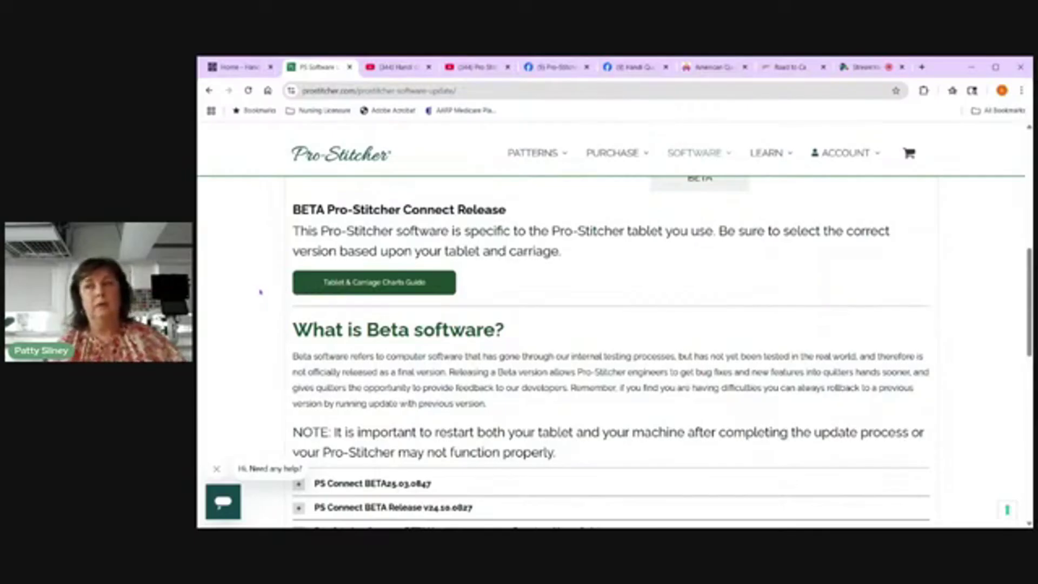
scroll(260, 292, "down", 1)
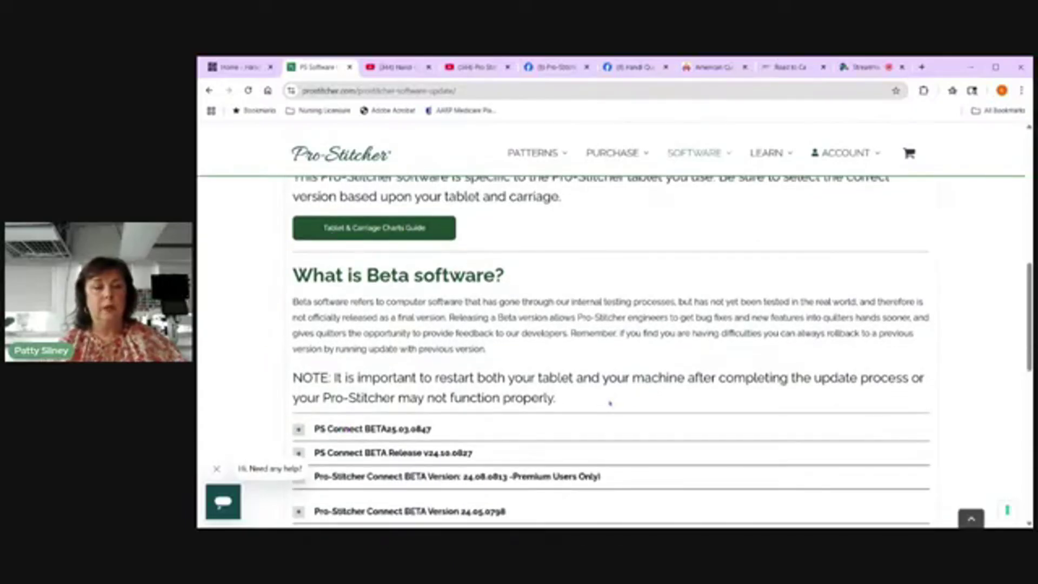
scroll(261, 326, "down", 1)
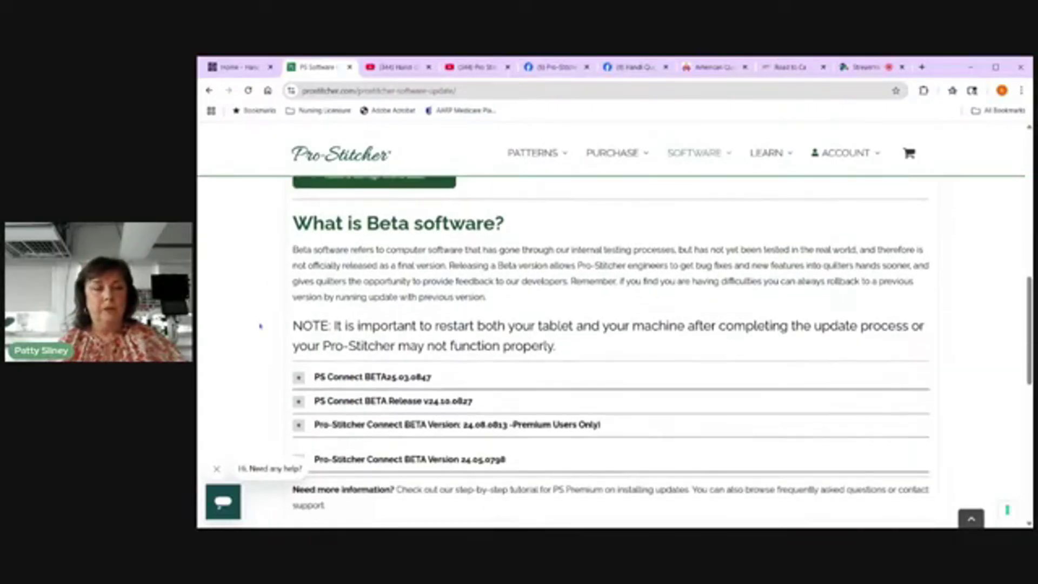
scroll(261, 326, "down", 1)
left_click(298, 321)
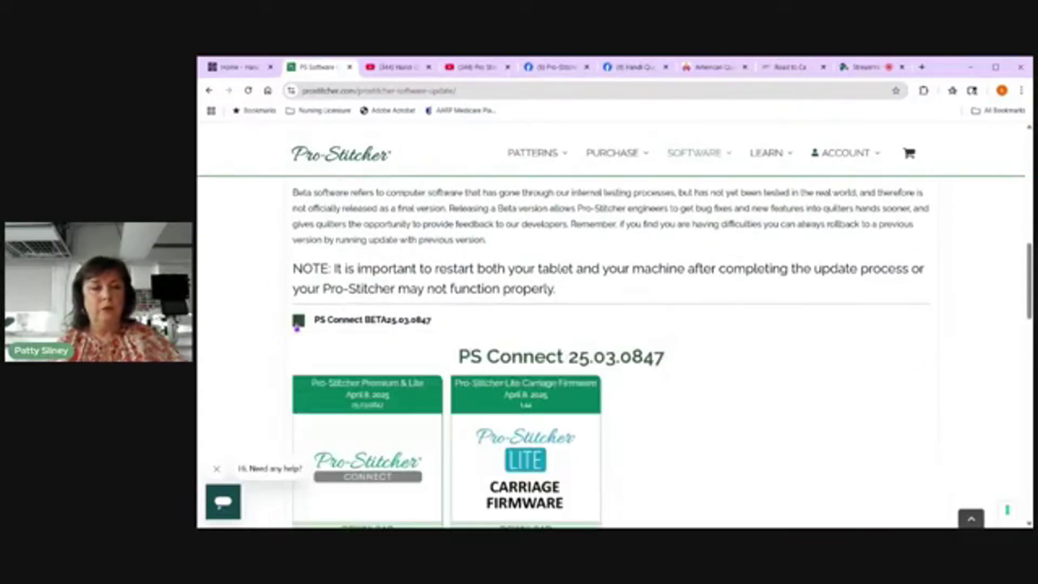
scroll(244, 341, "down", 2)
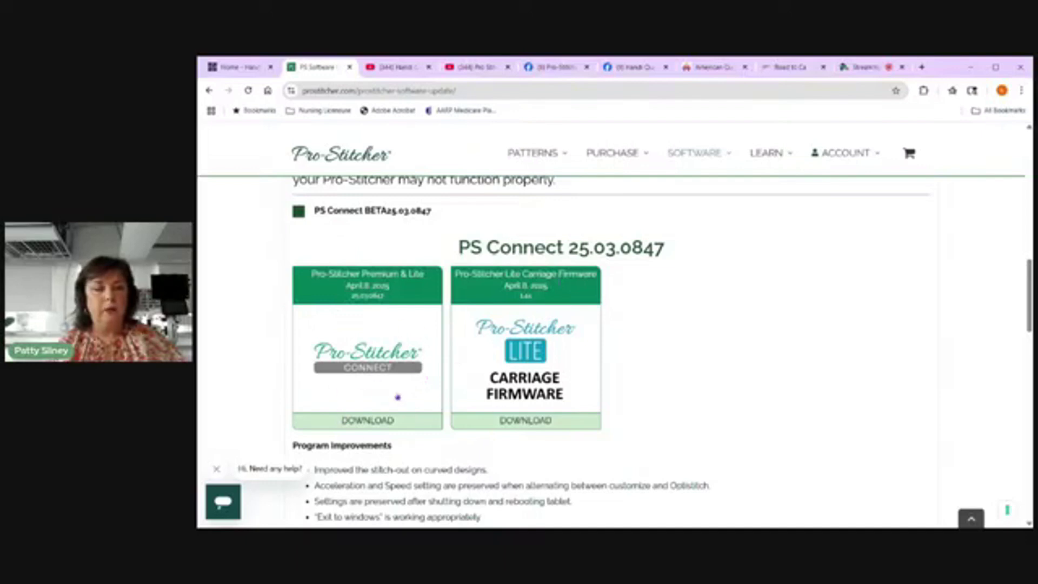
- Go to the Pro-Stitcher Premium product page and open the PS Simulation Installation Instructions among its software installation resources
scroll(712, 328, "up", 8)
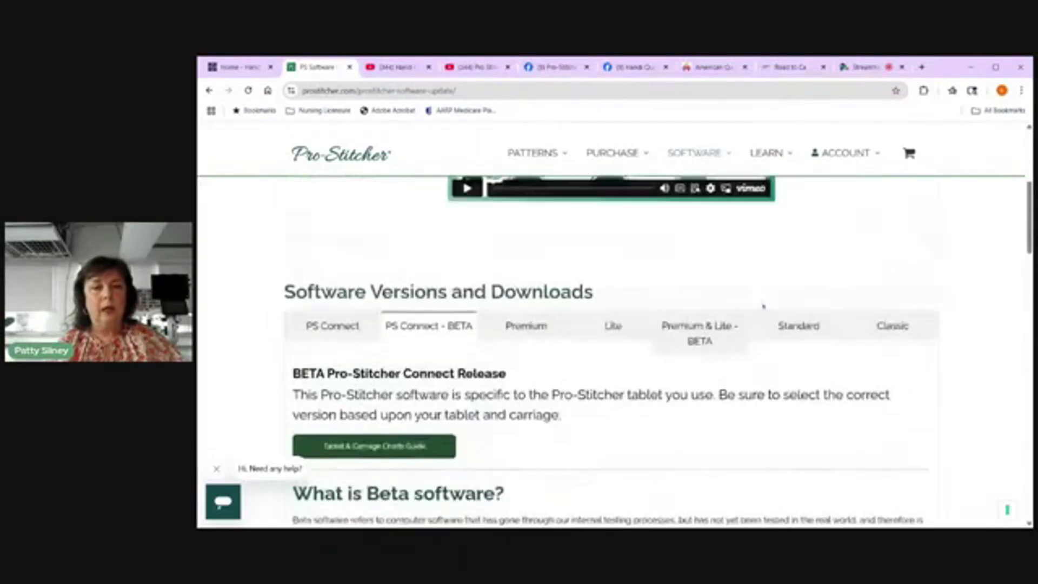
scroll(763, 307, "up", 5)
scroll(946, 315, "down", 2)
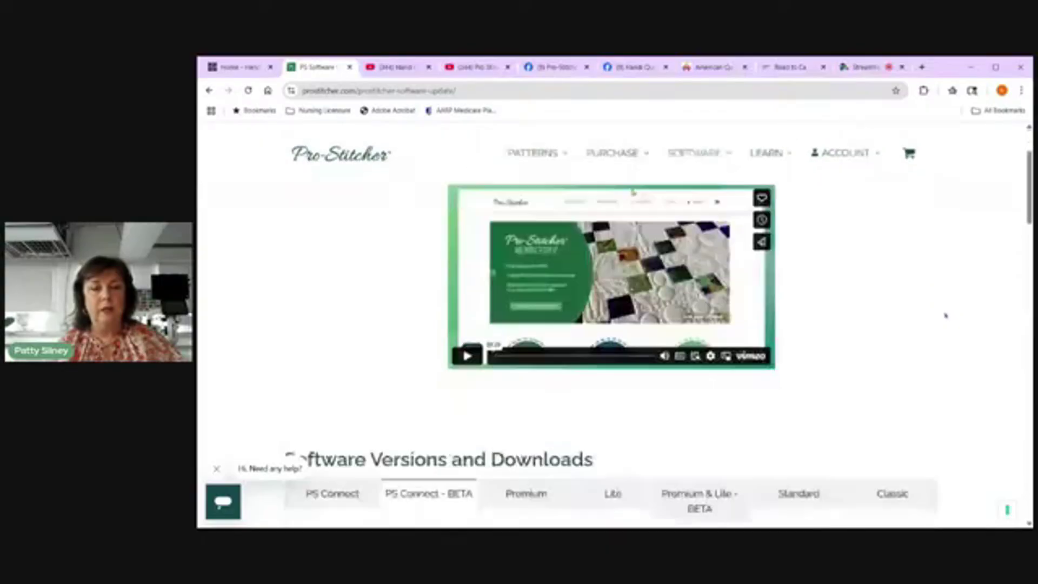
scroll(945, 315, "down", 1)
scroll(871, 267, "up", 4)
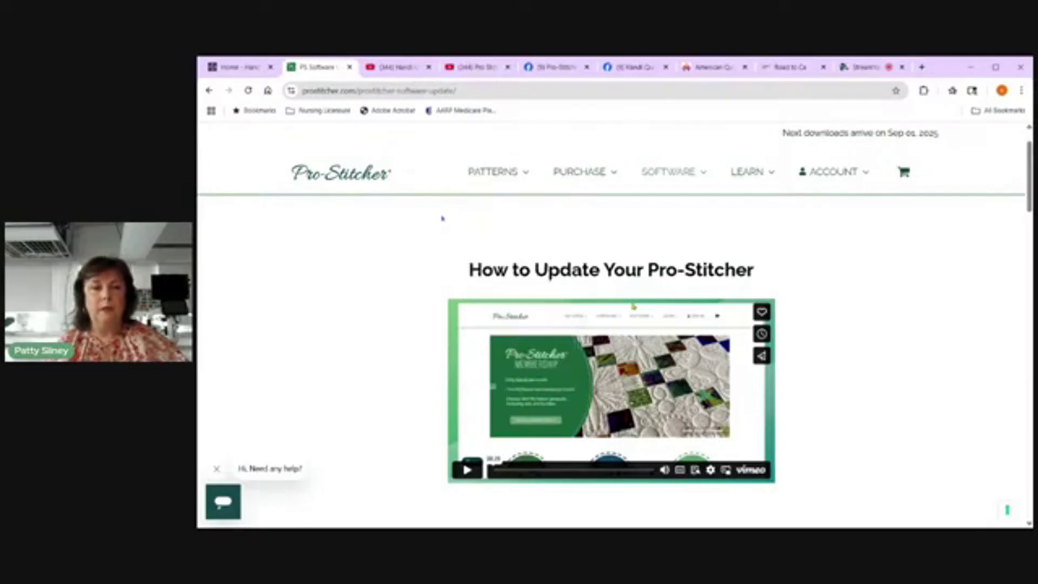
mouse_move(599, 181)
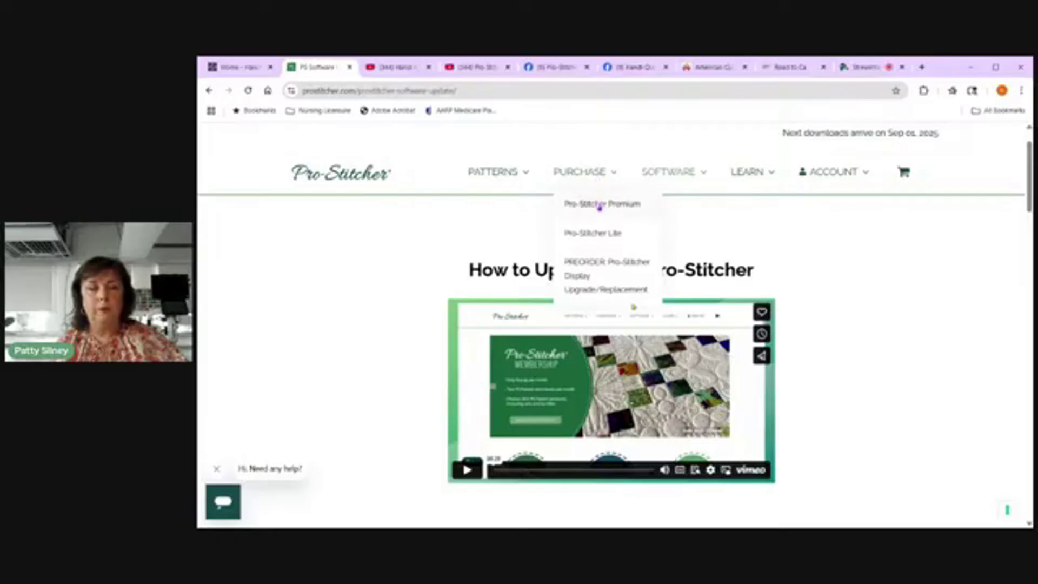
left_click(598, 204)
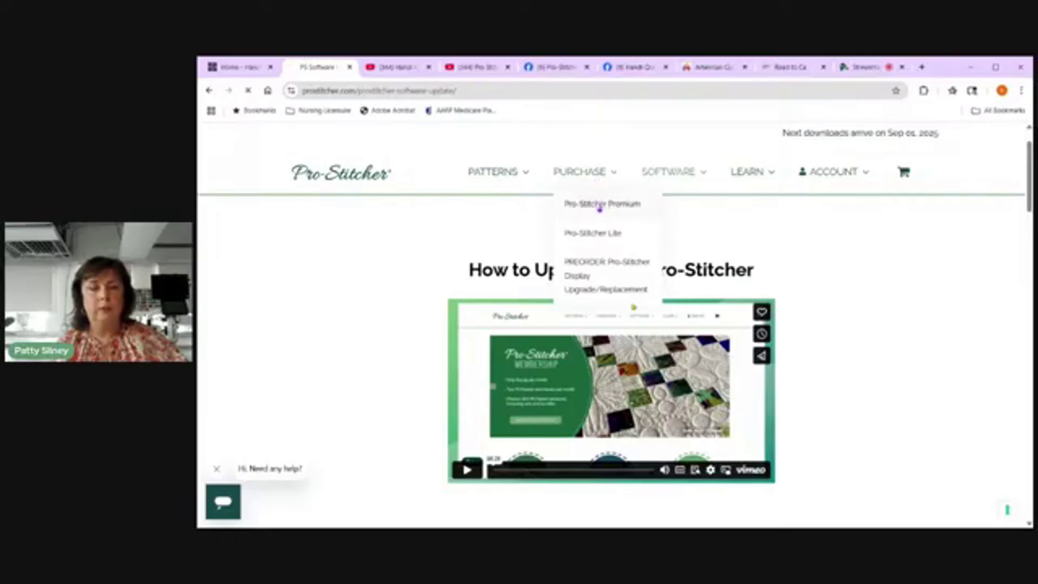
scroll(823, 381, "down", 10)
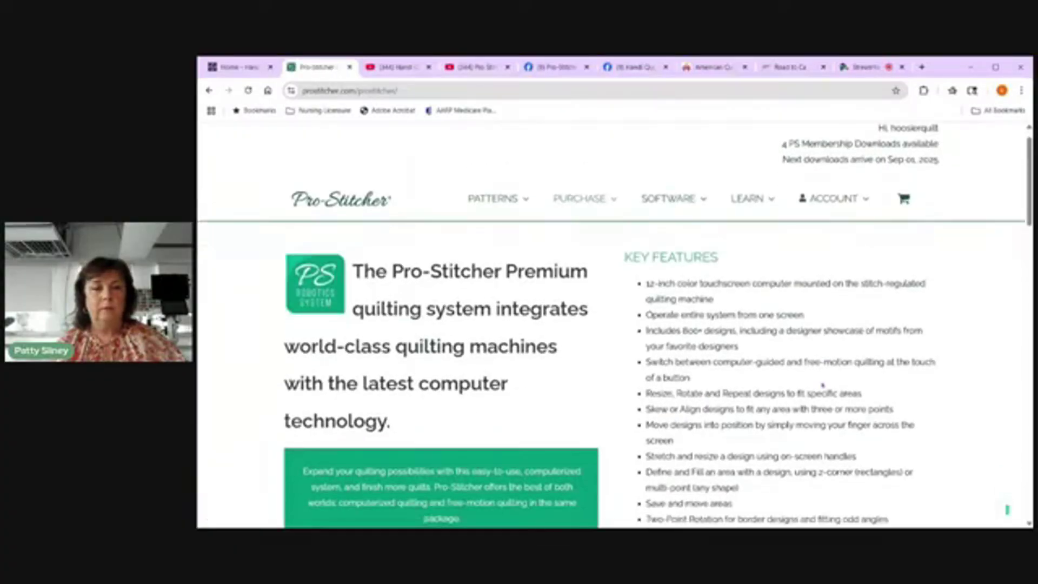
scroll(819, 388, "down", 4)
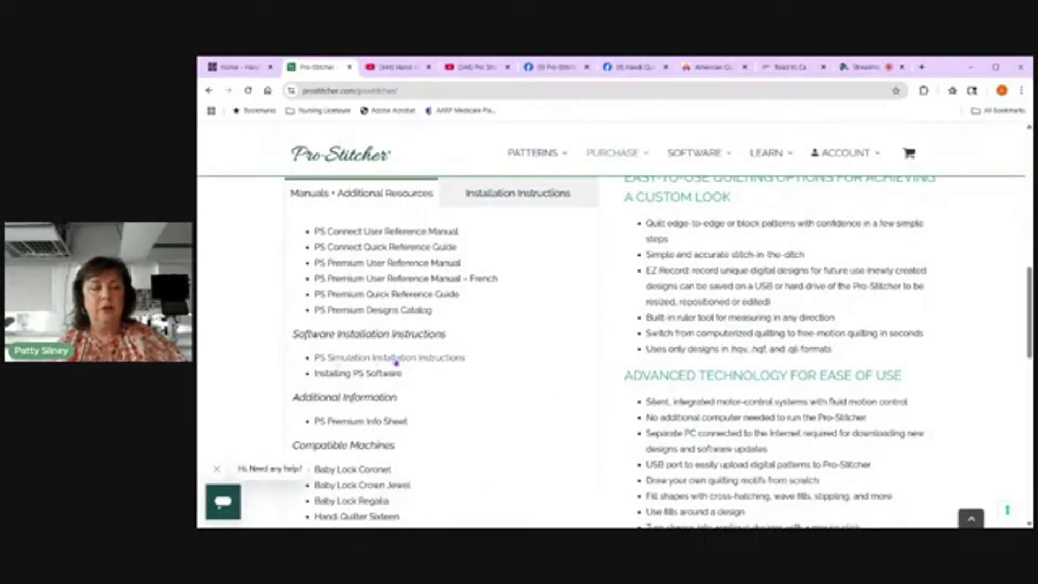
left_click(436, 359)
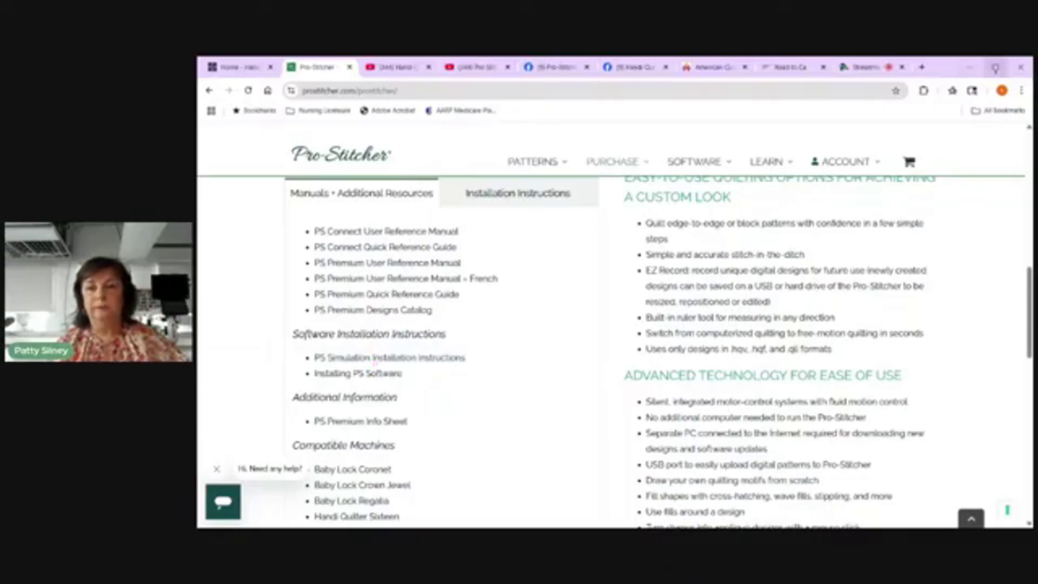
- Switch to the StreamYard broadcast and remove the shared screen from the stage
left_click(972, 68)
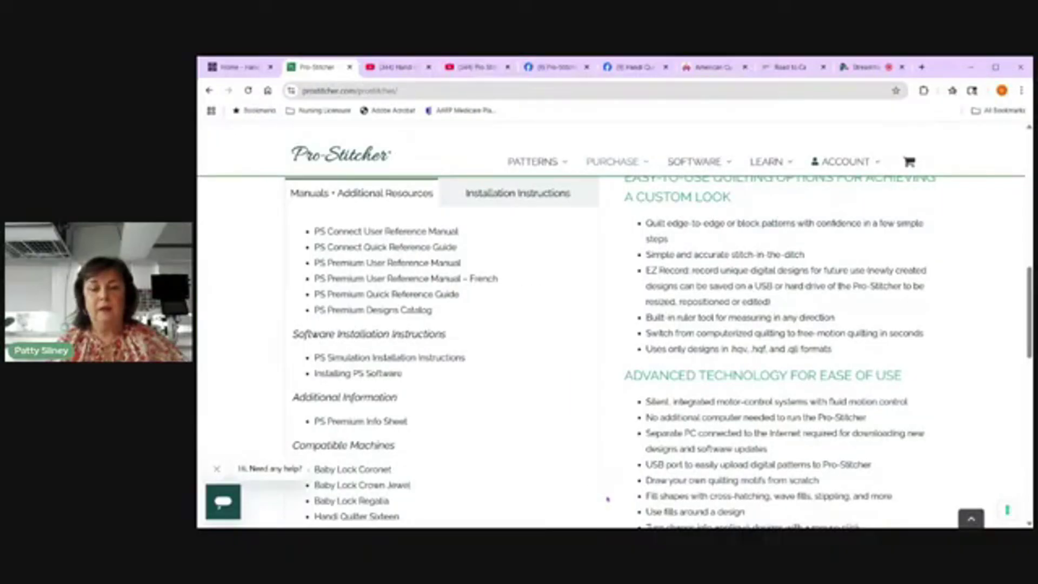
left_click(865, 67)
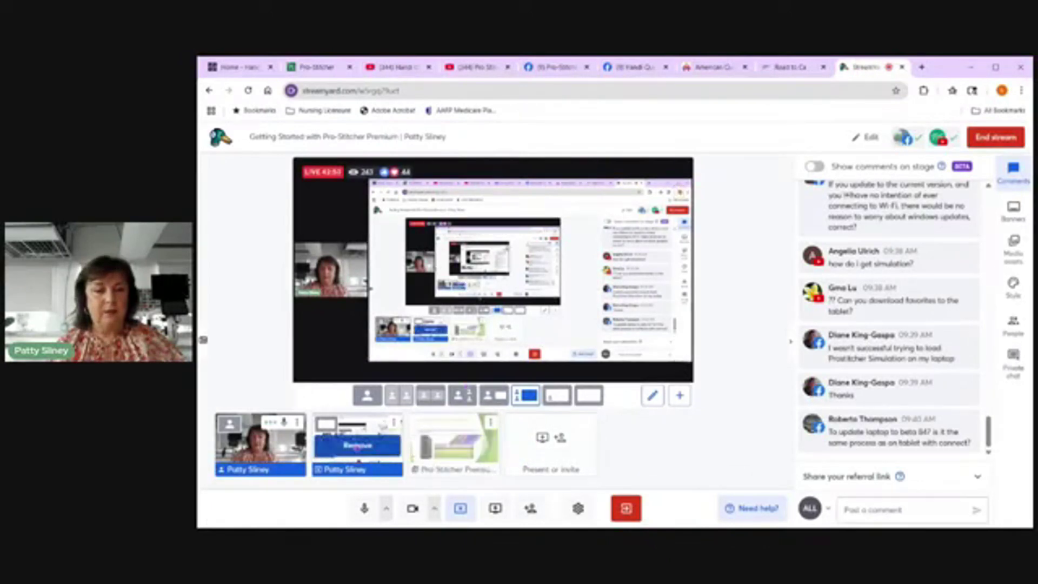
left_click(358, 443)
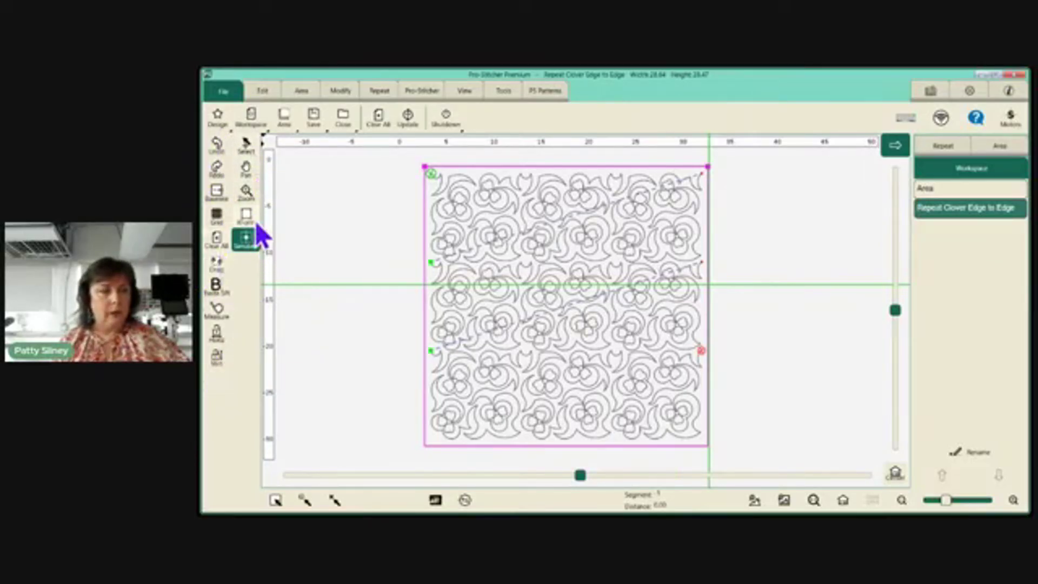
- Review the Rotate, Reposition, Resize and Crop options for modifying the repeated clover design
left_click(248, 243)
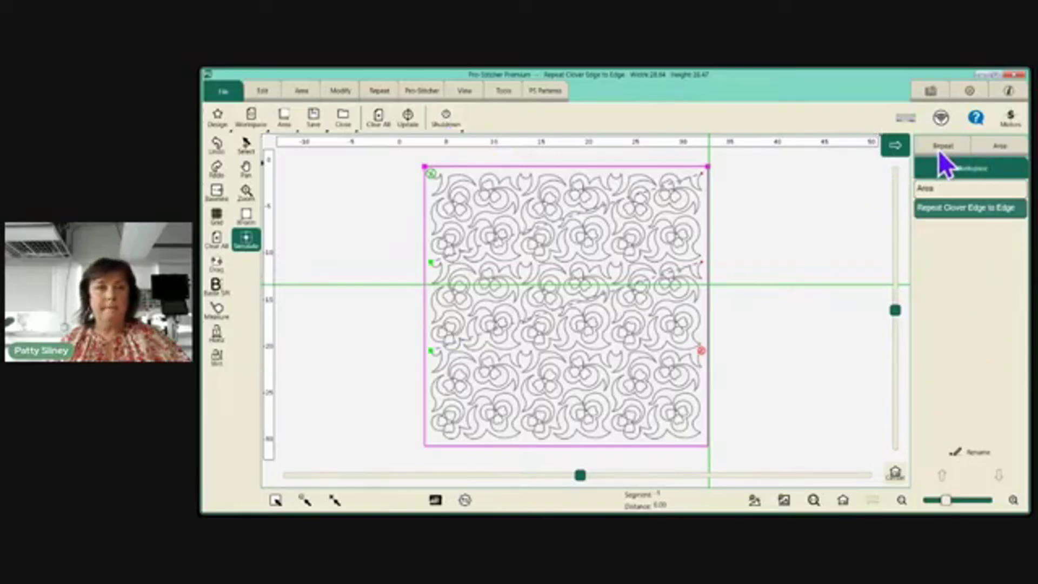
left_click(341, 90)
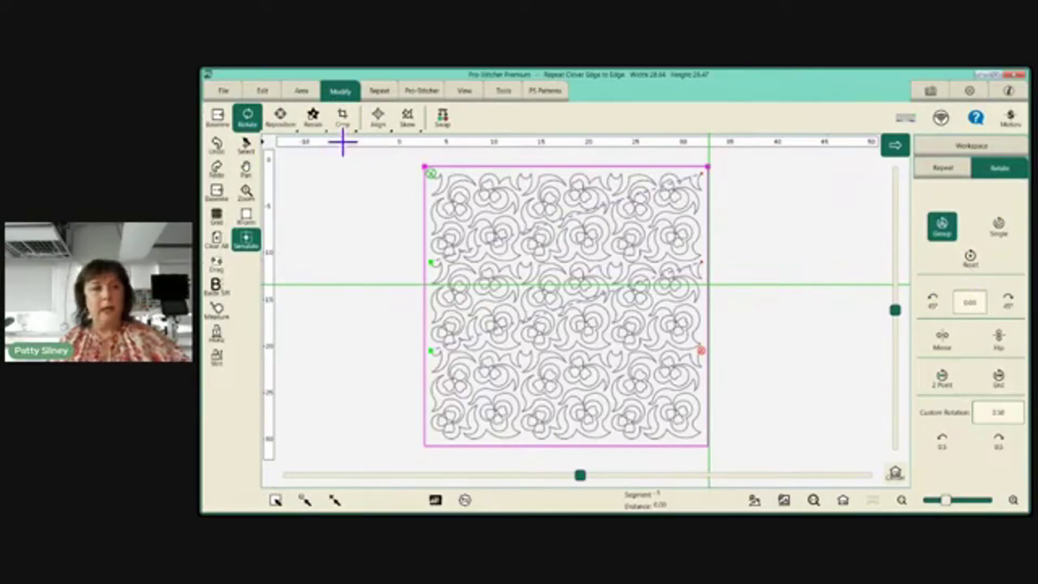
left_click(282, 119)
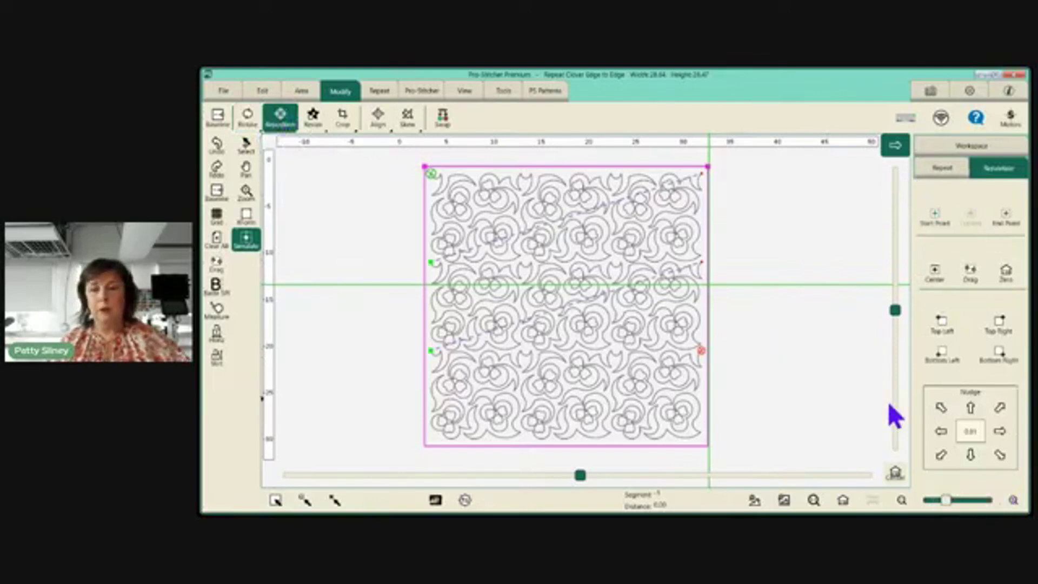
left_click(313, 119)
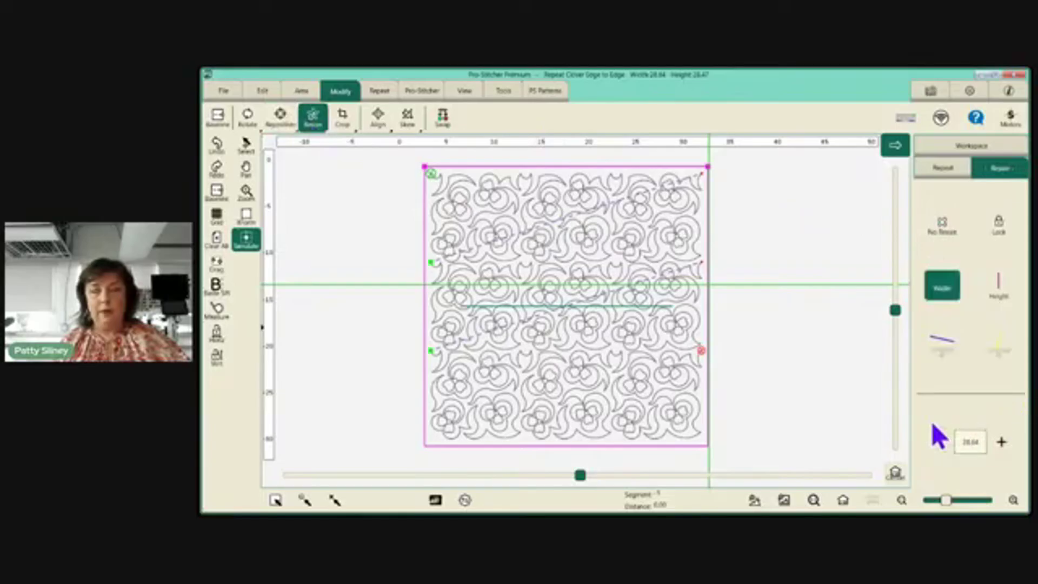
left_click(342, 118)
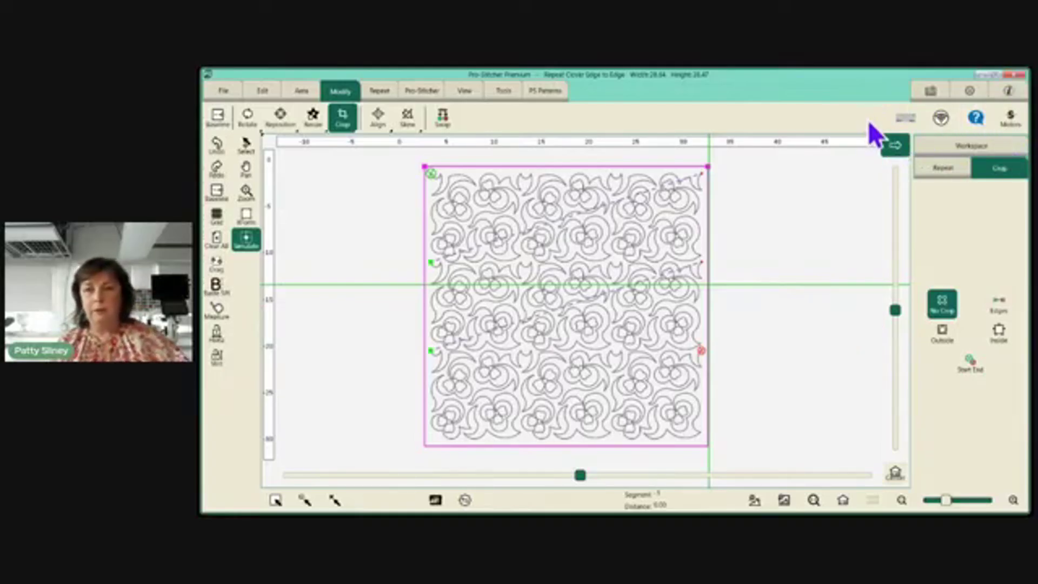
left_click(910, 120)
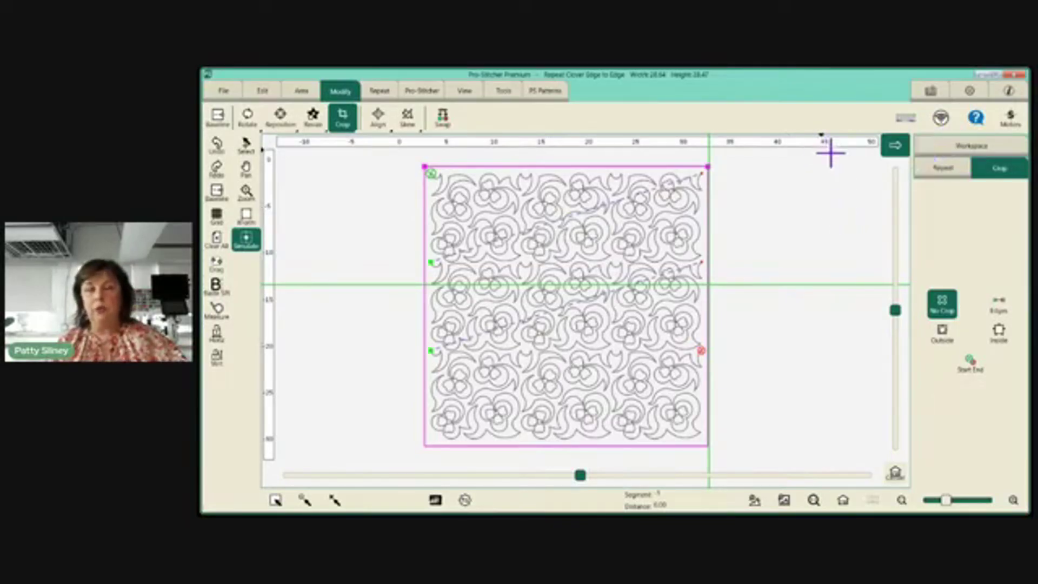
- Display the Quilt options, turn on touch help and read the help for the work area, Baseline, Freehand Record and Move
left_click(431, 91)
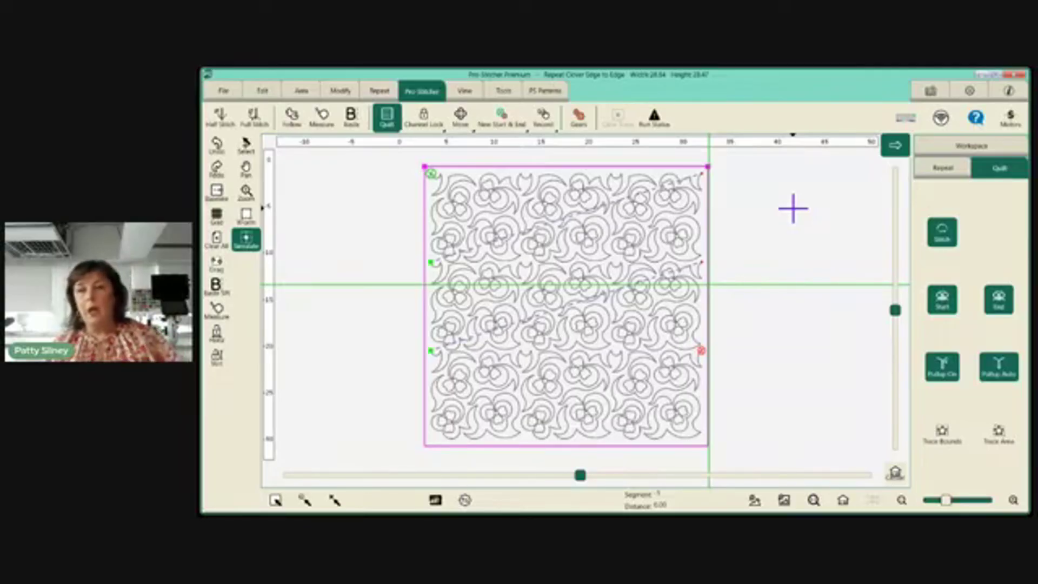
left_click(976, 120)
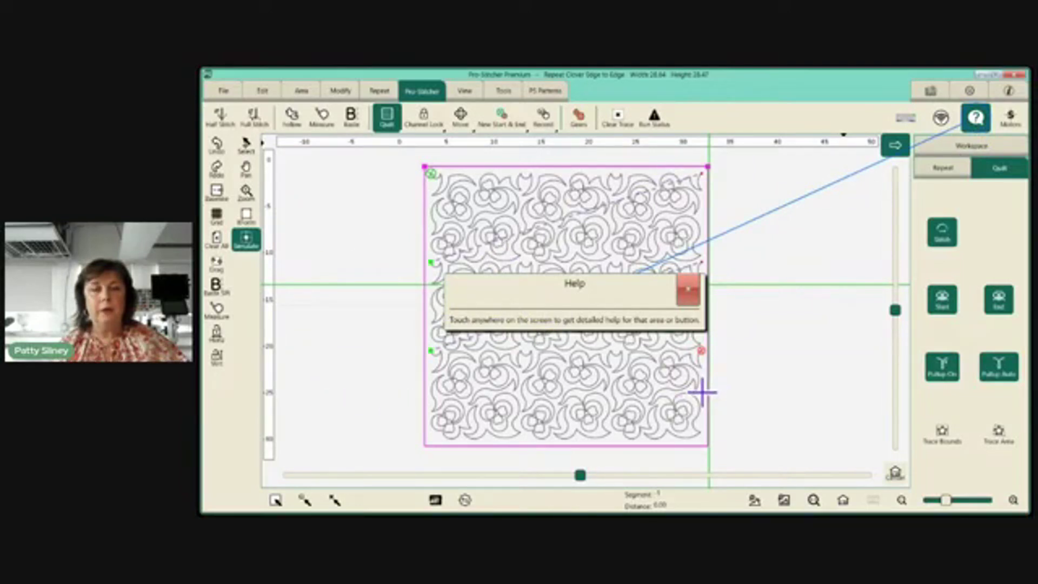
left_click(341, 204)
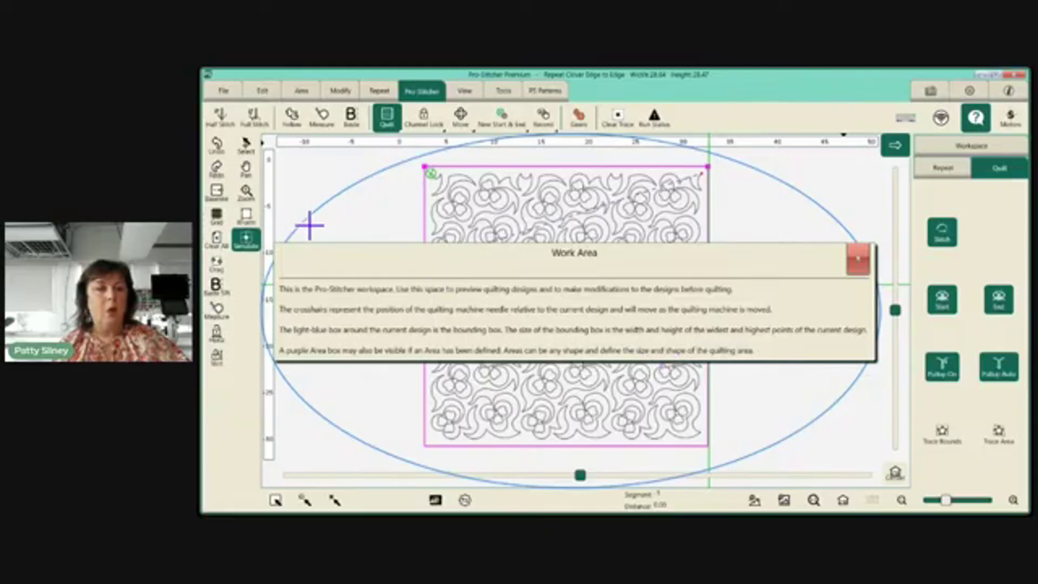
left_click(217, 192)
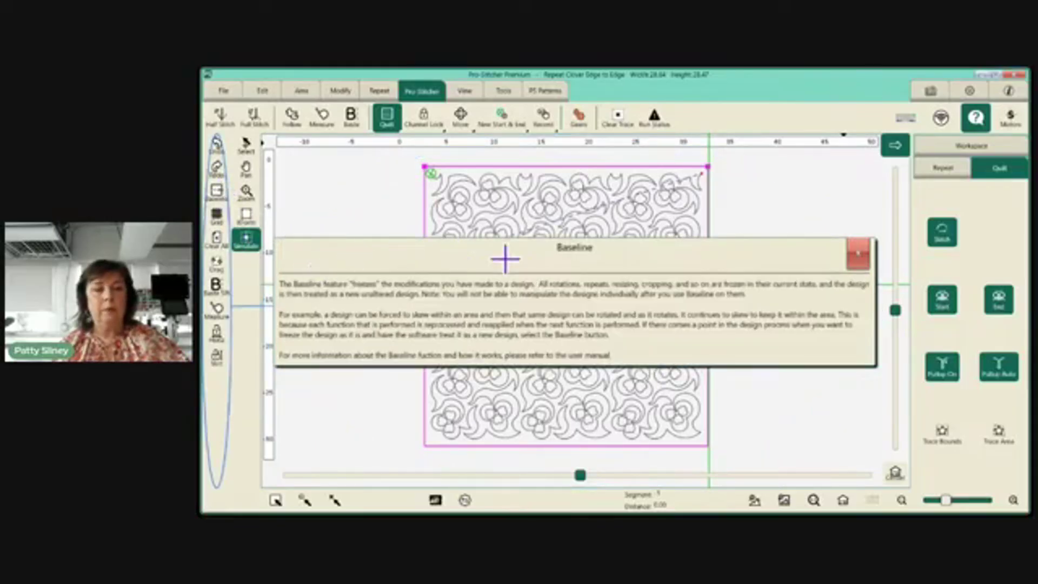
left_click(545, 117)
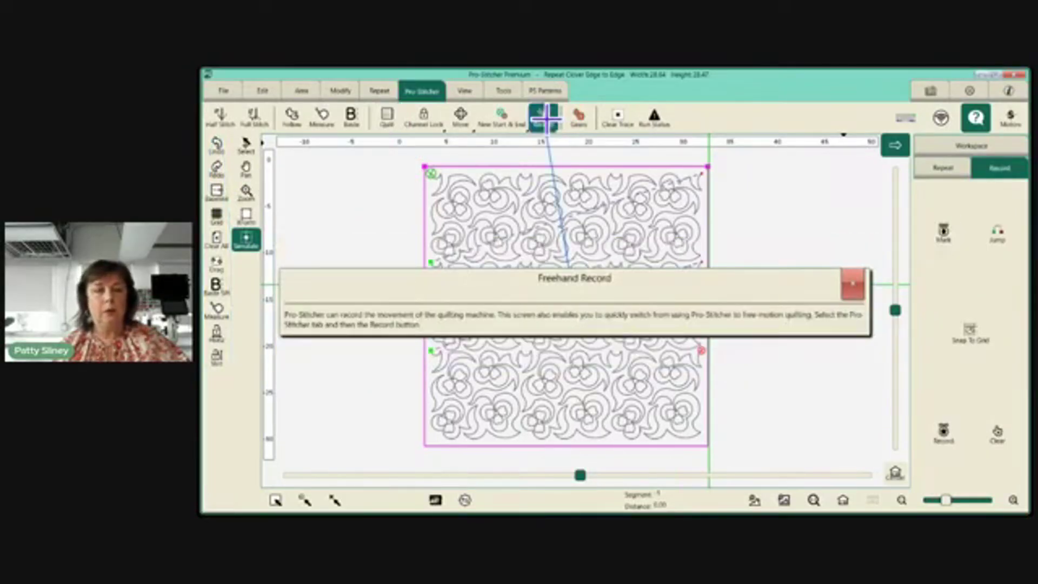
left_click(460, 116)
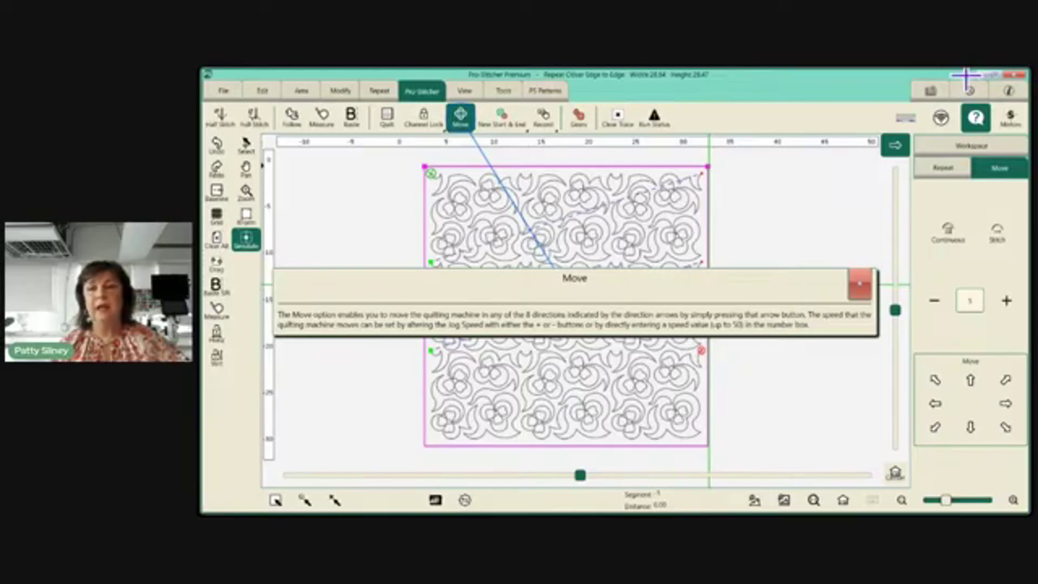
- Read the help for opening area files and for File Save, and turn off touch help
left_click(222, 89)
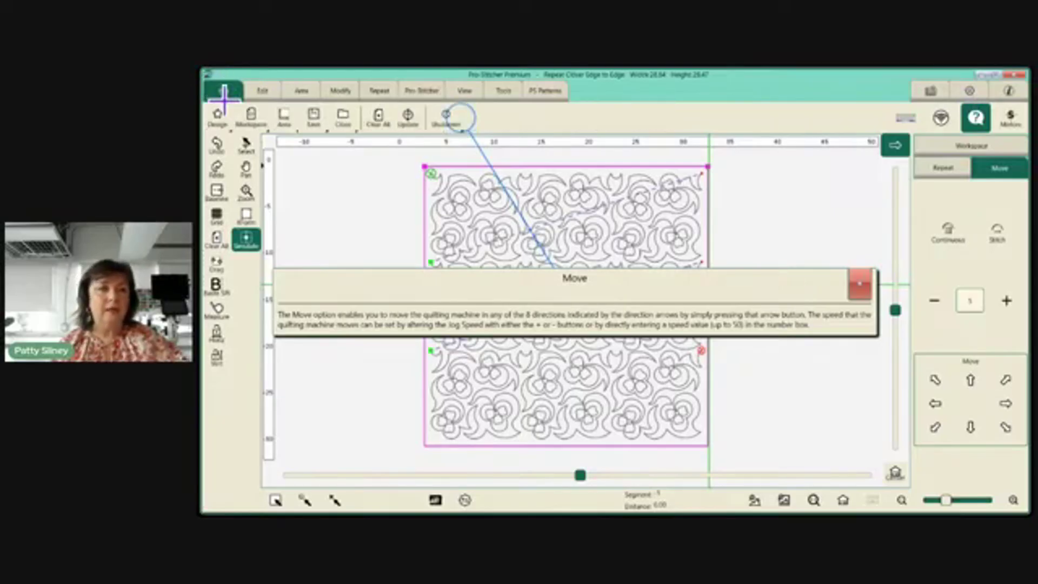
left_click(284, 114)
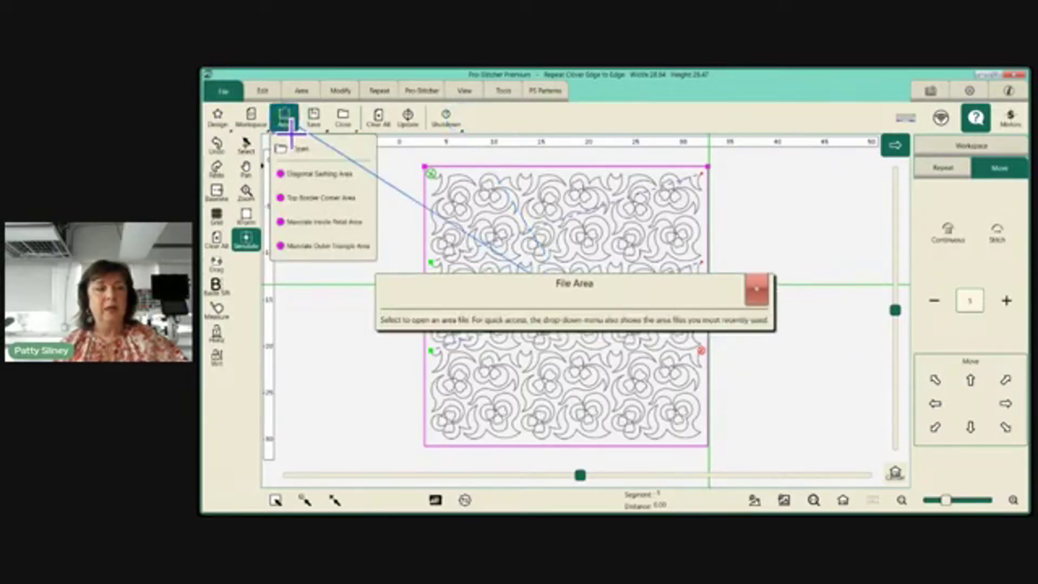
left_click(316, 118)
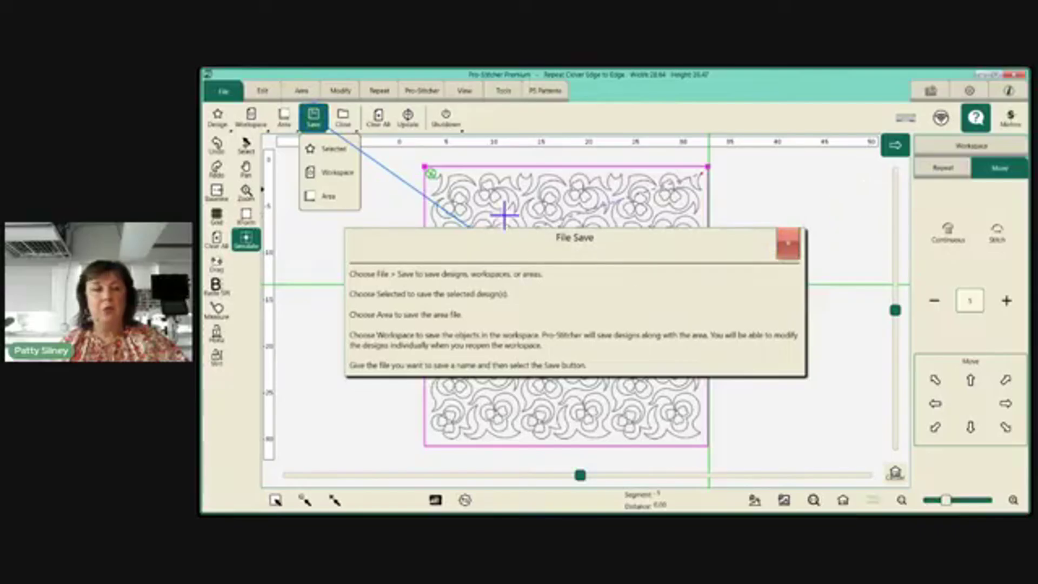
left_click(984, 118)
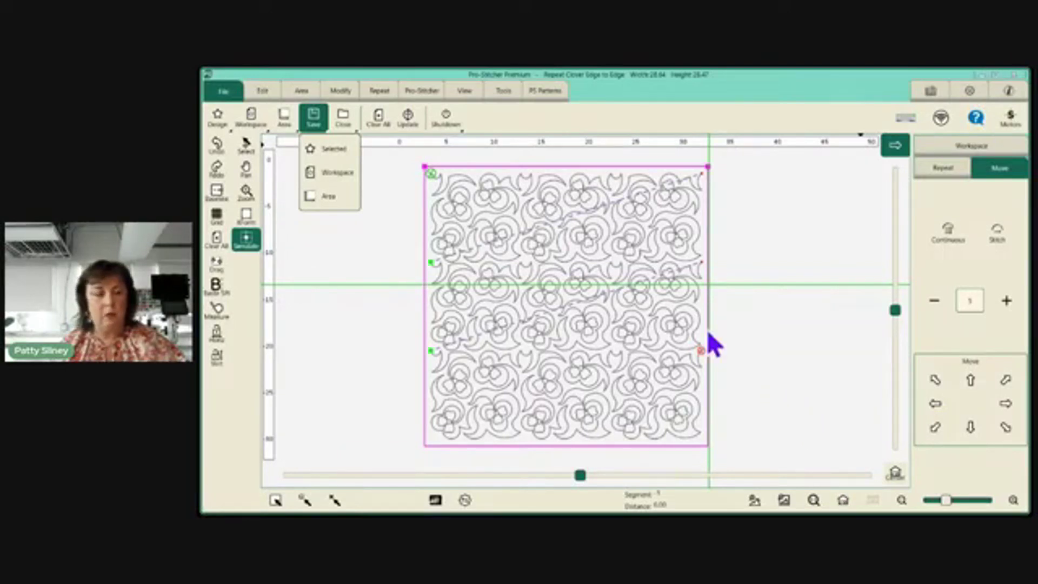
left_click(467, 470)
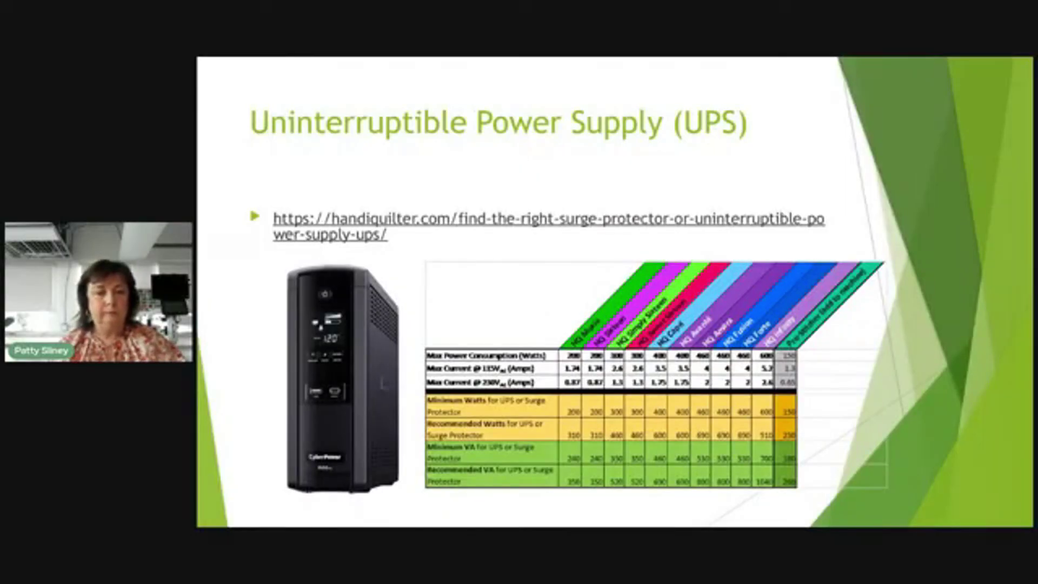
key("Right")
key("Right")
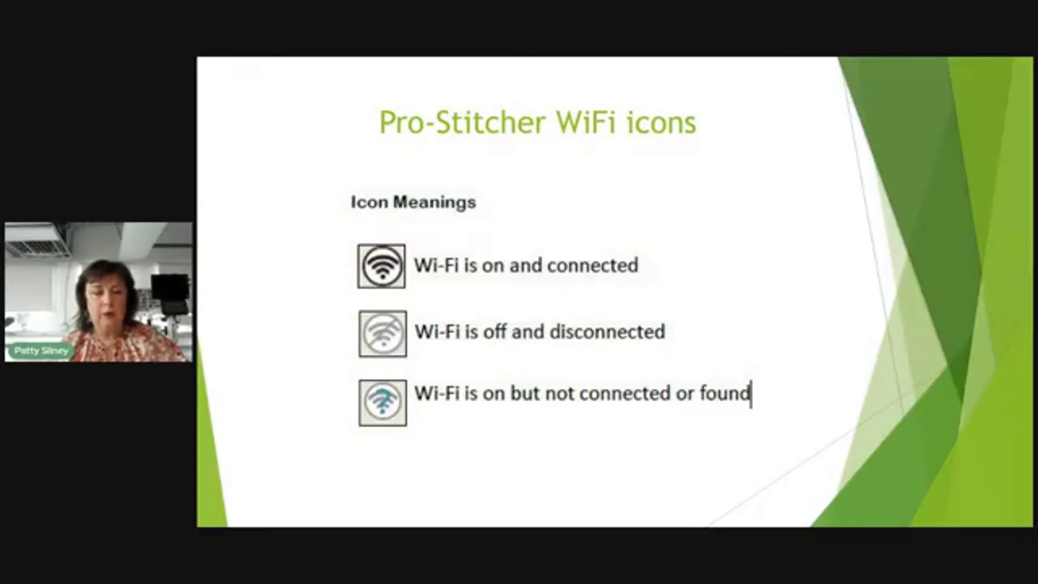
key("Right")
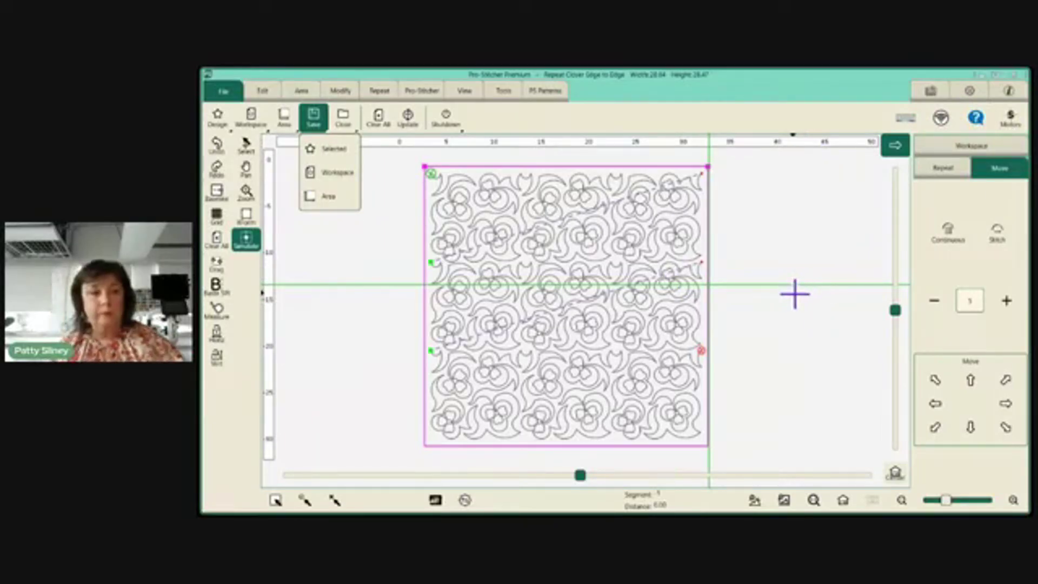
- Clear everything from the workspace, look through the recent designs and load the Allover Texture Two design
left_click(223, 92)
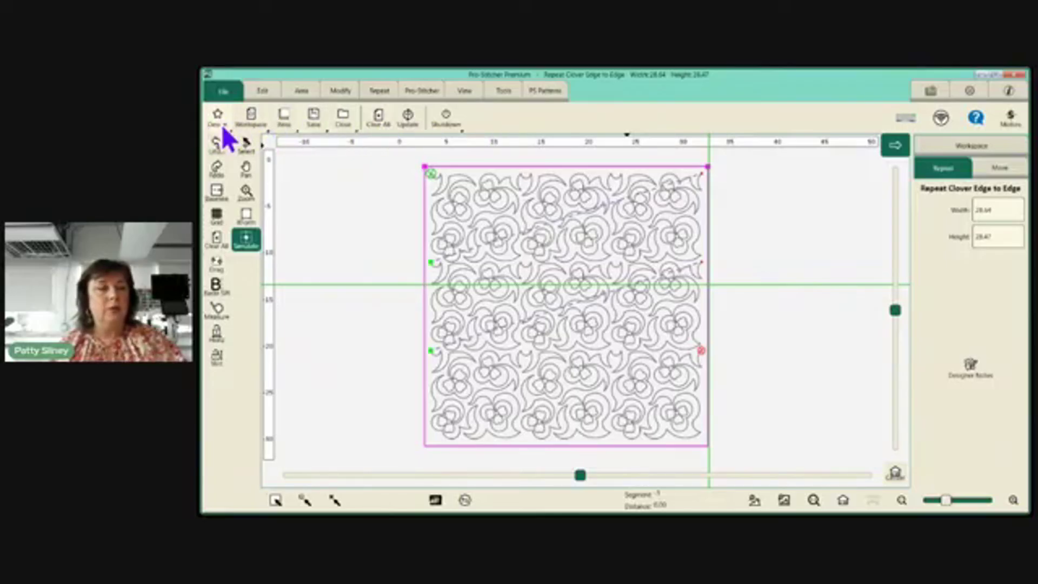
left_click(378, 120)
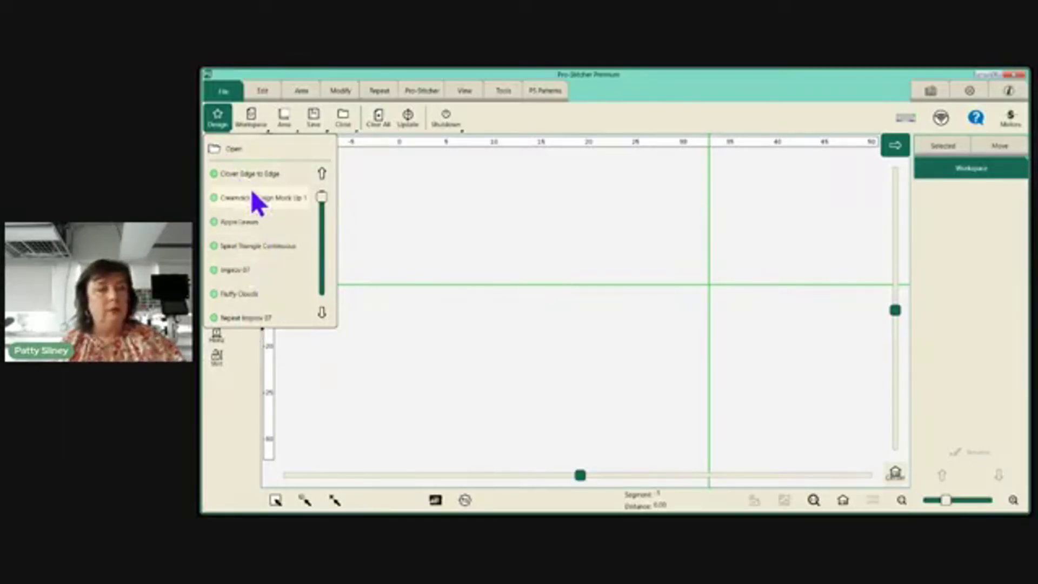
left_click(321, 313)
left_click(321, 313)
left_click(321, 313)
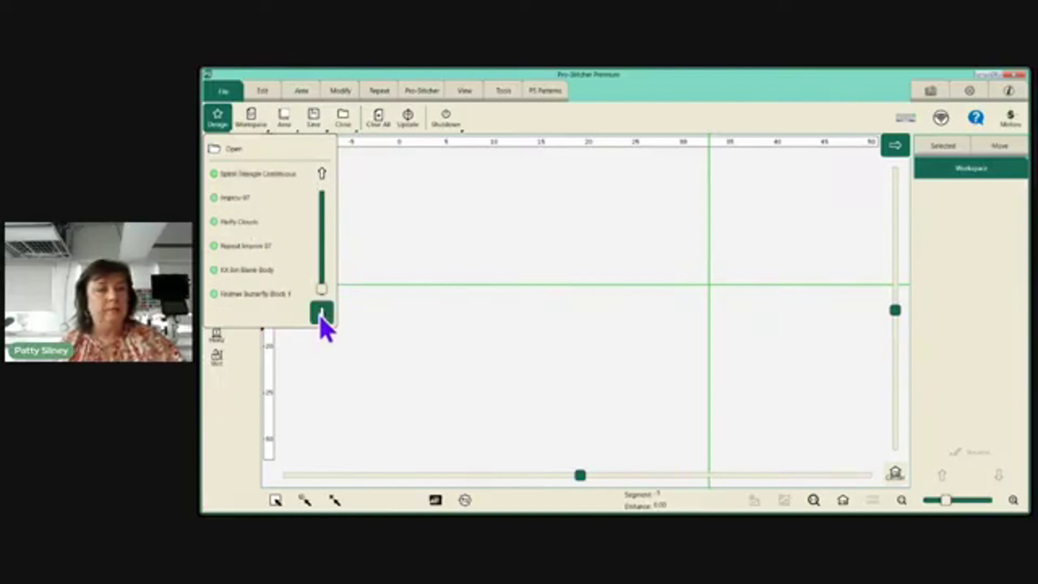
left_click(323, 174)
left_click(322, 173)
left_click(322, 174)
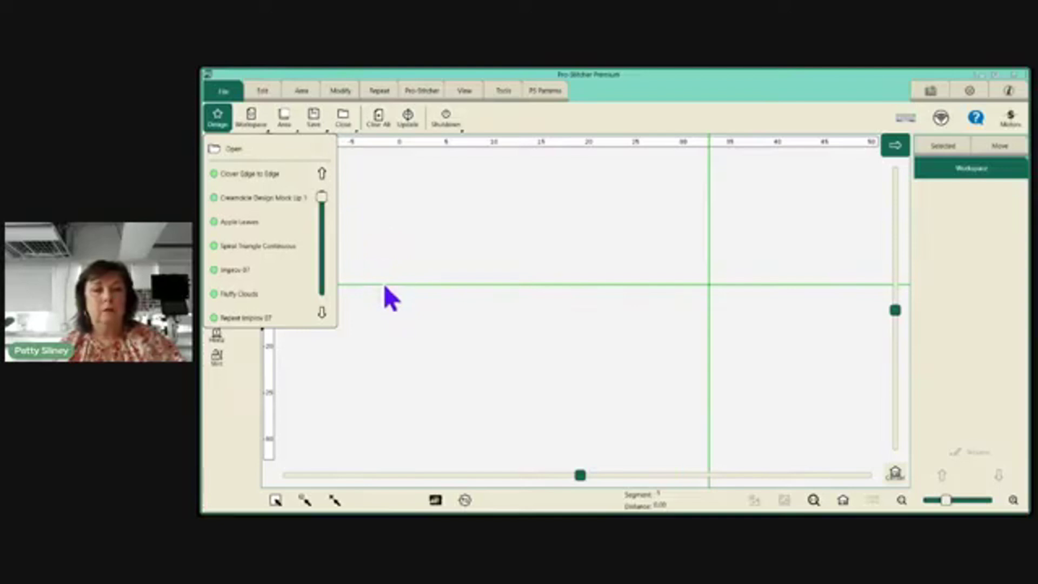
double_click(535, 208)
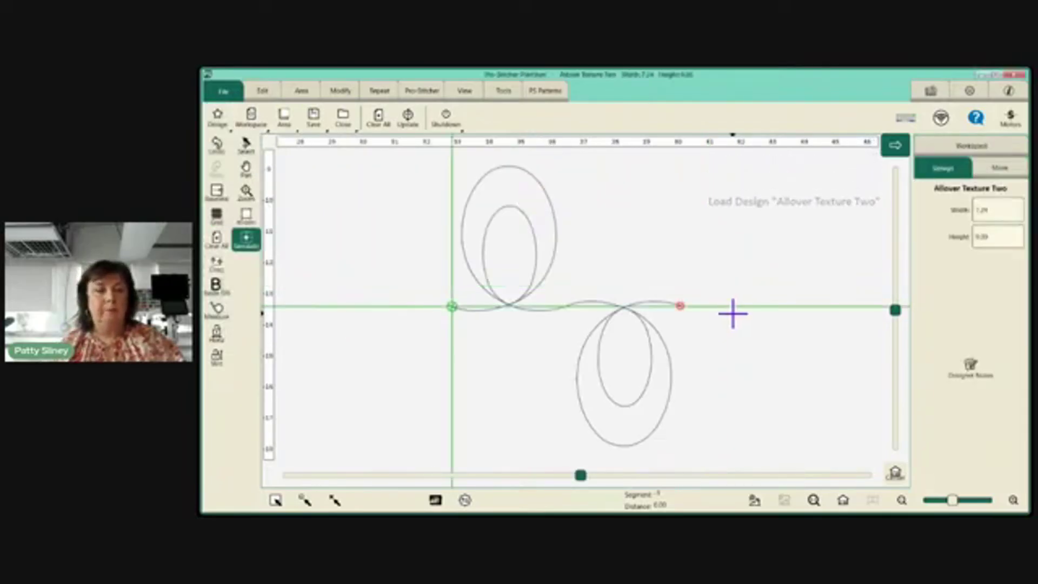
- Review the lists of recently used designs, workspaces and areas without opening any of them
left_click(217, 118)
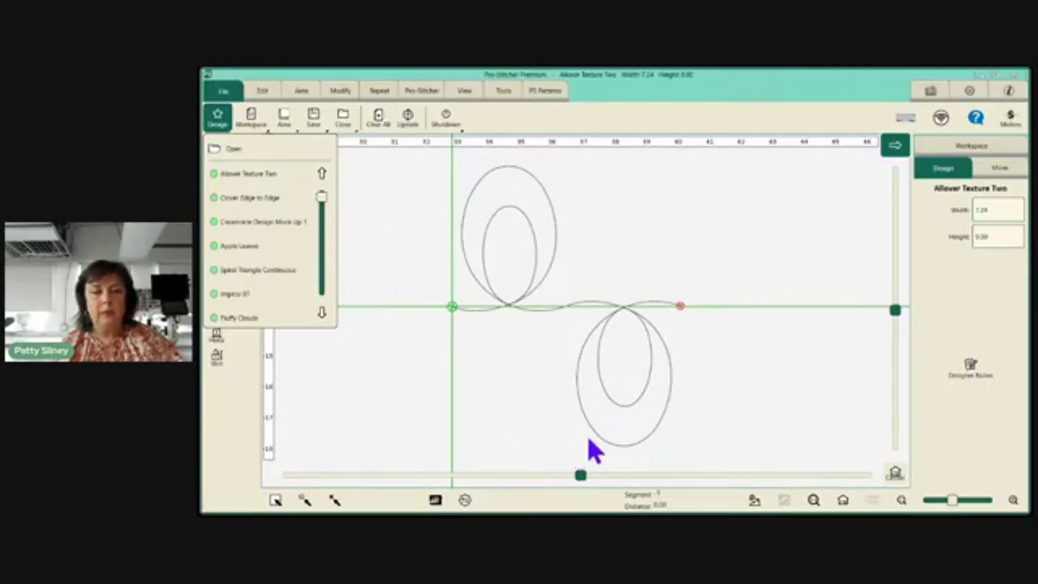
left_click(869, 440)
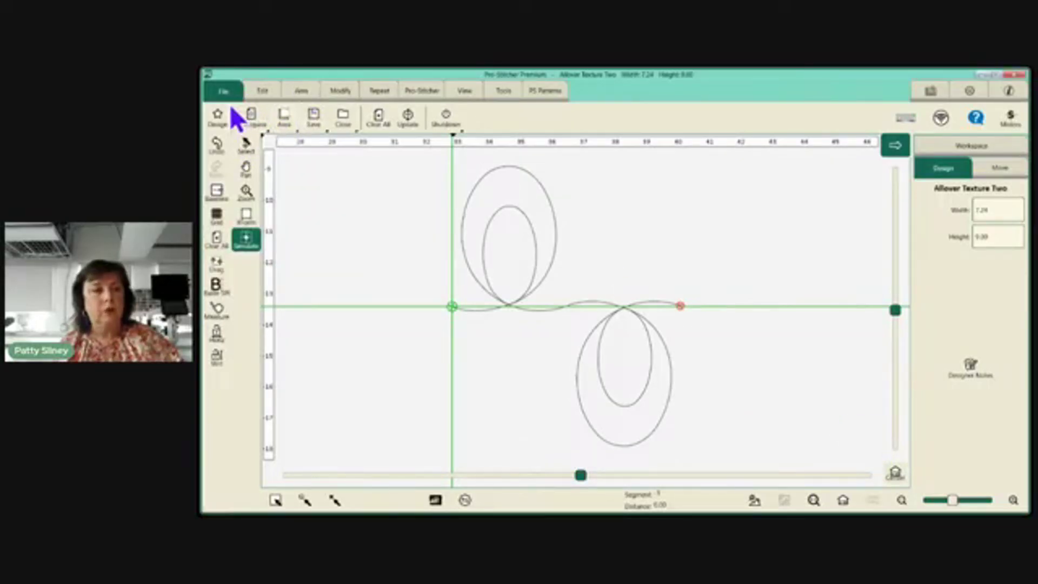
left_click(254, 118)
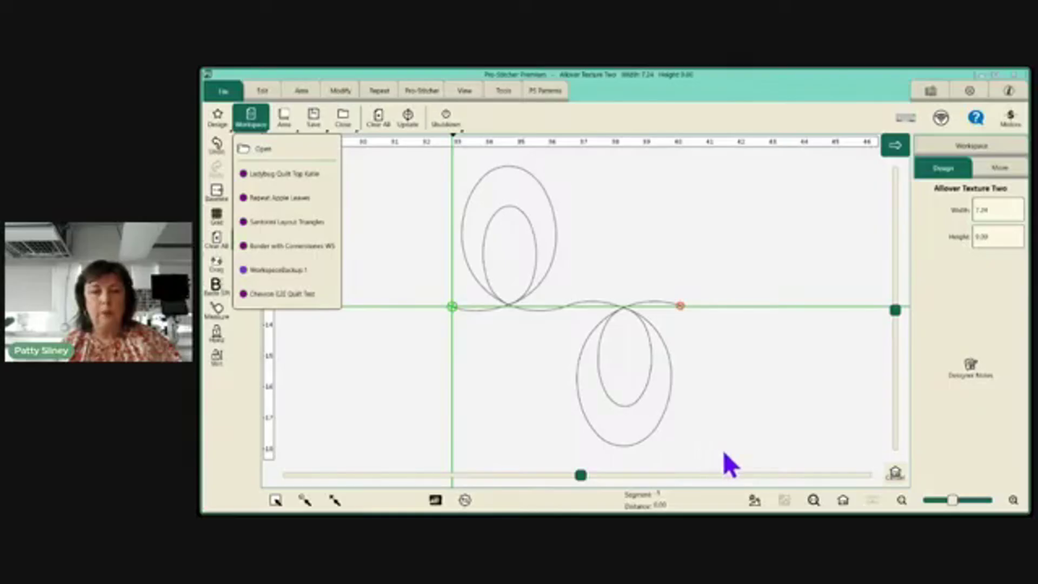
left_click(861, 440)
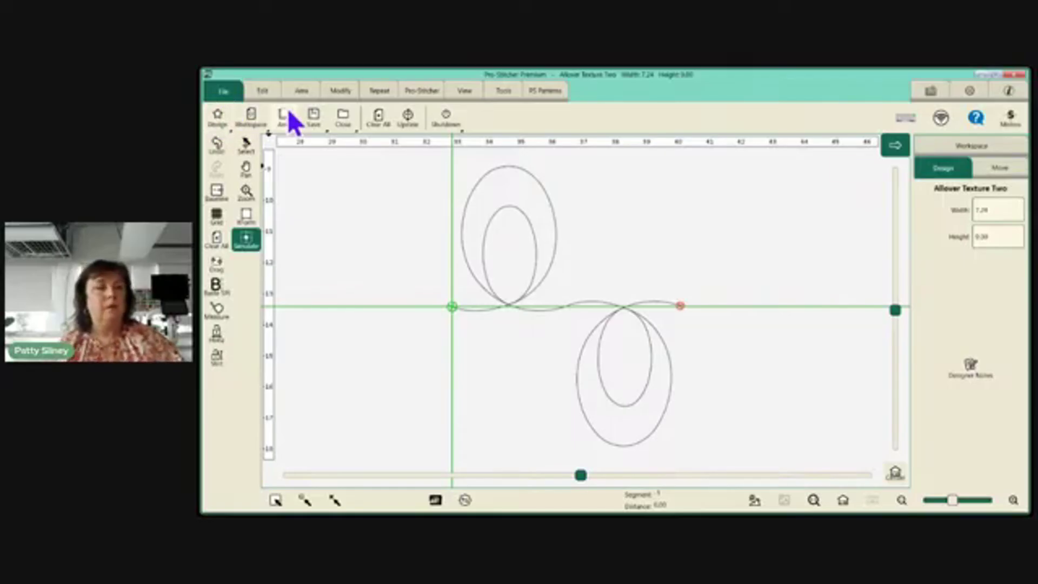
left_click(252, 120)
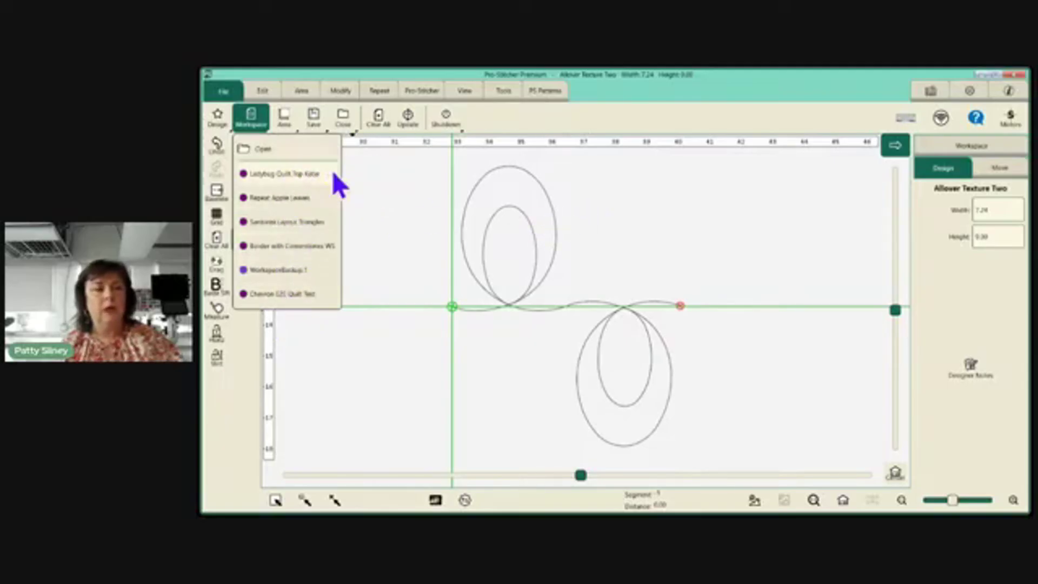
left_click(611, 207)
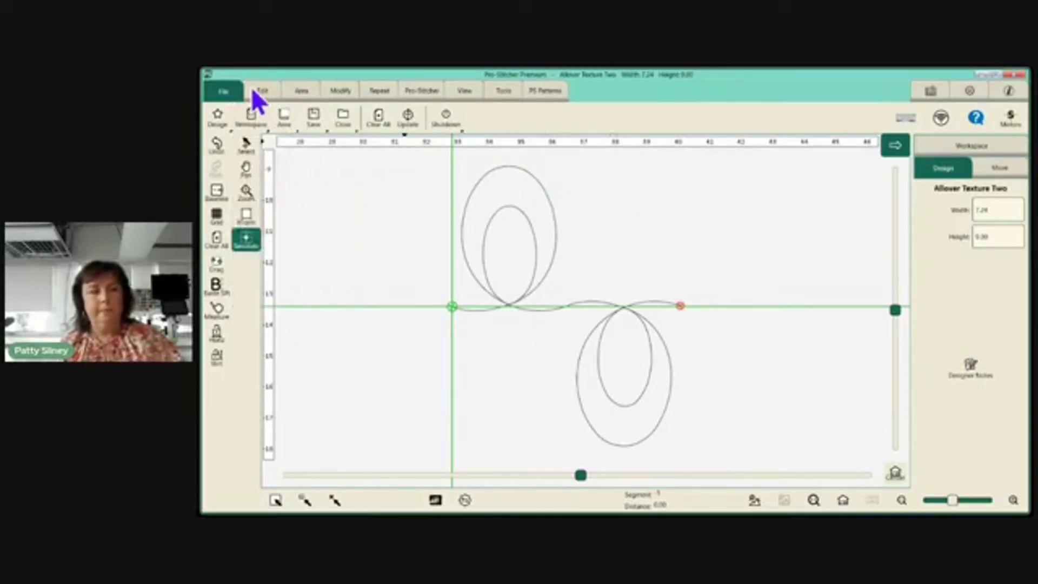
left_click(283, 116)
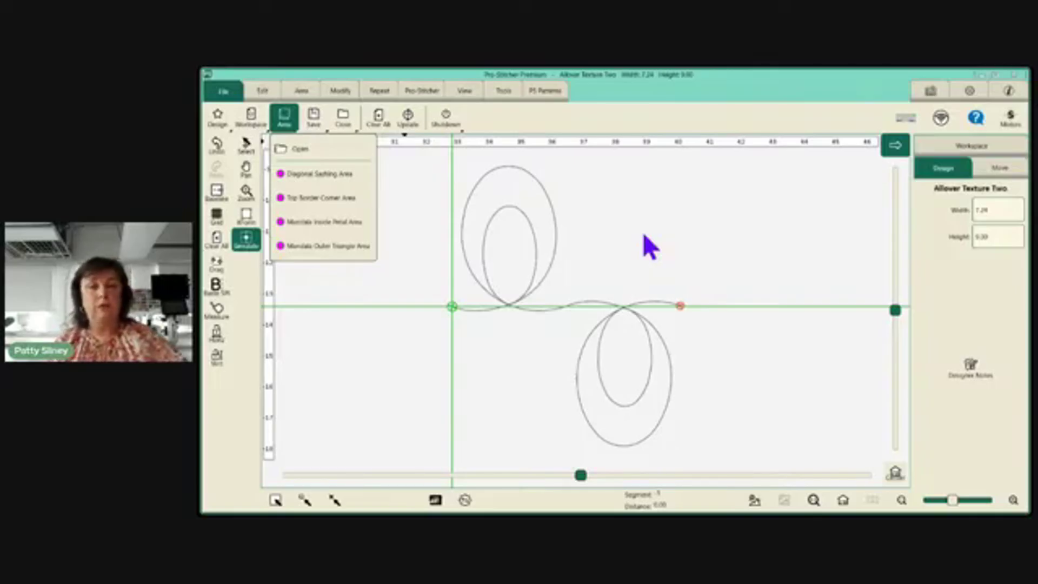
left_click(866, 443)
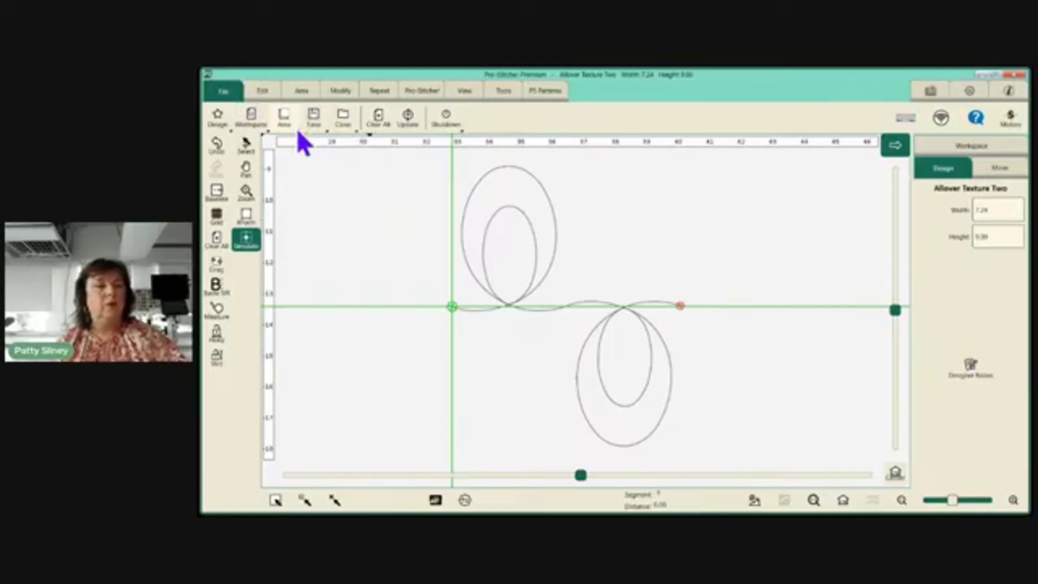
- Review the save options for the Allover Texture Two design and choose to save only the selected design
left_click(313, 119)
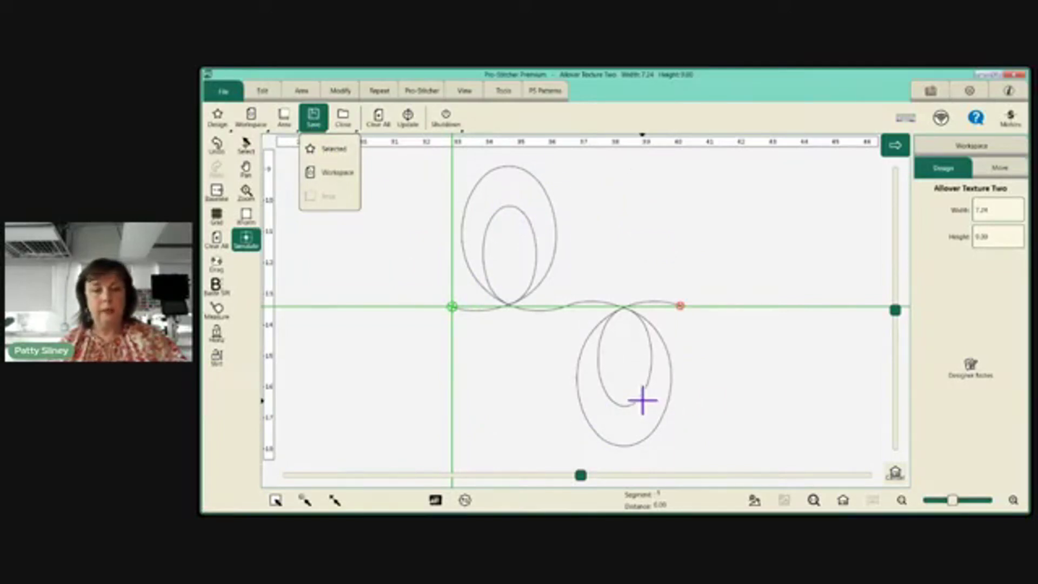
left_click(331, 151)
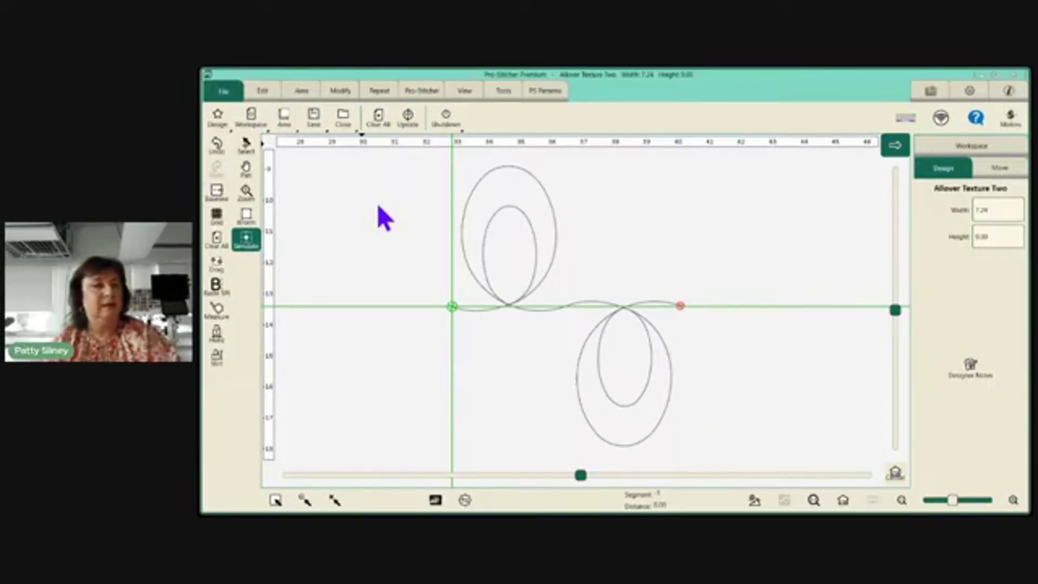
left_click(549, 341)
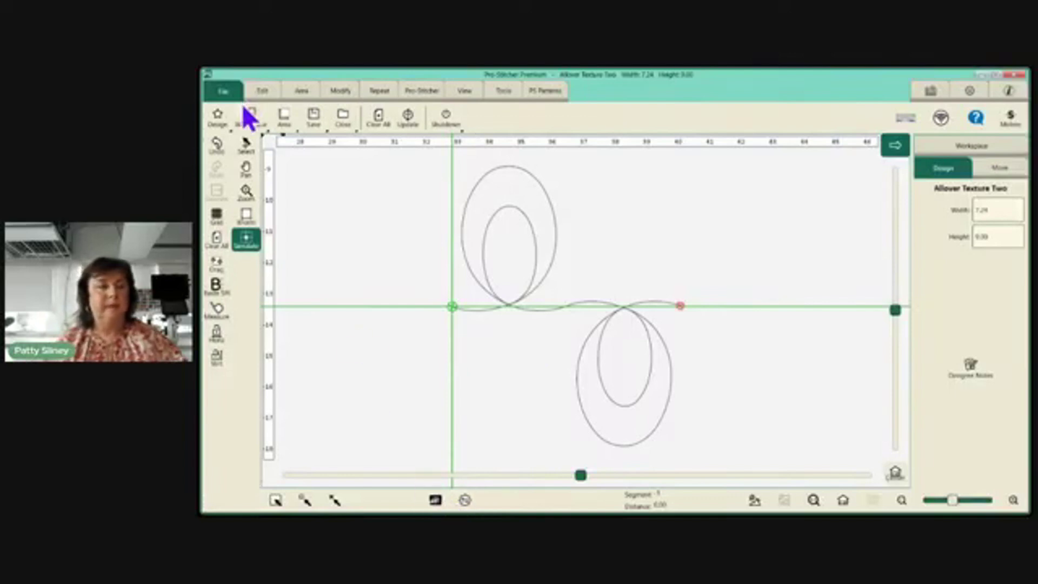
- Close the selected Allover Texture Two design, and undo that closure
left_click(344, 122)
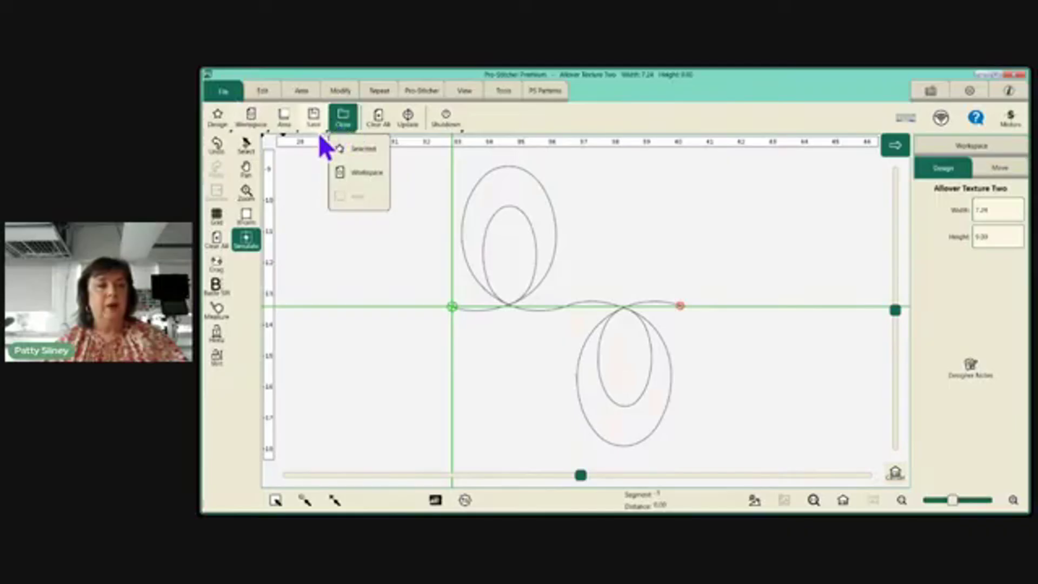
left_click(356, 153)
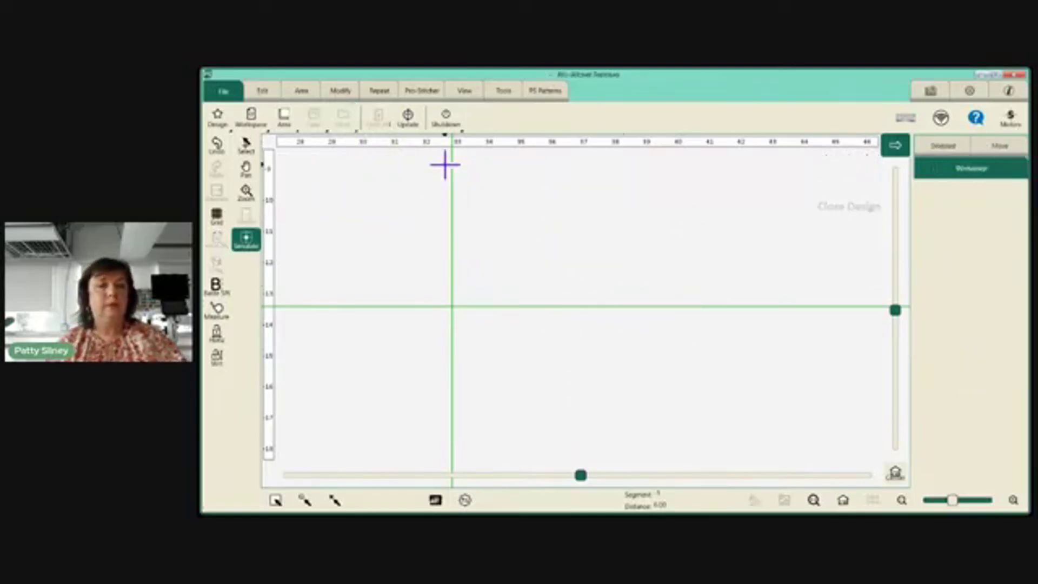
left_click(229, 151)
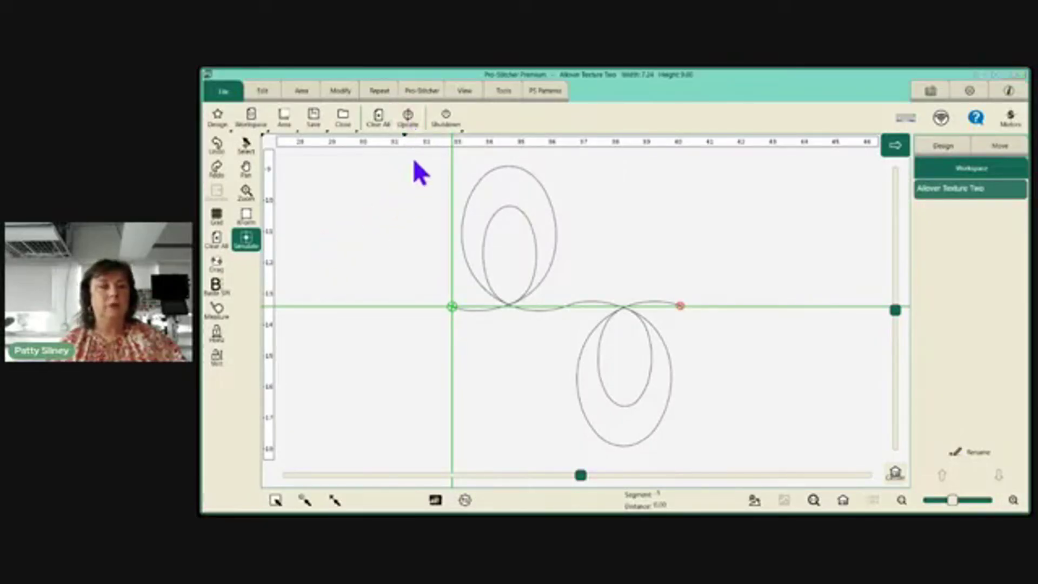
mouse_move(449, 306)
left_mouse_down()
mouse_move(496, 339)
mouse_move(493, 301)
mouse_move(572, 292)
left_mouse_up()
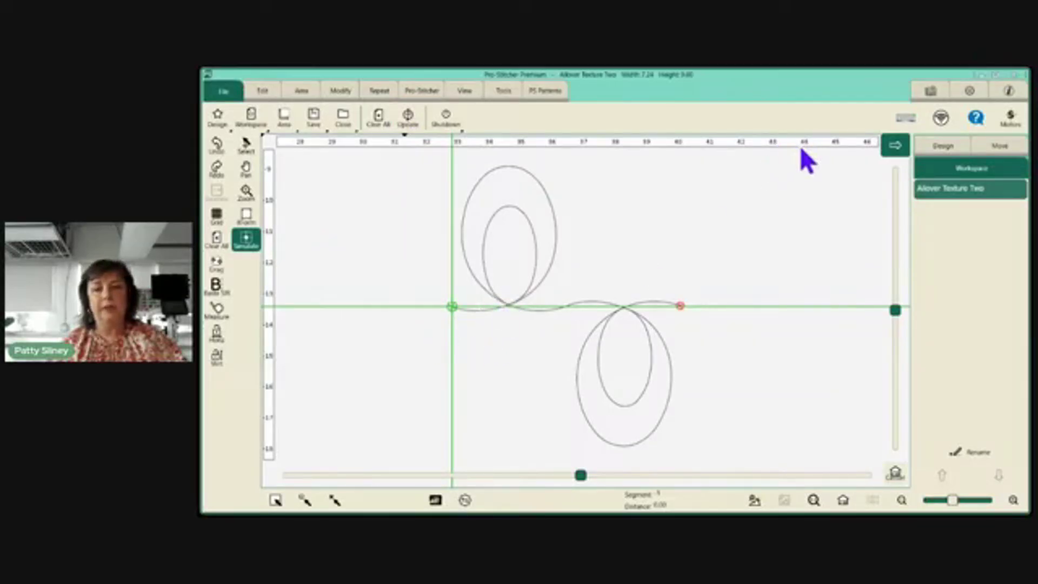
- Review the shutdown options without choosing one, and look over the edit history list
left_click(443, 118)
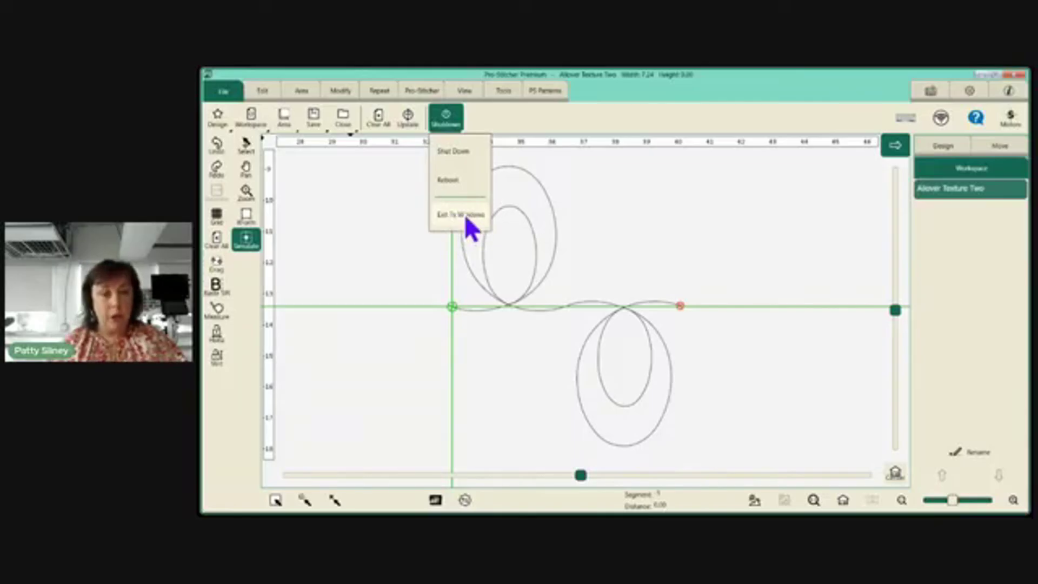
left_click(721, 195)
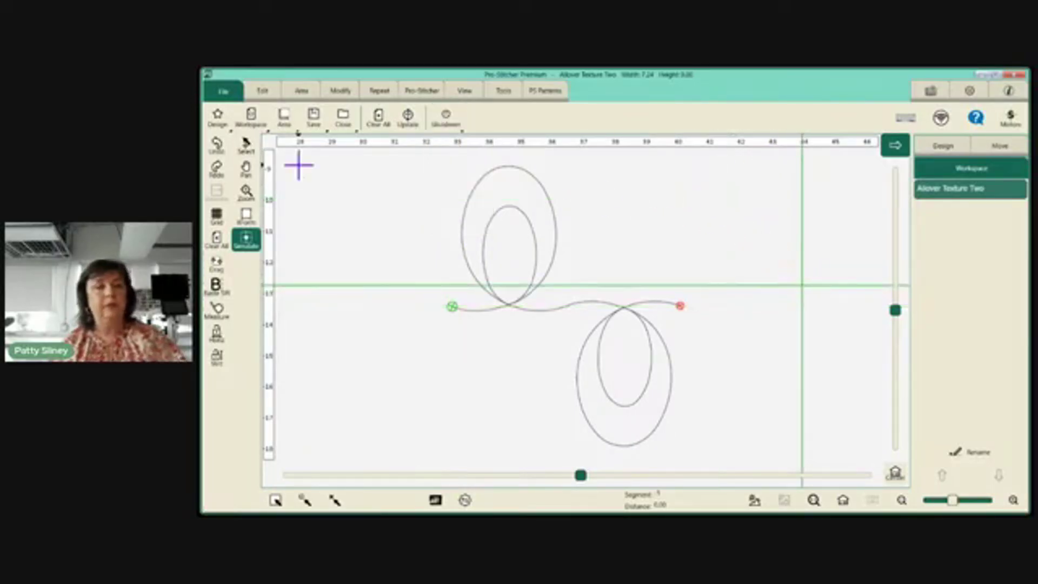
left_click(266, 93)
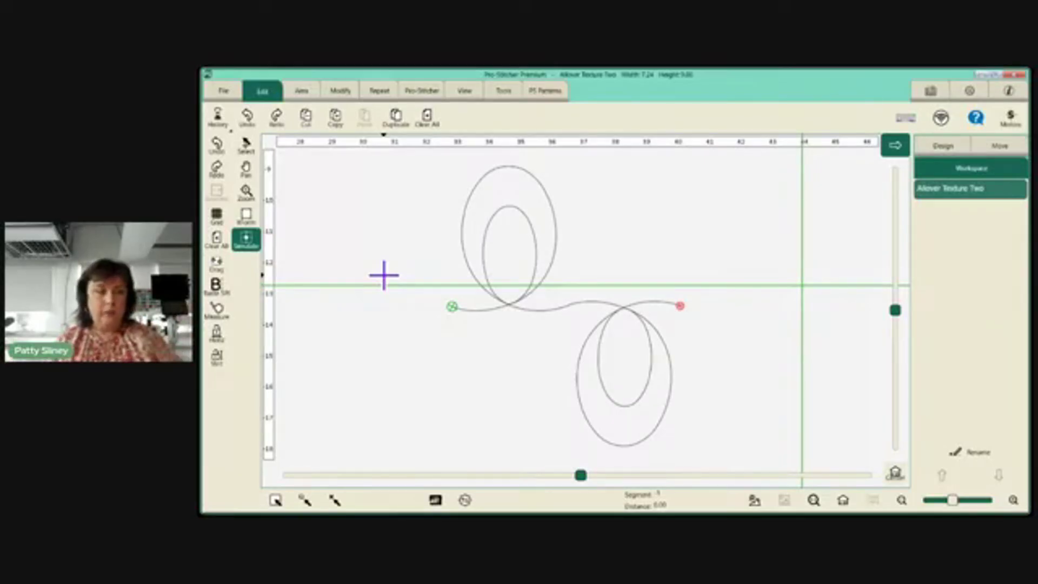
left_click(218, 117)
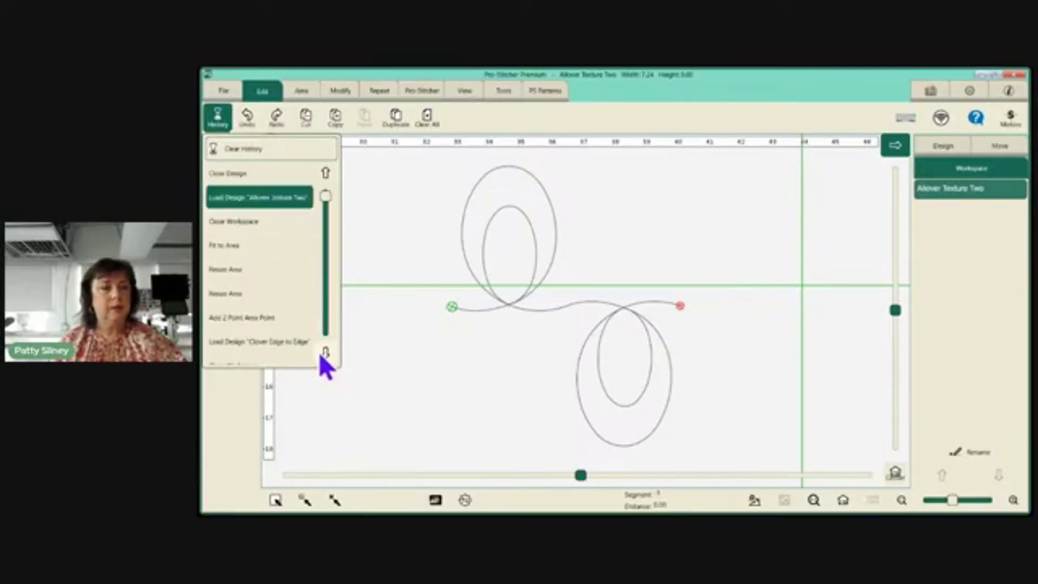
left_click(384, 188)
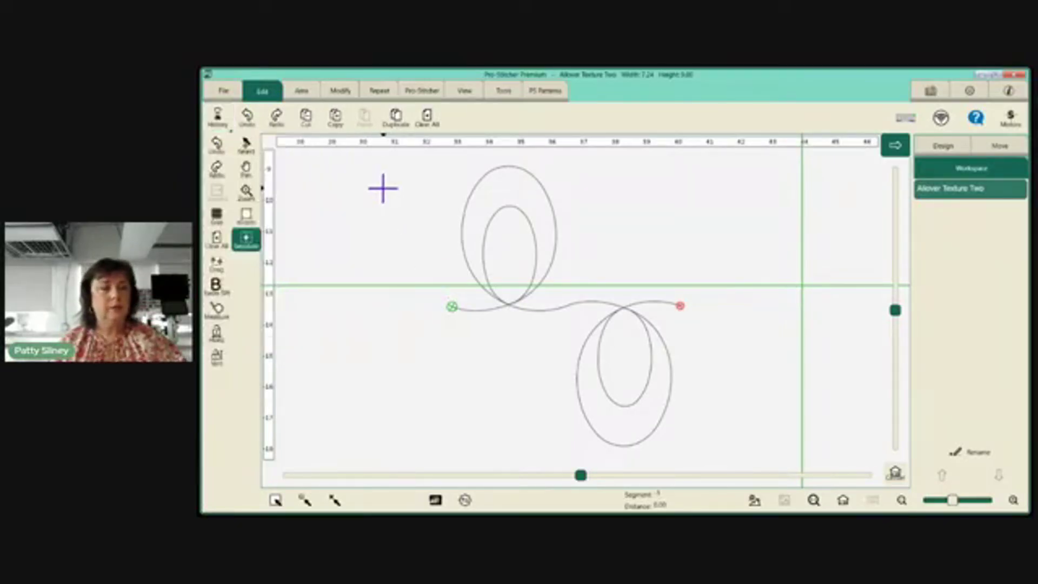
- Undo and redo the loading of Allover Texture Two, and check that action in the edit history
left_click(215, 142)
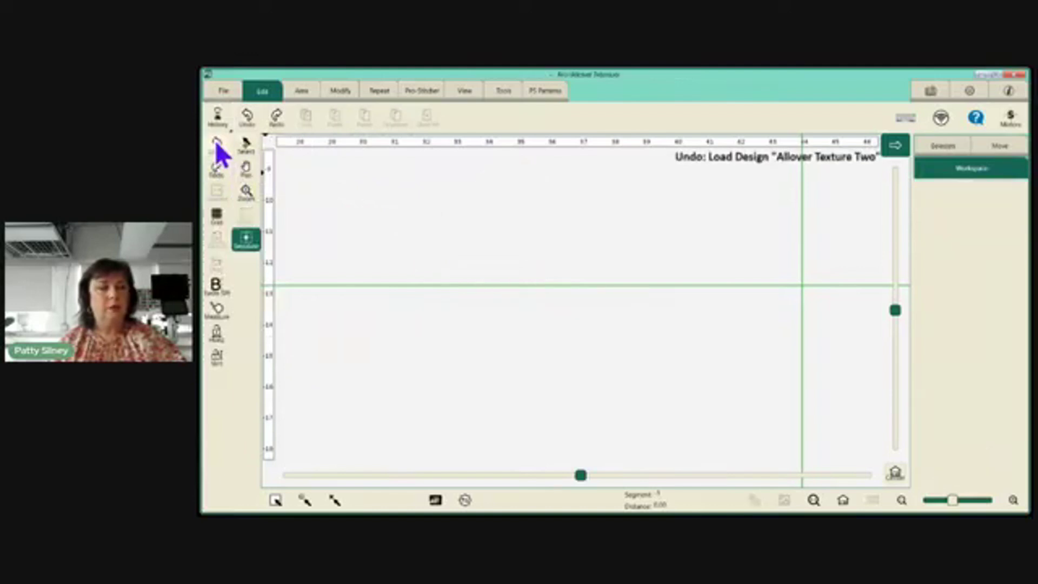
left_click(213, 167)
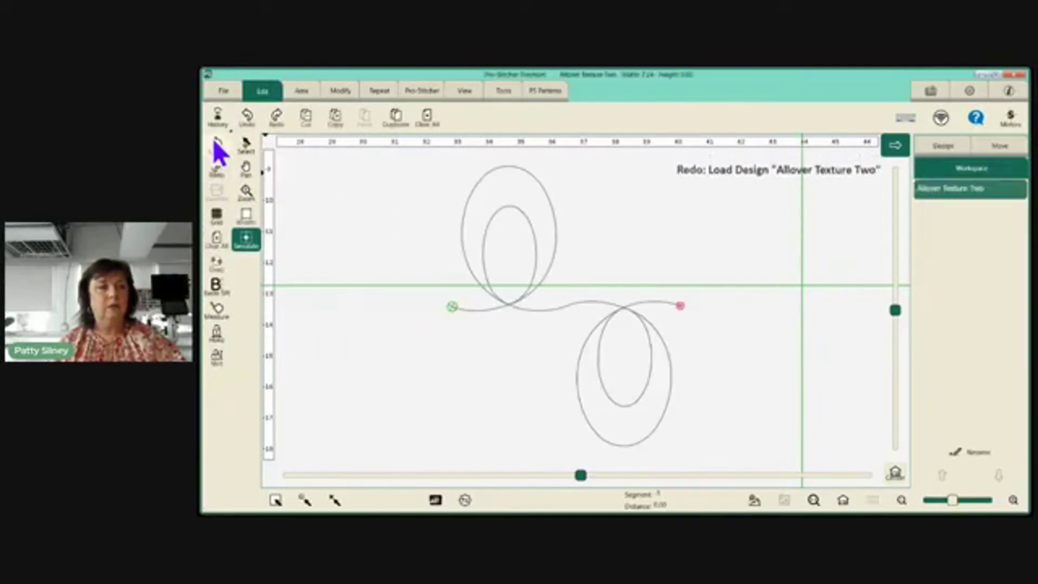
left_click(218, 118)
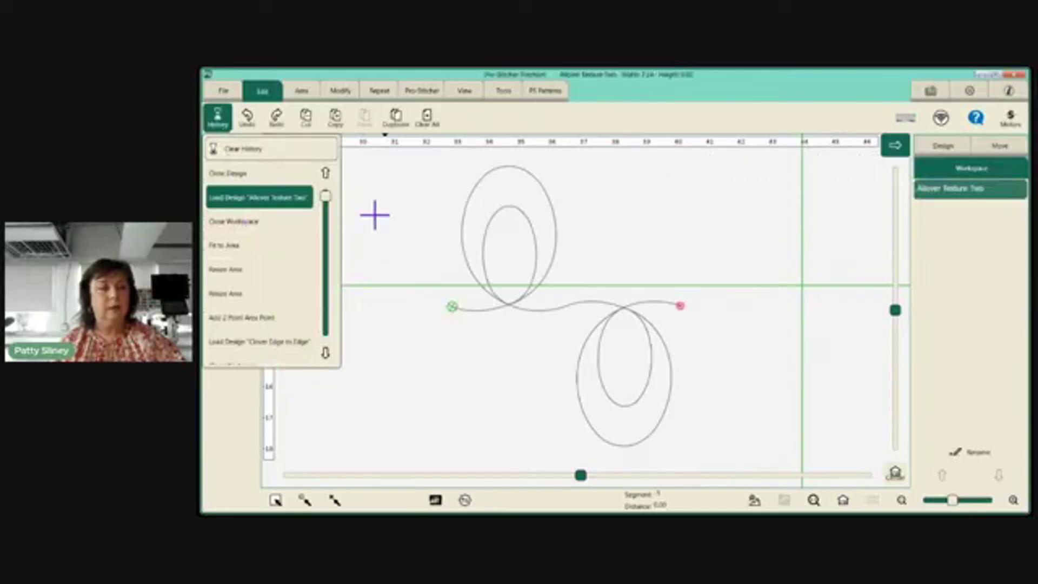
left_click(416, 212)
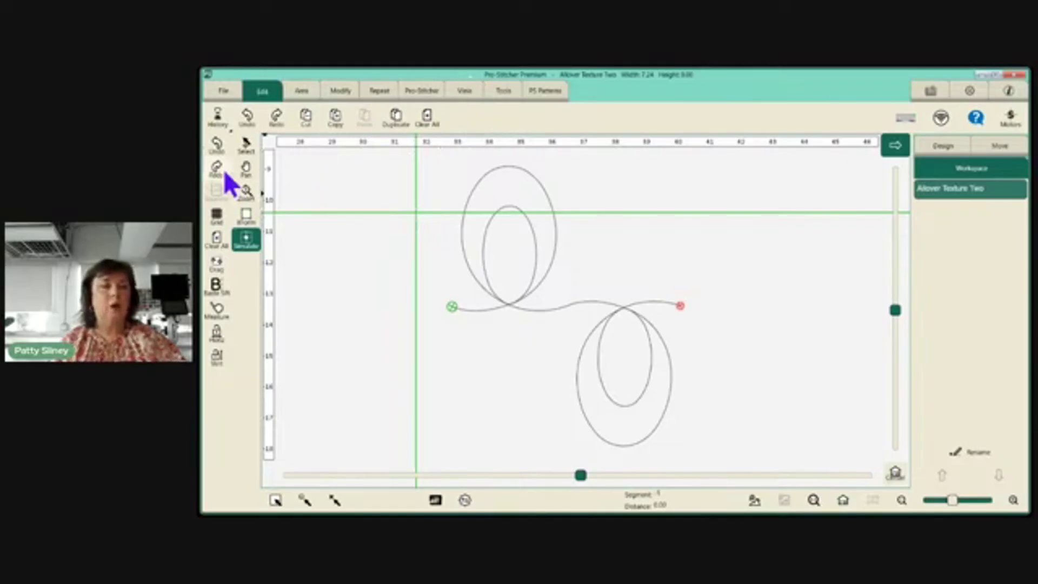
- Undo the design load once more, redo it, and review the history of past actions without choosing one
left_click(217, 151)
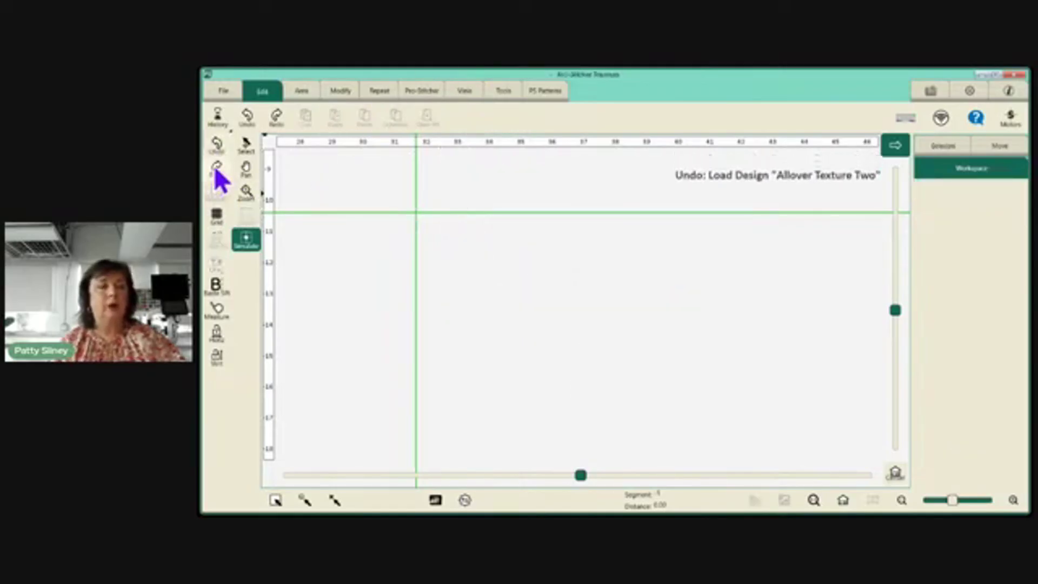
left_click(216, 168)
left_click(246, 238)
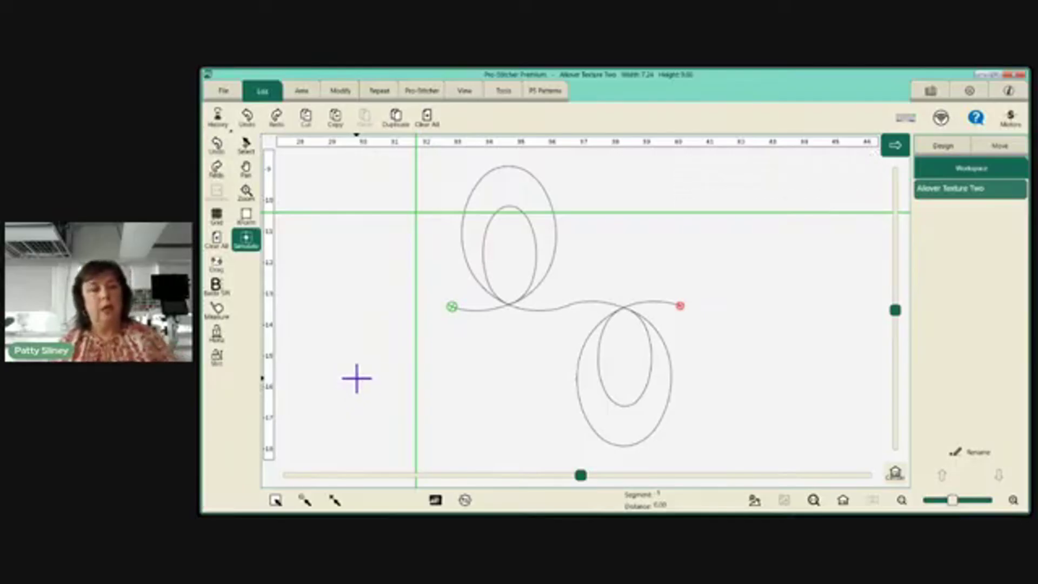
left_click(222, 127)
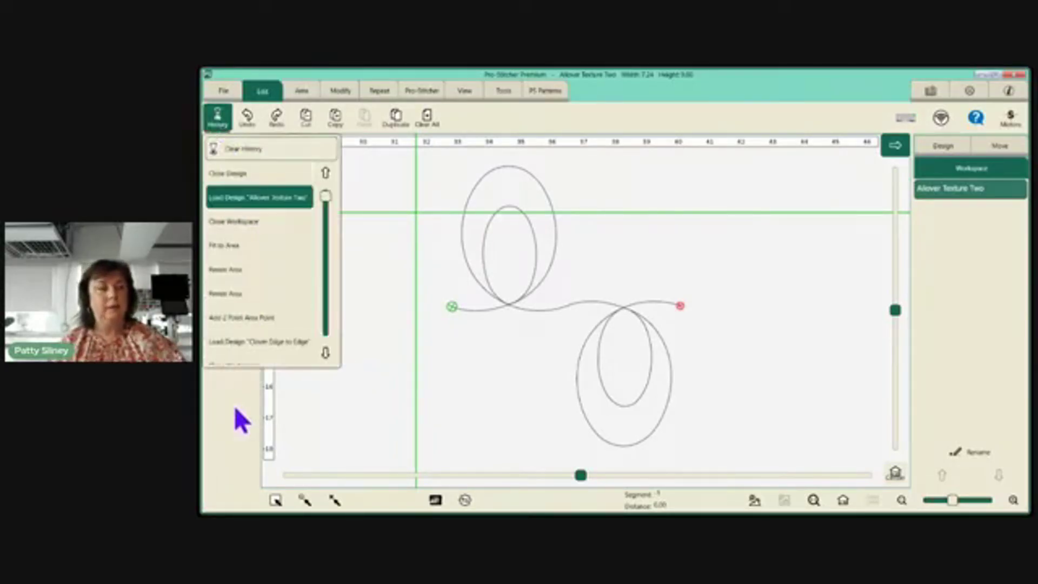
left_click(391, 387)
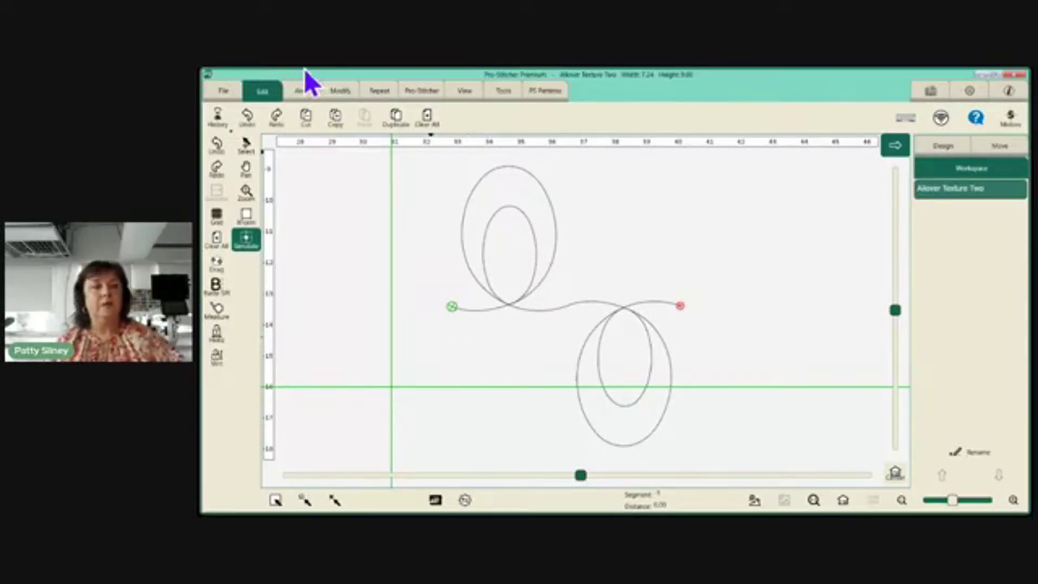
- Compare the lists of recently used designs and workspaces without opening anything
left_click(219, 95)
left_click(221, 118)
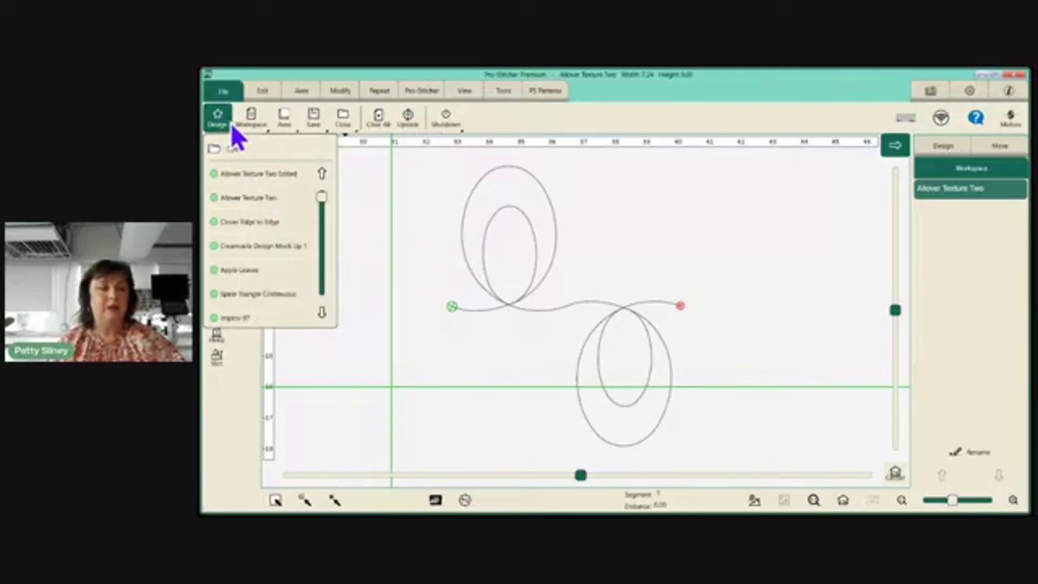
left_click(250, 121)
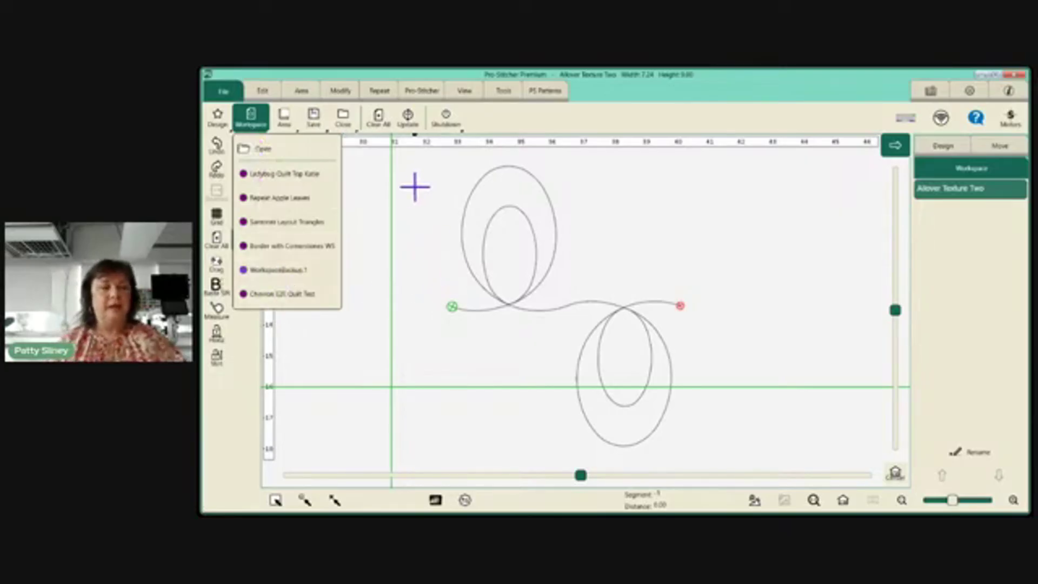
left_click(401, 183)
- Return to the edit history and read through its recorded actions without changing anything
left_click(265, 92)
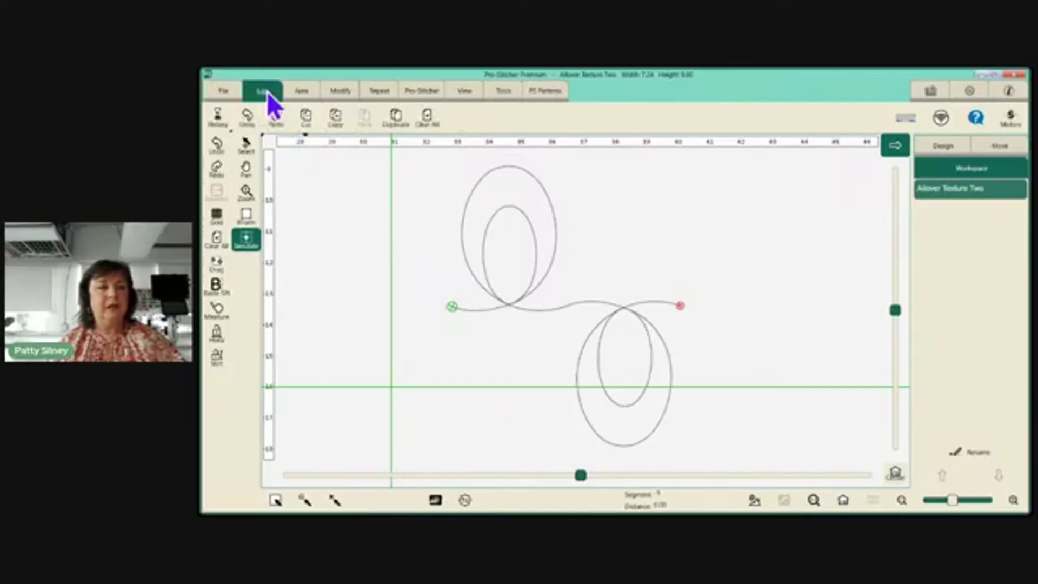
left_click(221, 119)
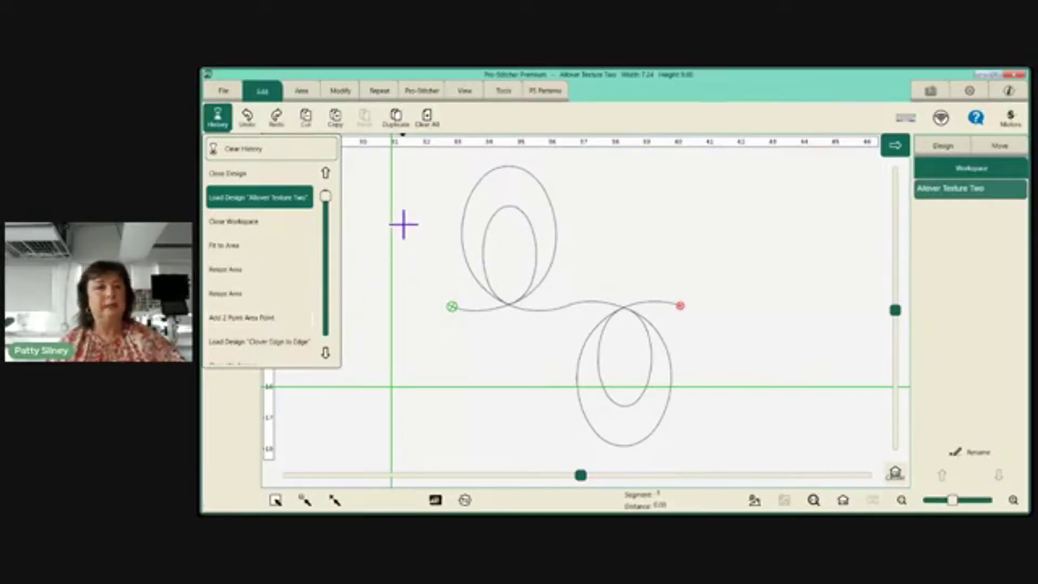
left_click(427, 203)
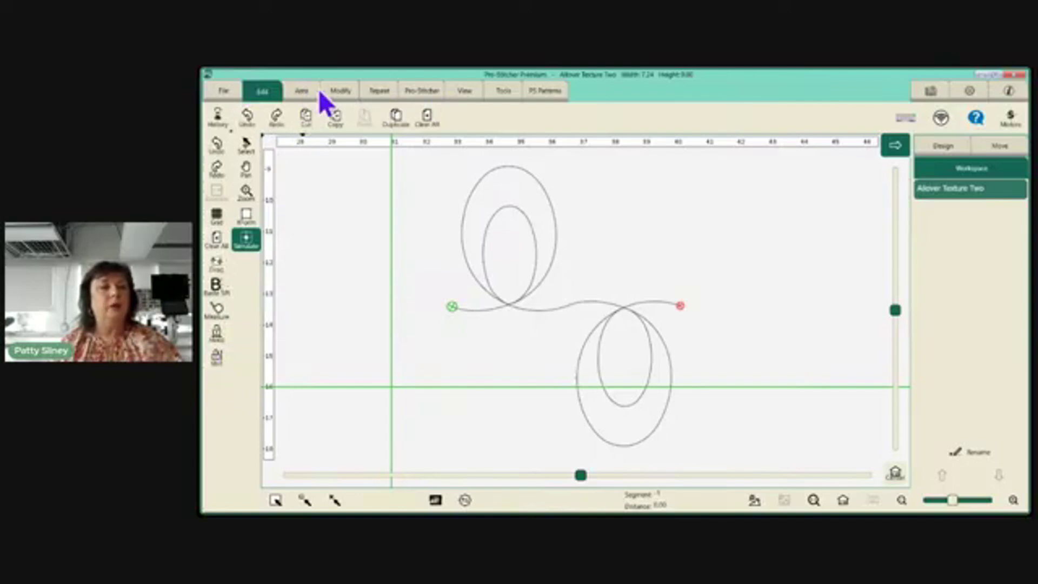
- Look over the Area, Modify, Repeat, Pro-Stitcher and File function sets
left_click(304, 90)
left_click(341, 91)
left_click(372, 93)
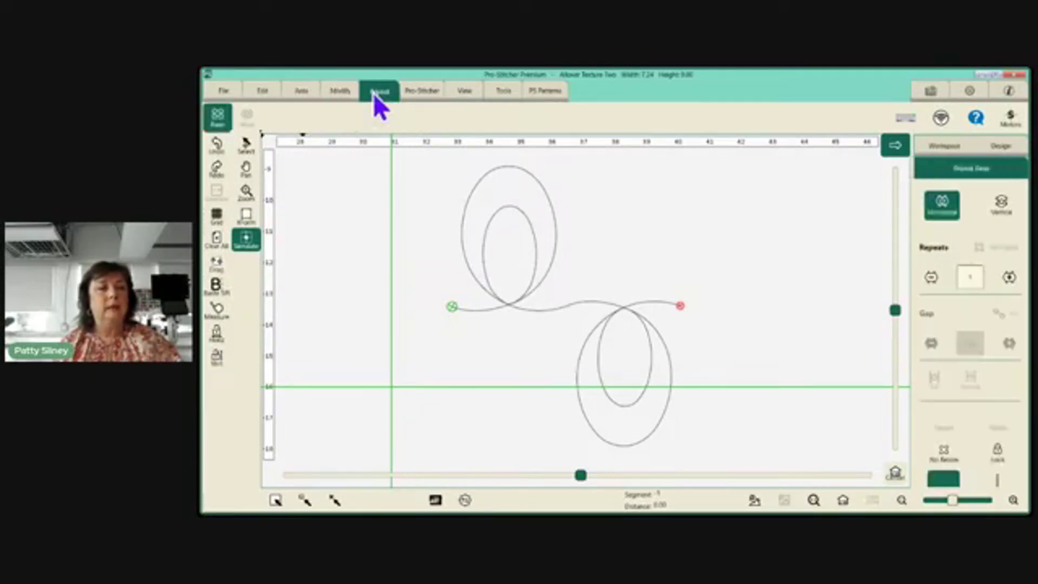
left_click(336, 90)
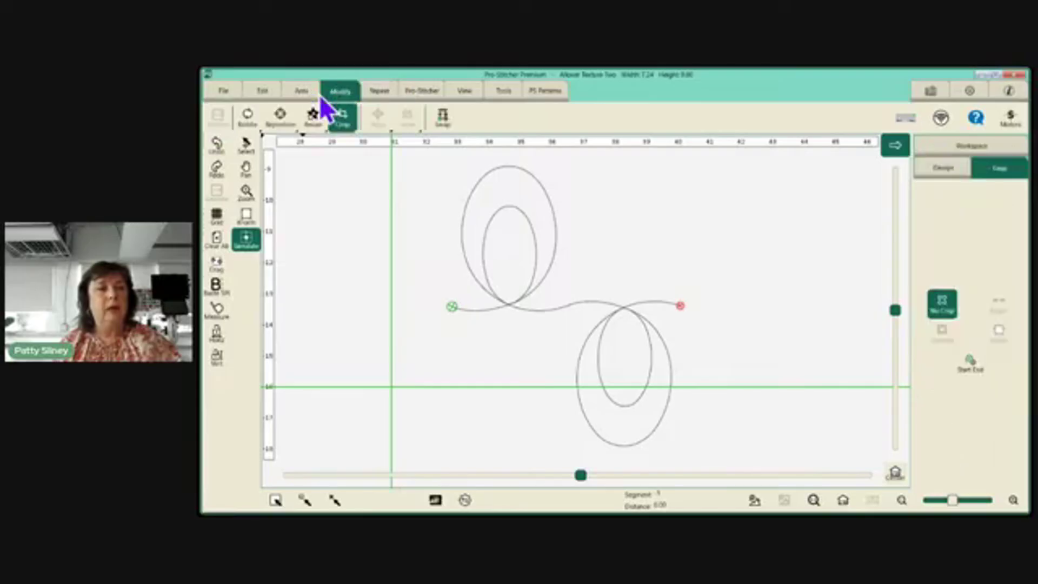
left_click(420, 93)
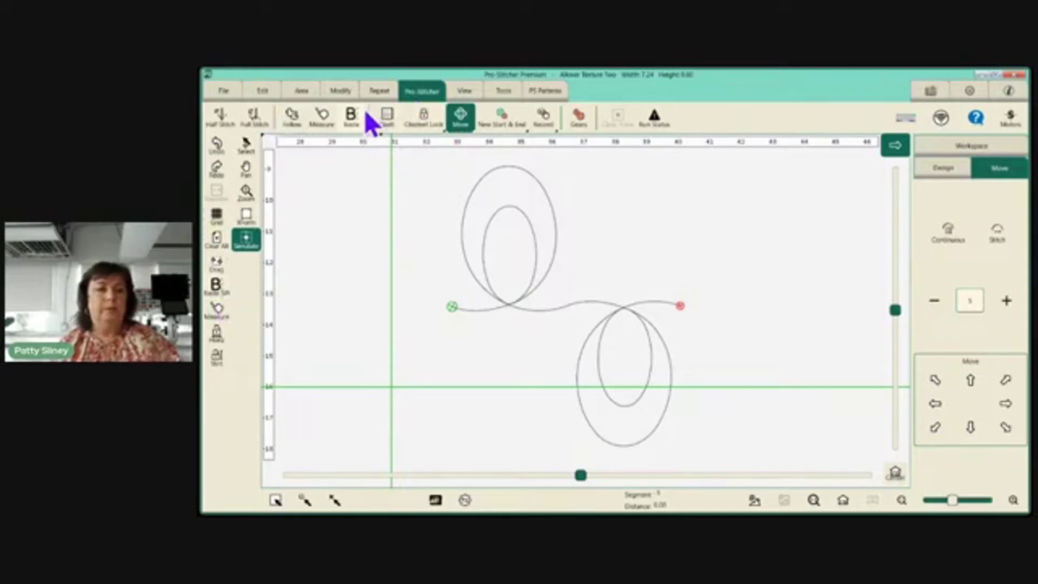
left_click(229, 95)
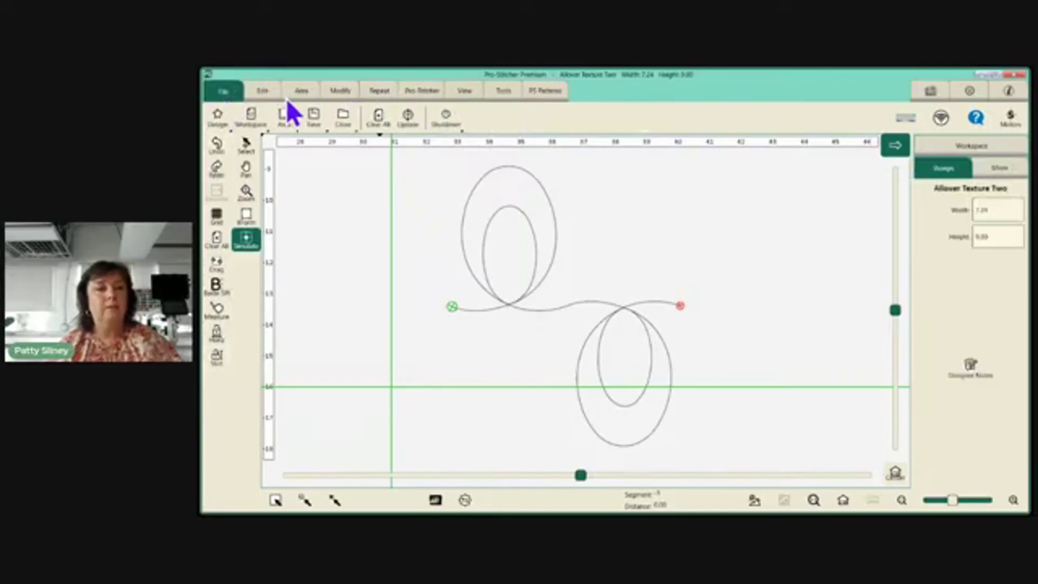
- Cut the Allover Texture Two design and paste it back at the crosshair position
left_click(263, 89)
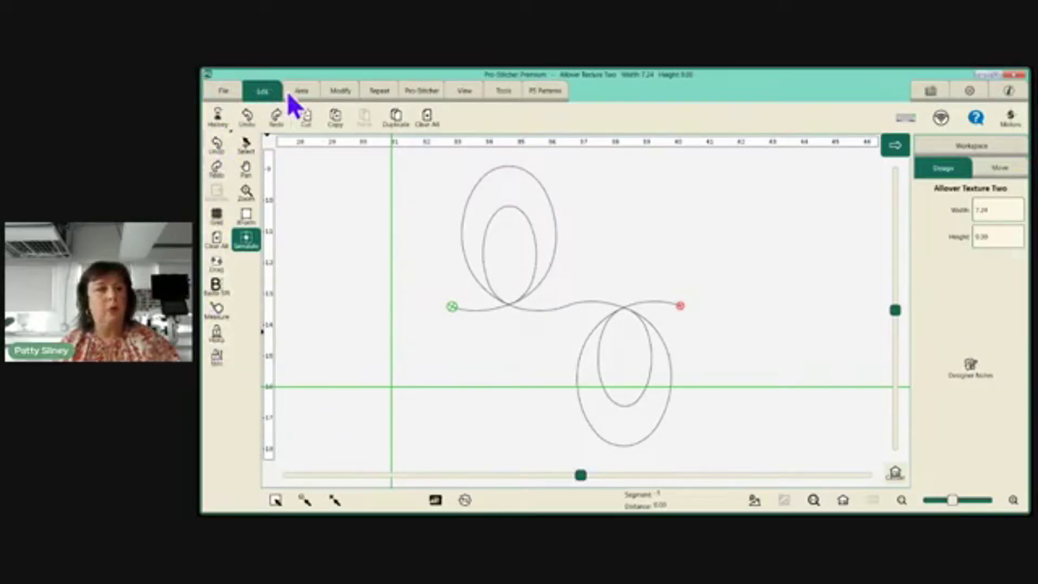
left_click(306, 119)
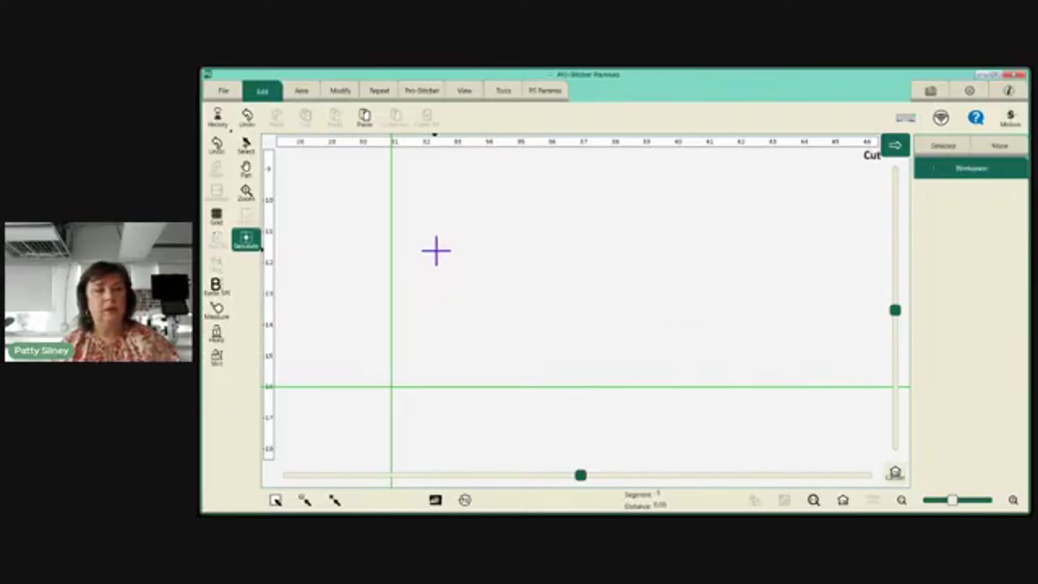
left_click(361, 120)
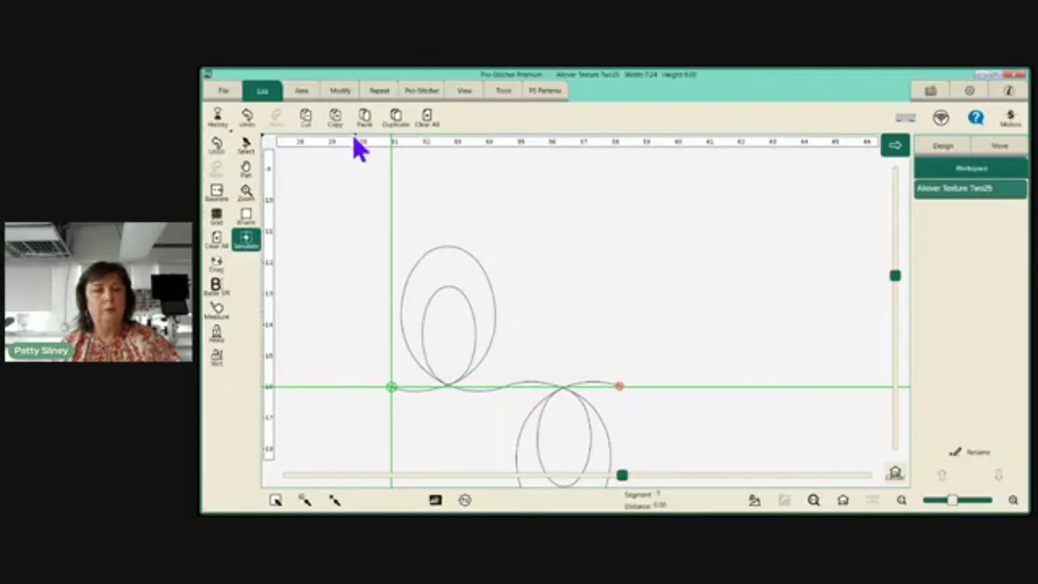
- Copy the pasted design, paste a second copy over it, and select each copy in turn in the workspace list
left_click(336, 114)
left_click(370, 115)
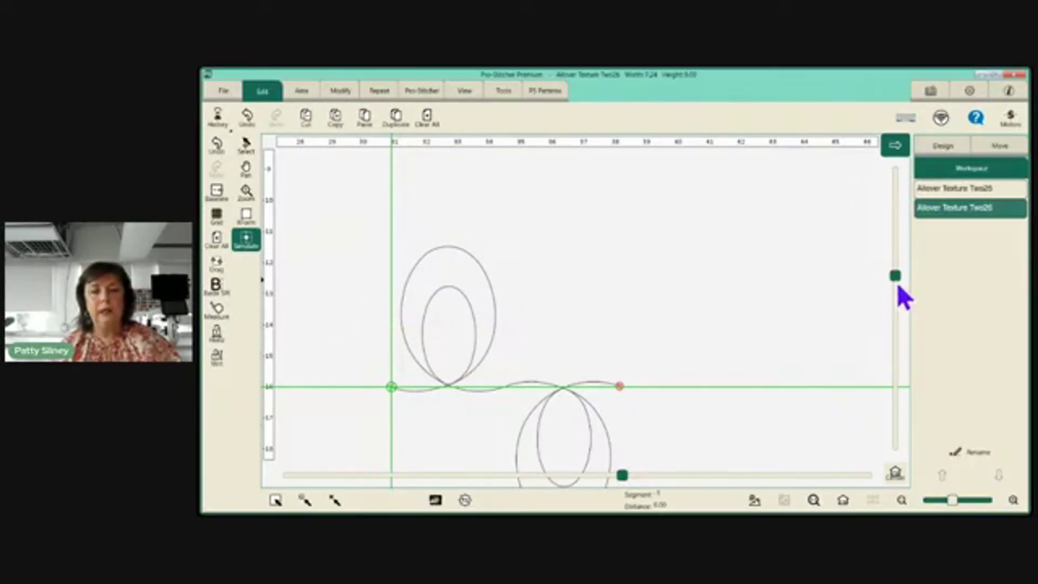
left_click_drag(896, 281, 899, 319)
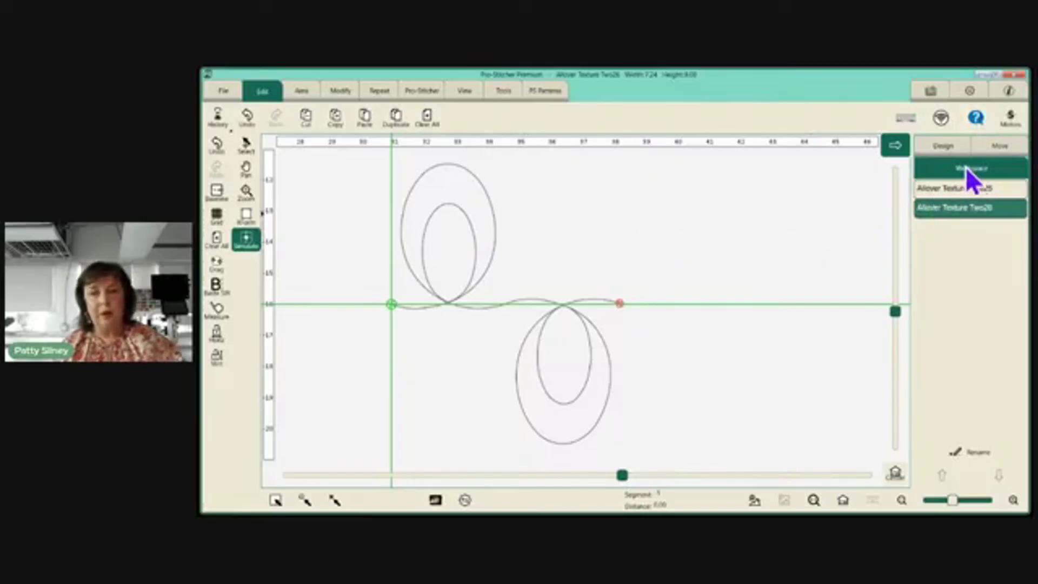
left_click(938, 190)
left_click(946, 205)
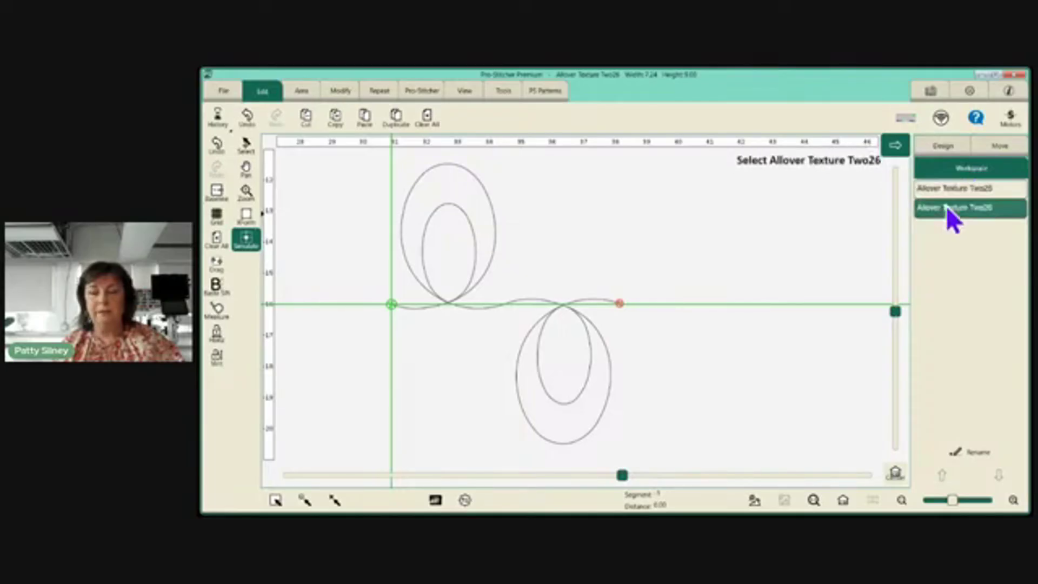
- Close only the selected second copy of the design, keeping the first in the workspace
left_click(218, 90)
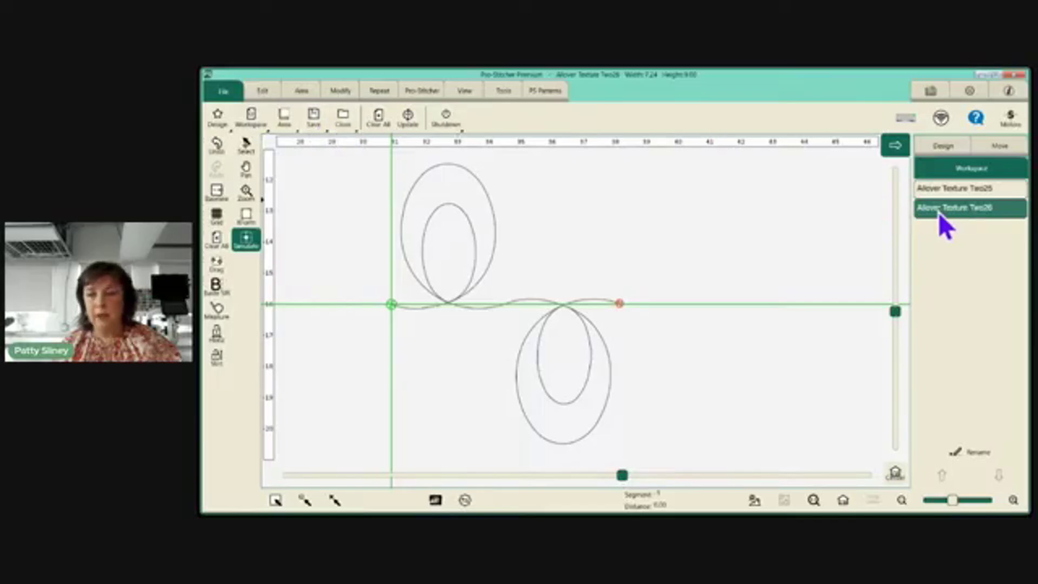
left_click(341, 120)
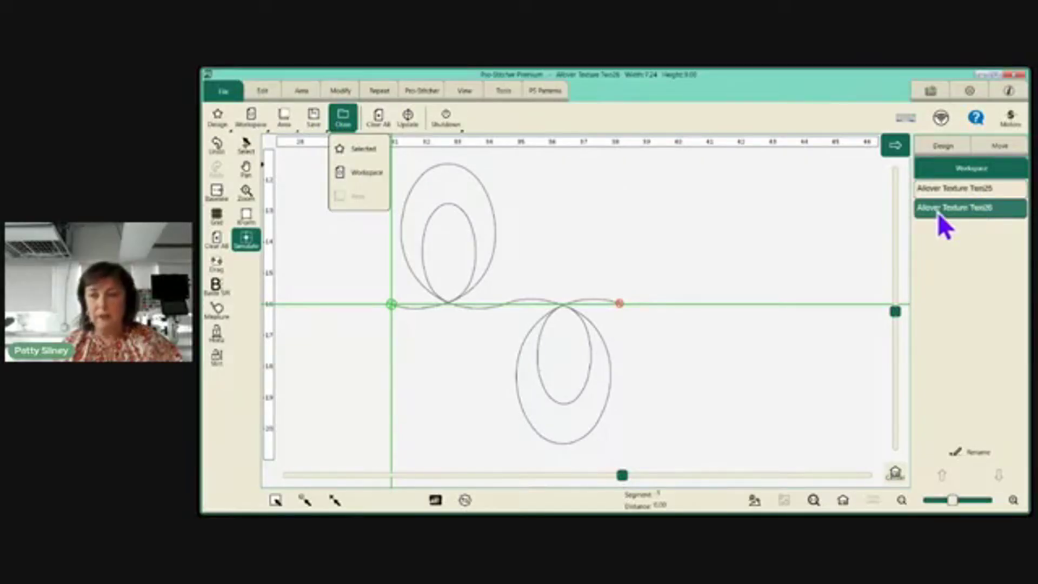
left_click(358, 149)
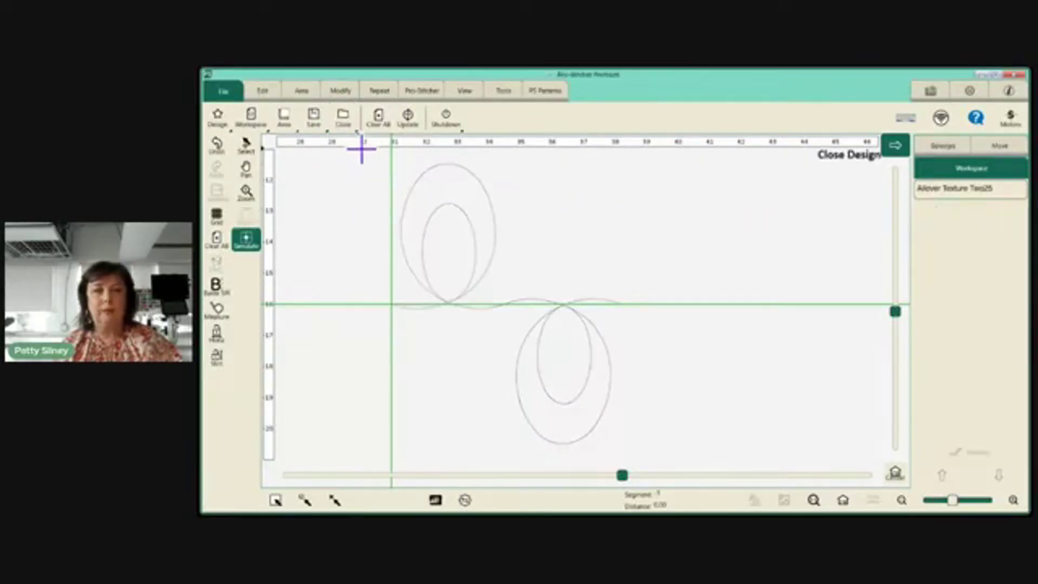
- Select the remaining Allover Texture Two design in the workspace, duplicate it, and undo the duplication
left_click(961, 194)
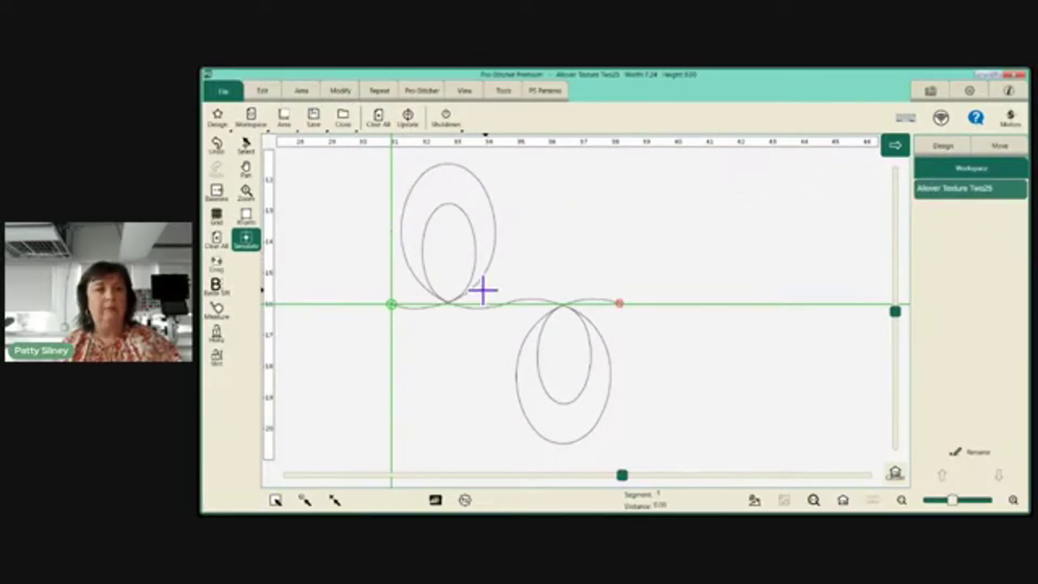
left_click(263, 91)
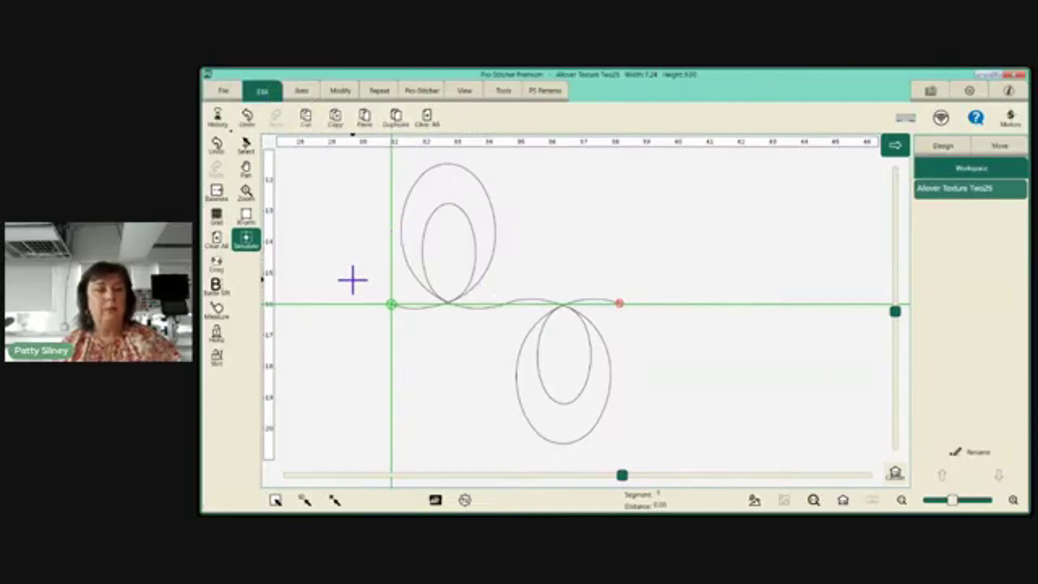
left_click(397, 120)
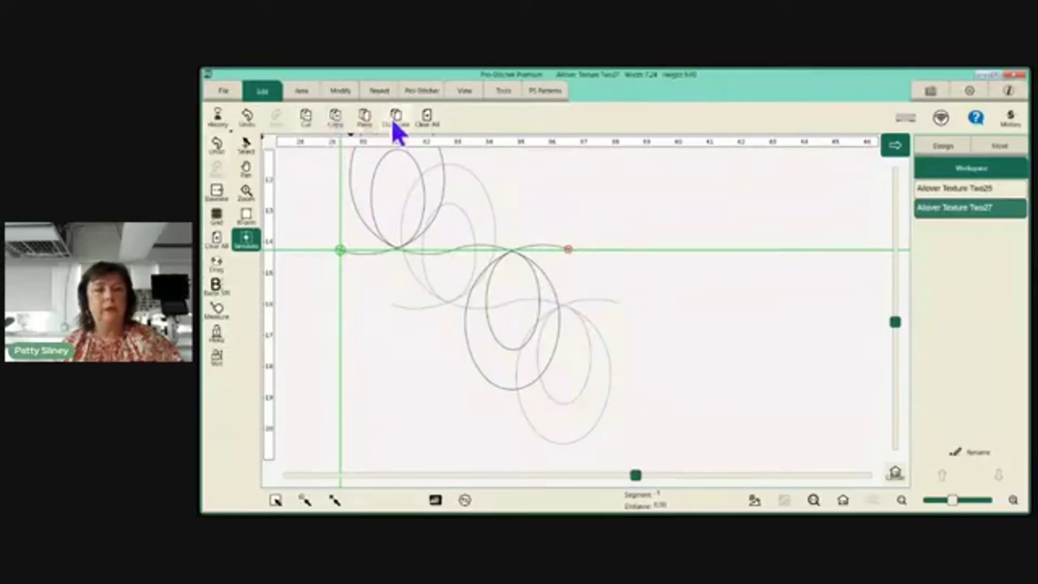
left_click(215, 147)
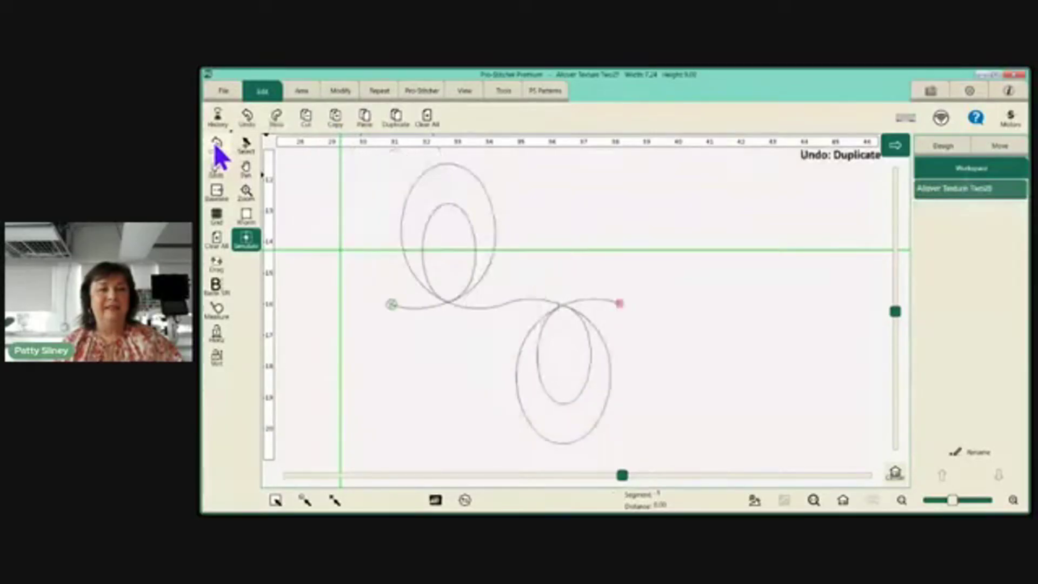
- Clear all designs from the workspace and undo the clearing to restore the design
left_click(426, 117)
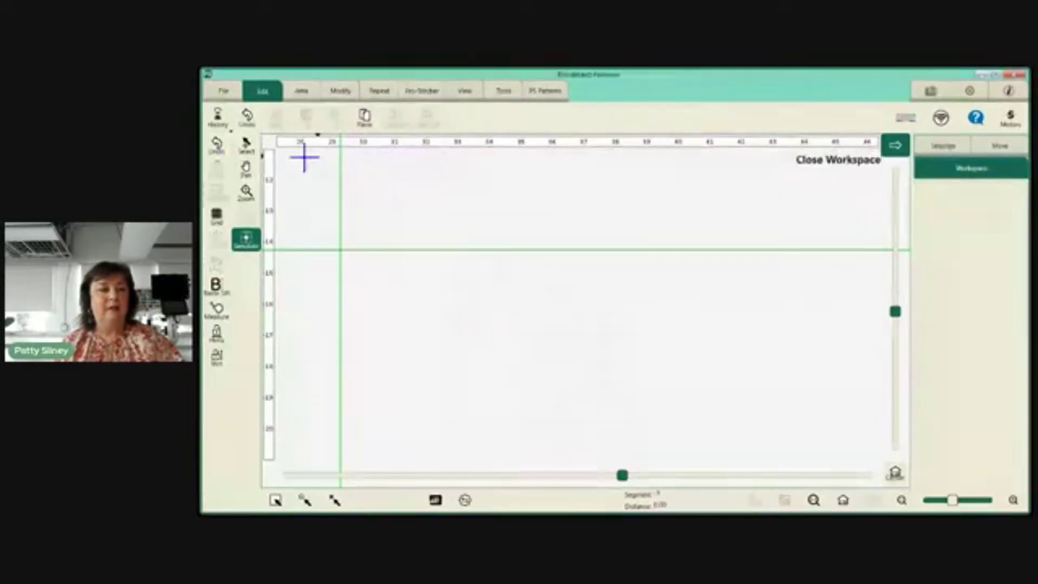
left_click(219, 144)
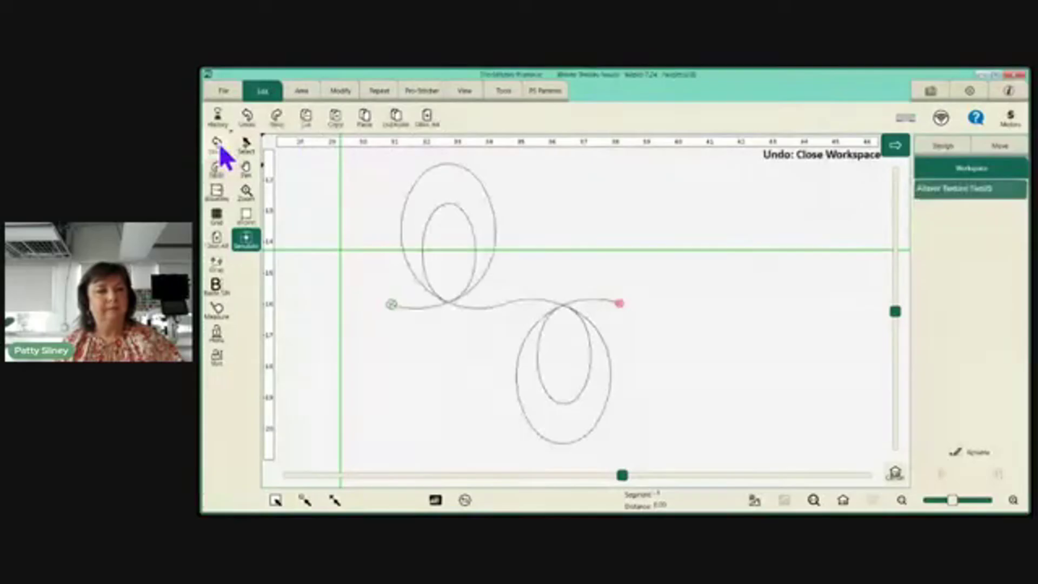
- Try an automatically generated area boundary around the loop design, and undo it
left_click(221, 93)
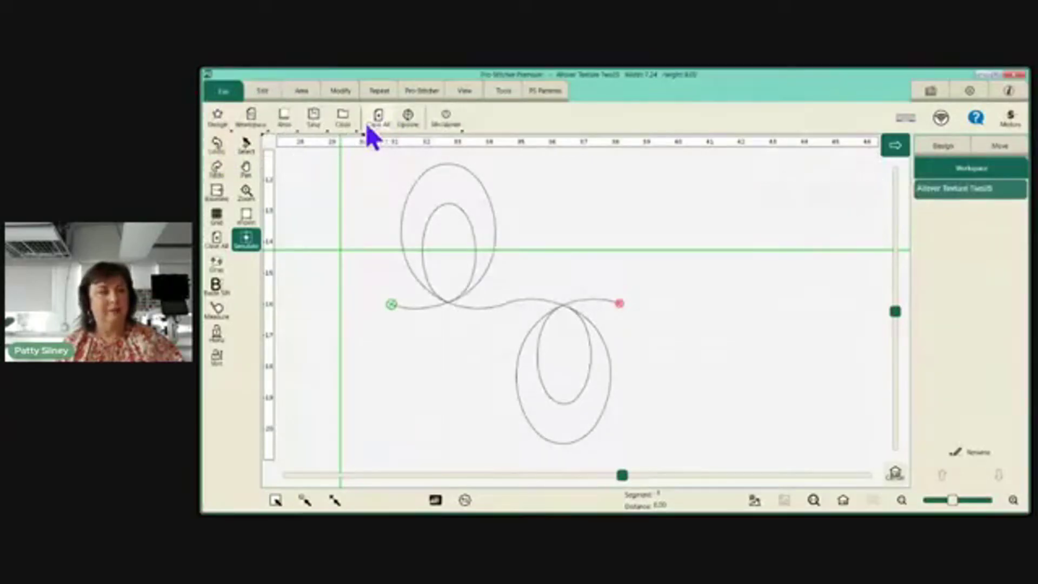
left_click(301, 93)
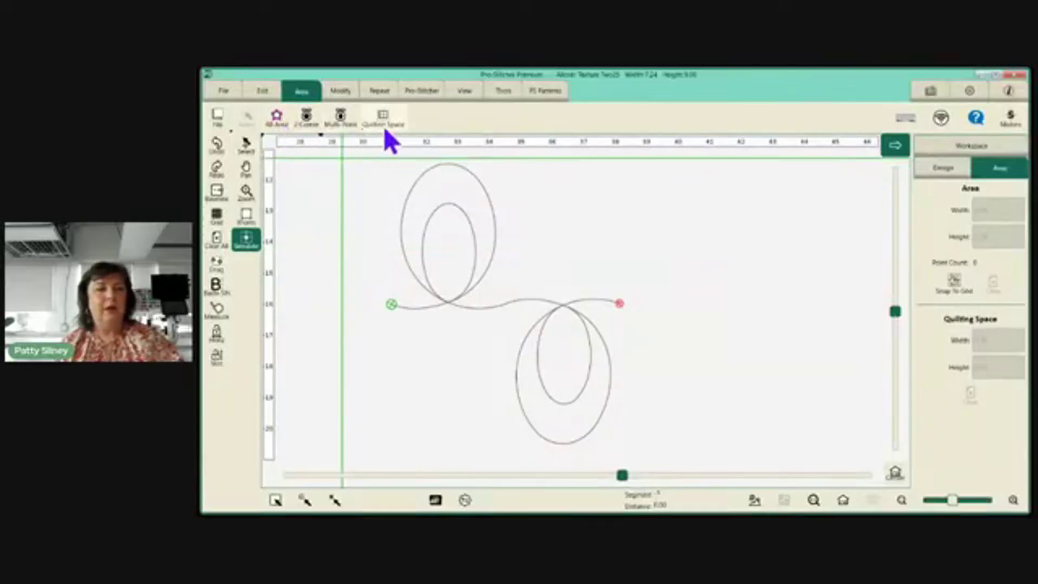
left_click(276, 121)
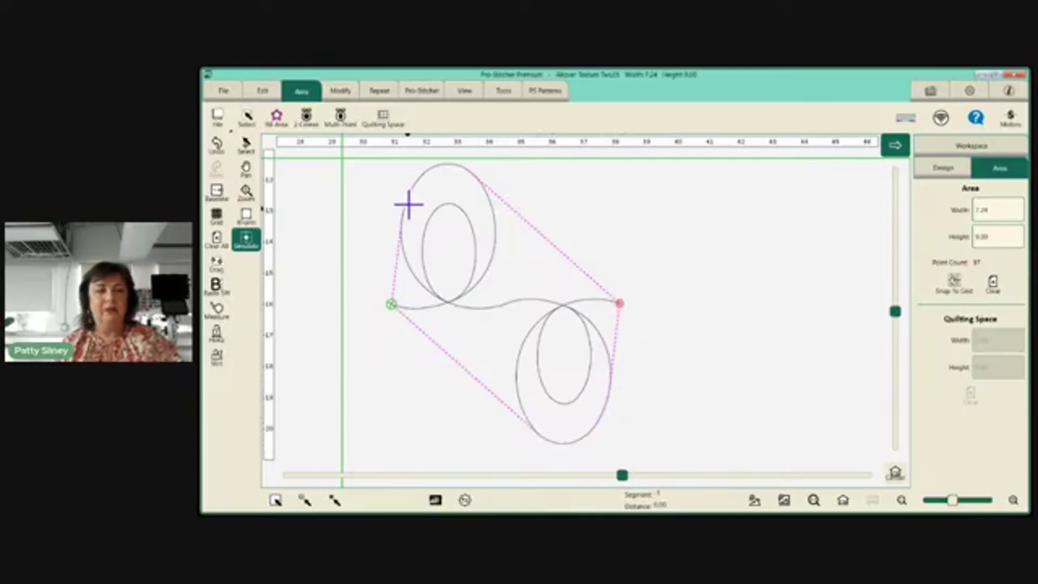
left_click(219, 146)
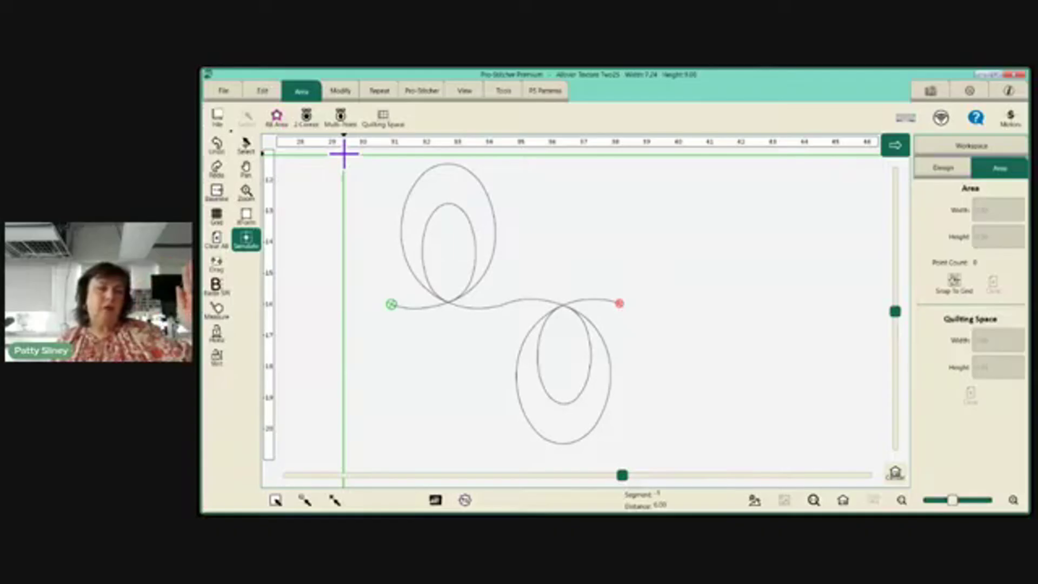
- Define a two-corner area over the loop design, about 15 wide and 5.7 high
left_click(310, 117)
left_click(343, 155)
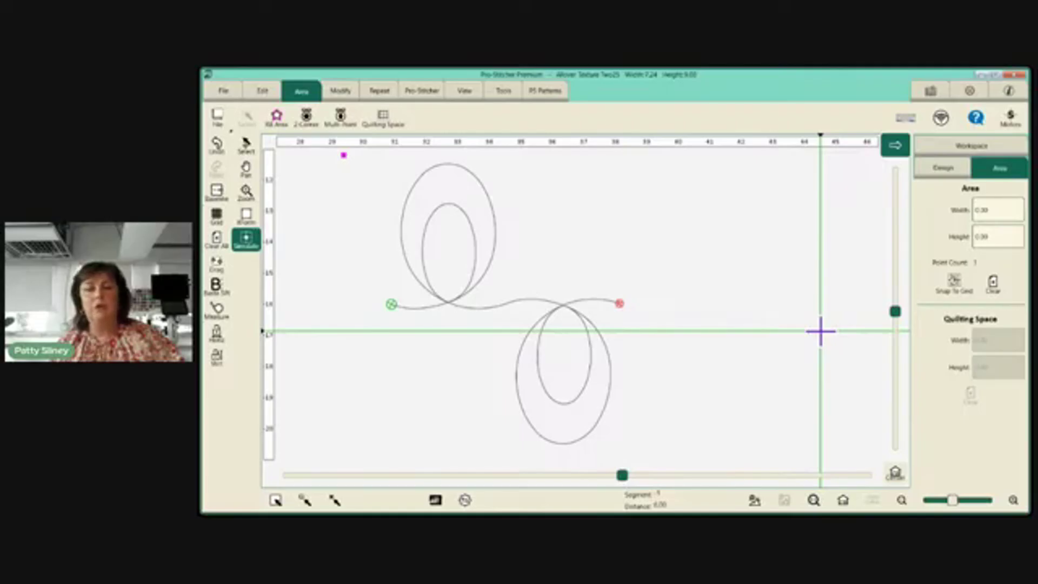
left_click(316, 119)
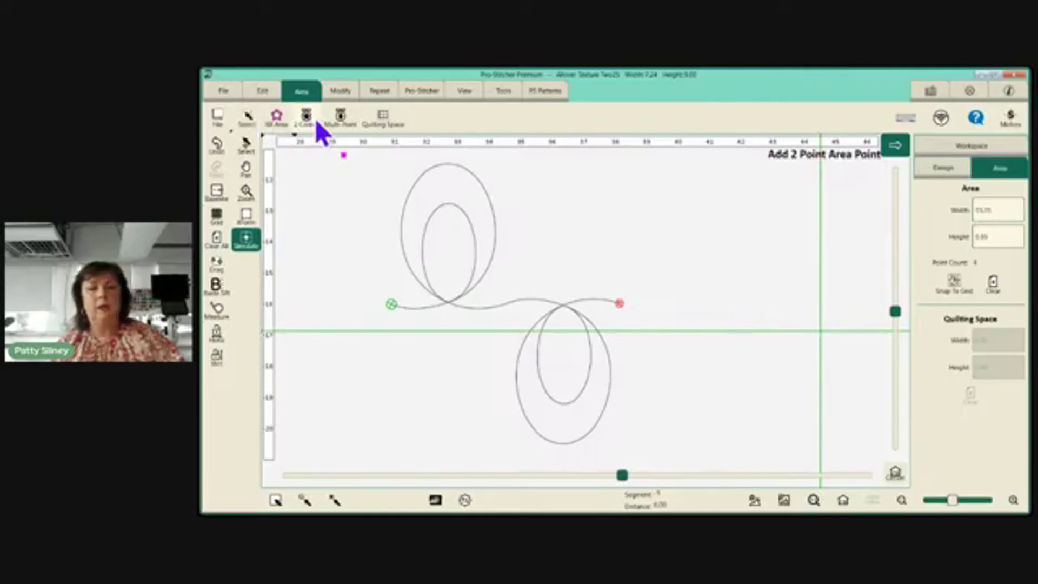
- Resize the two-corner area to a width of 33 and a height of 36, and clear it
left_click(991, 210)
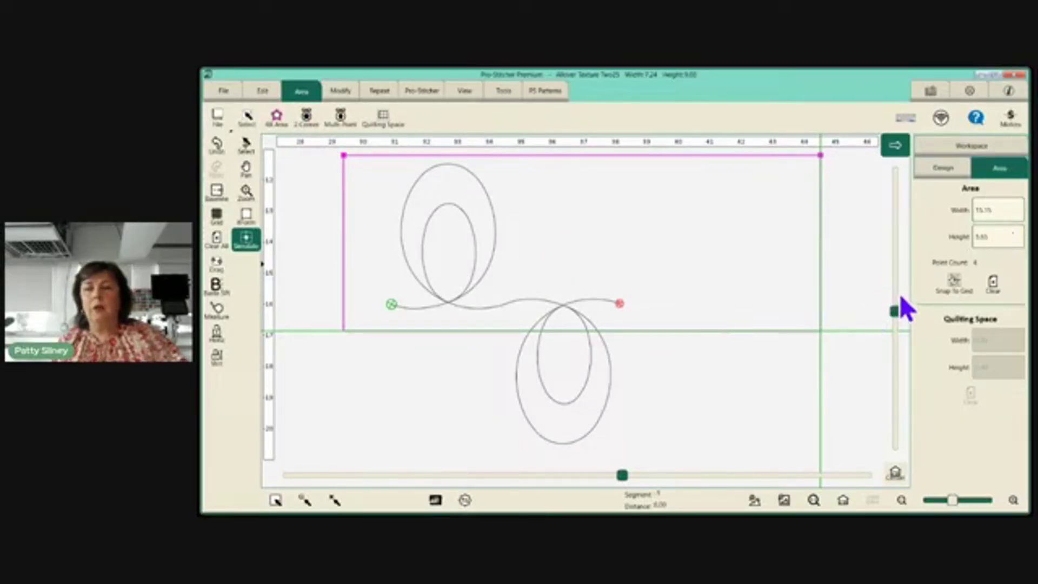
type("33")
key("Return")
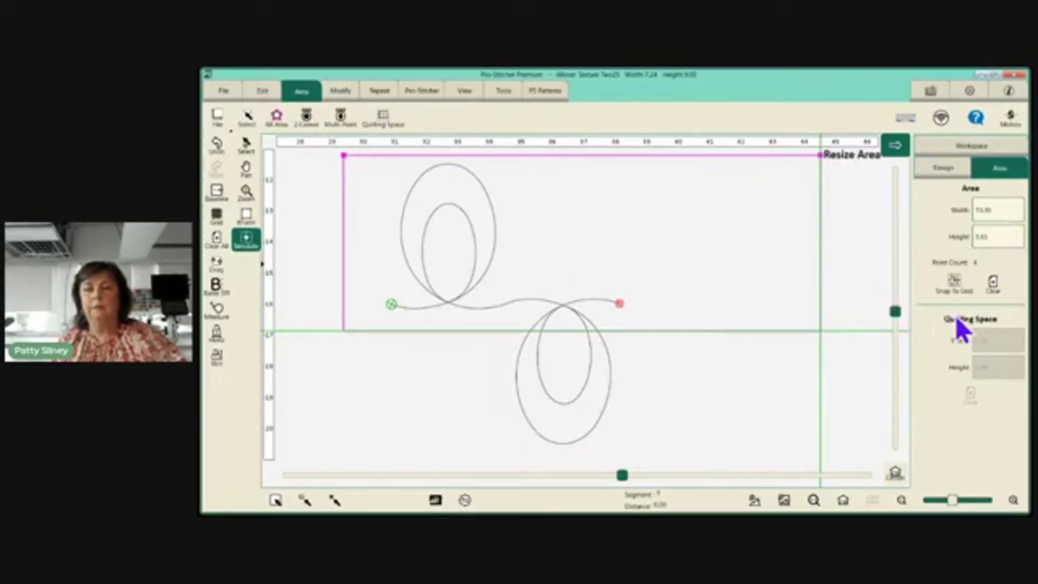
left_click(840, 500)
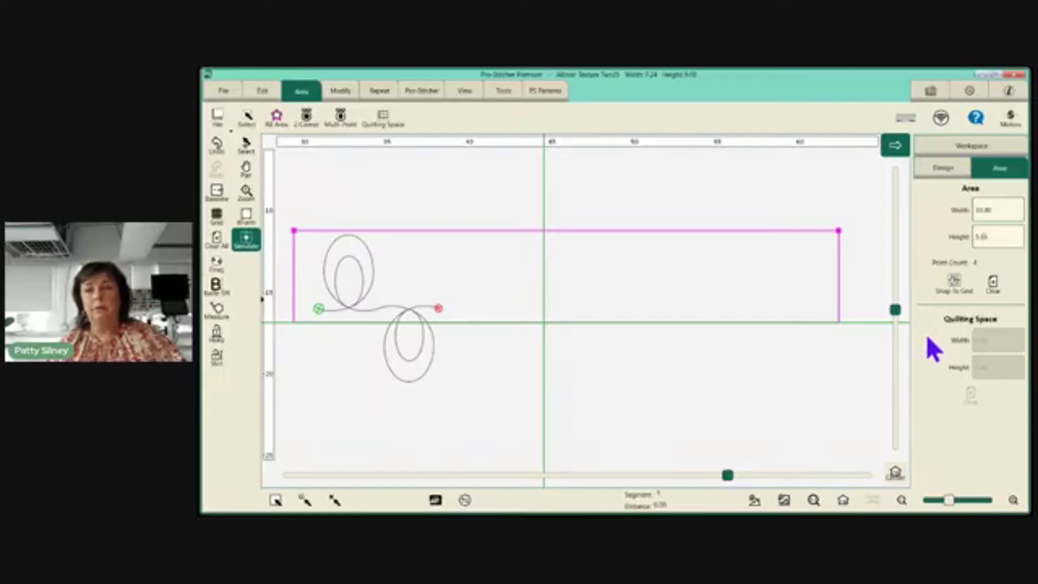
type("36")
key("Return")
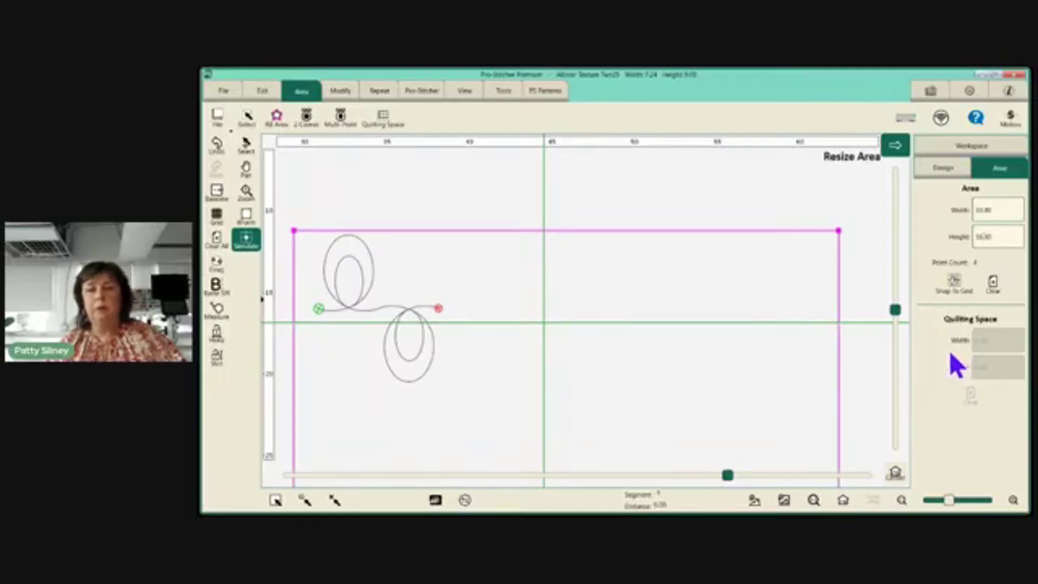
left_click(842, 504)
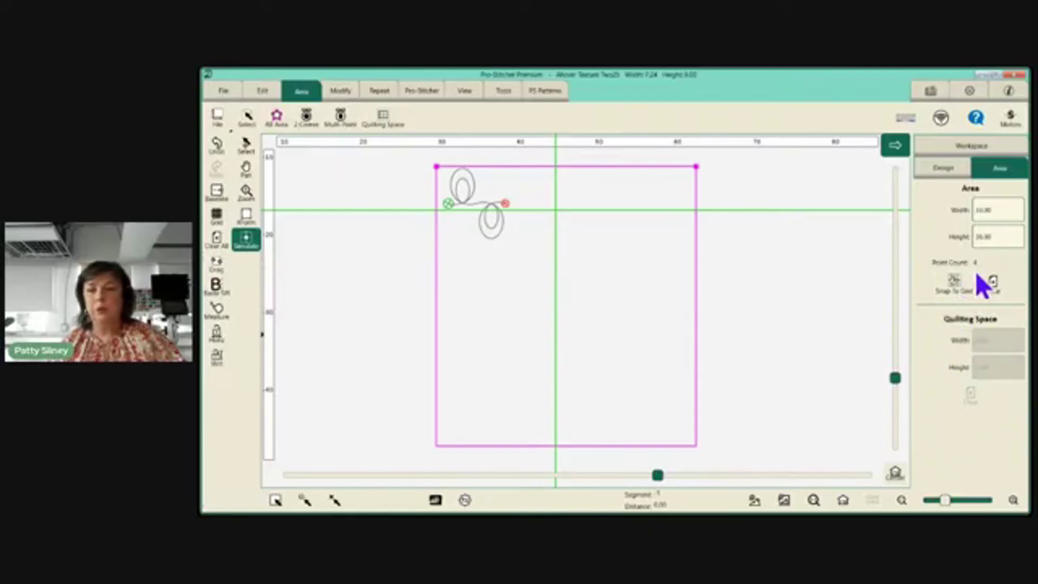
left_click(993, 284)
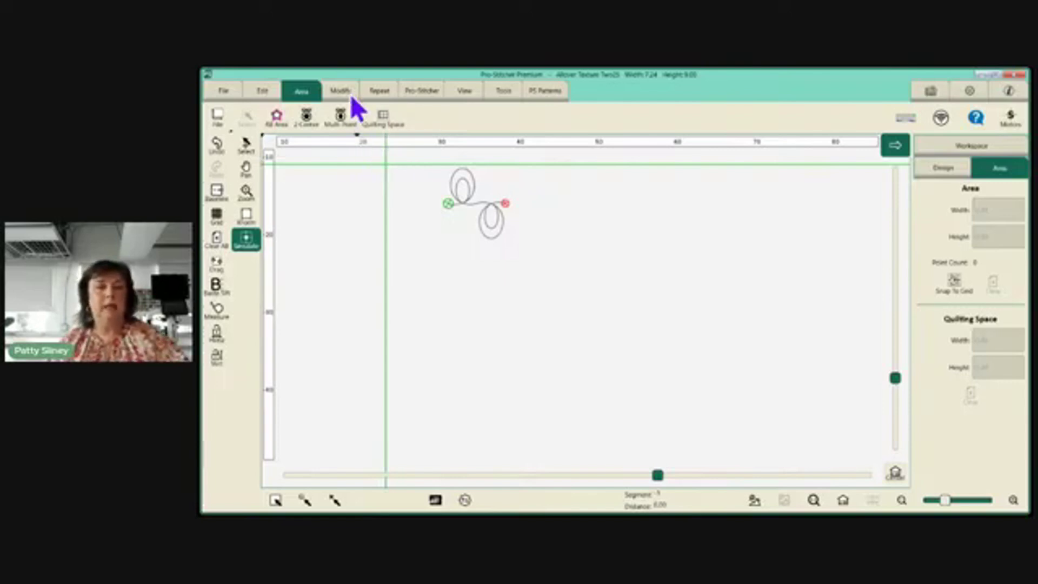
- Mark five multi-point area points along the border's upper edge, from its left corner to its right corner
left_click(340, 117)
left_click(385, 164)
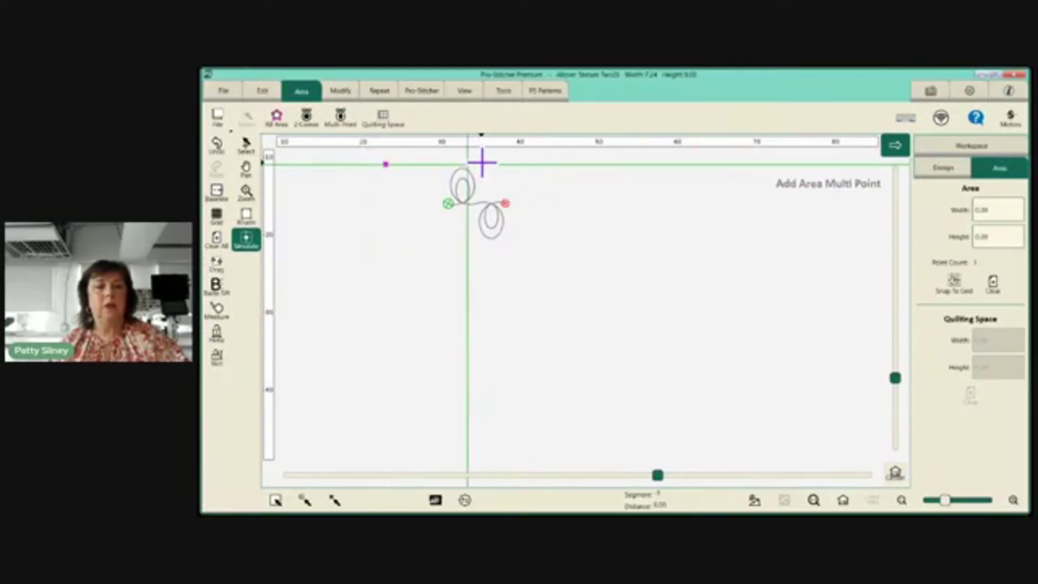
left_click(483, 162)
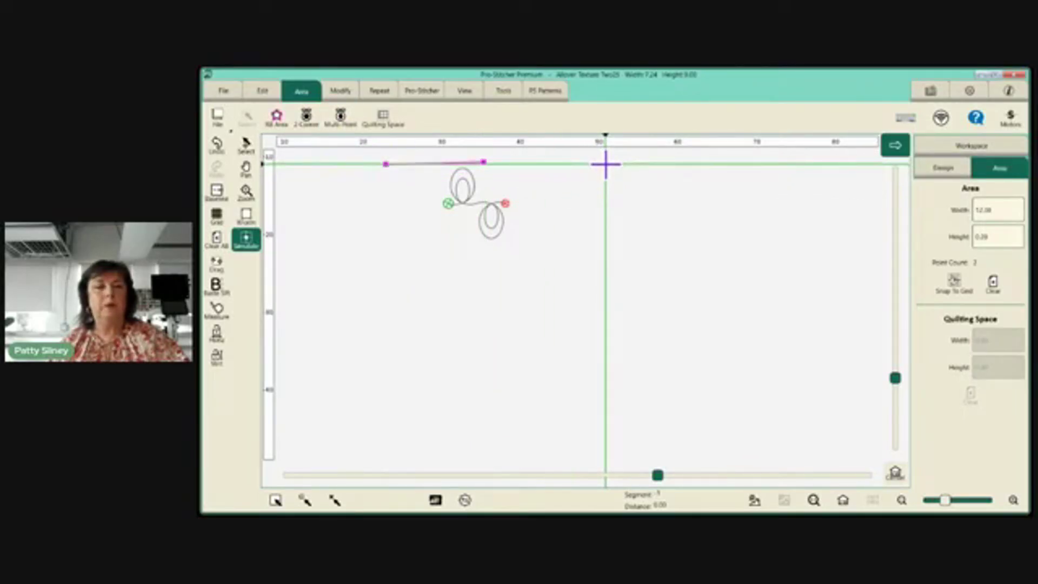
left_click(337, 115)
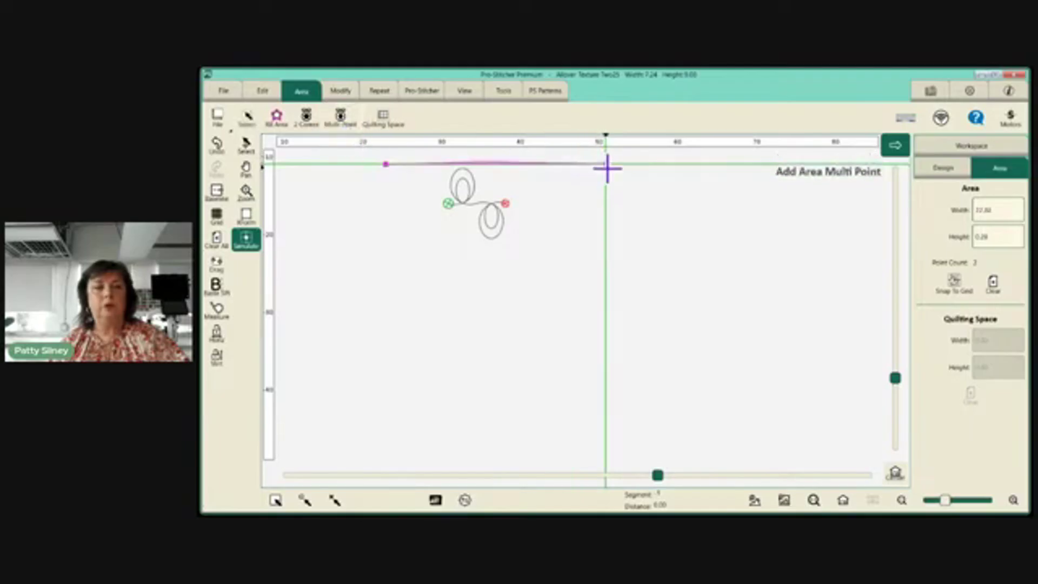
left_click(606, 164)
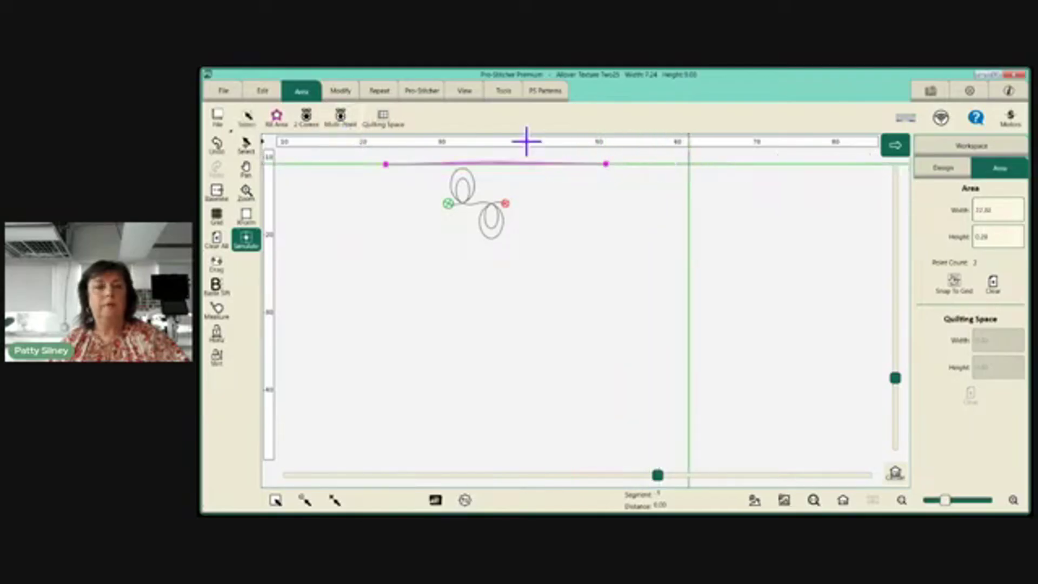
left_click(689, 163)
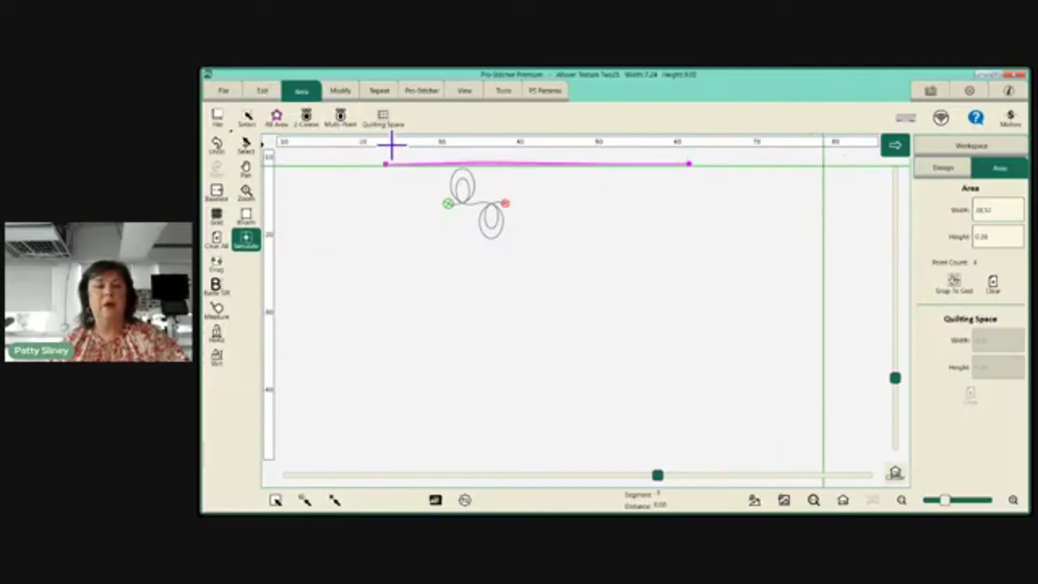
left_click(340, 125)
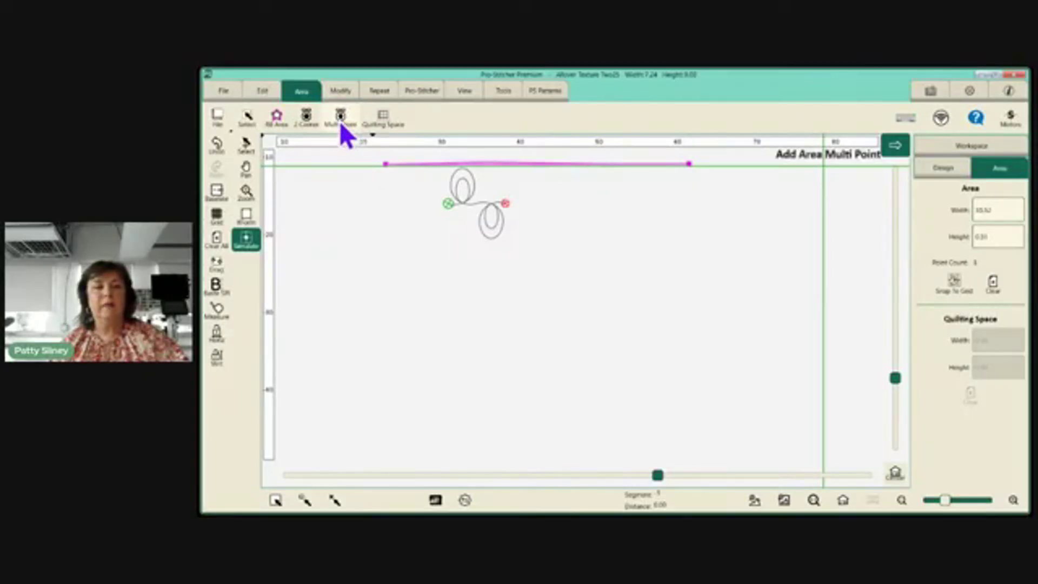
left_click(824, 187)
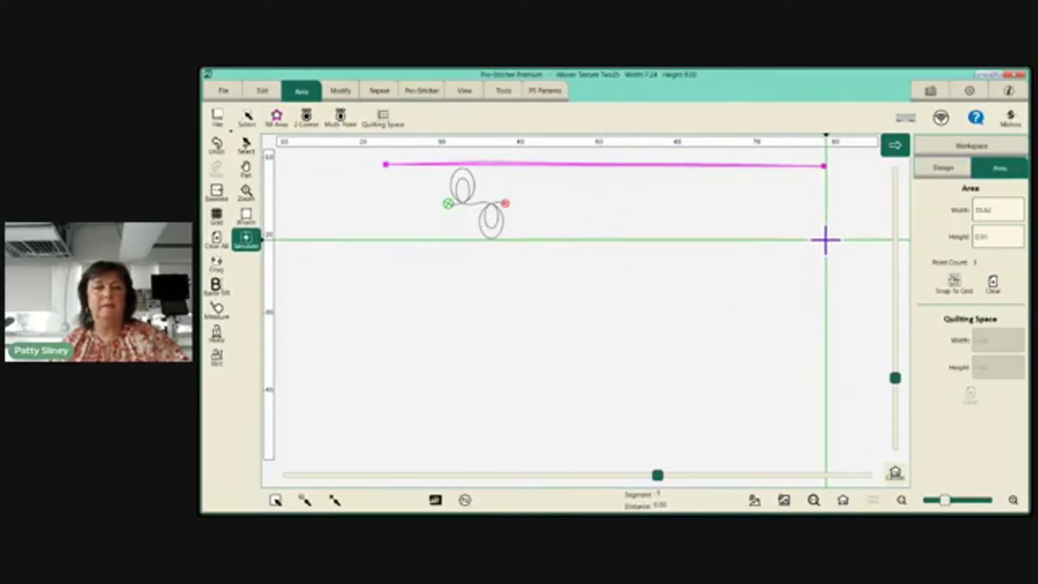
- Complete the multi-point area with lower right, lower middle and lower left points, about 56 wide and 11 high overall
left_click(340, 122)
left_click(825, 240)
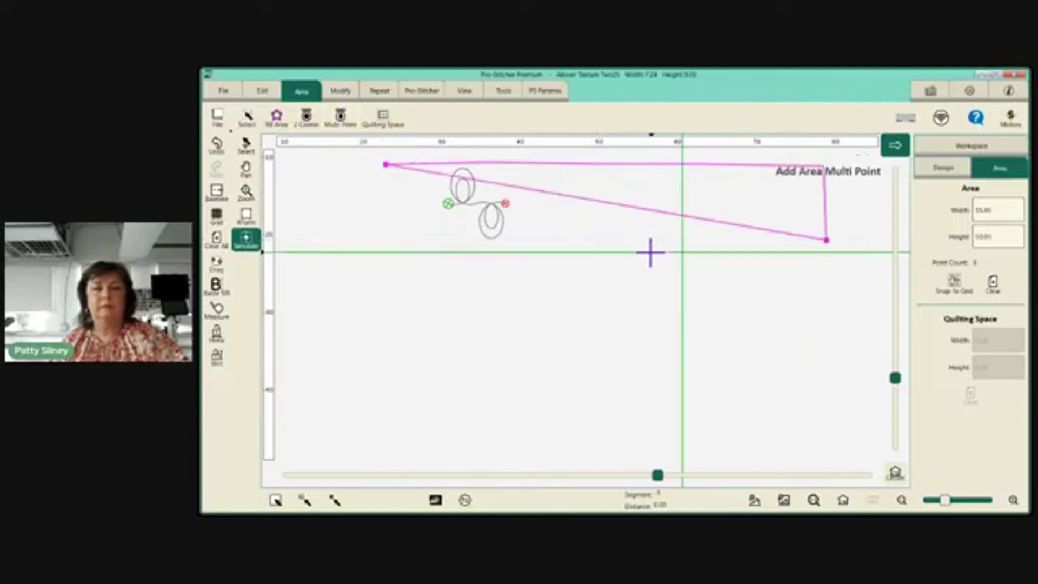
left_click(339, 122)
left_click(625, 246)
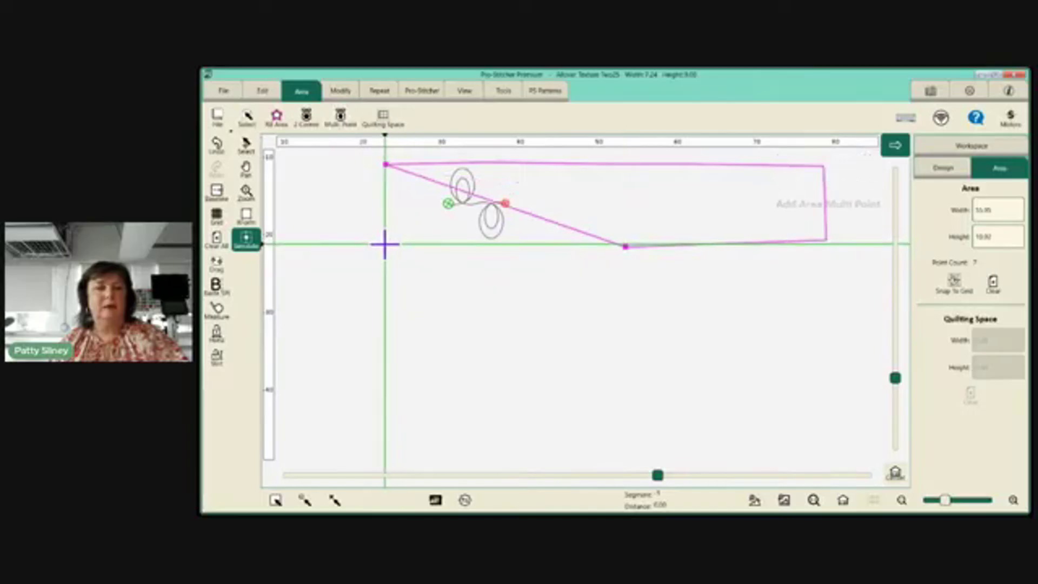
left_click(344, 133)
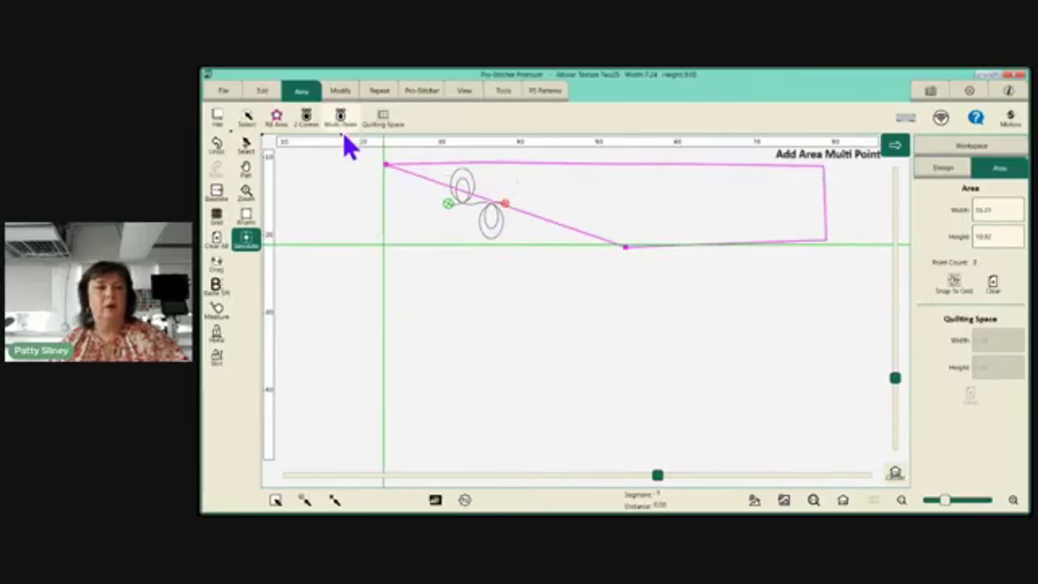
left_click(383, 244)
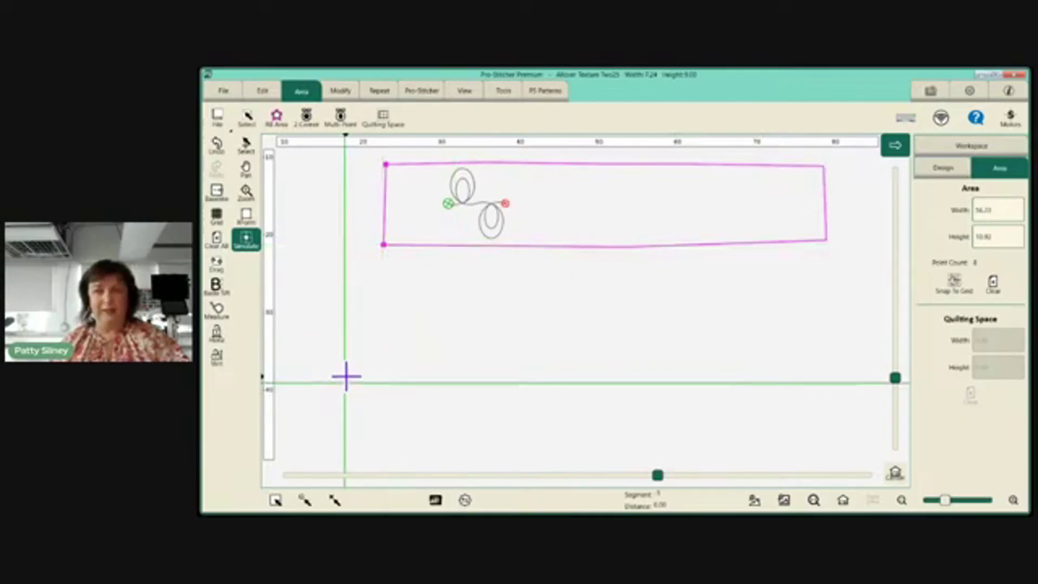
left_click(345, 381)
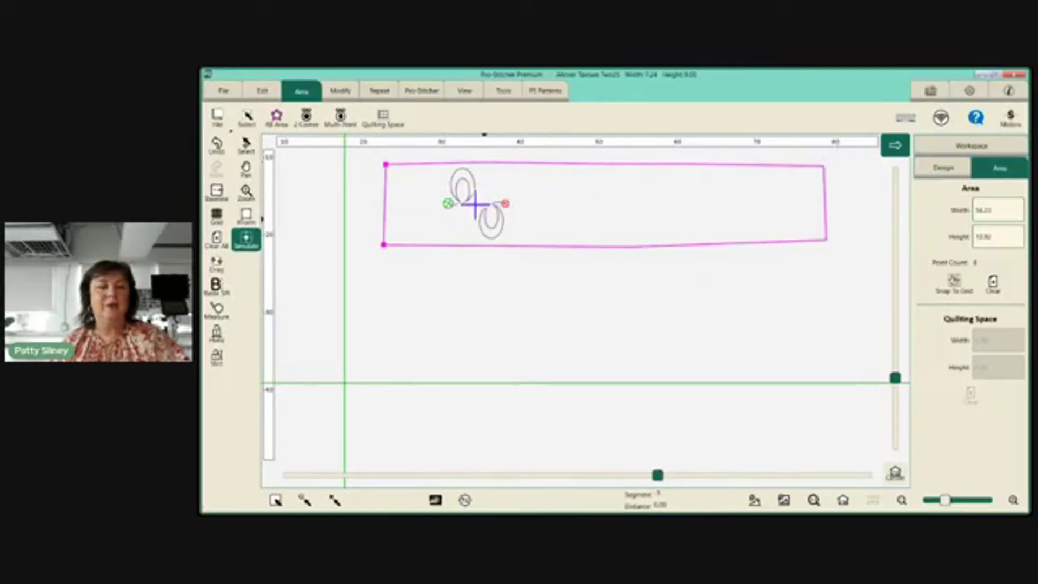
- Fill the border area with horizontal repeats of the loop design and raise the repeat count to 8
left_click(374, 94)
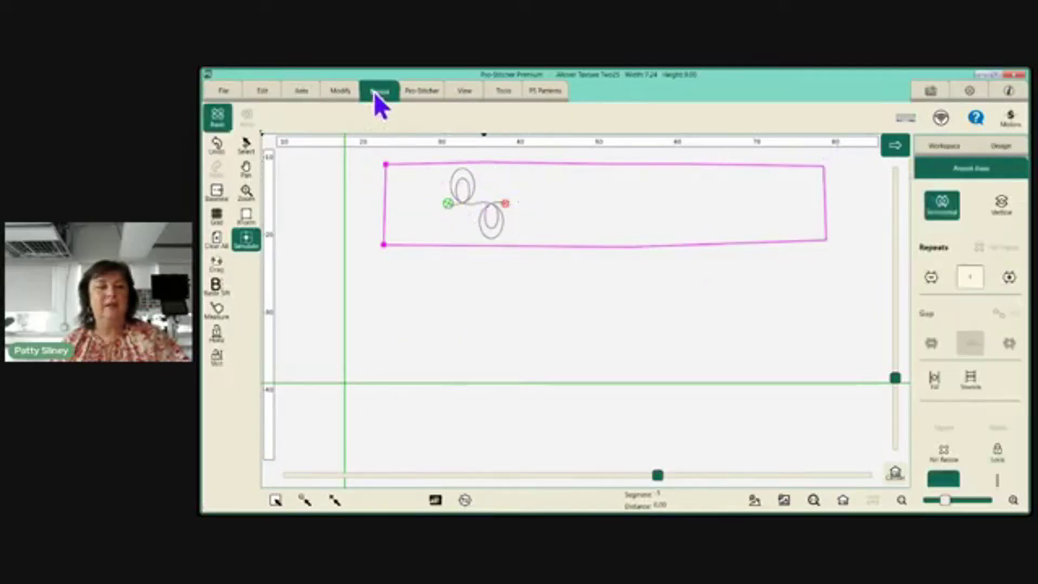
left_click(934, 380)
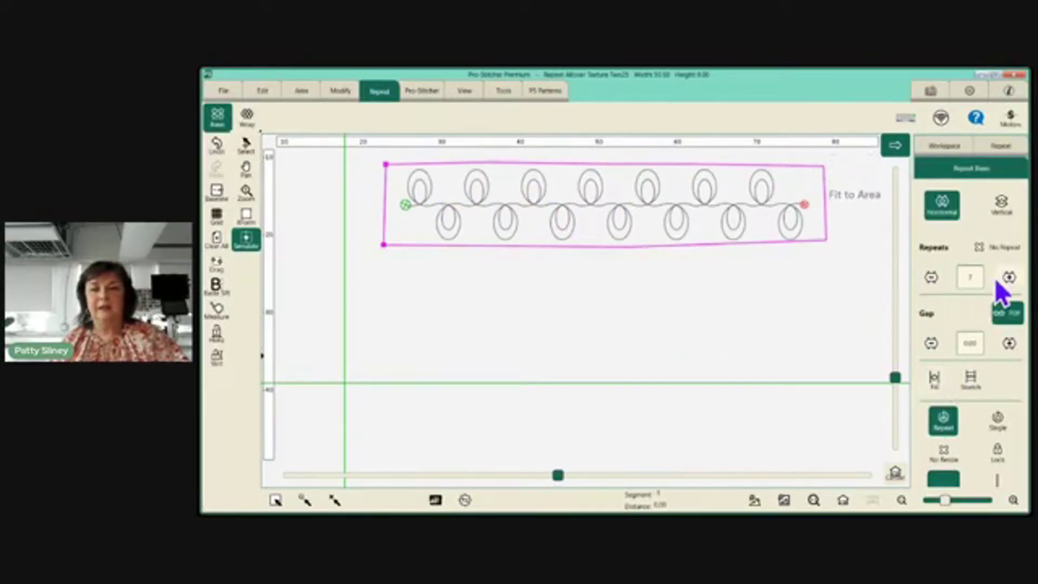
left_click(1009, 278)
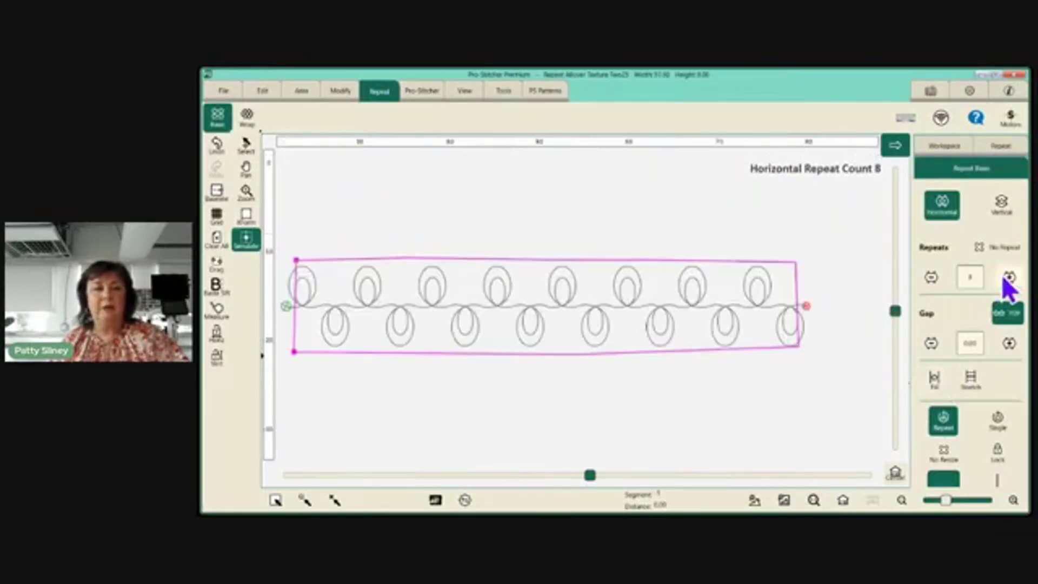
- Apply Border Skew to the repeated loop design so it conforms to the multi-point area
left_click(340, 92)
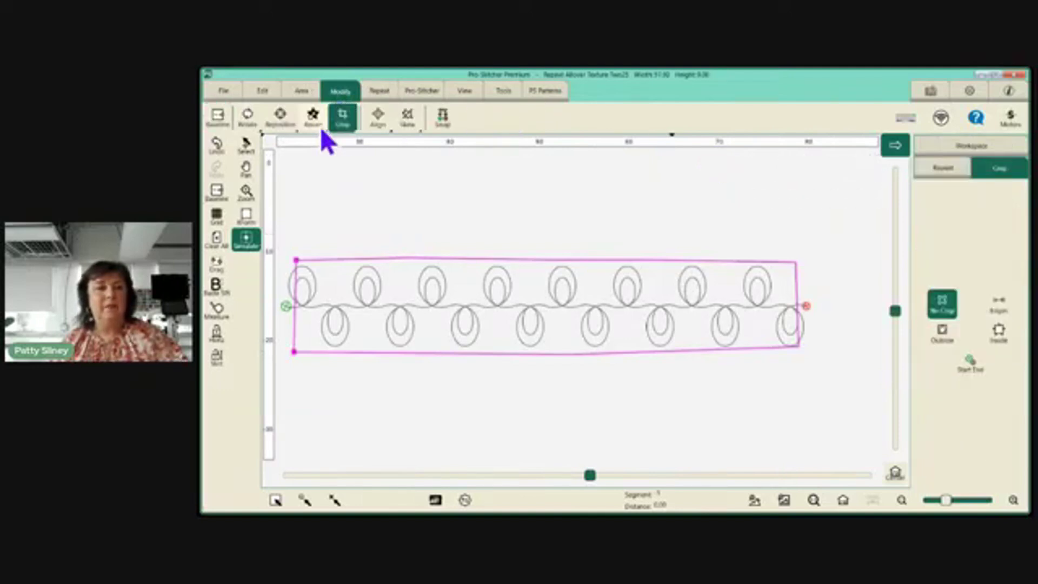
left_click(409, 118)
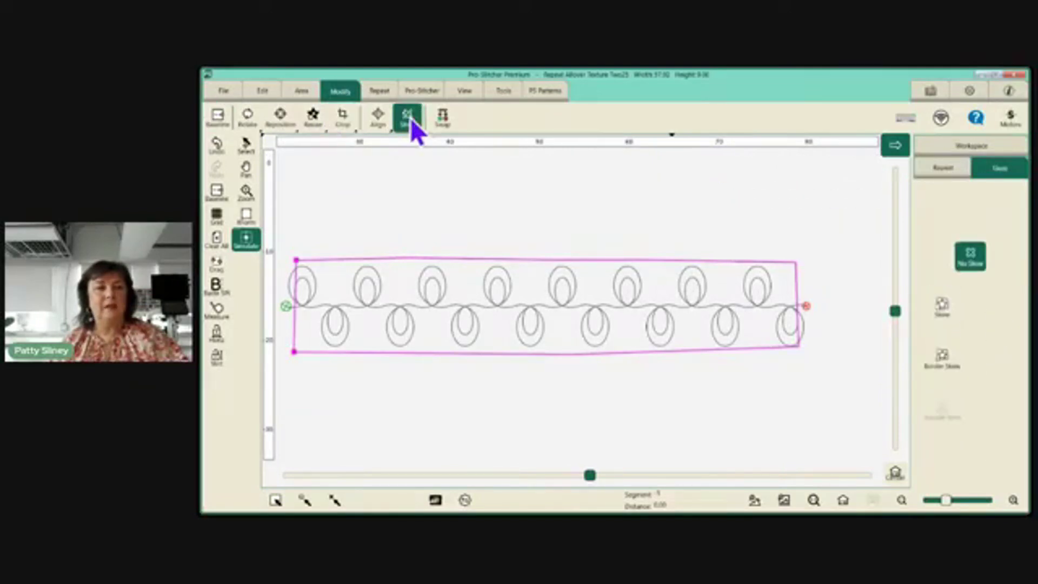
left_click(944, 365)
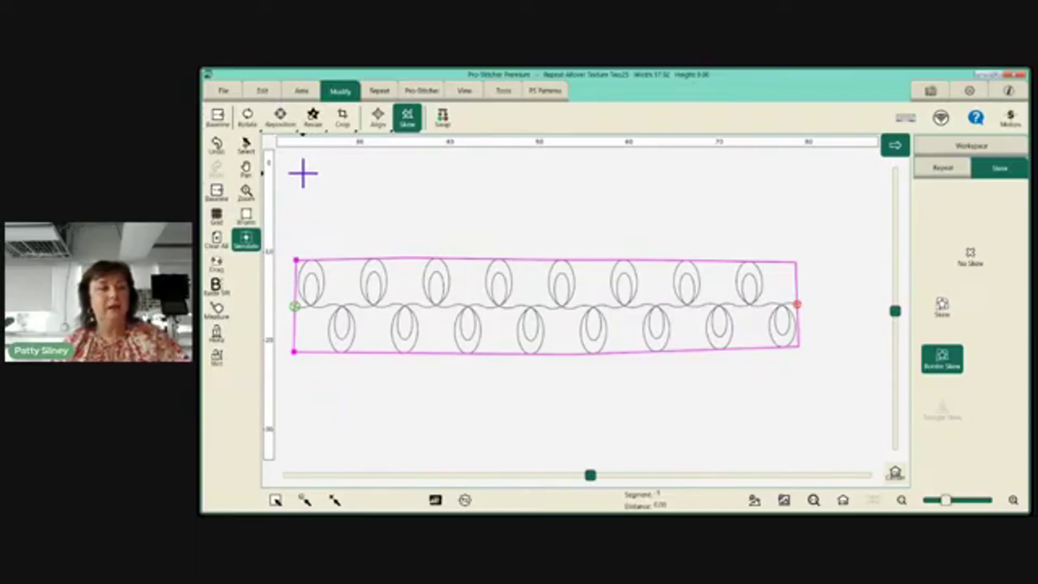
- Define a quilting space by two opposite corners surrounding the border area, about 67 wide and 23 high
left_click(298, 93)
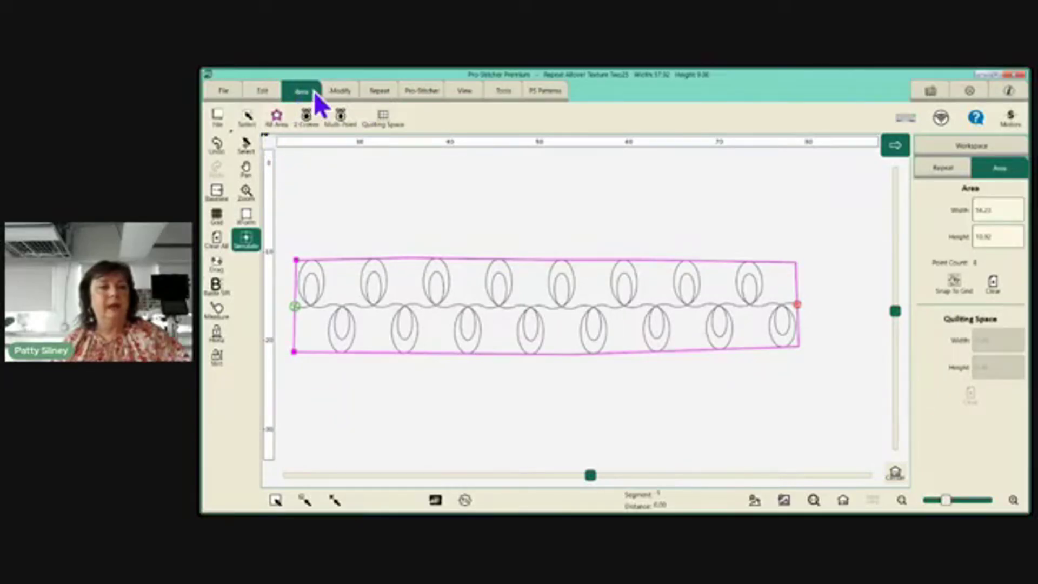
left_click(381, 116)
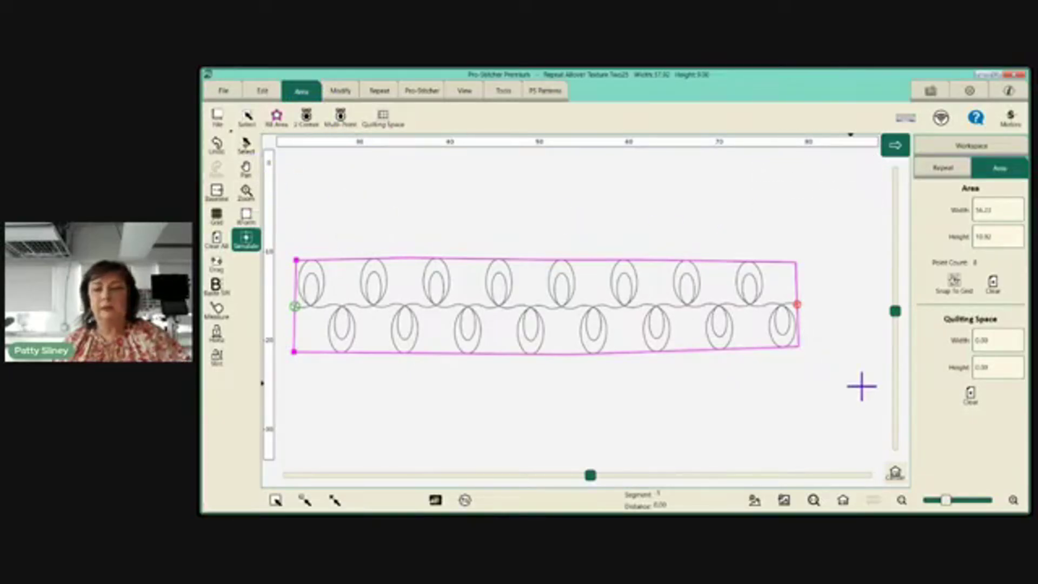
left_click(970, 397)
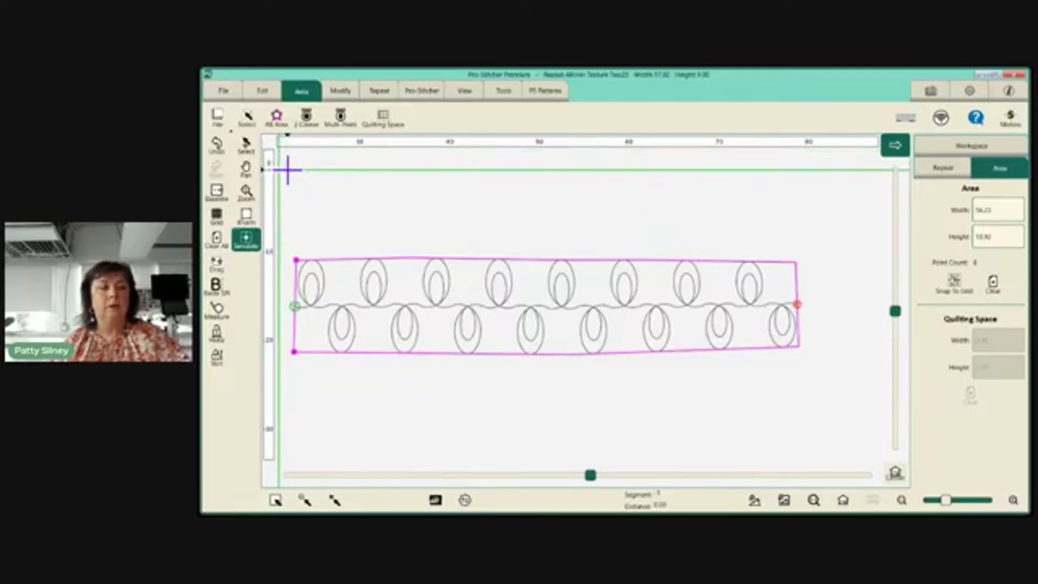
left_click(380, 119)
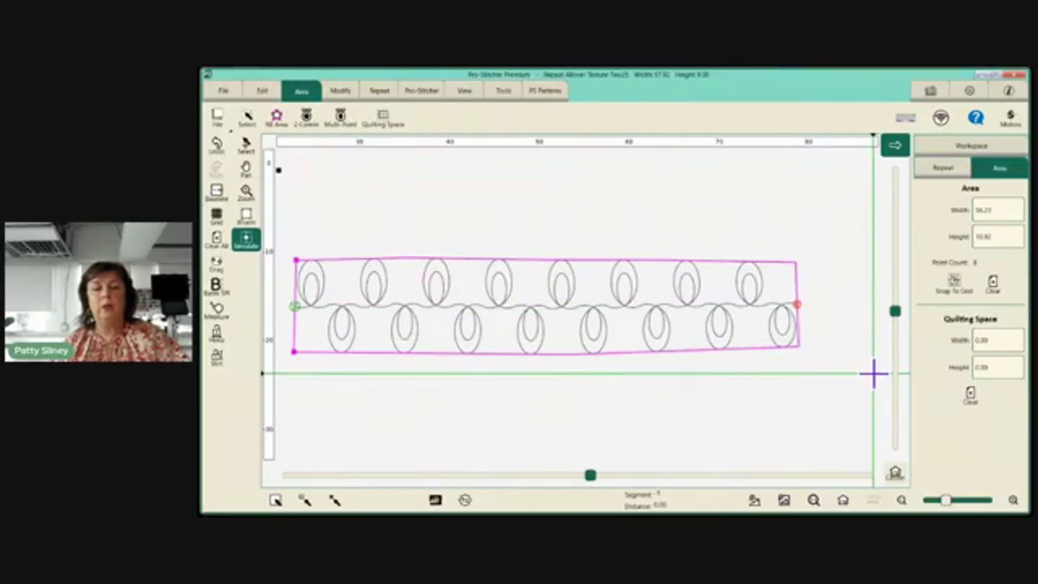
left_click(384, 119)
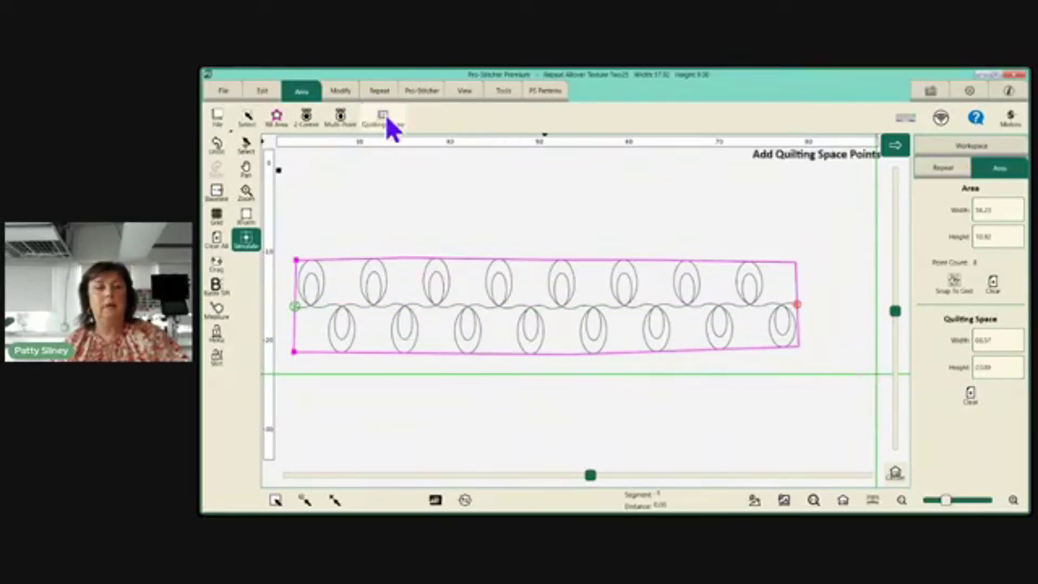
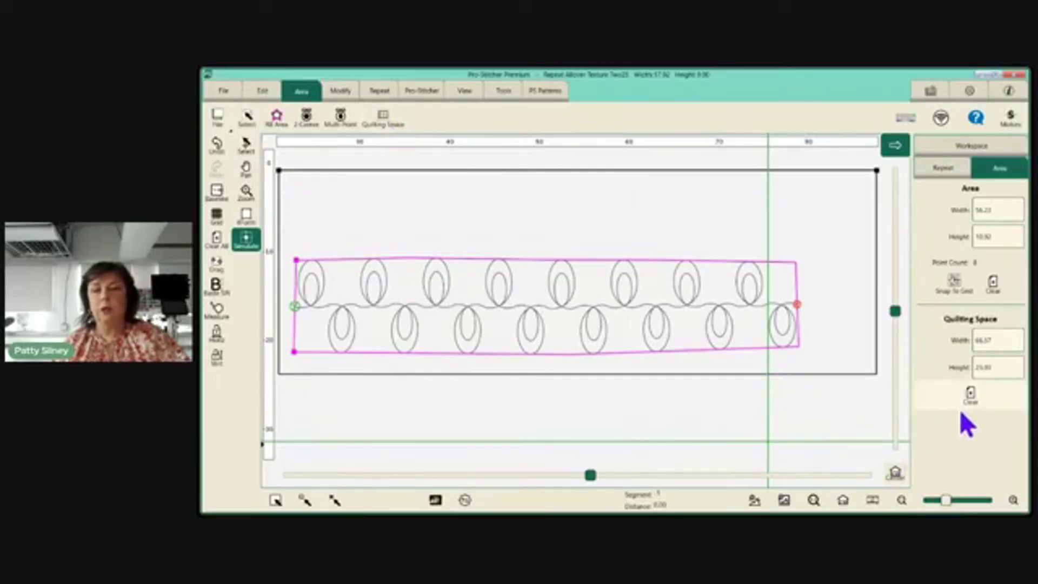
- Clear the quilting space and remove the repeated loop border with its area from the workspace
left_click(969, 394)
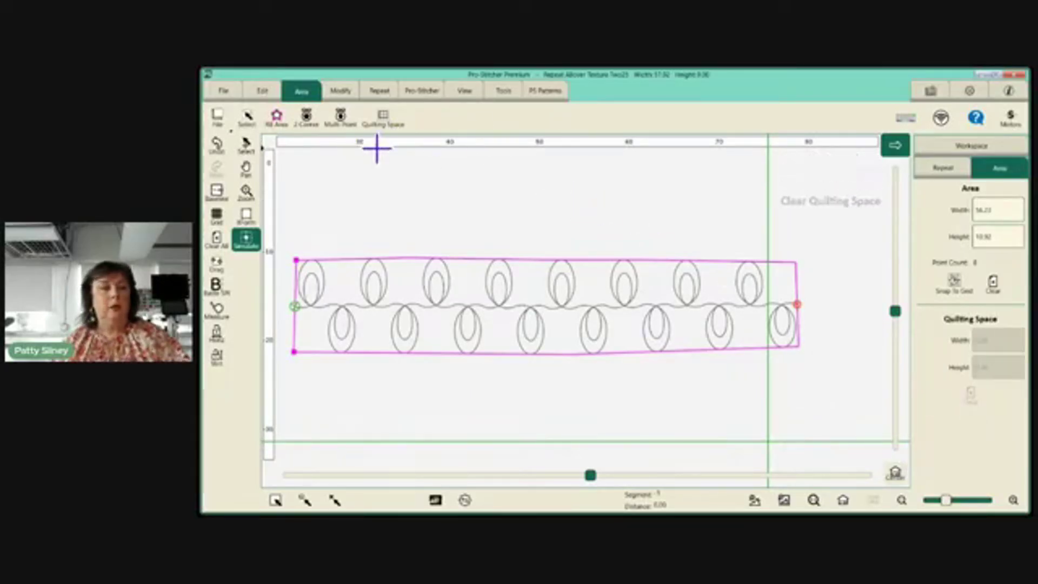
left_click(340, 94)
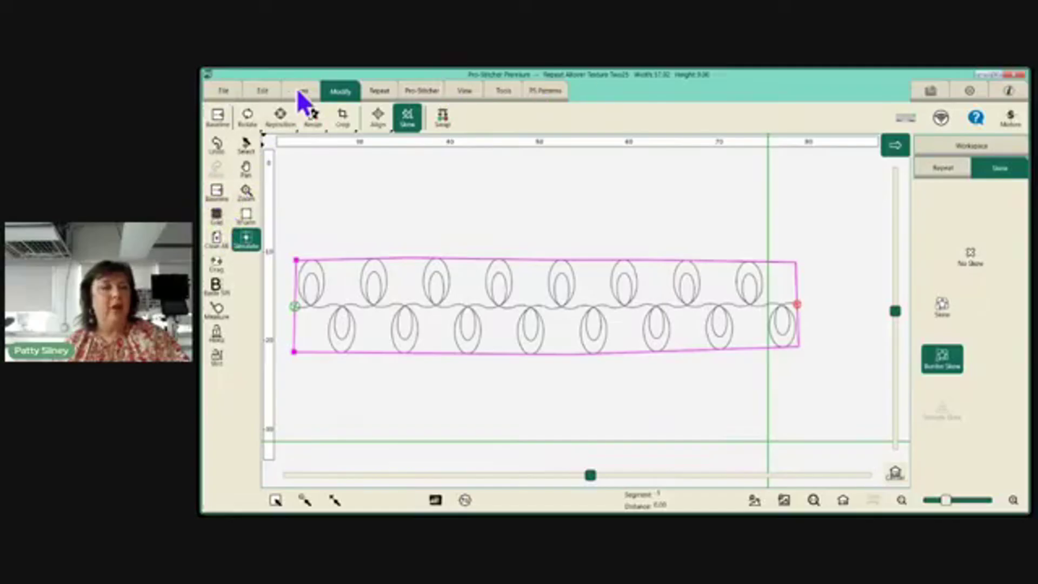
left_click(248, 118)
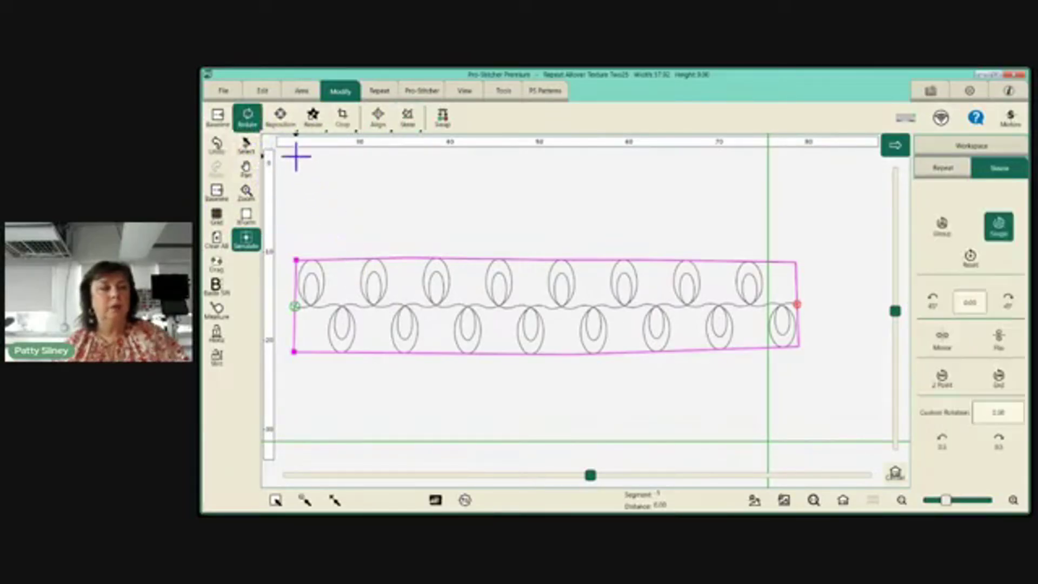
left_click(224, 93)
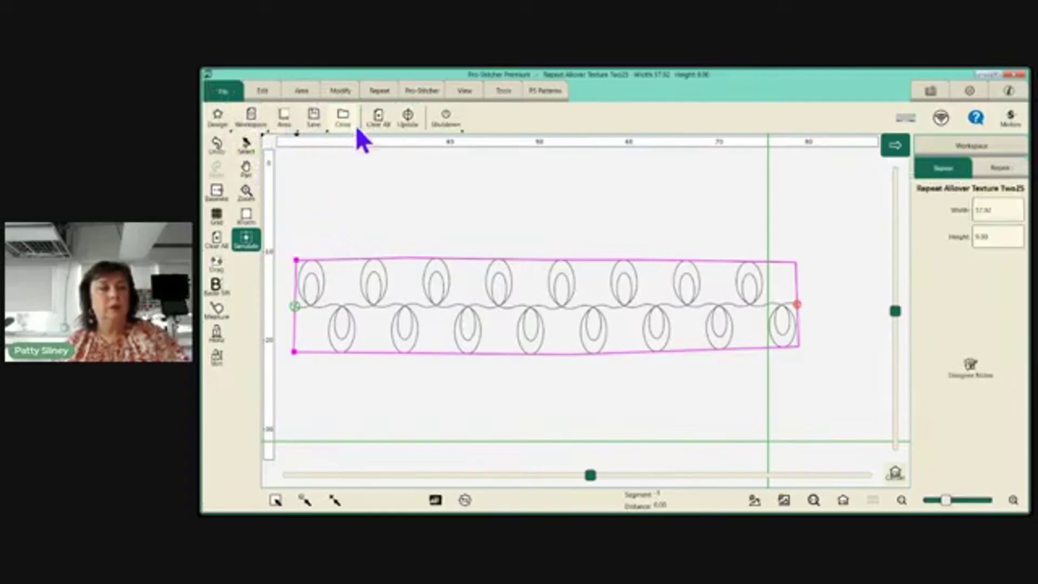
left_click(385, 119)
left_click(334, 92)
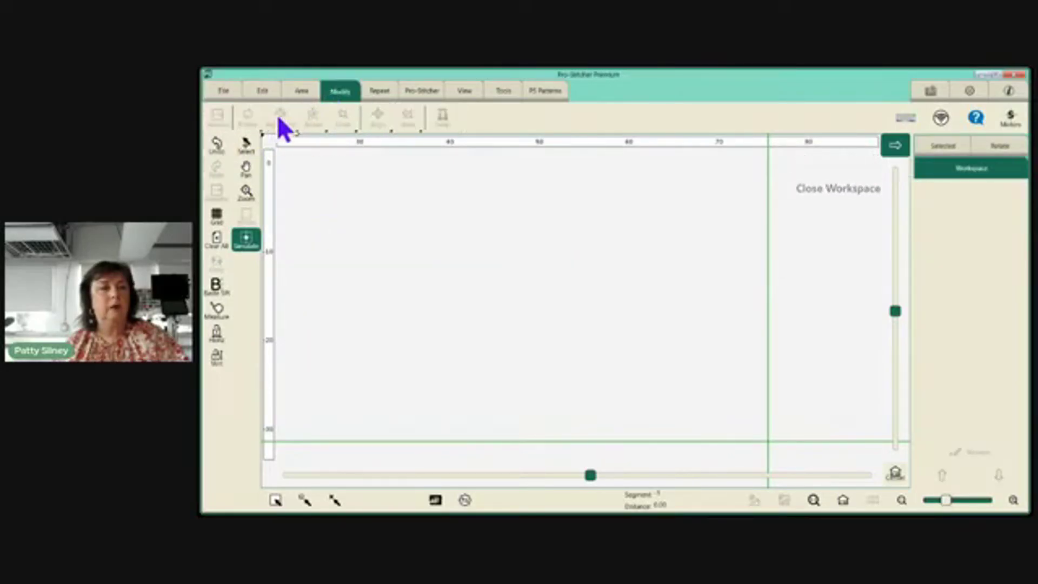
- Load the recently used Clover Edge to Edge design into the empty workspace
left_click(222, 93)
left_click(216, 116)
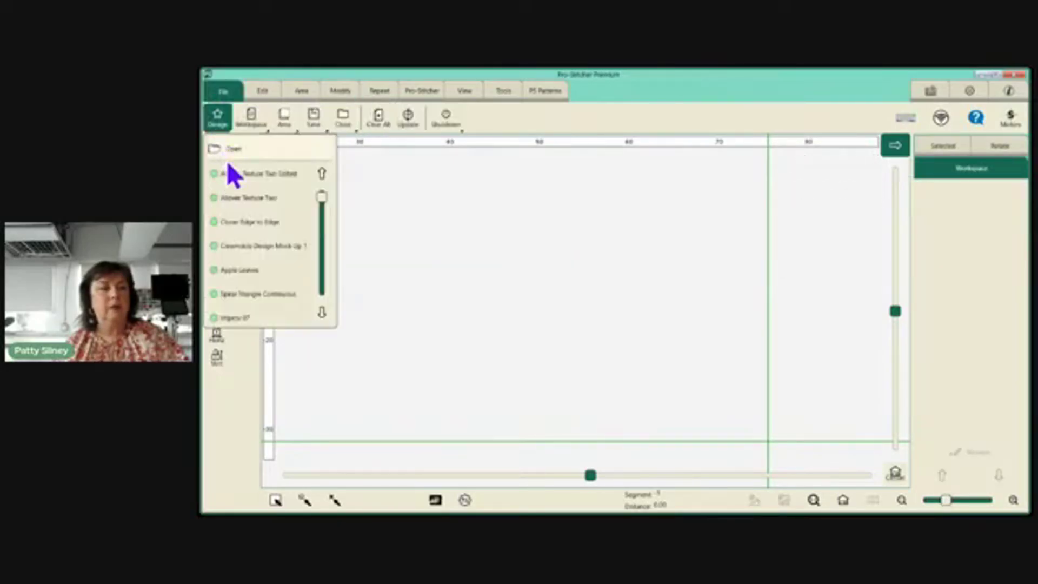
left_click(254, 222)
- Rotate the clover design clockwise in four 45-degree increments to 180 degrees
left_click(338, 90)
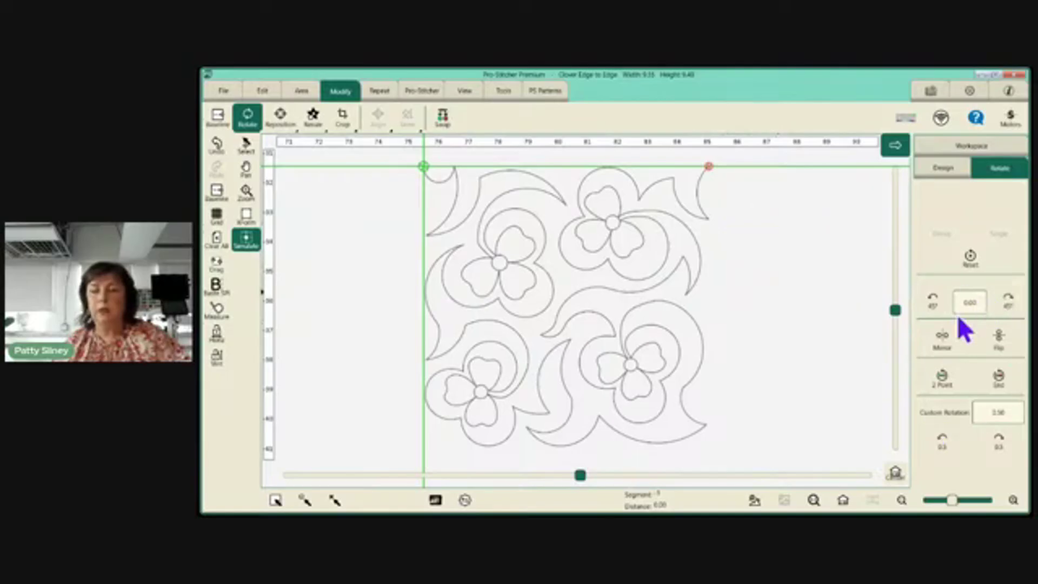
left_click(1009, 301)
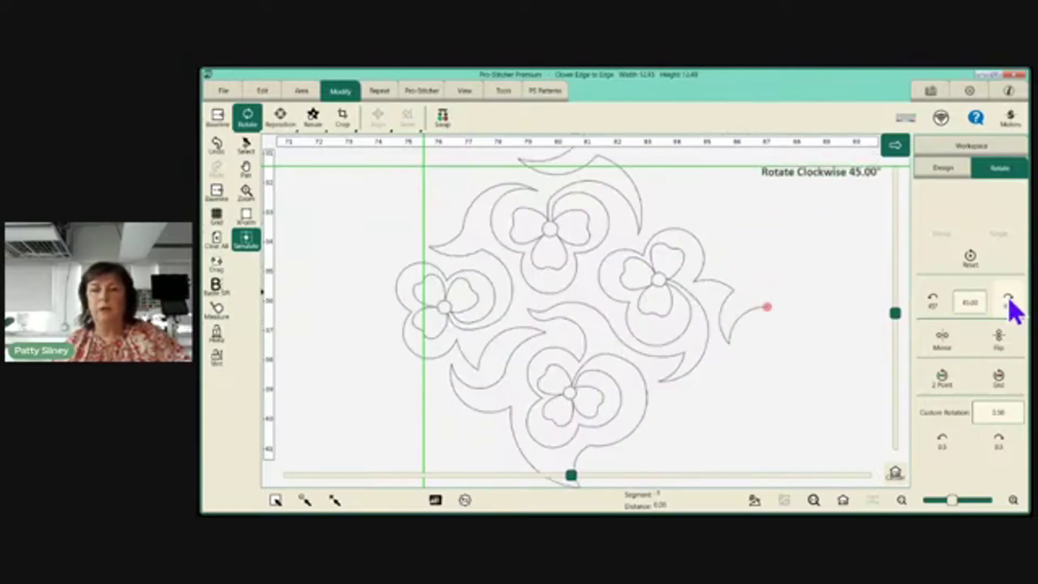
left_click(1008, 300)
left_click(1009, 301)
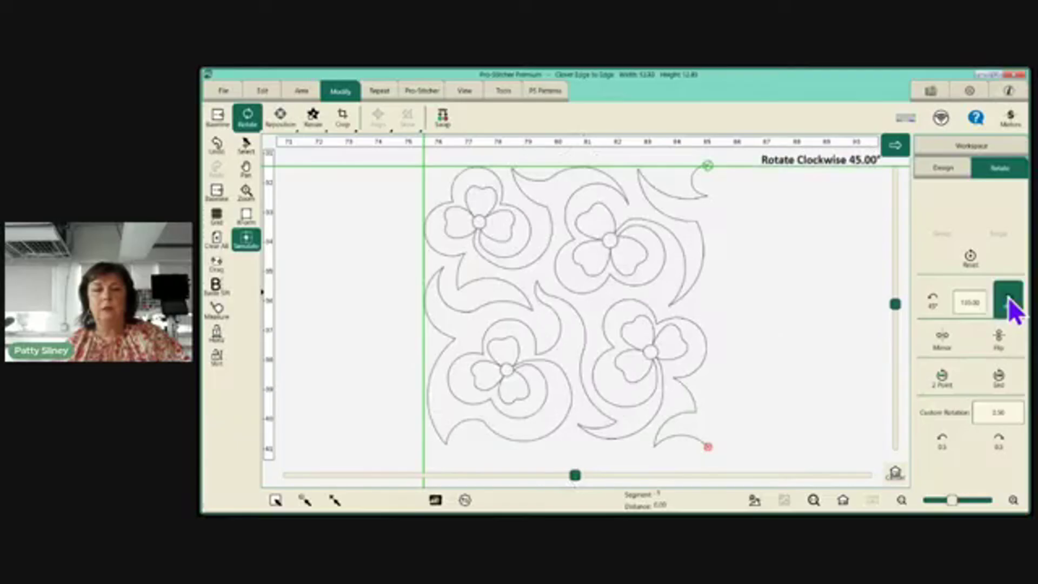
left_click(1009, 301)
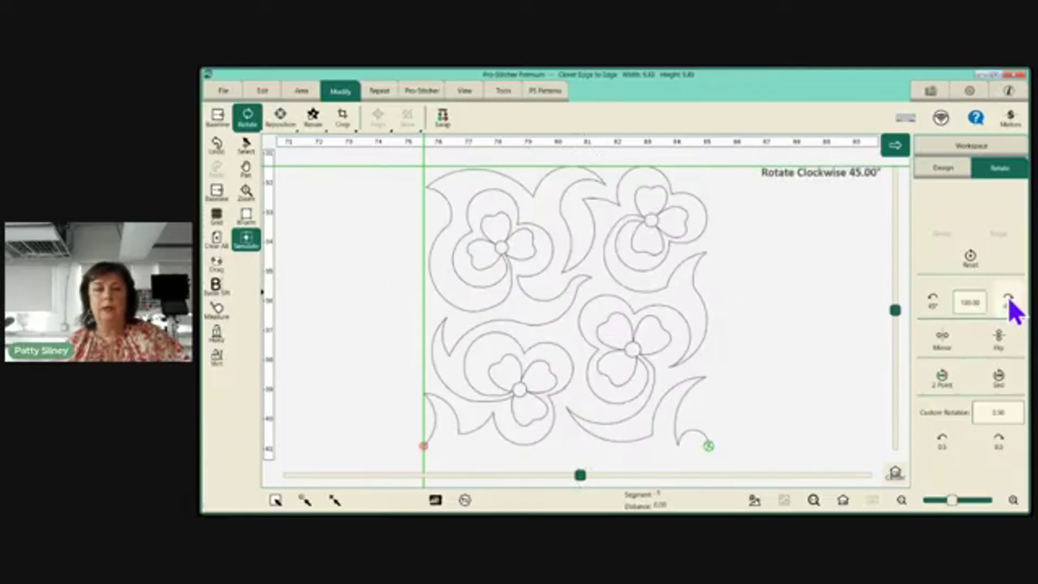
- Rotate the clover design counter-clockwise in four 45-degree increments back to 0 degrees
left_click(939, 304)
left_click(939, 303)
left_click(939, 303)
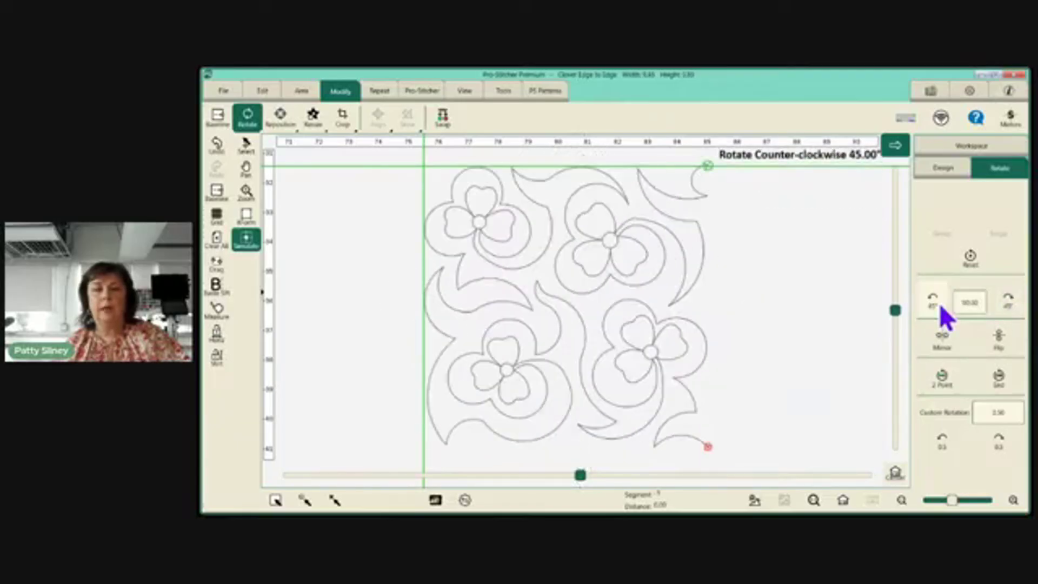
left_click(939, 303)
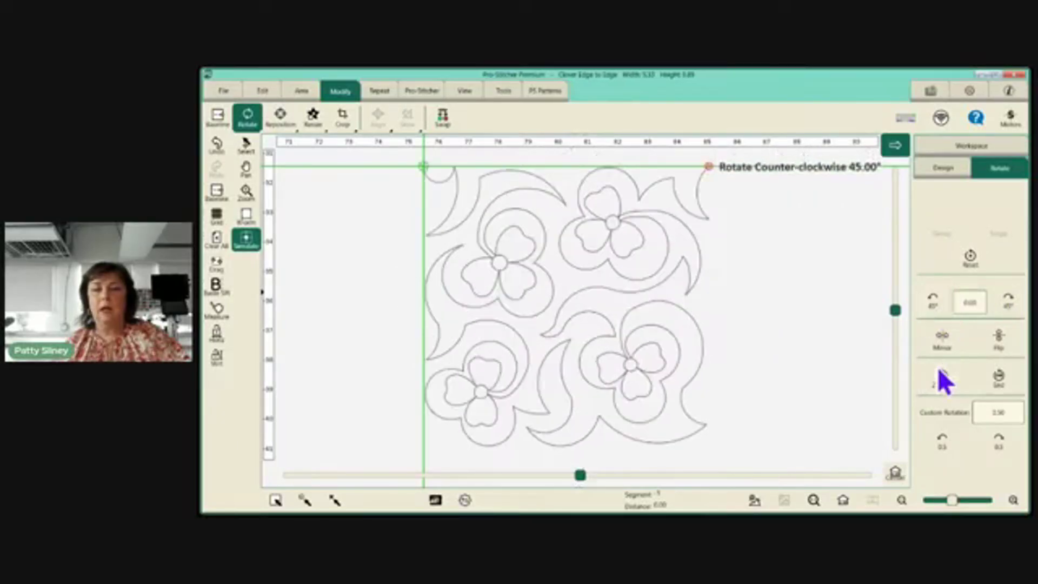
- Mirror the clover design, swap its start and end points, and flip it
left_click(938, 345)
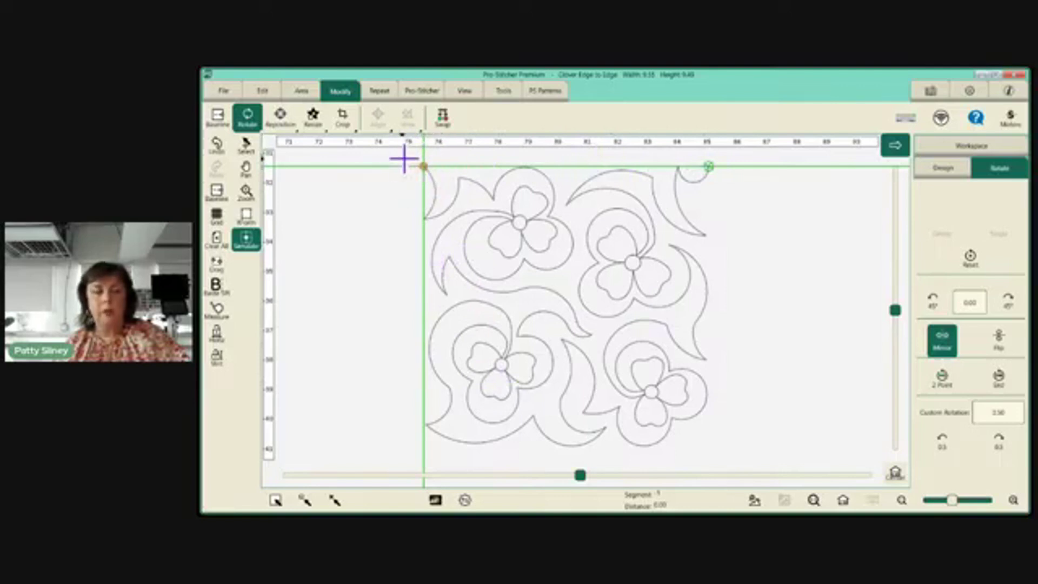
left_click(441, 118)
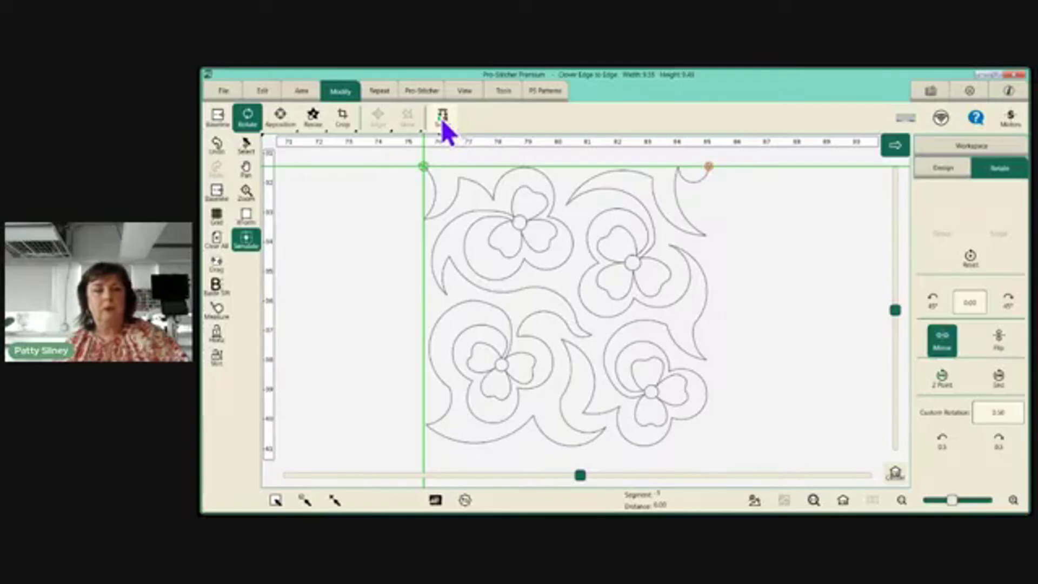
left_click(996, 339)
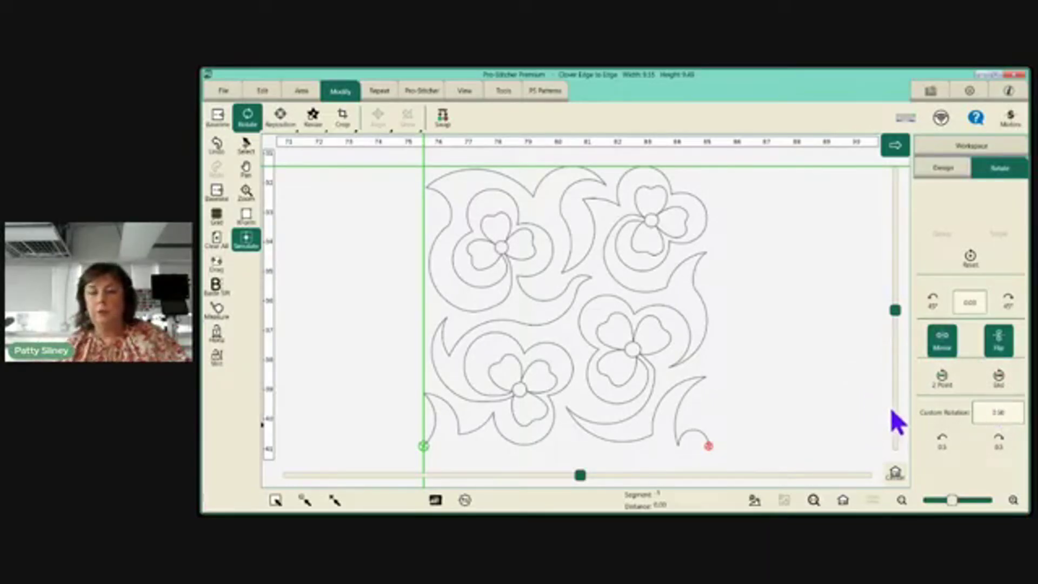
- Set the custom rotation increment to 0.01 and rotate the clover design slightly clockwise with it
left_click(948, 395)
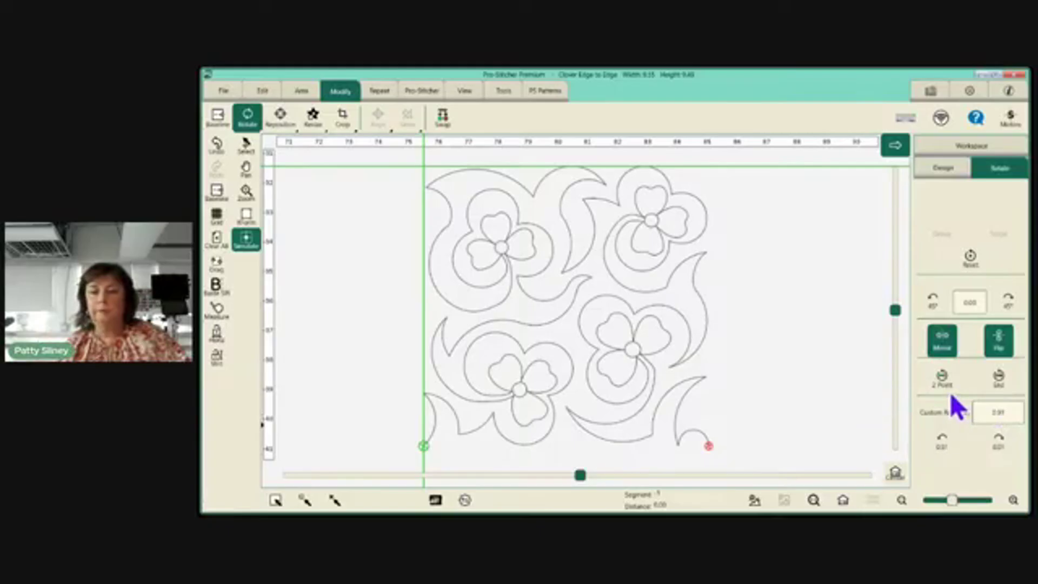
left_click(999, 441)
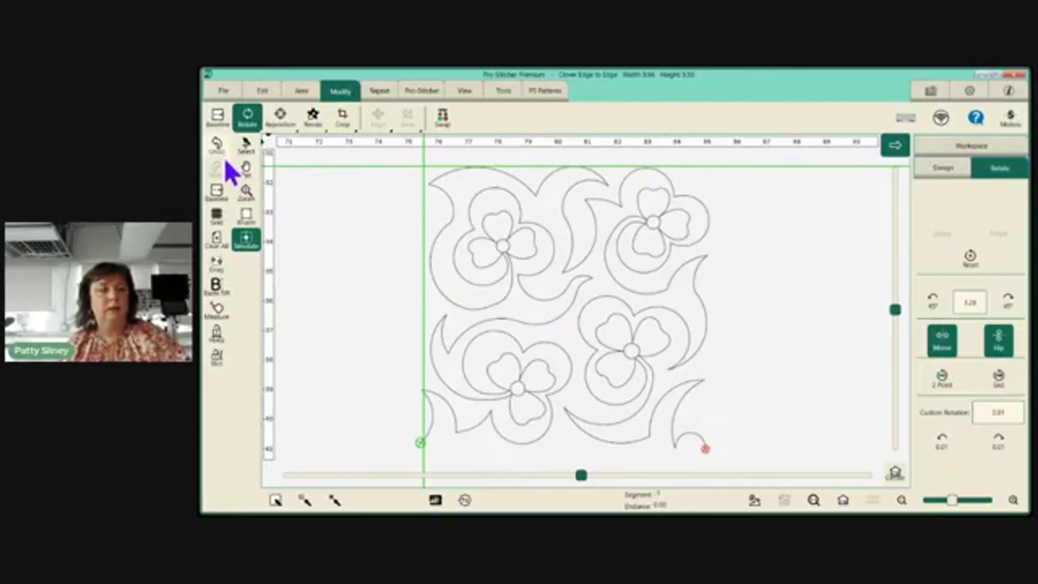
- Clear the workspace and load a fresh copy of Clover Edge to Edge with the Reposition options open
left_click(222, 92)
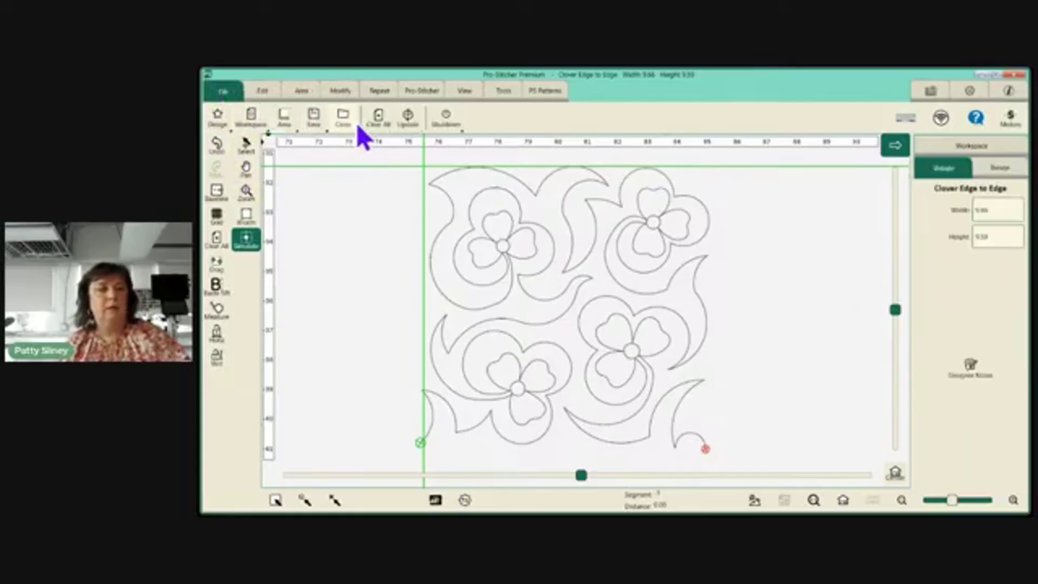
left_click(374, 119)
left_click(219, 120)
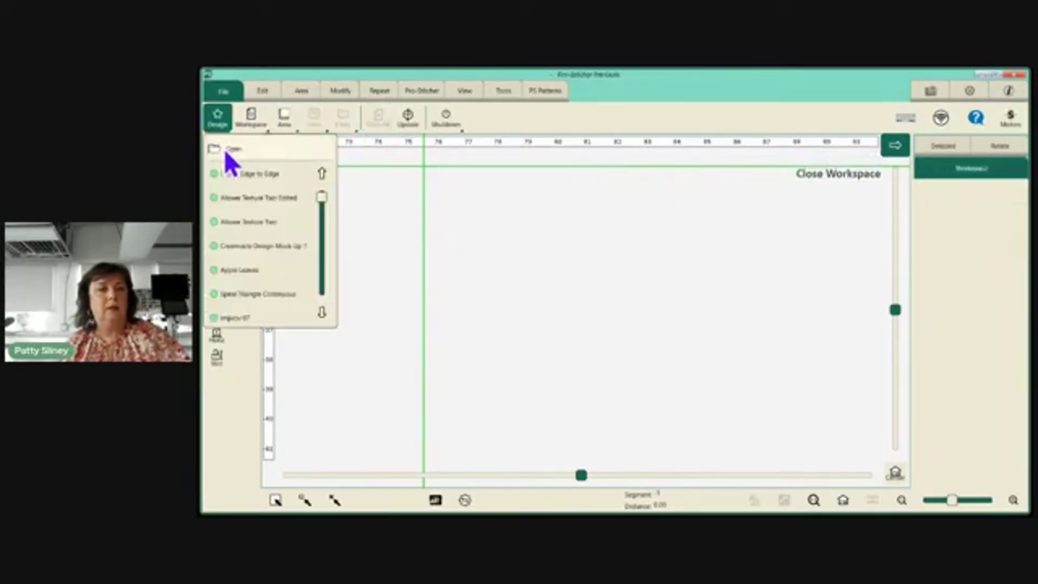
left_click(251, 175)
left_click(334, 96)
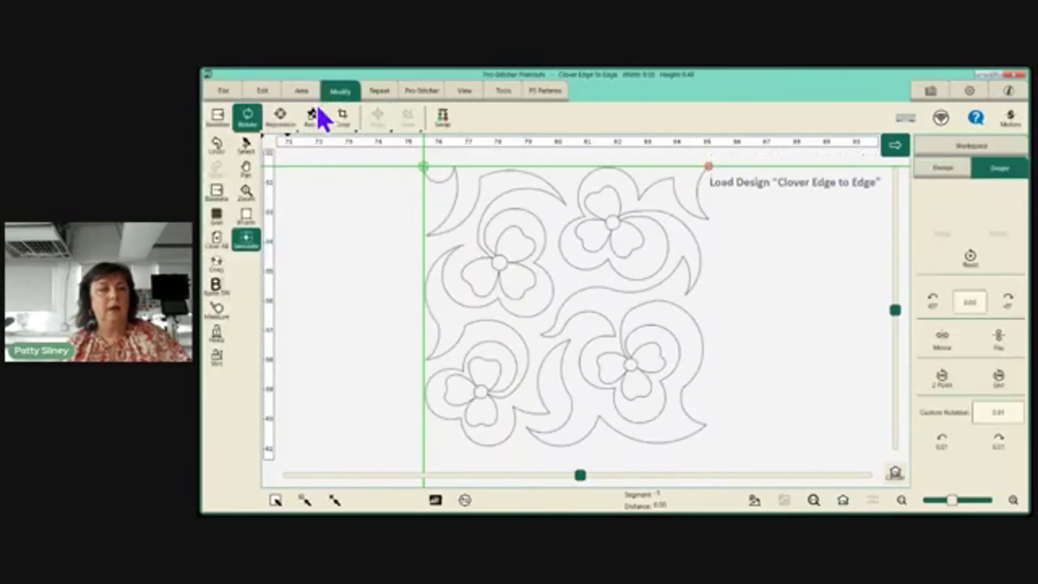
left_click(281, 117)
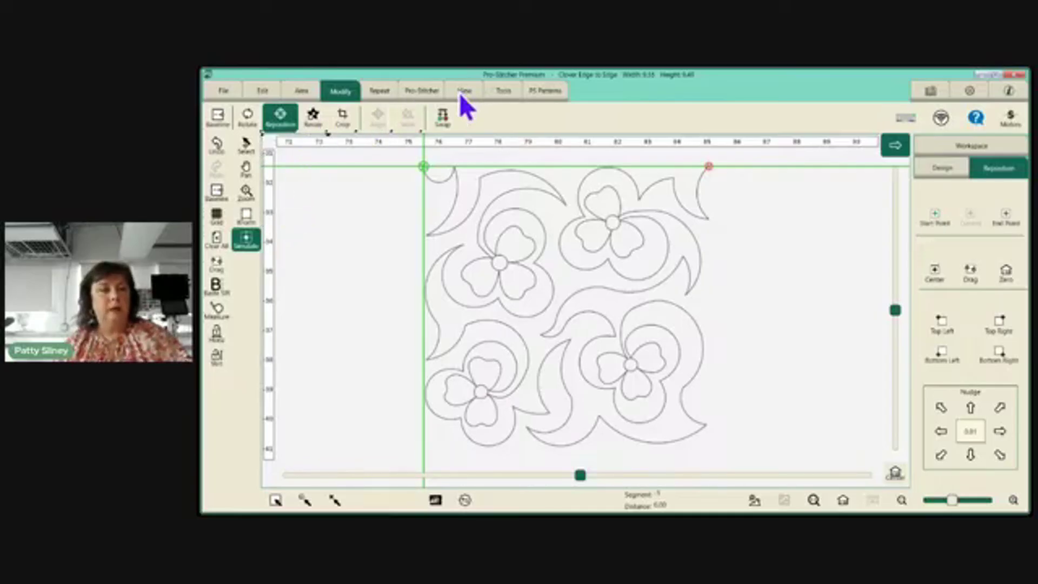
- Create a two-corner area starting at the clover design's start point, about 30 wide and 36 high
left_click(298, 89)
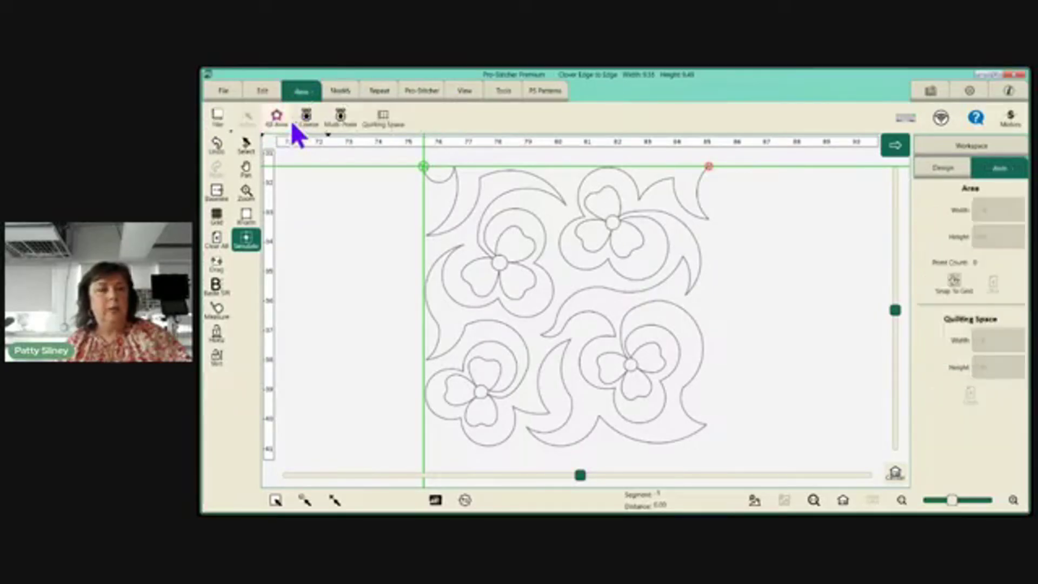
left_click(306, 115)
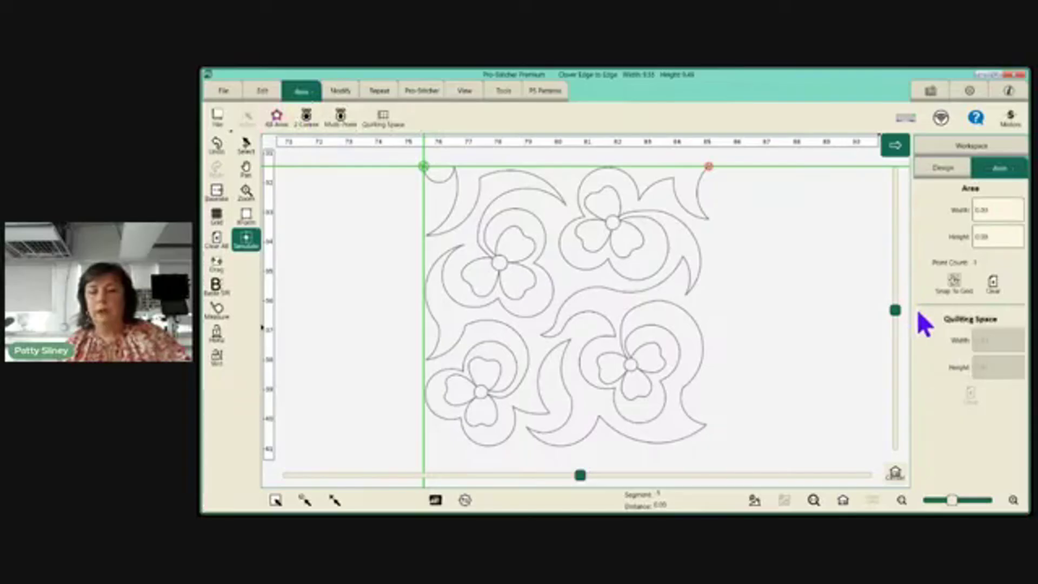
type("20")
key("Return")
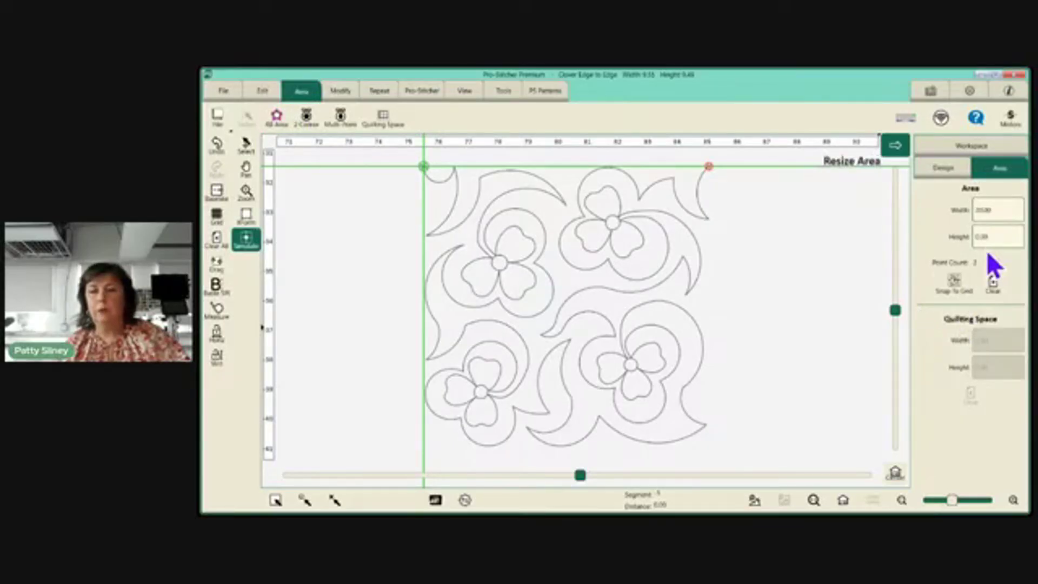
double_click(980, 236)
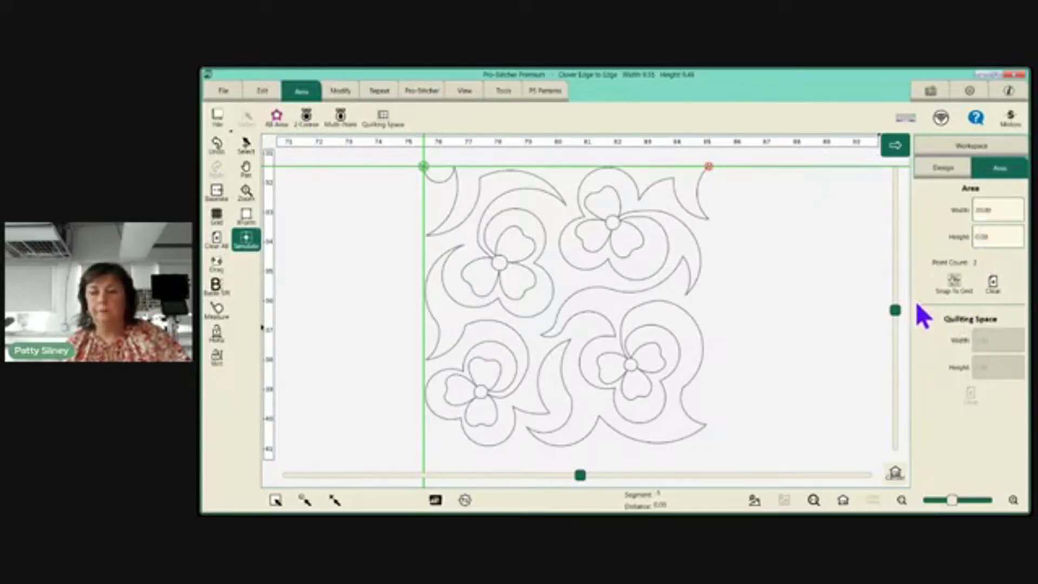
type("20")
key("Return")
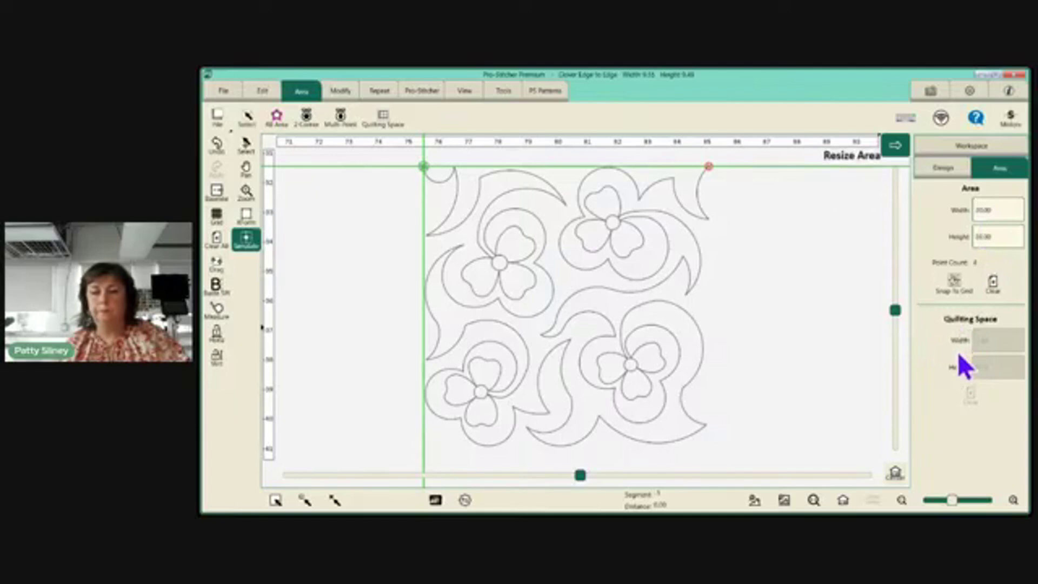
left_click(842, 502)
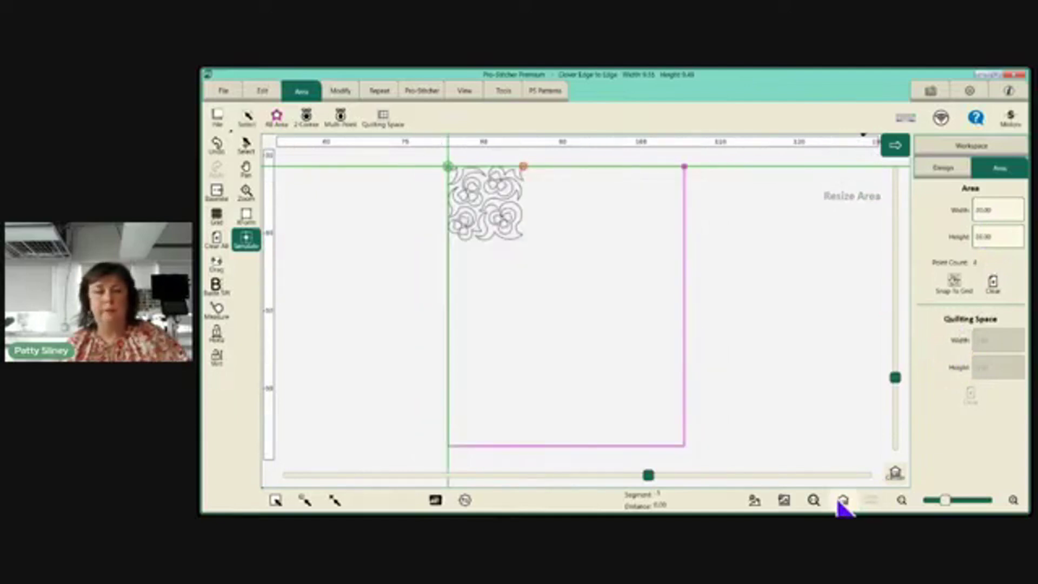
- Try repositioning the clover design's start point to the crosshair placed outside the area's upper left corner, and undo the move
left_click(334, 98)
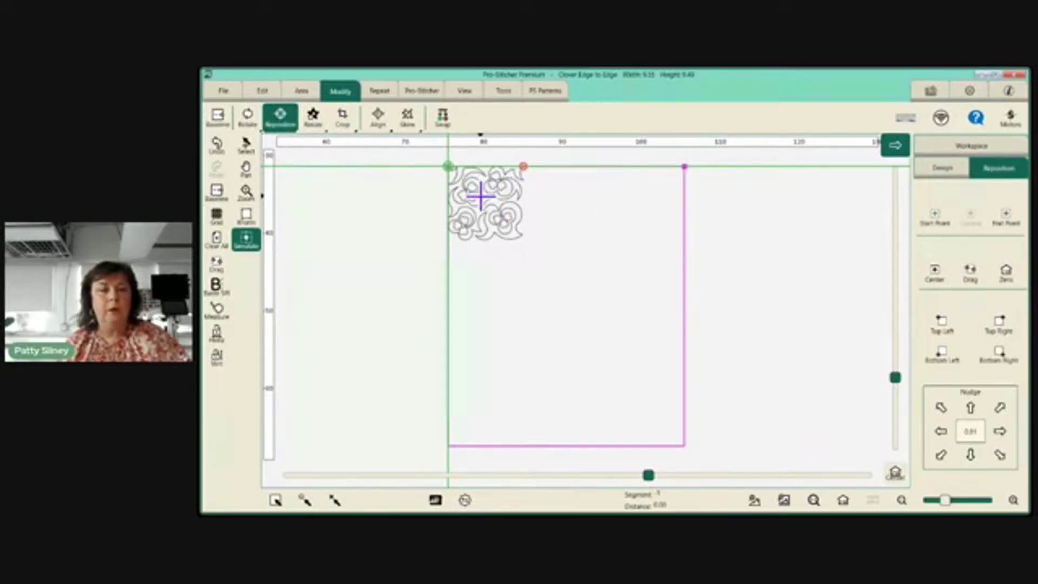
left_click_drag(410, 173, 376, 157)
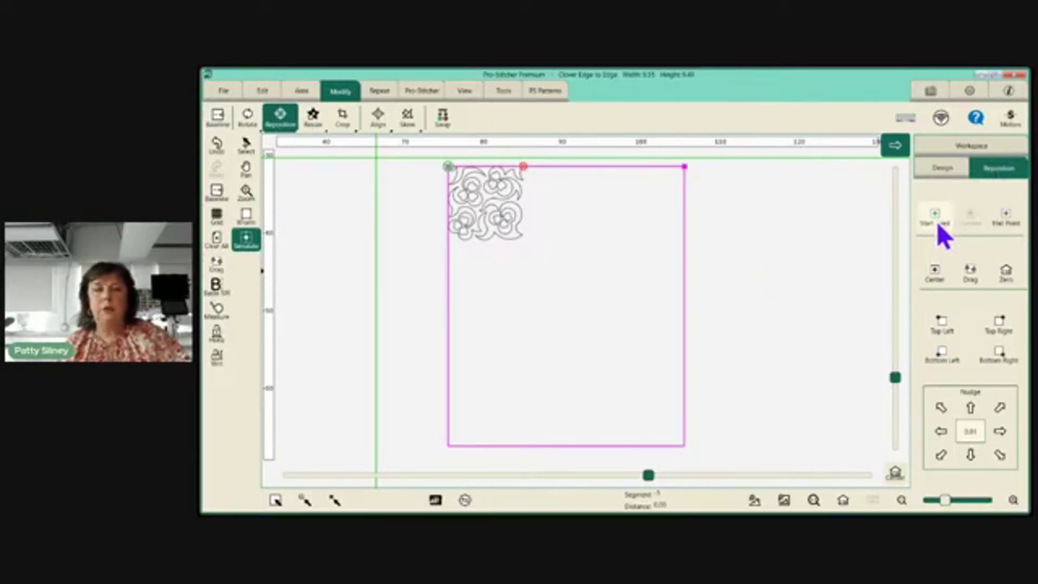
left_click(924, 214)
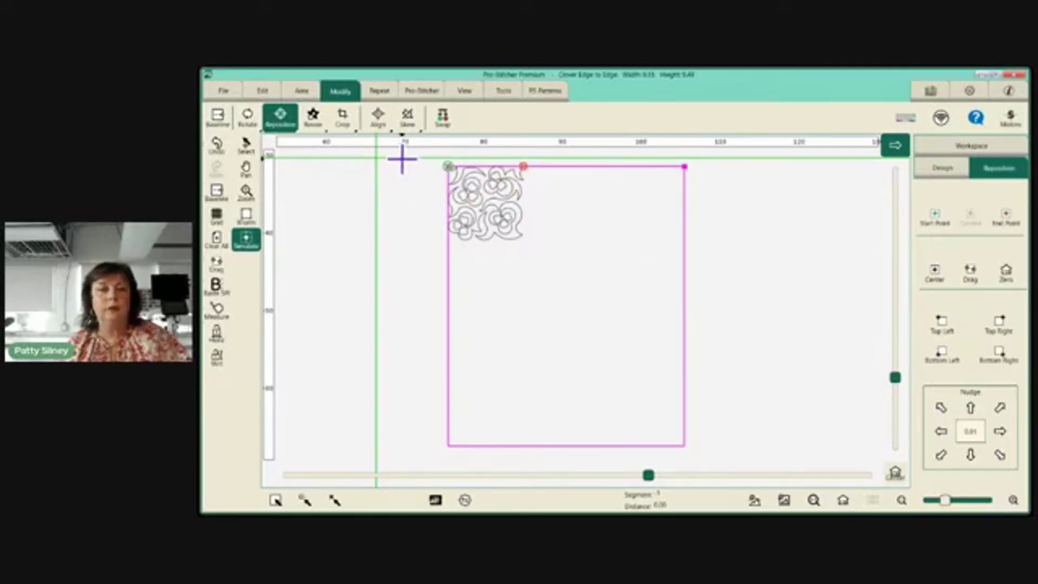
left_click(936, 217)
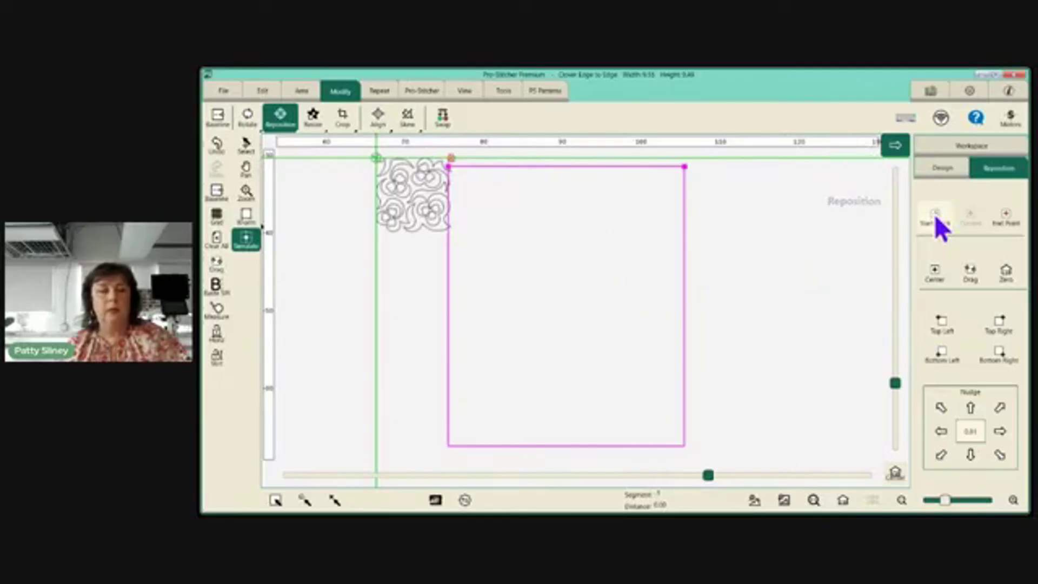
left_click(216, 144)
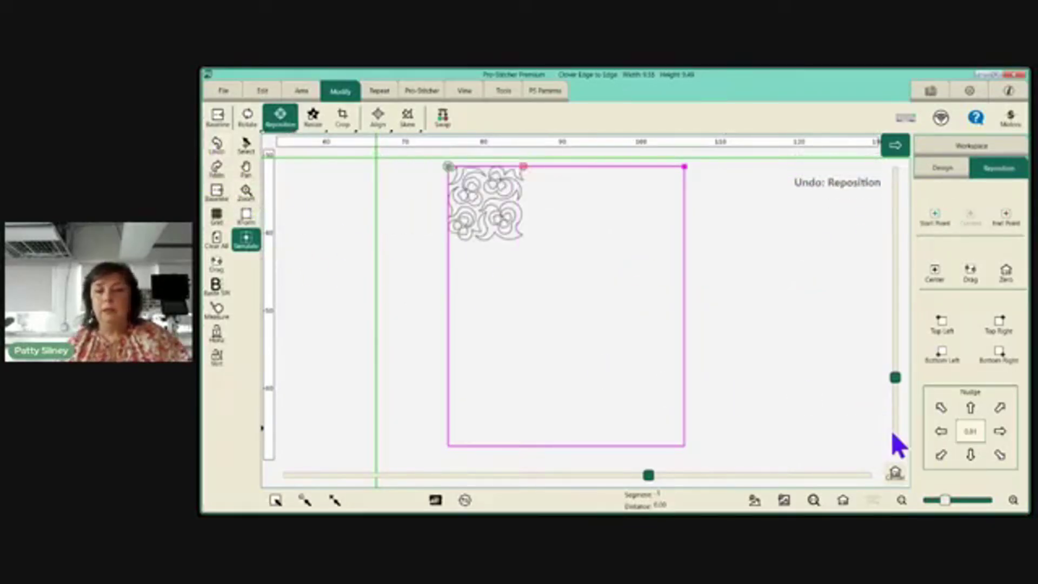
- Set the nudge distance for repositioning the design to 0.05
left_click(965, 430)
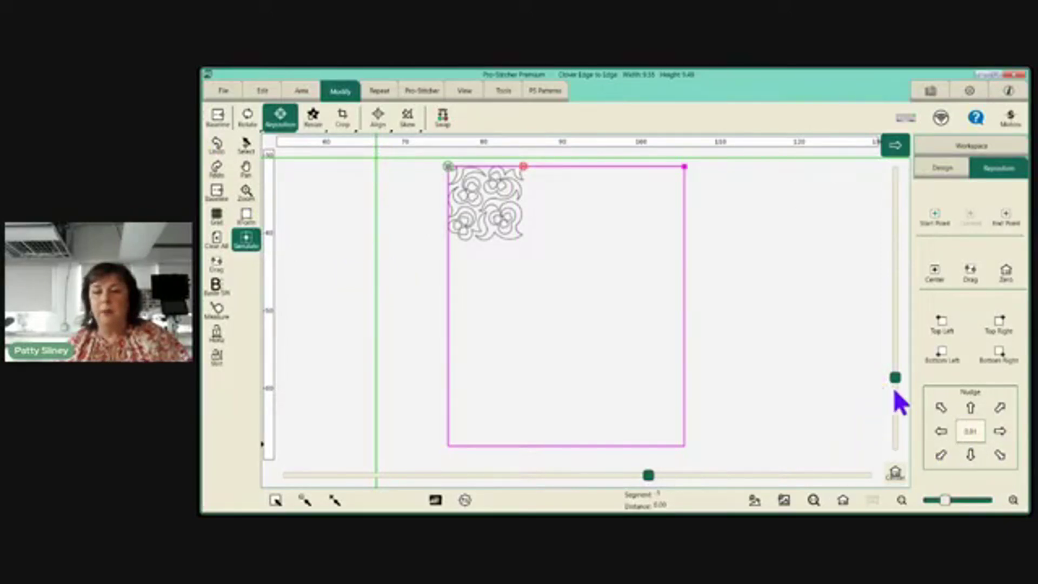
key("BackSpace")
type("5")
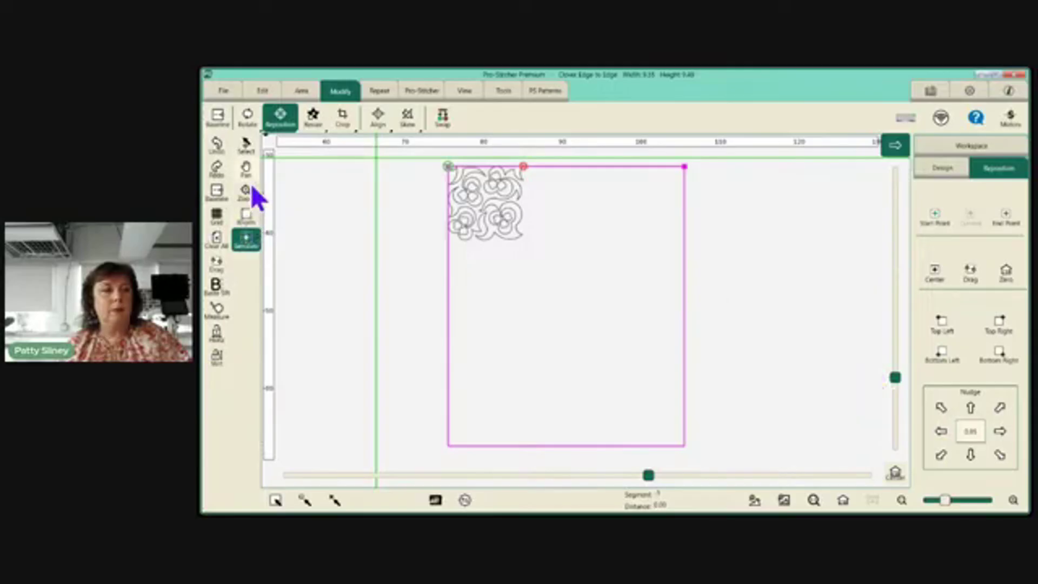
- Nudge the clover design up five times in 0.05 increments, viewed close up at the area's upper left corner
left_click(247, 190)
left_click_drag(409, 154, 565, 249)
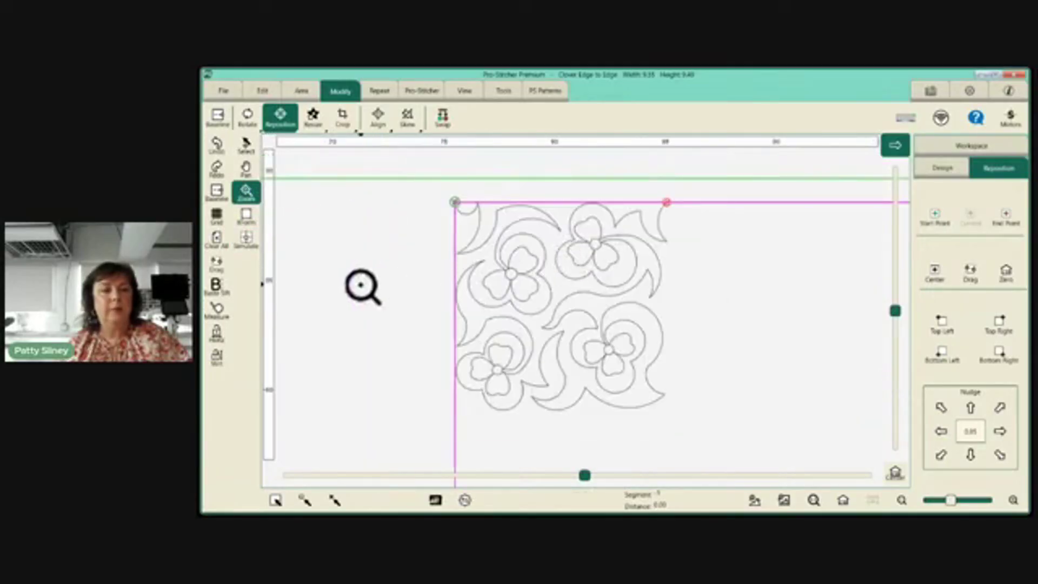
left_click(245, 144)
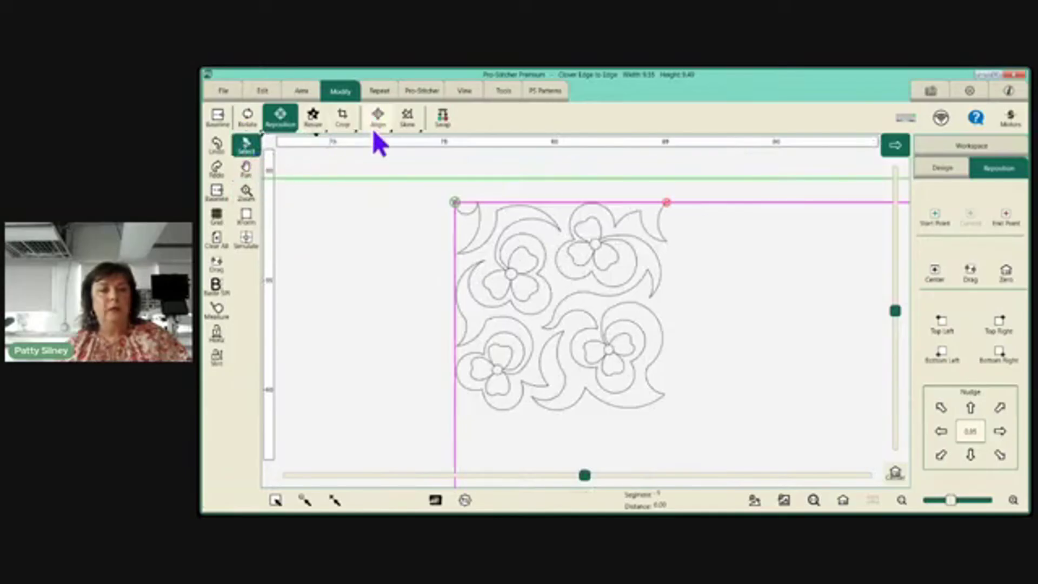
left_click(970, 410)
left_click(969, 415)
left_click(969, 415)
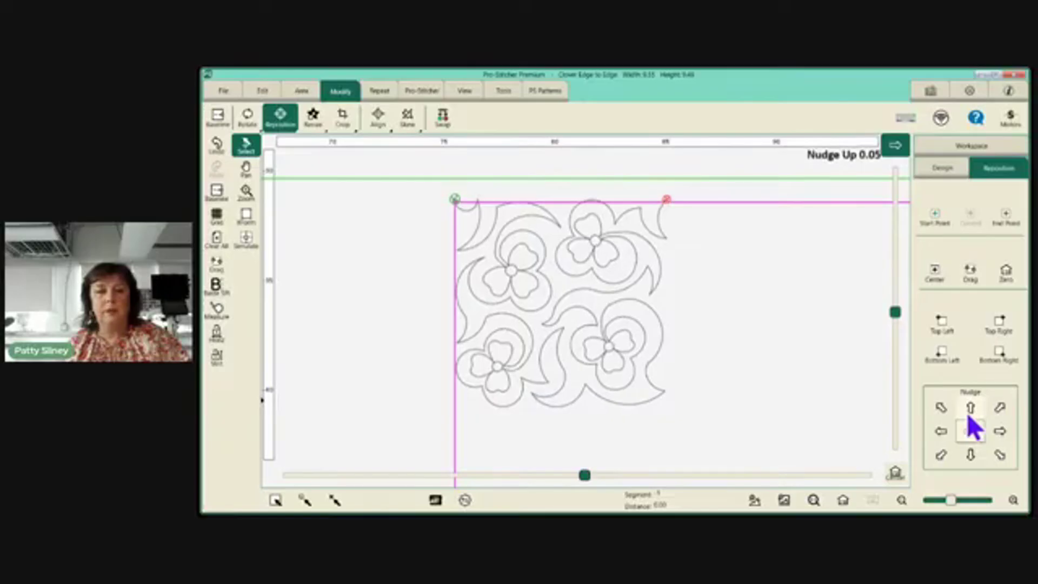
left_click(969, 415)
left_click(967, 415)
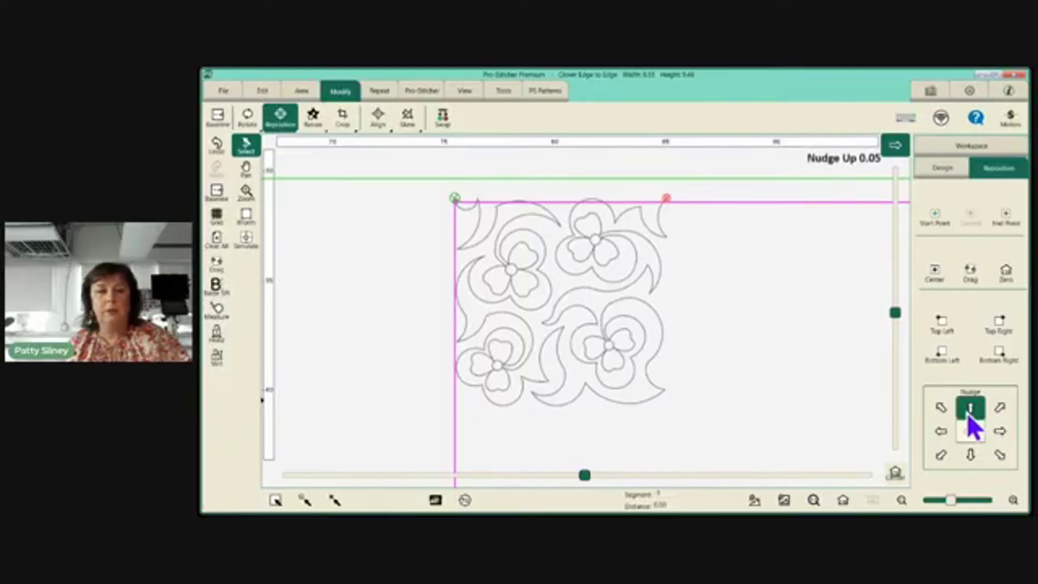
- Nudge the clover design back down five times in 0.05 increments
left_click(969, 455)
left_click(967, 455)
left_click(967, 455)
left_click(967, 455)
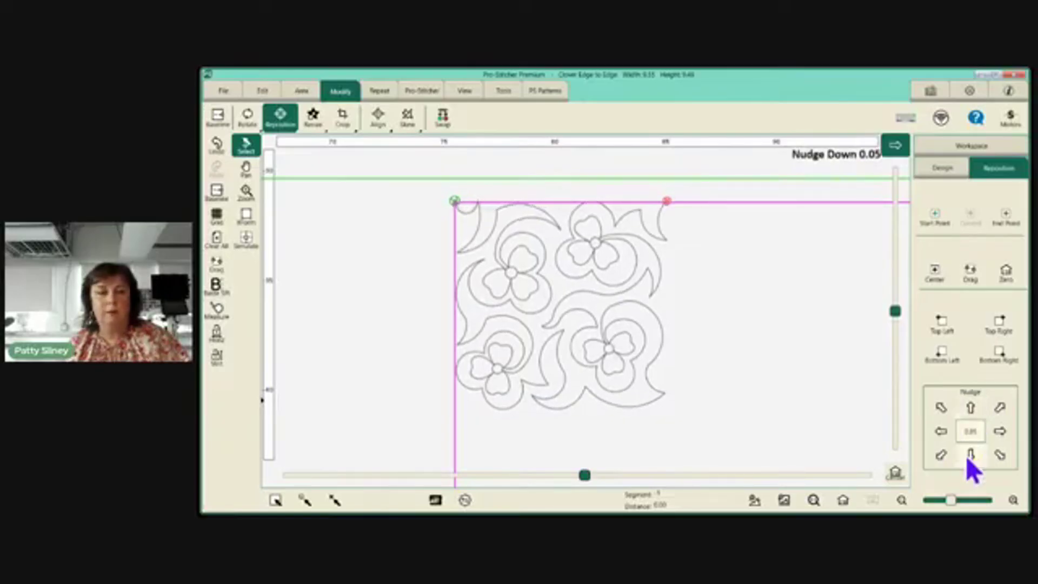
left_click(967, 455)
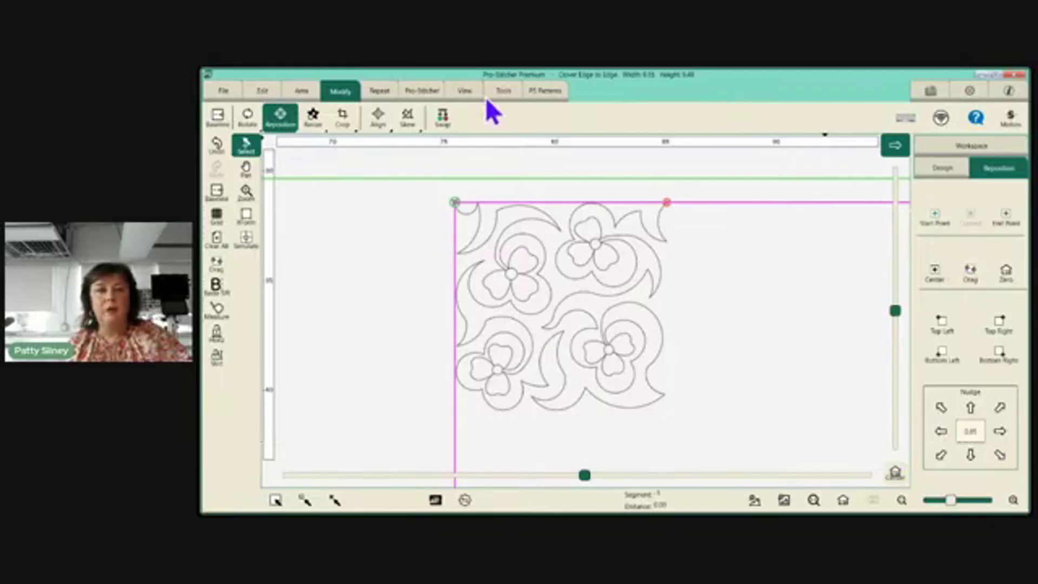
- Baseline the clover design in its current position, flip it vertically, and baseline the flipped version
left_click(215, 194)
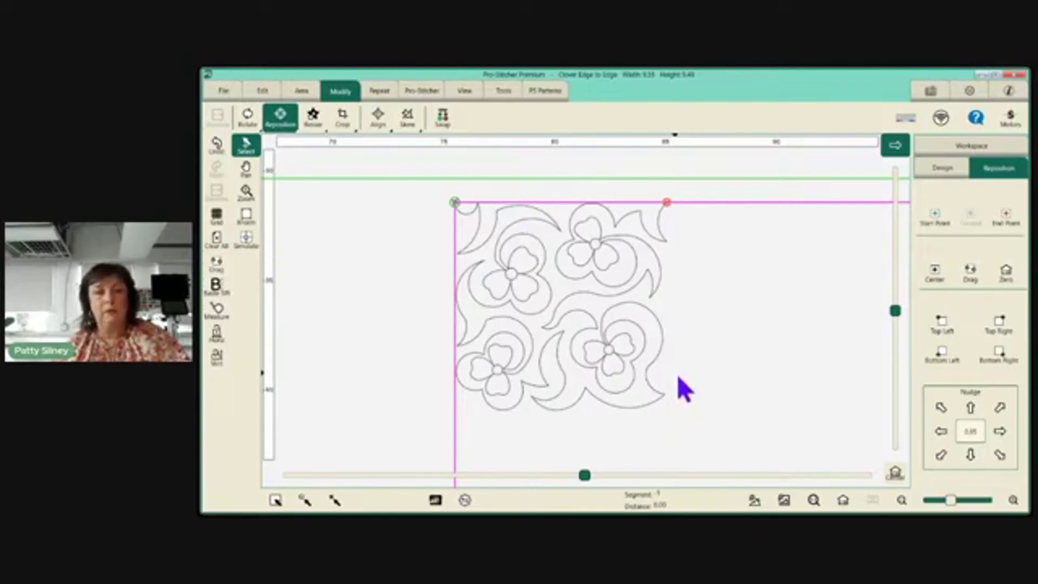
left_click(254, 119)
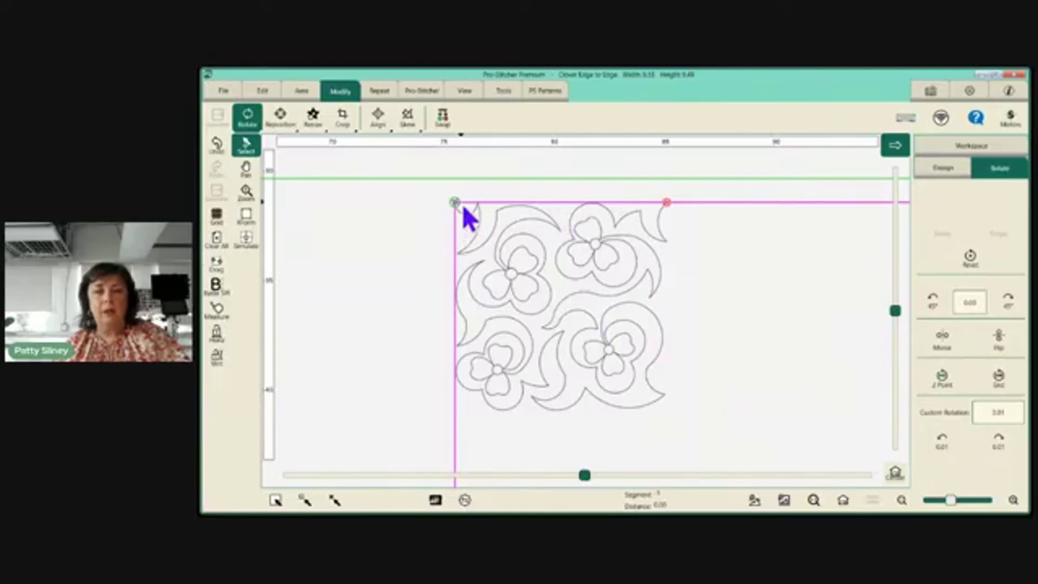
left_click(997, 344)
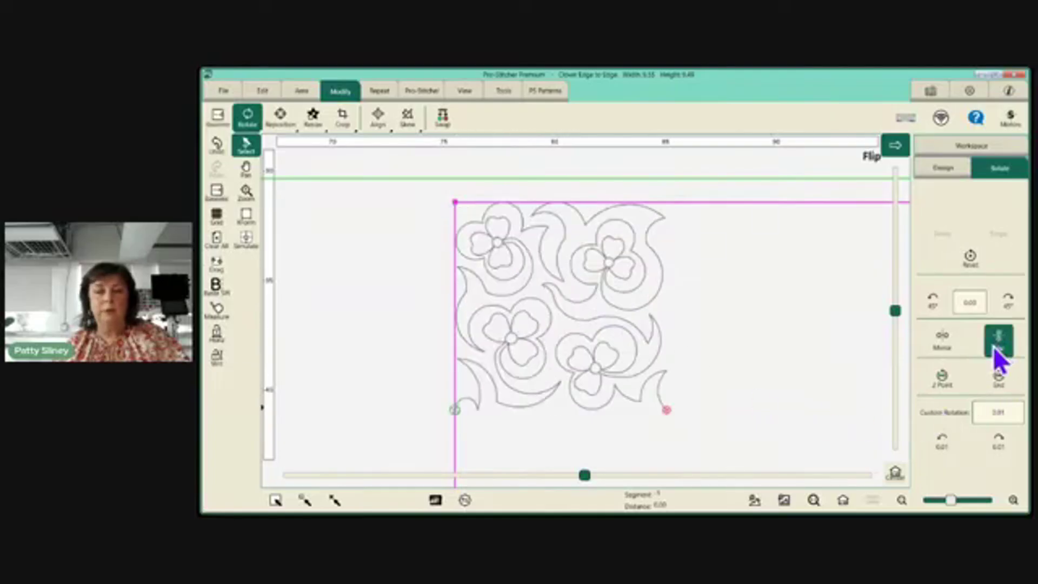
left_click(215, 196)
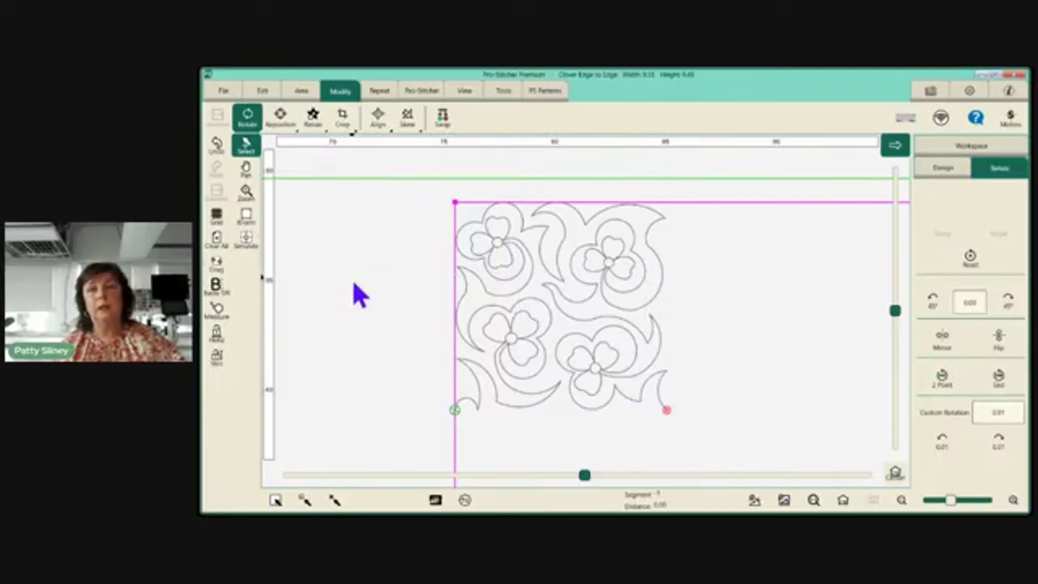
left_click(215, 199)
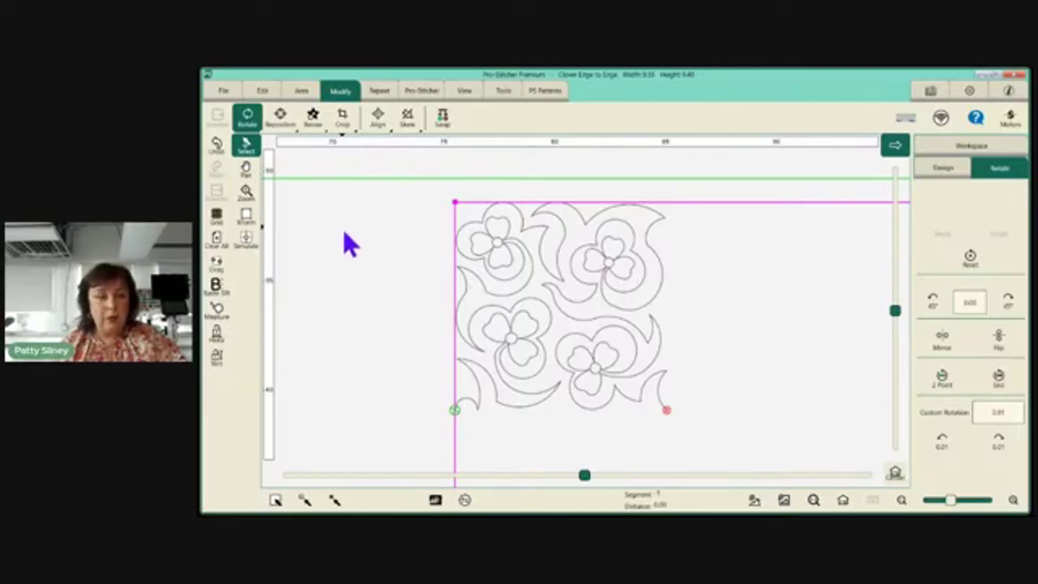
- Look at the save options for the selected design, workspace and area without saving anything
left_click(221, 91)
left_click(312, 119)
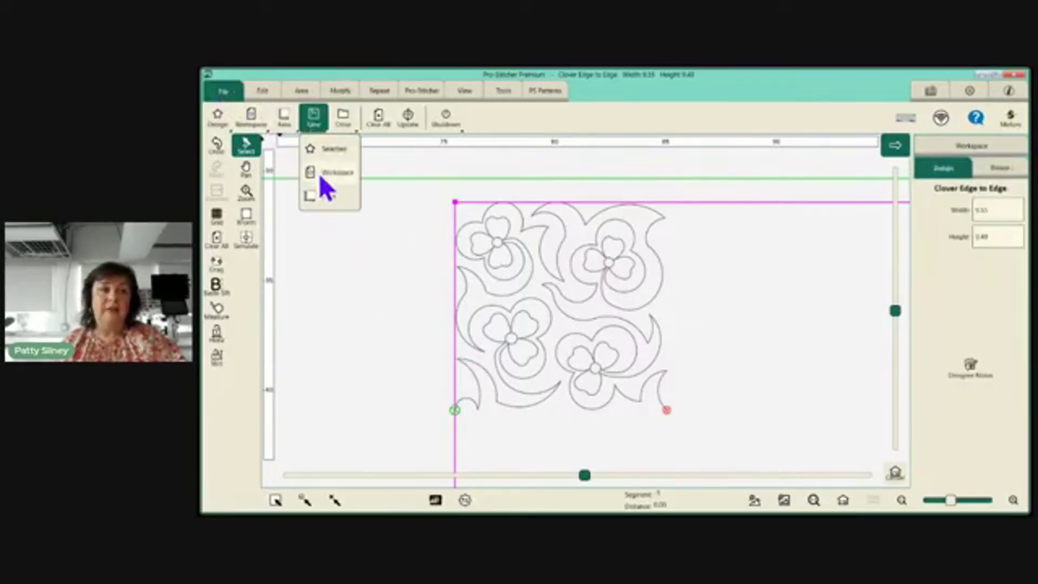
left_click(507, 172)
- Resize the clover design to a height of 14.00 with its proportions locked, and baseline the new size
left_click(337, 97)
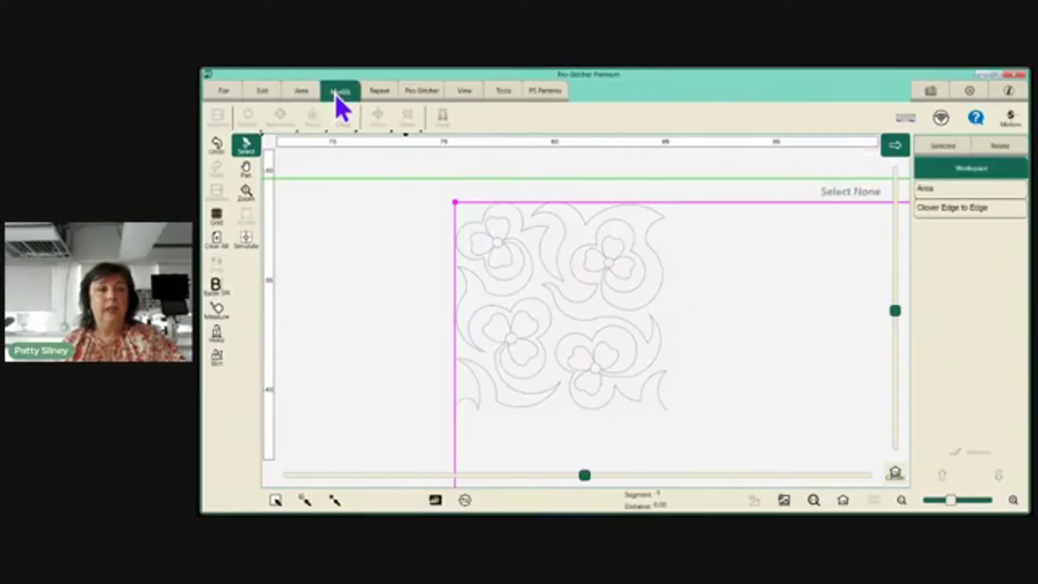
left_click(589, 290)
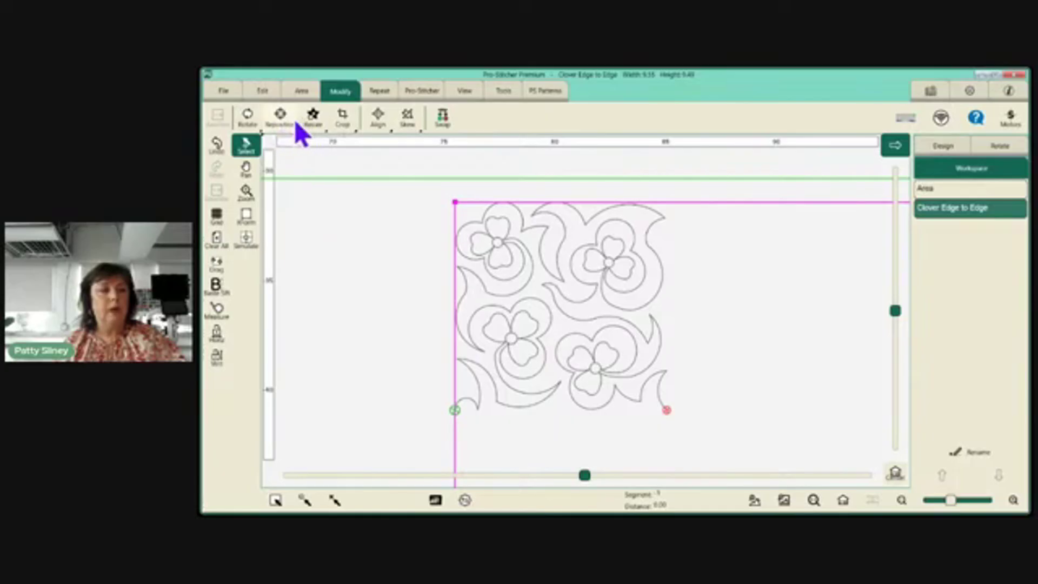
left_click(309, 121)
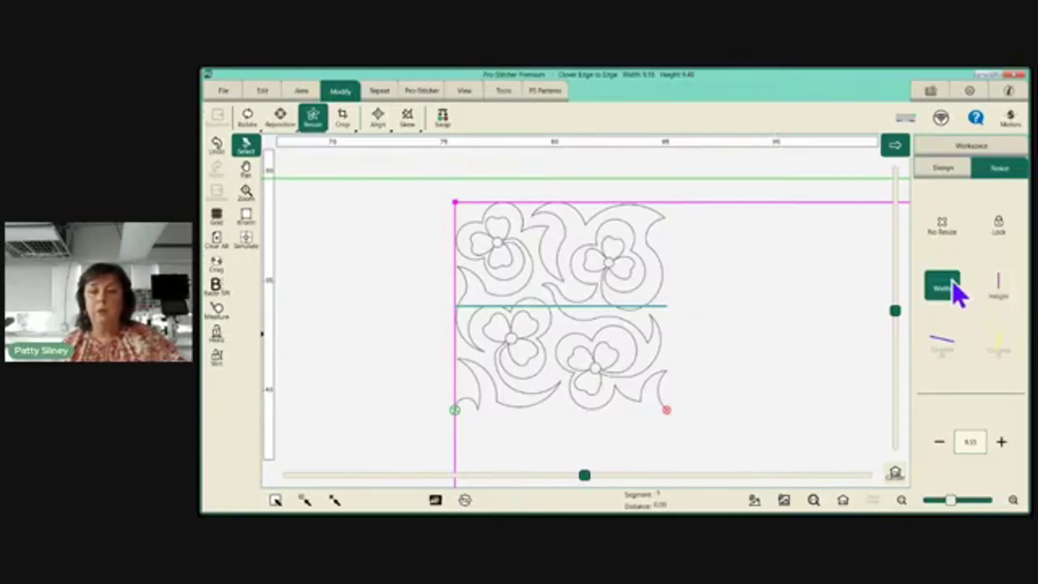
left_click(997, 289)
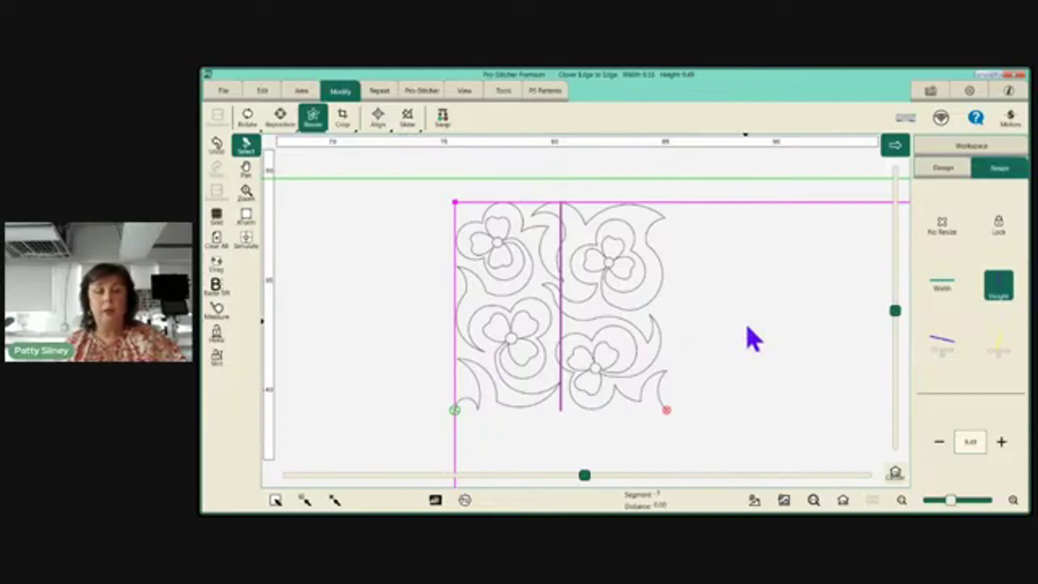
left_click(999, 224)
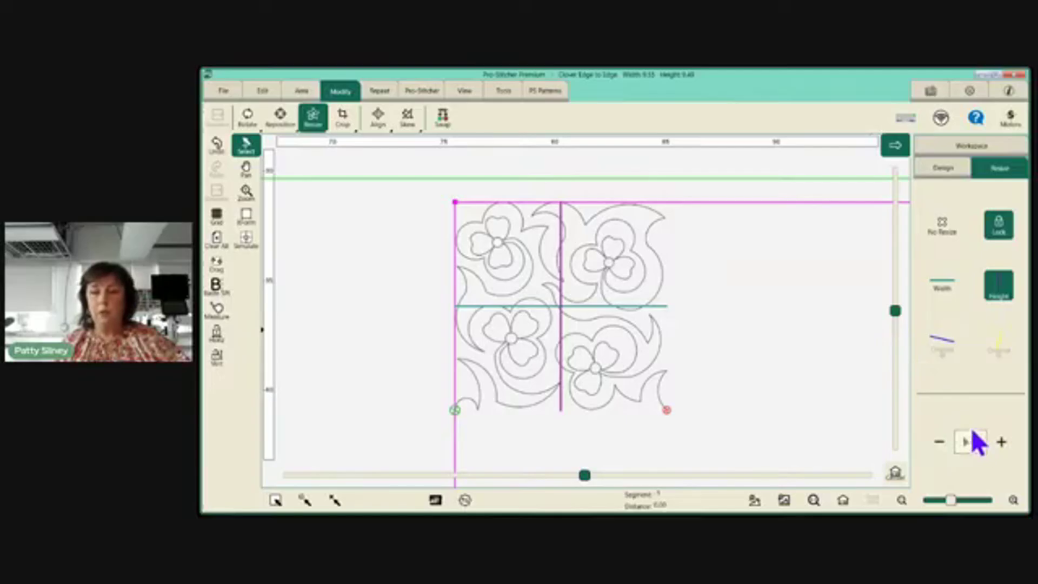
left_click(936, 418)
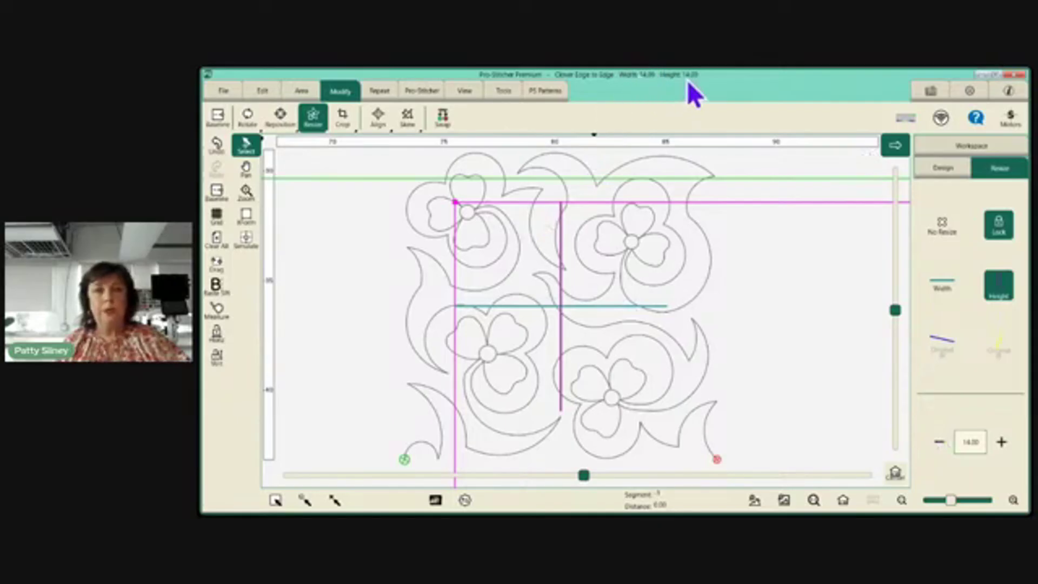
left_click(942, 171)
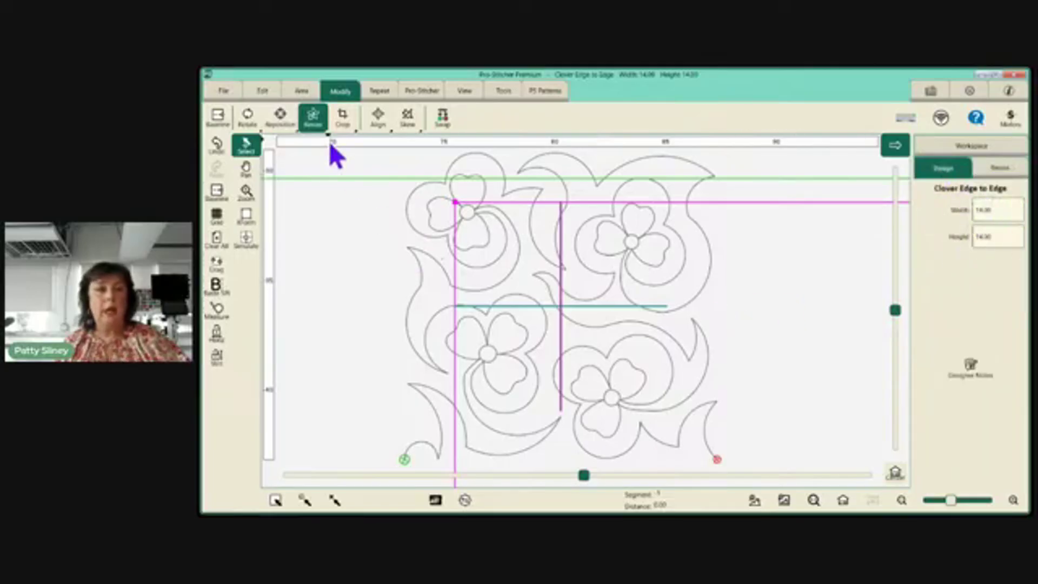
left_click(214, 200)
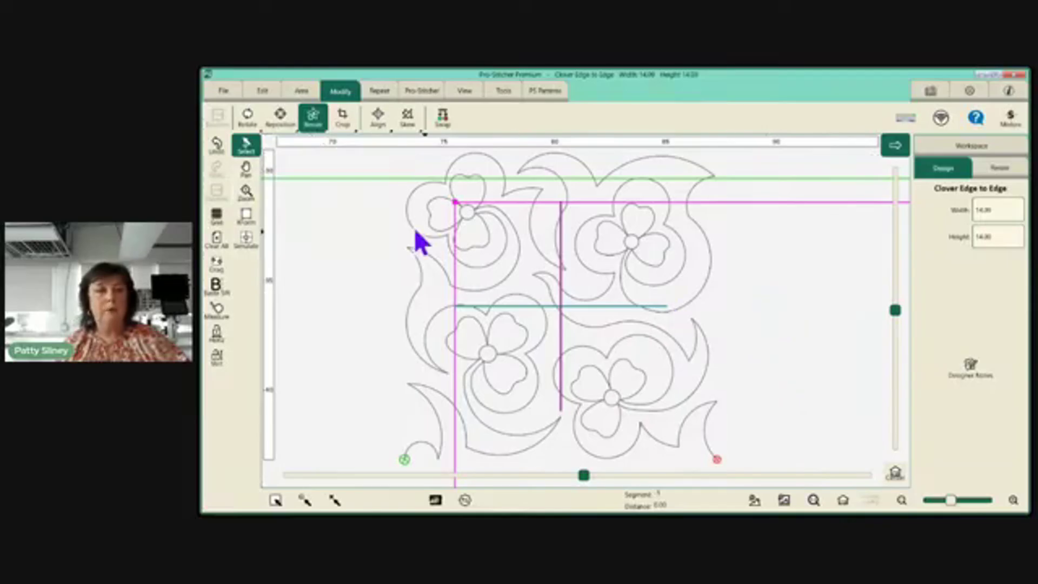
- Fill the two-corner area with basic repeats of the clover design
left_click(346, 126)
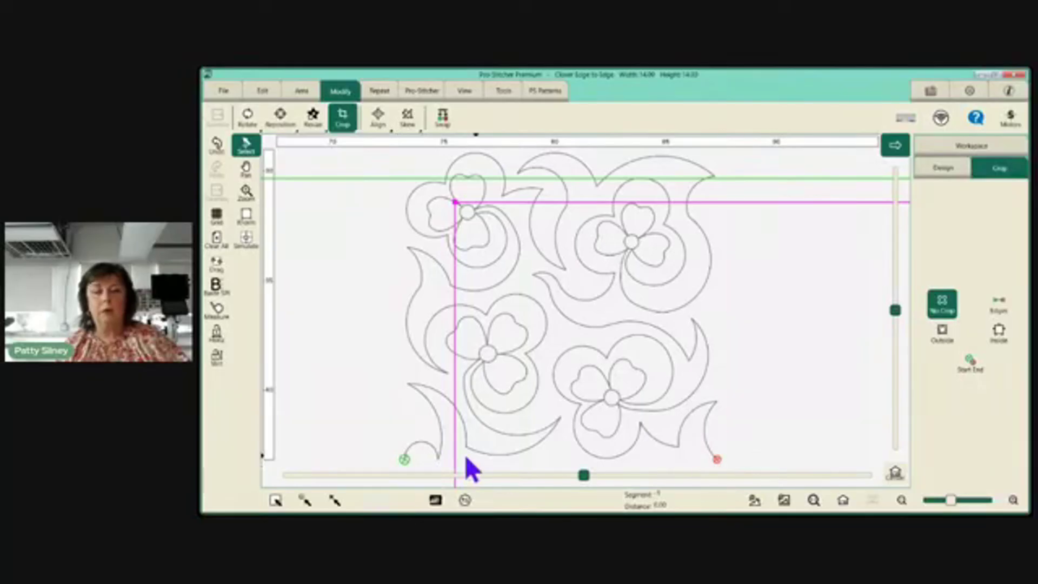
left_click(379, 96)
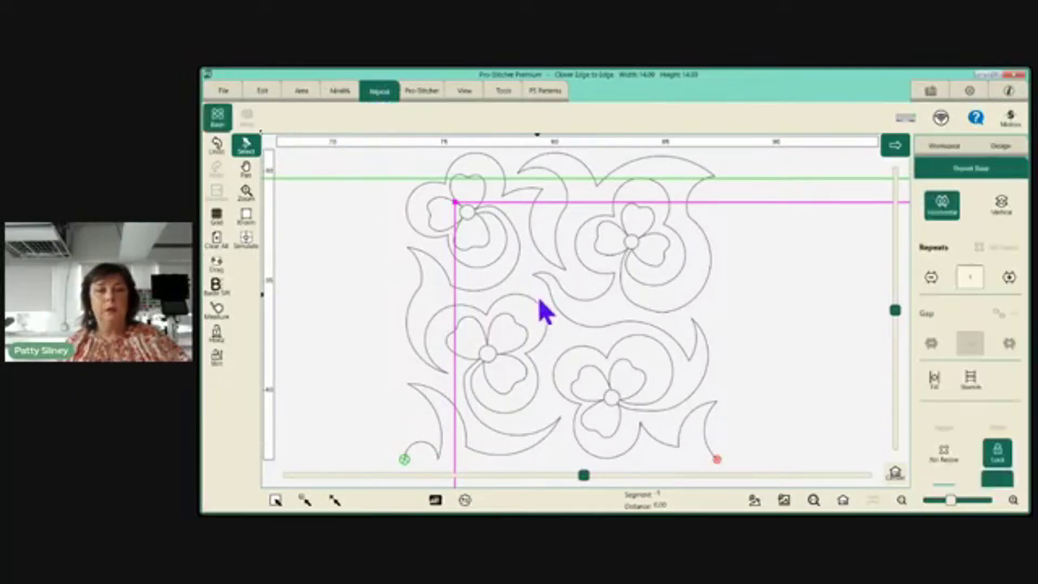
left_click(843, 502)
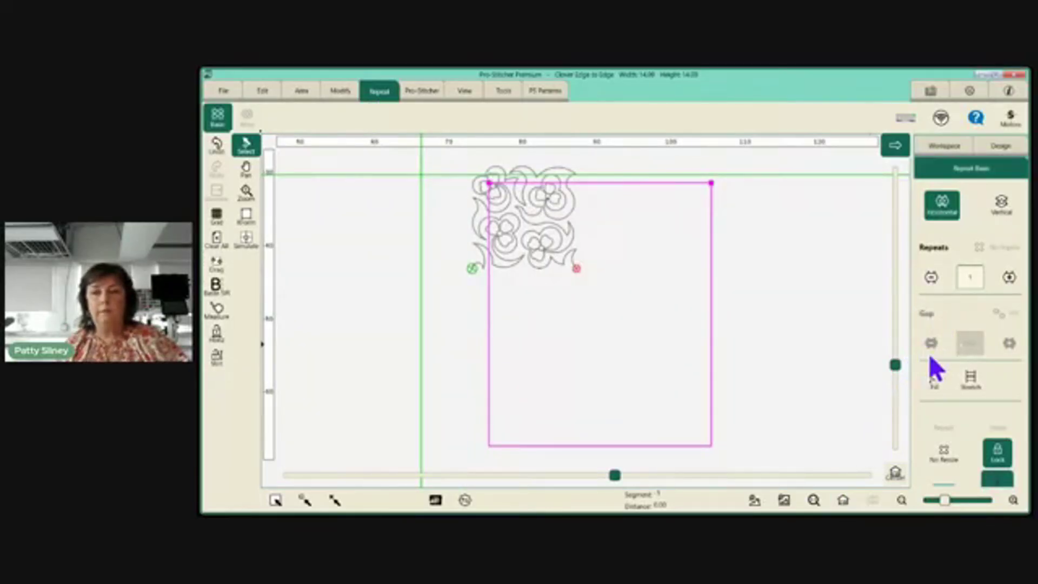
left_click(935, 381)
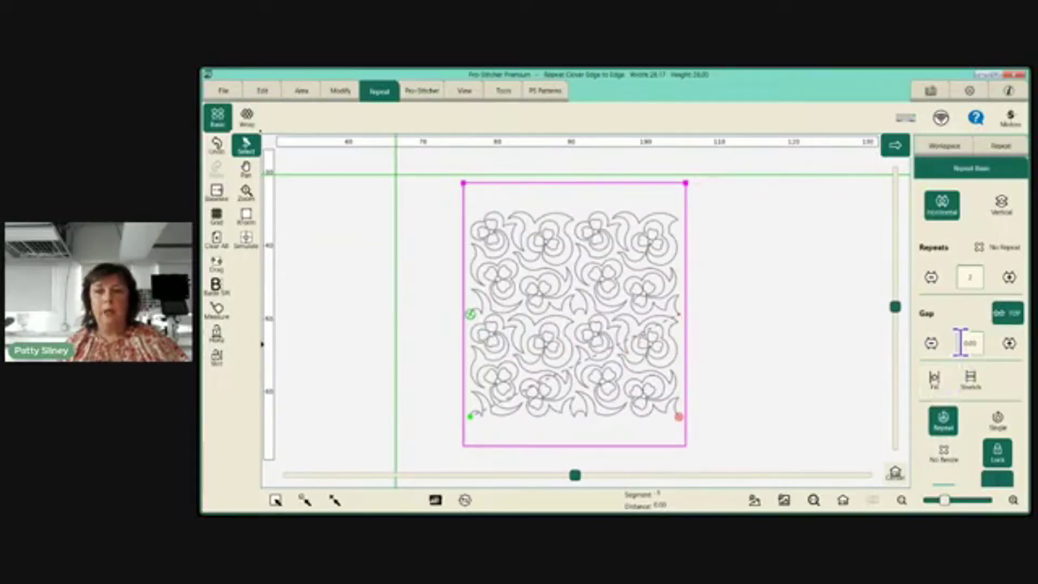
- Increase the clover repeats to three horizontally and three vertically, and baseline the pattern
left_click(1008, 278)
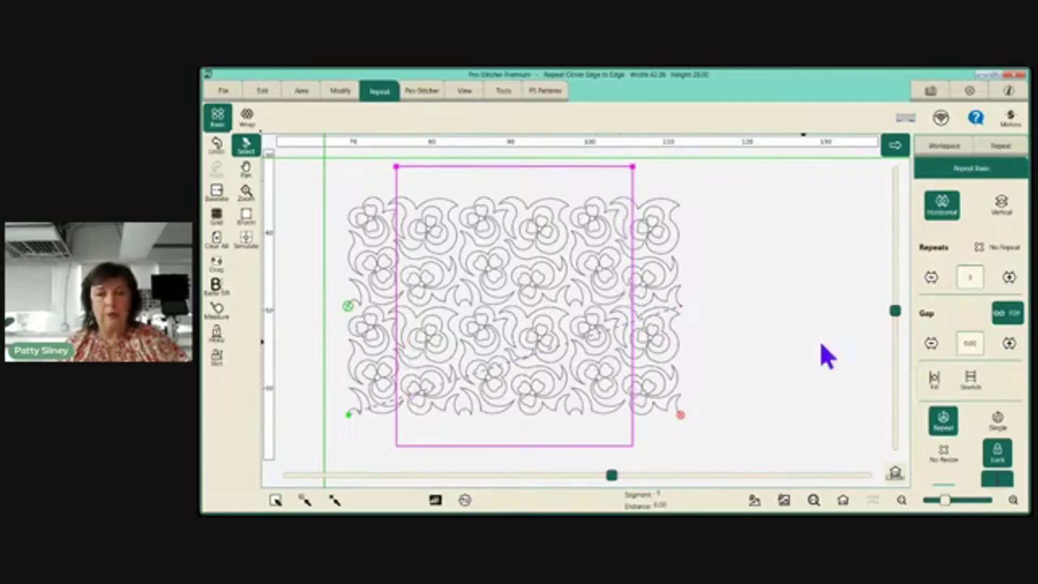
left_click(1000, 205)
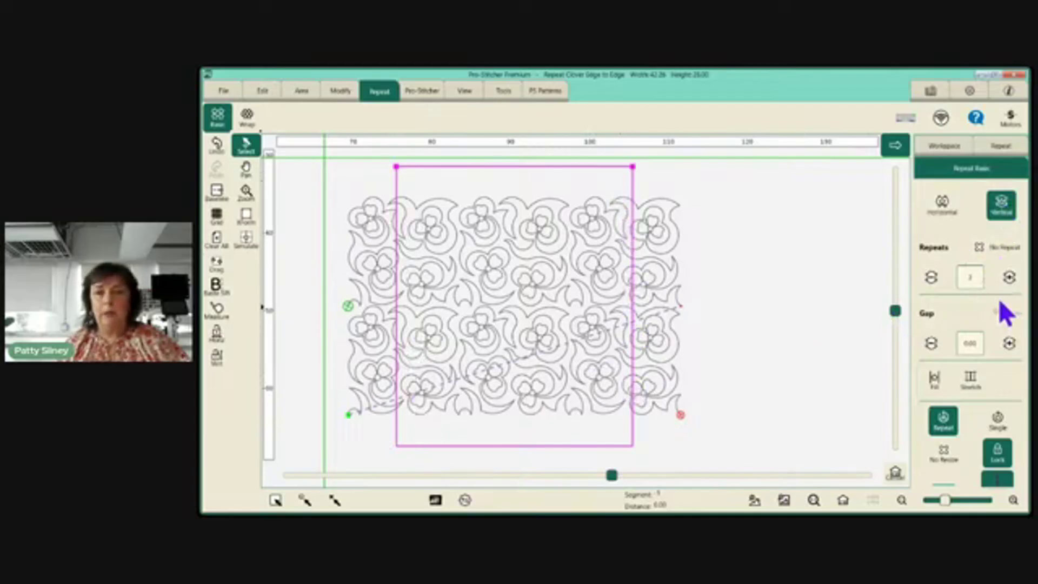
left_click(1008, 278)
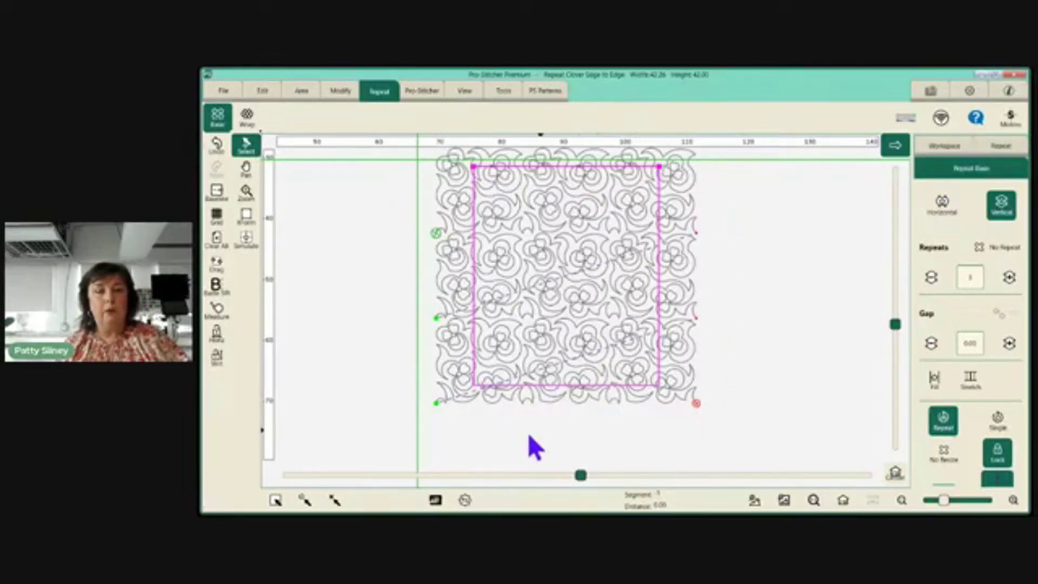
left_click(219, 205)
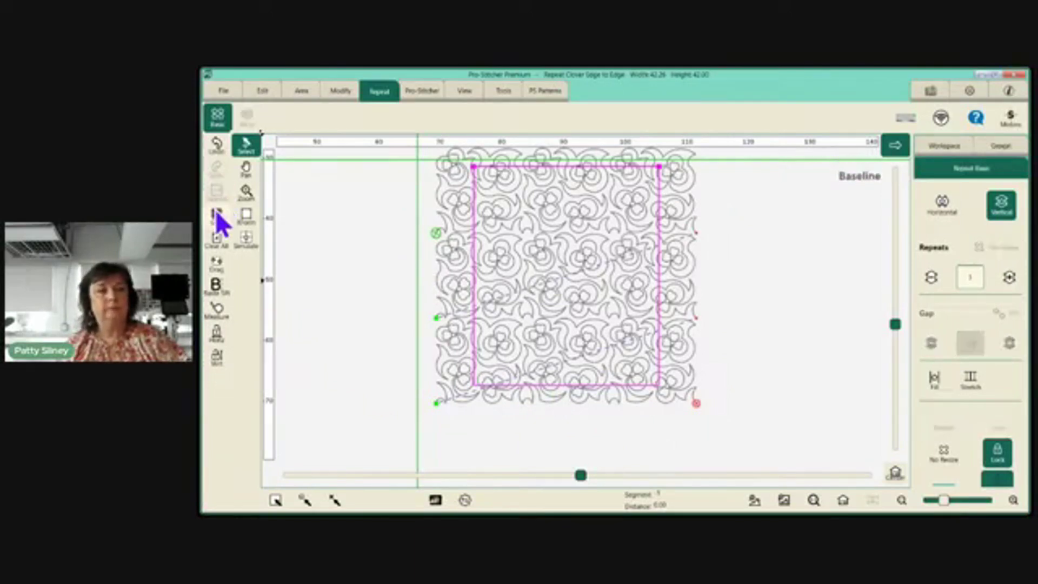
- Crop away the repeated clover pattern outside the two-corner area, with the Edges option on
left_click(341, 93)
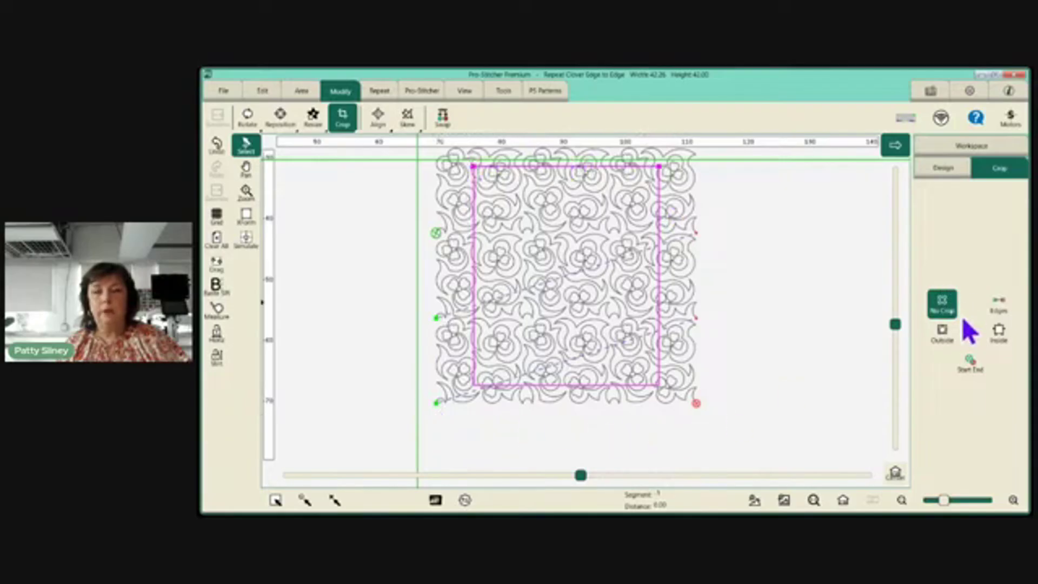
left_click(942, 334)
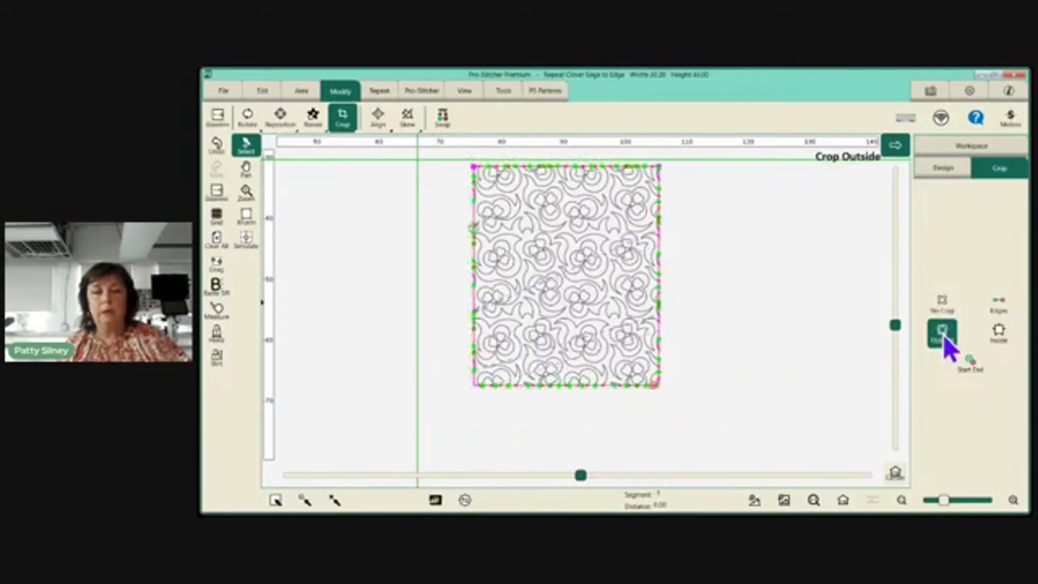
left_click(1000, 306)
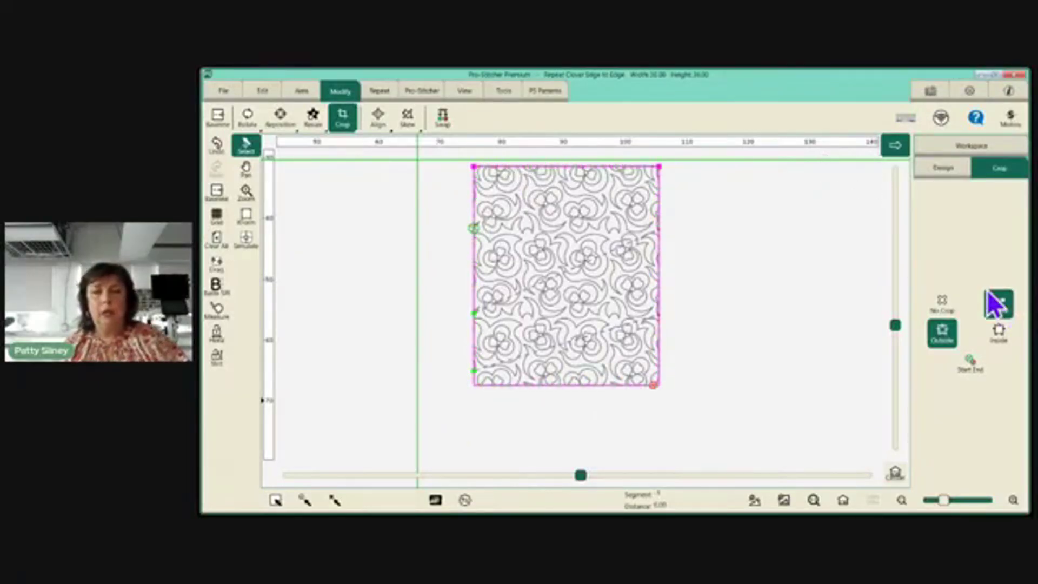
- Hide the area boundary in the view and bring up the Quilt options for the cropped pattern
left_click(468, 92)
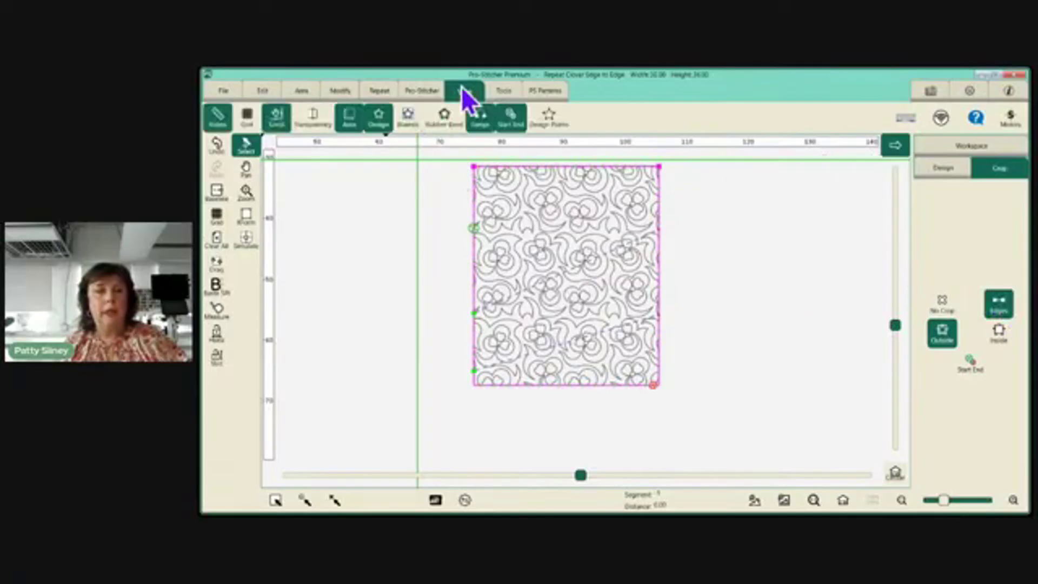
left_click(348, 116)
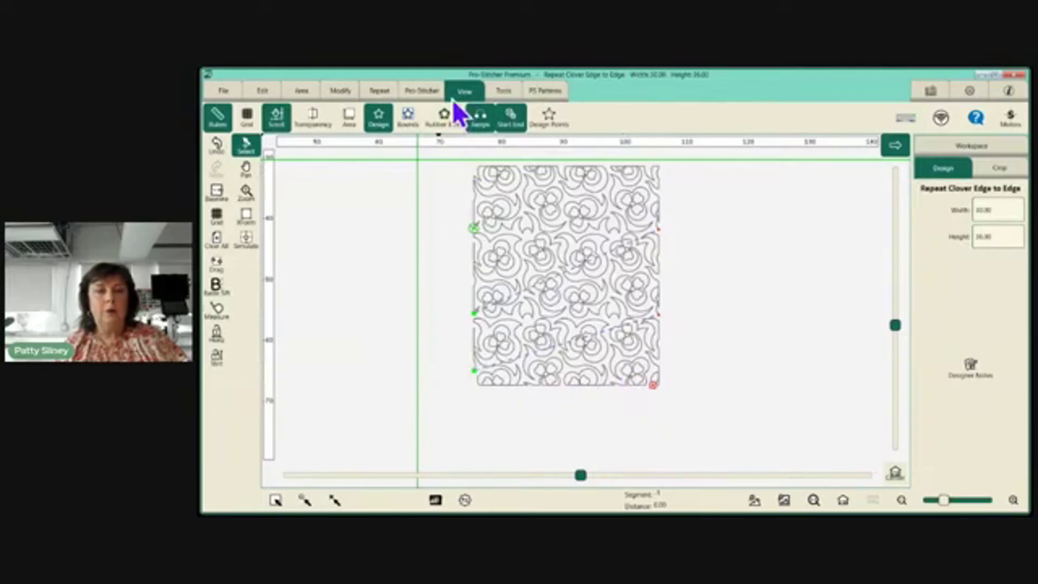
left_click(414, 91)
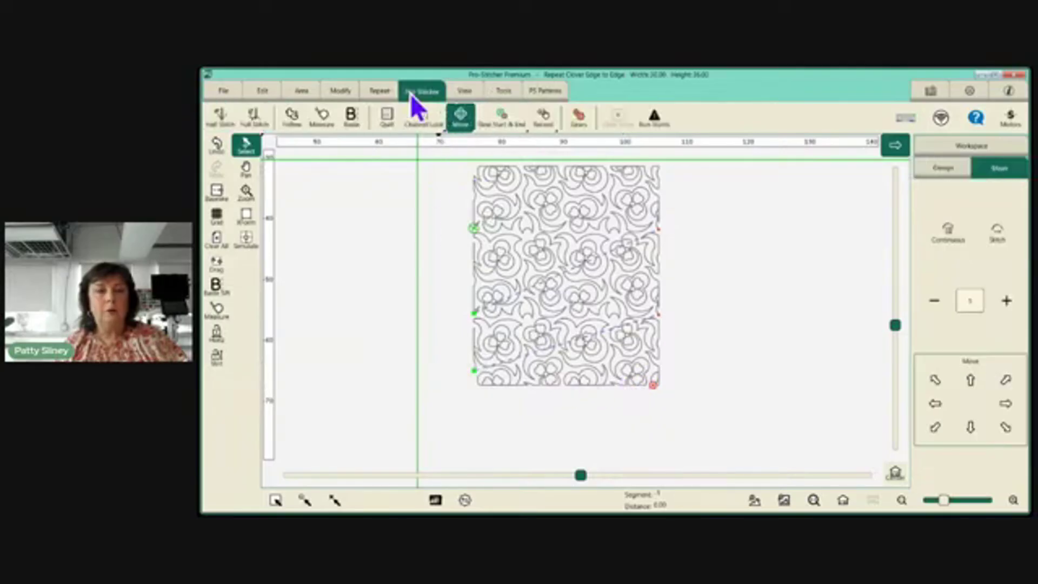
left_click(386, 116)
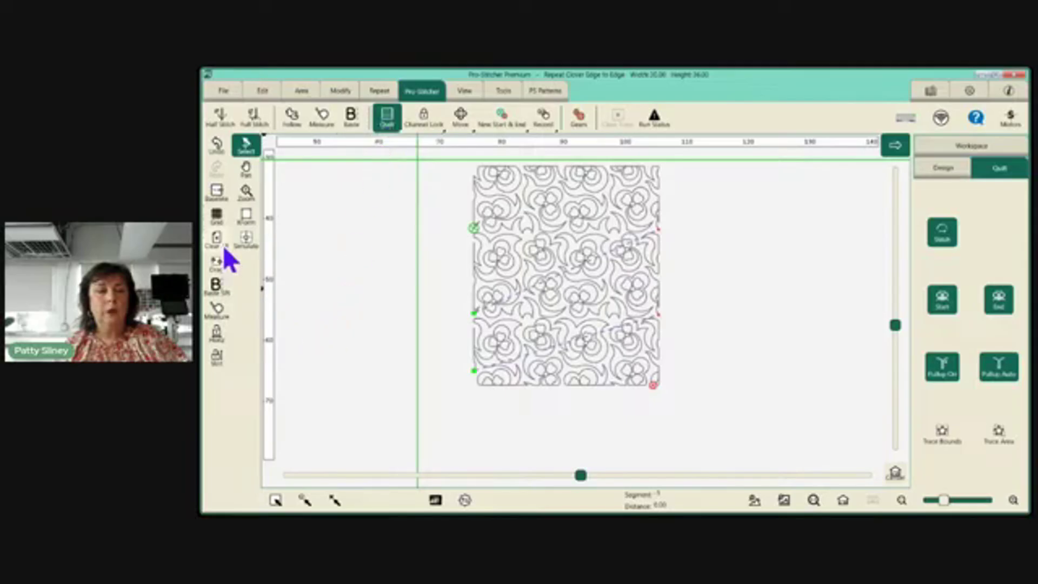
- Baseline the cropped clover pattern and show the area boundary in the view
left_click(212, 191)
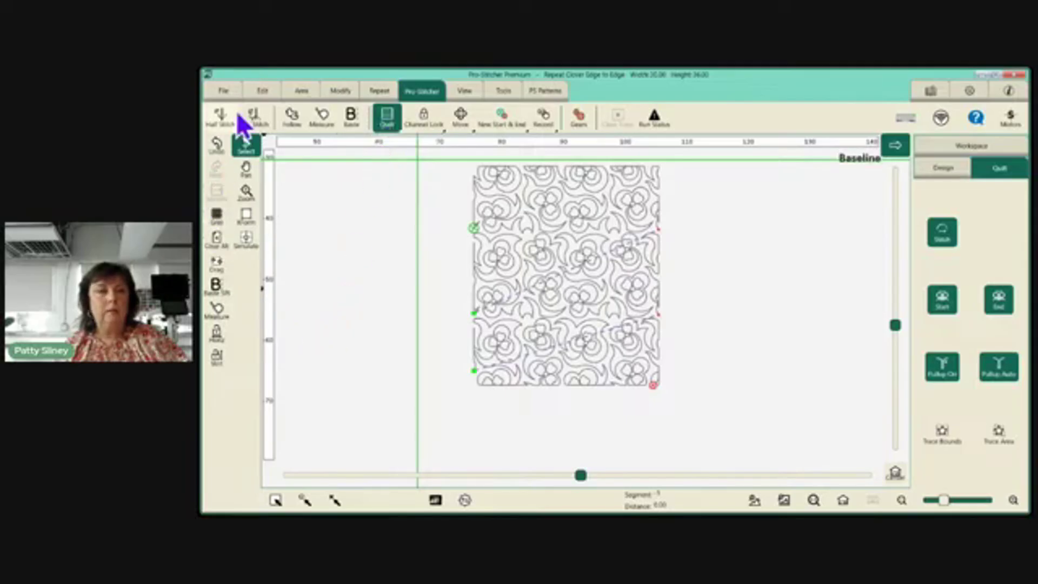
left_click(222, 88)
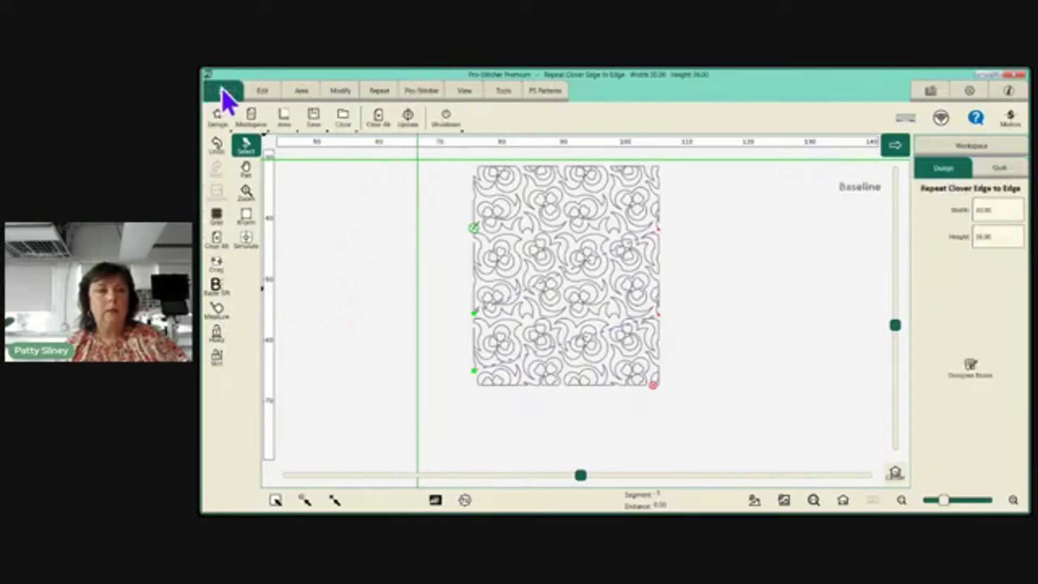
left_click(466, 90)
left_click(352, 120)
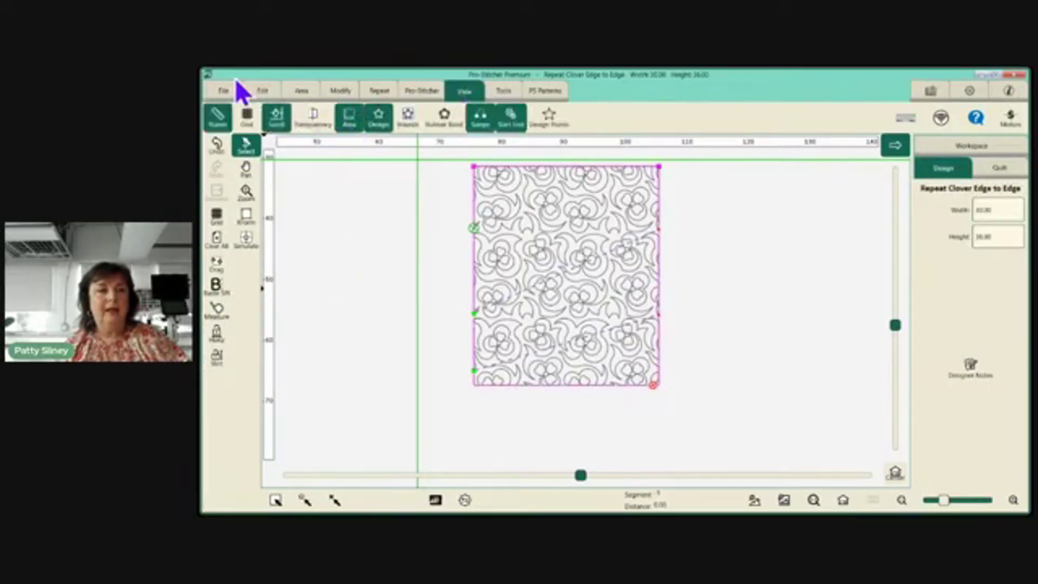
- Bring up the Save options for the selected clover pattern
left_click(226, 90)
left_click(314, 118)
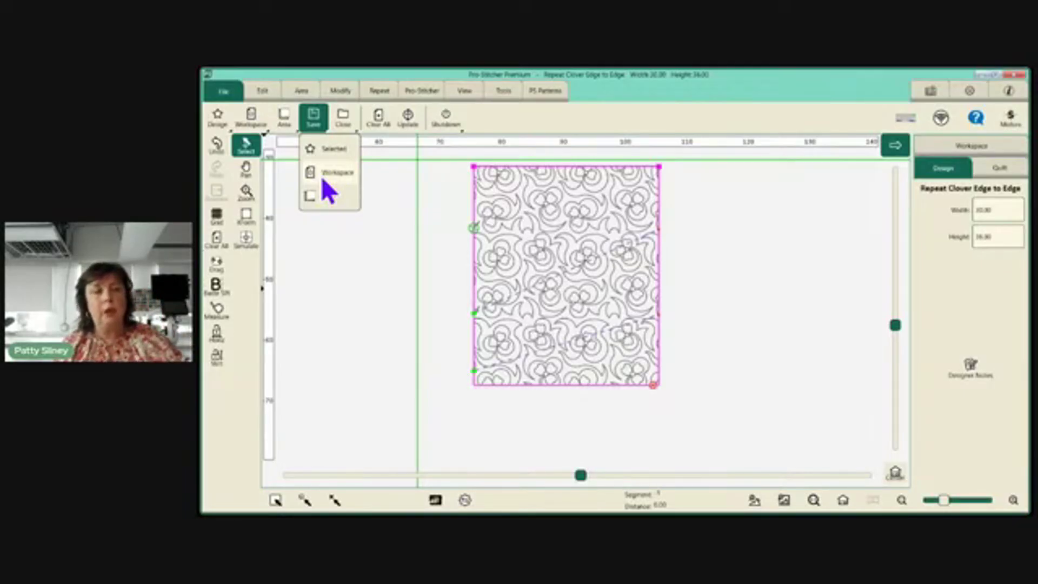
left_click(325, 157)
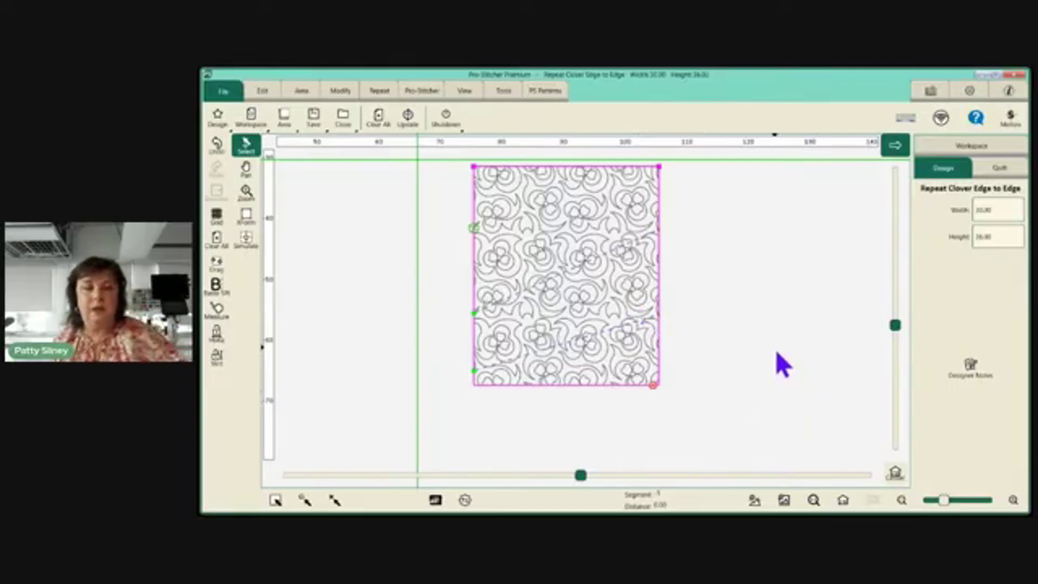
- Bring up the Crop options and the Align options for the clover pattern
left_click(345, 89)
left_click(342, 115)
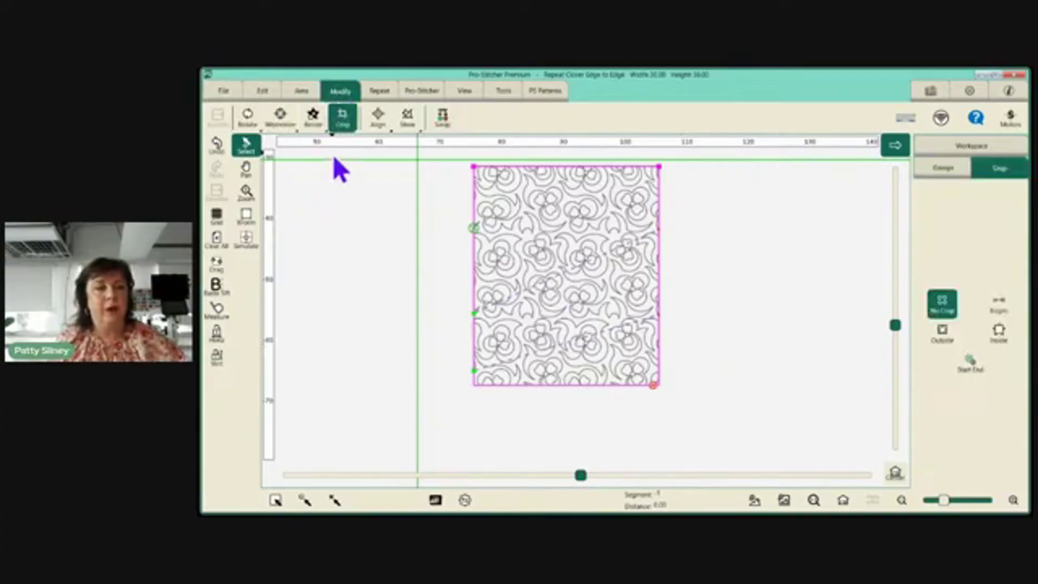
left_click(379, 124)
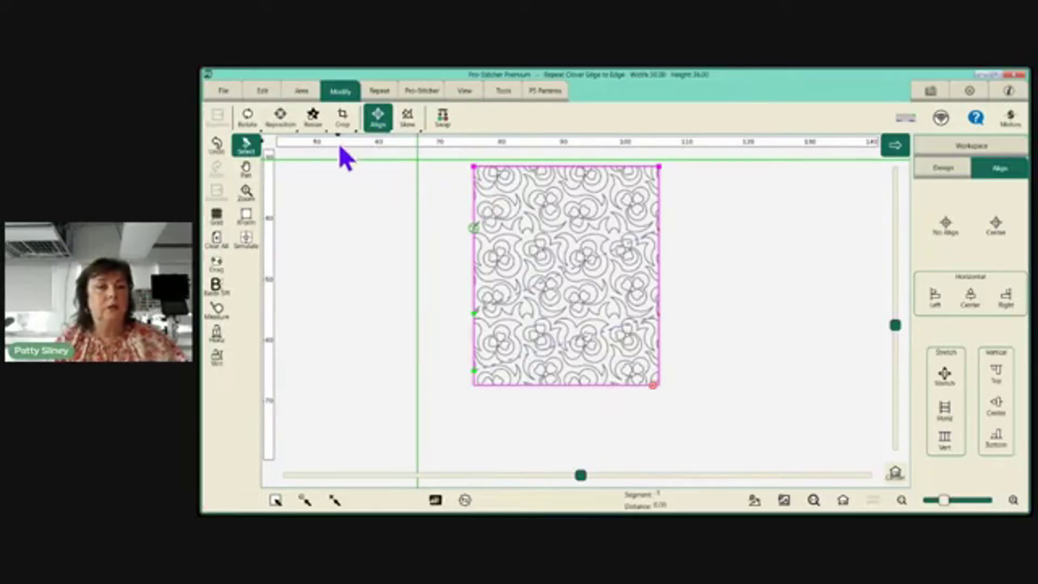
- Close the selected repeated pattern and load the Clover Edge to Edge design into the workspace, keeping the area
left_click(222, 90)
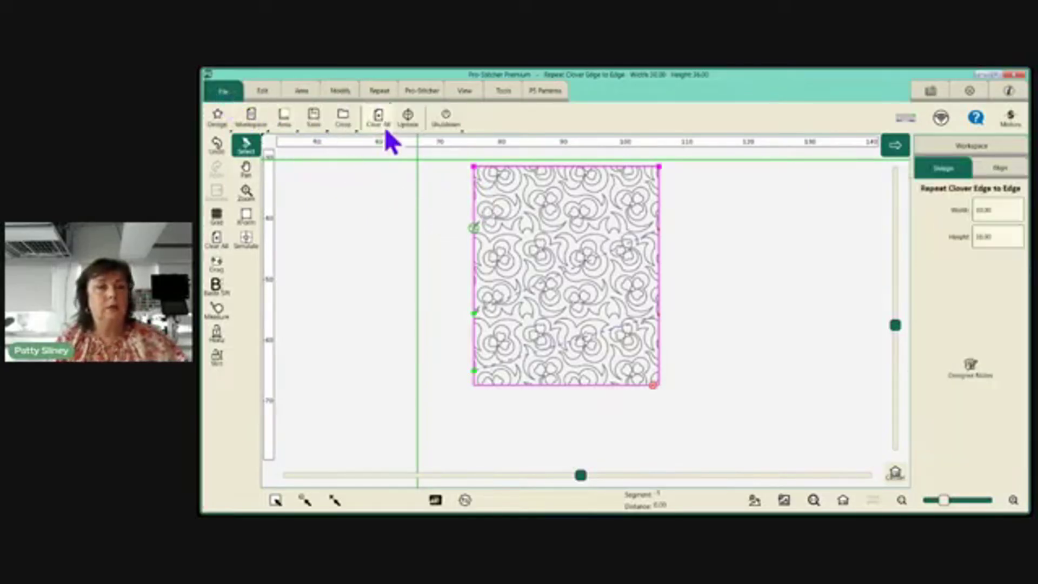
left_click(336, 120)
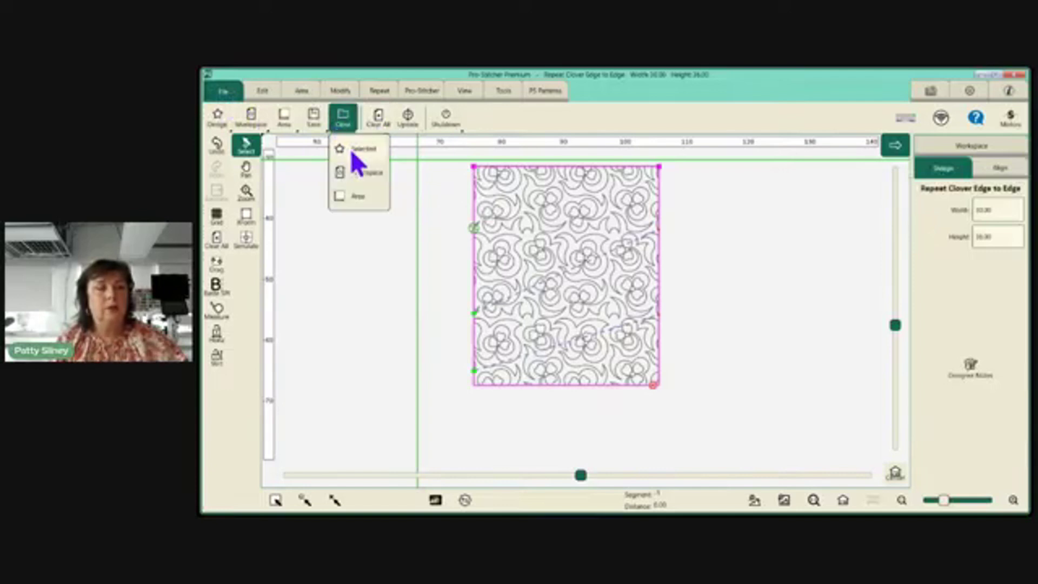
left_click(350, 149)
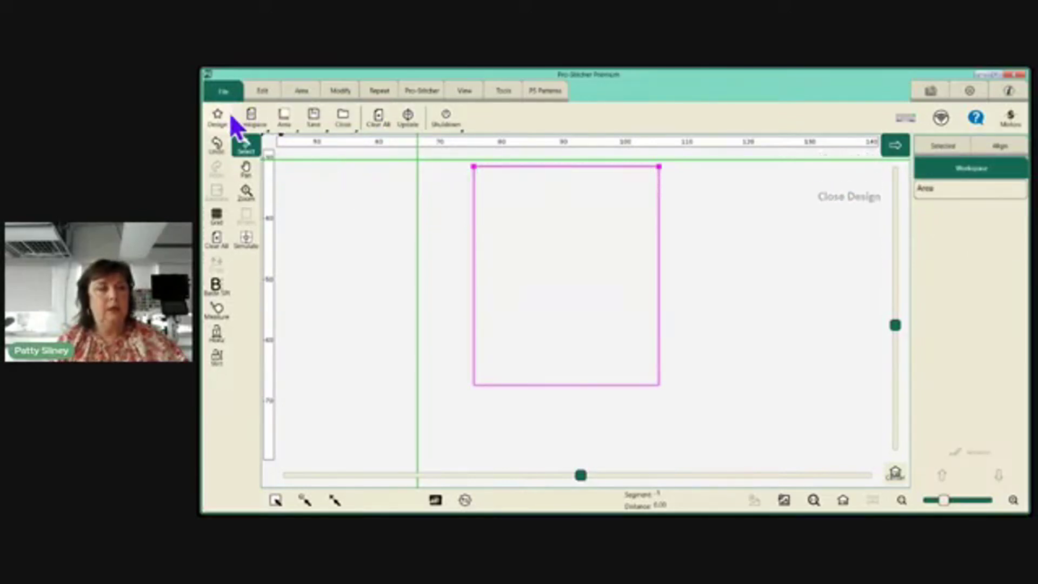
left_click(216, 118)
left_click(251, 199)
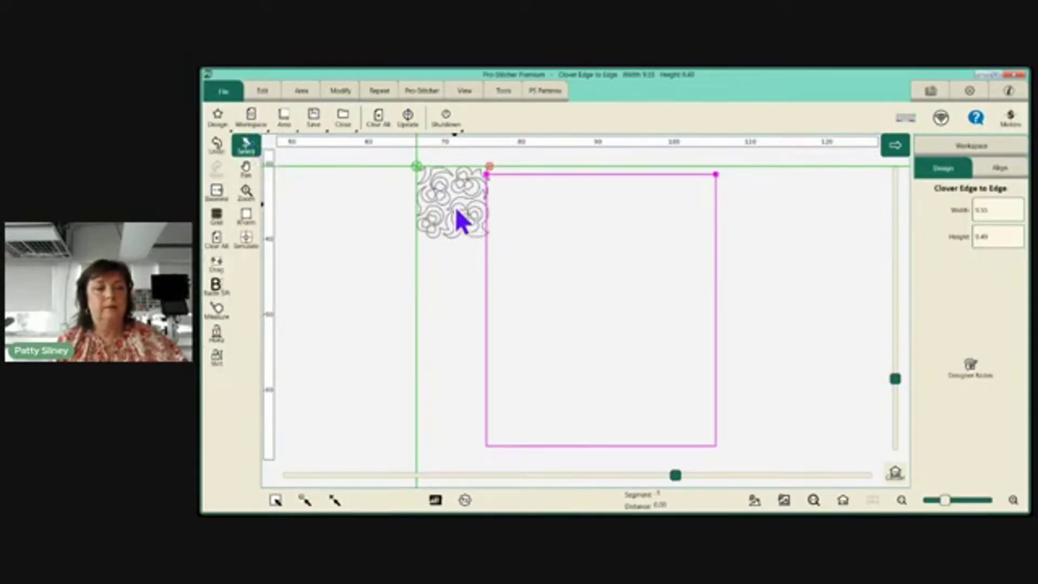
- Move the clover design outside the area and bring up the Align options
left_click_drag(456, 210, 591, 295)
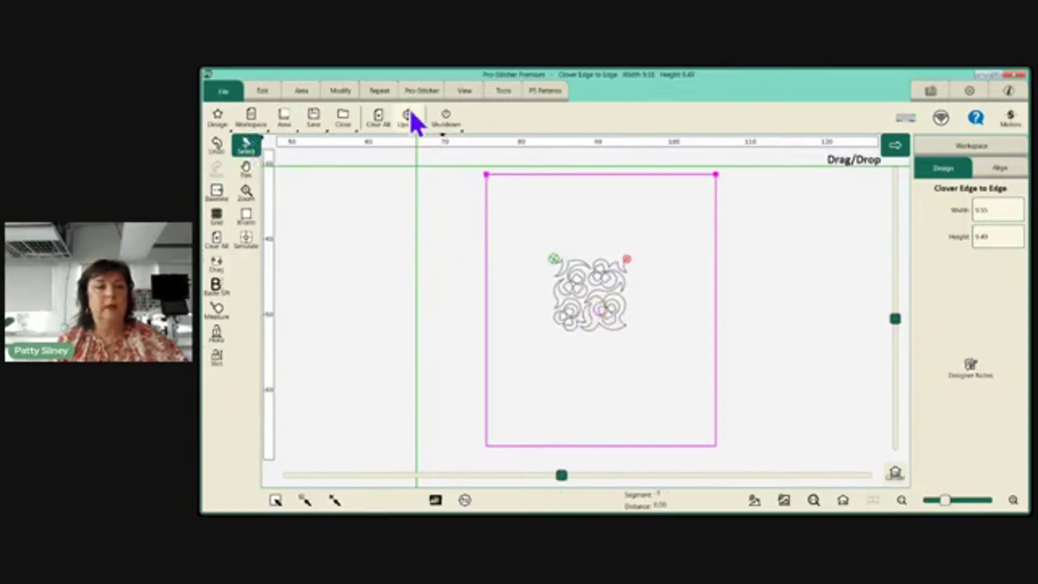
left_click(341, 89)
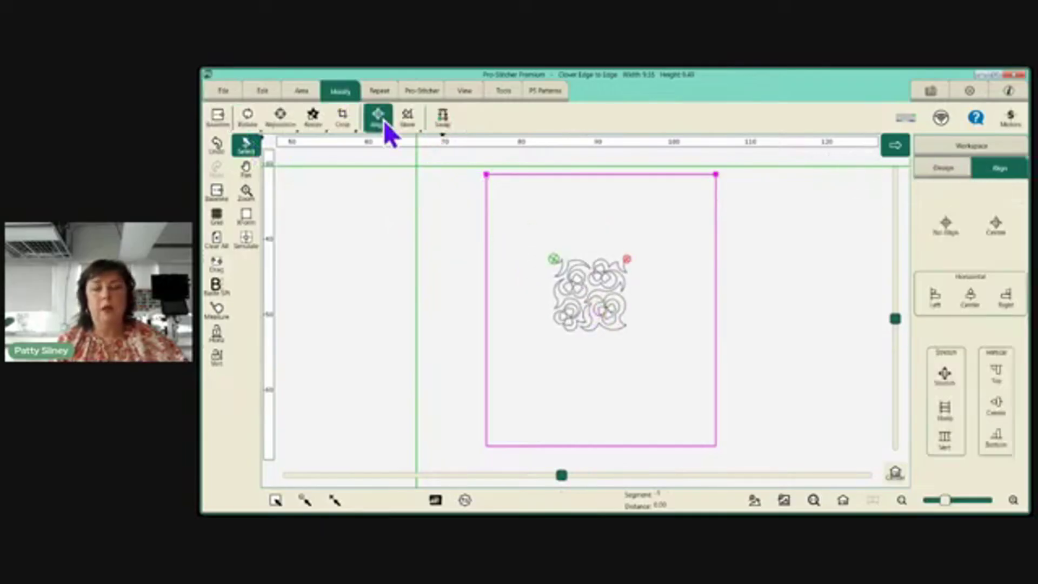
left_click_drag(596, 313, 424, 268)
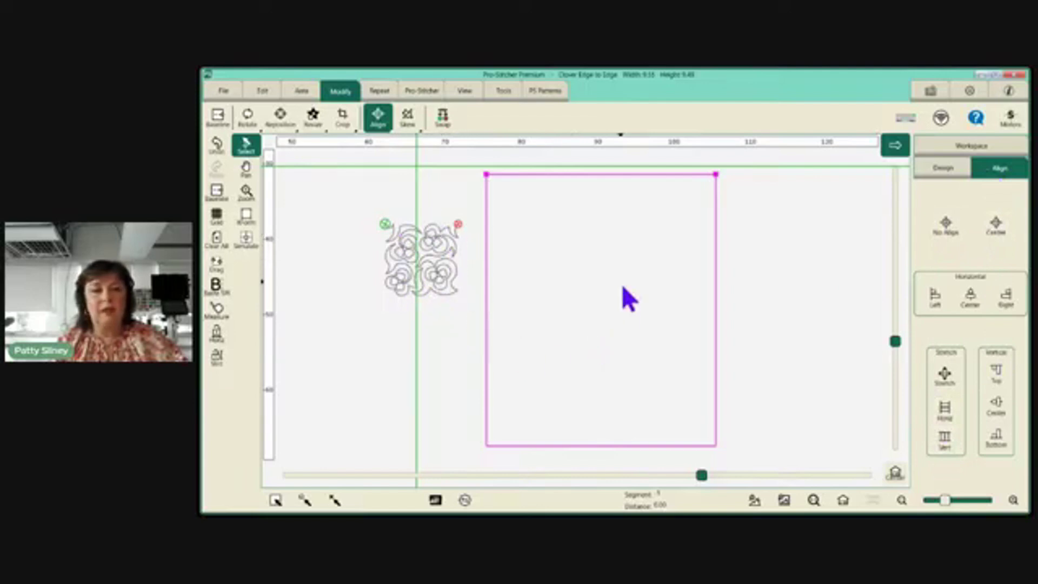
- Center the clover design in the area, and align it to the area's left side and top
left_click(996, 230)
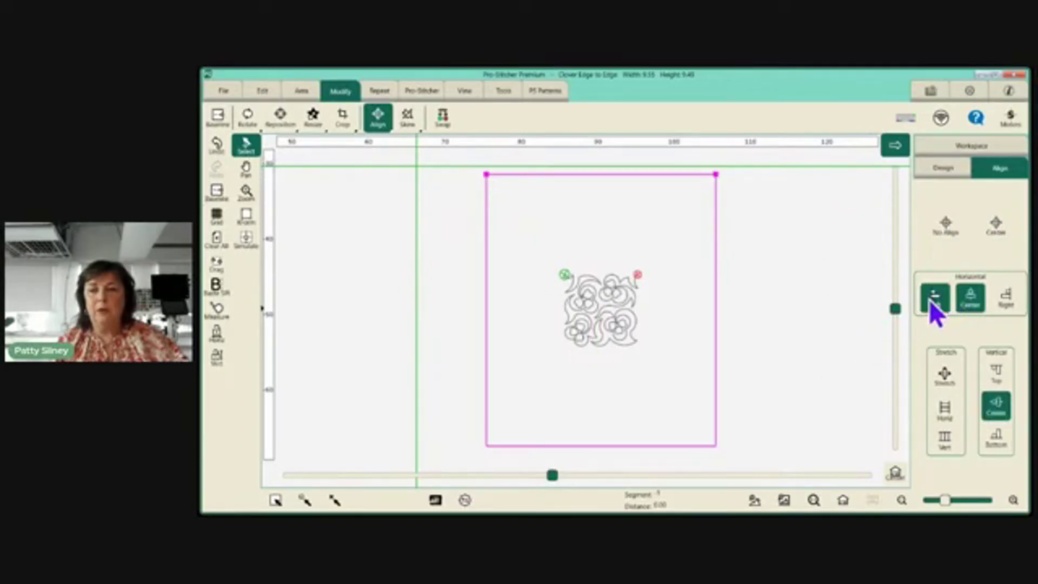
left_click(936, 313)
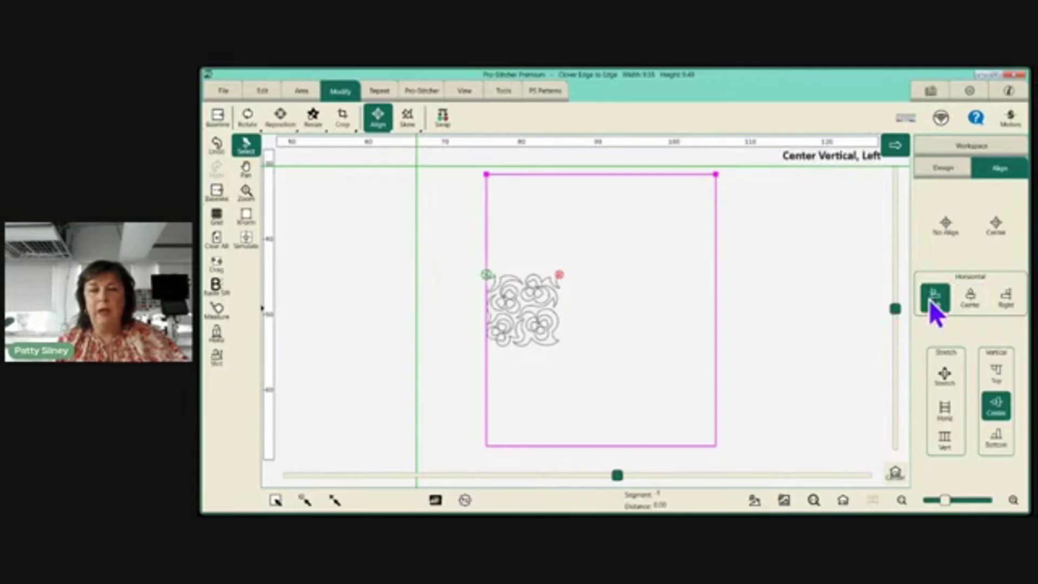
left_click(996, 374)
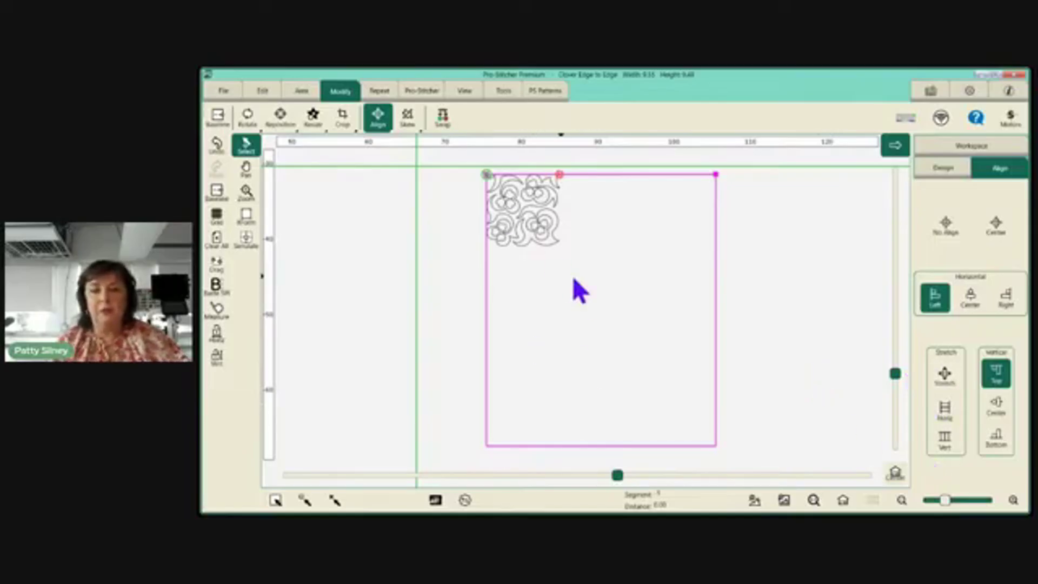
- Try stretching the clover design to fill the area in both directions, and undo back to the left and top alignment
left_click(945, 371)
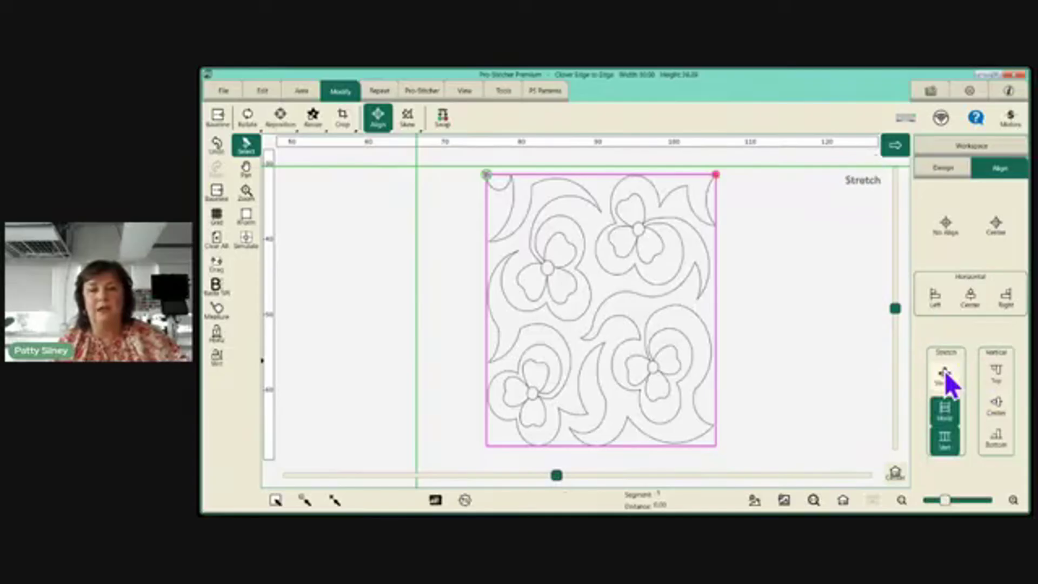
left_click(212, 144)
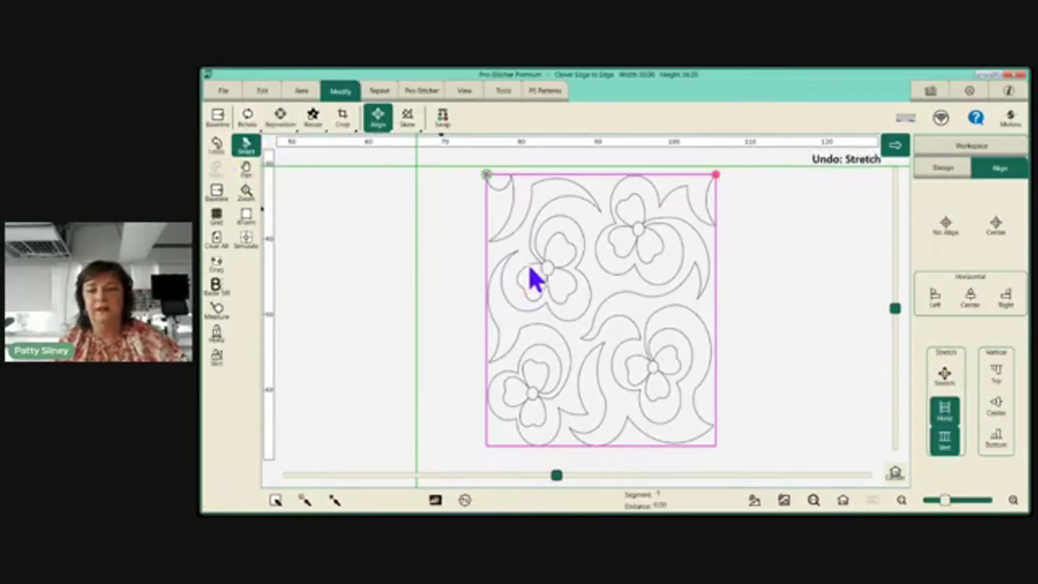
left_click(944, 410)
left_click(945, 438)
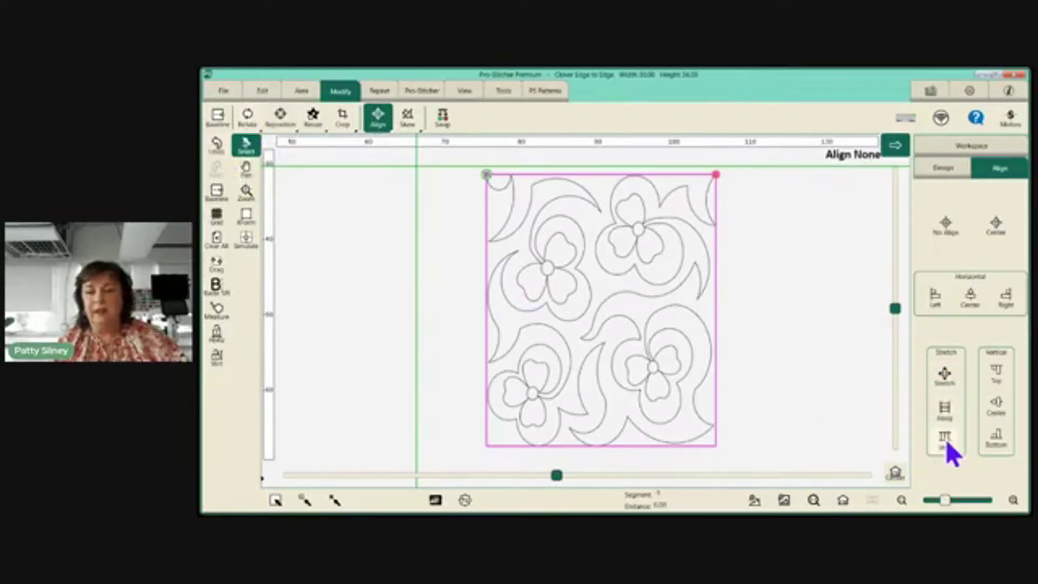
left_click(222, 147)
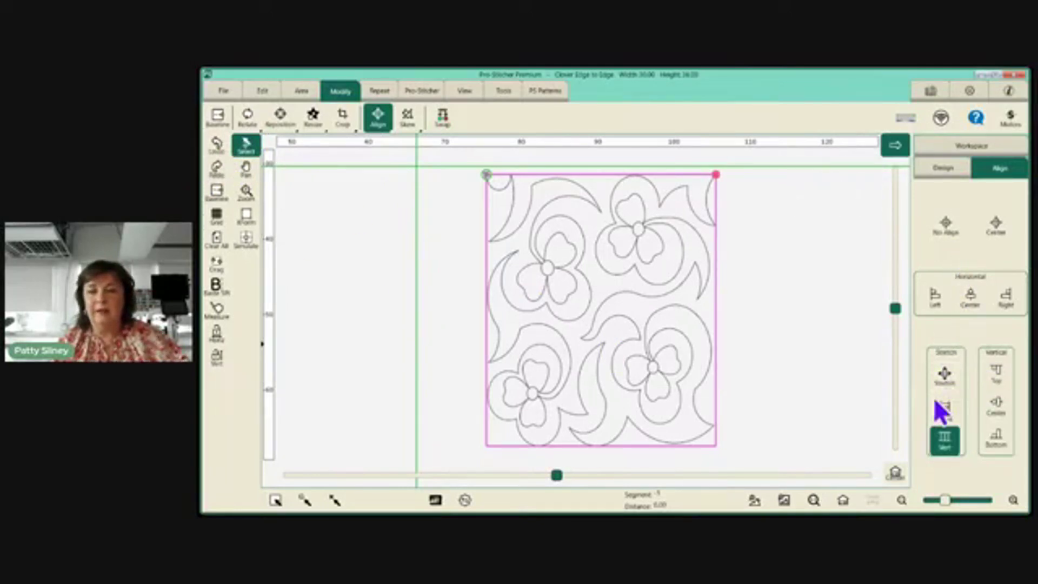
left_click(216, 147)
left_click(216, 147)
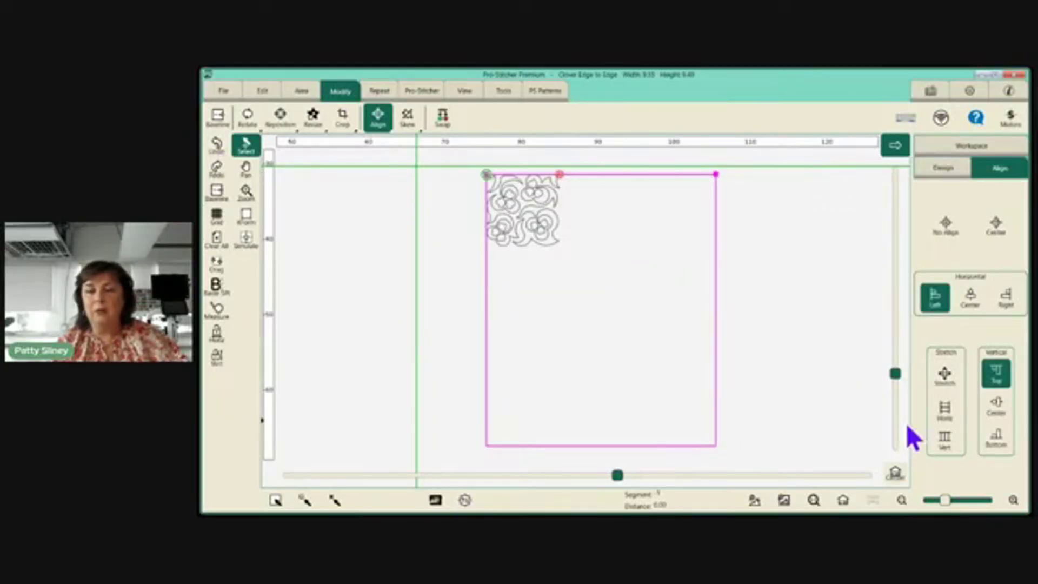
- Try stretching only the clover design's width across the area, and undo the stretch
left_click(944, 410)
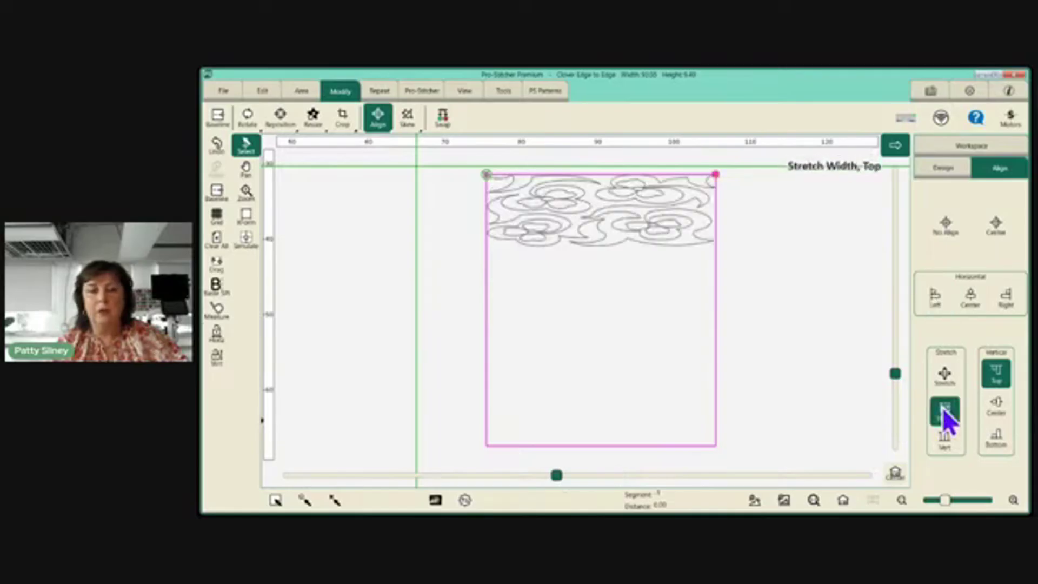
left_click(216, 143)
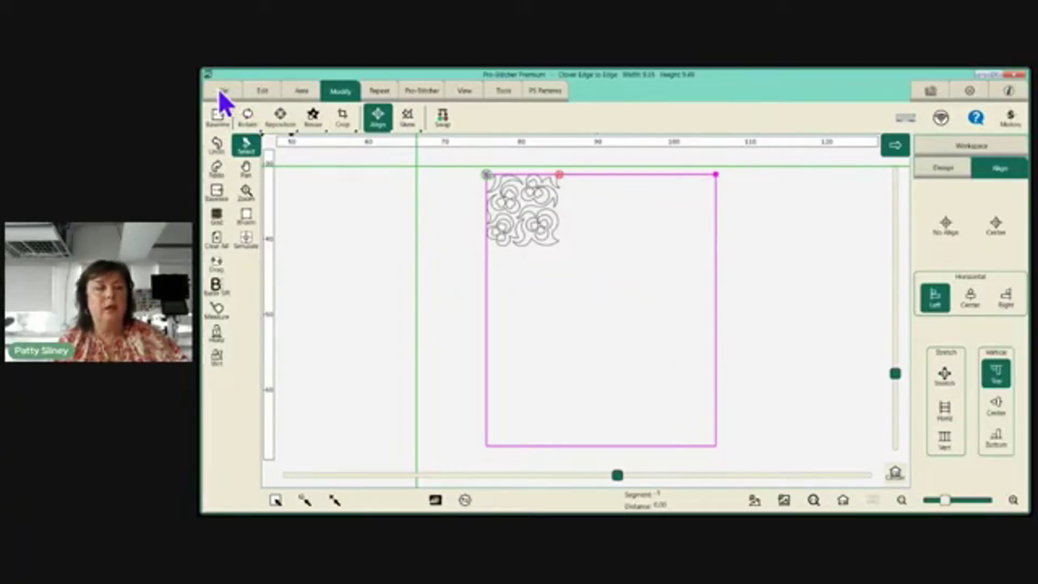
- Set the area's width and height to 6 each
left_click(298, 93)
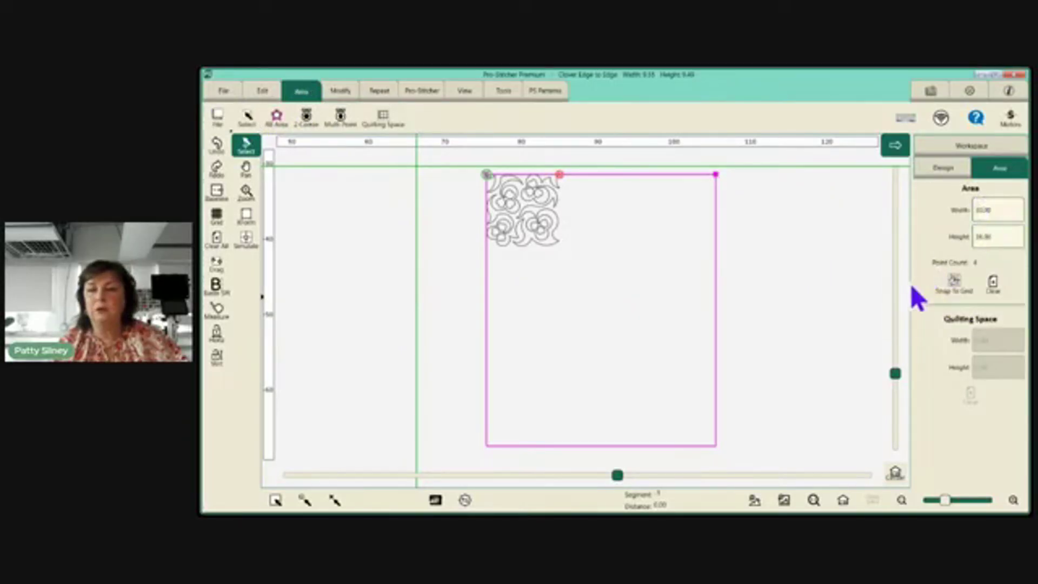
type("6")
key("Tab")
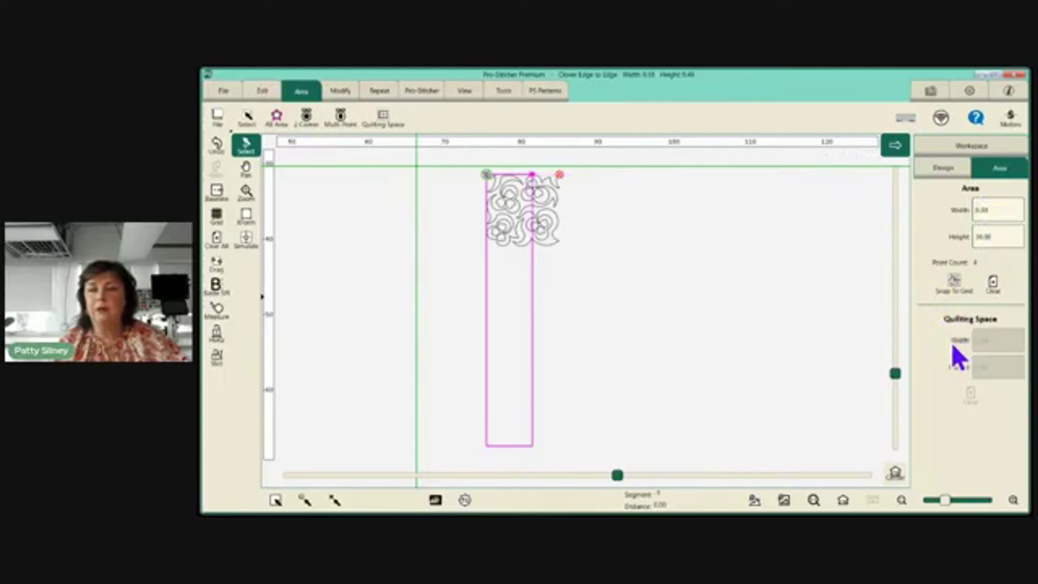
type("6")
key("Tab")
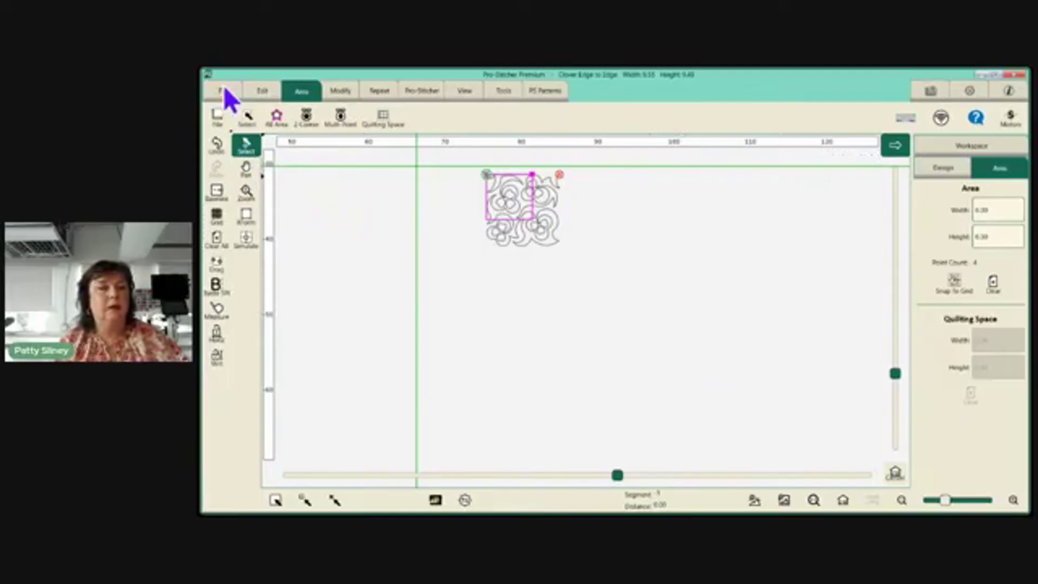
- Skew the clover design to fit inside the 6 by 6 area
left_click(842, 502)
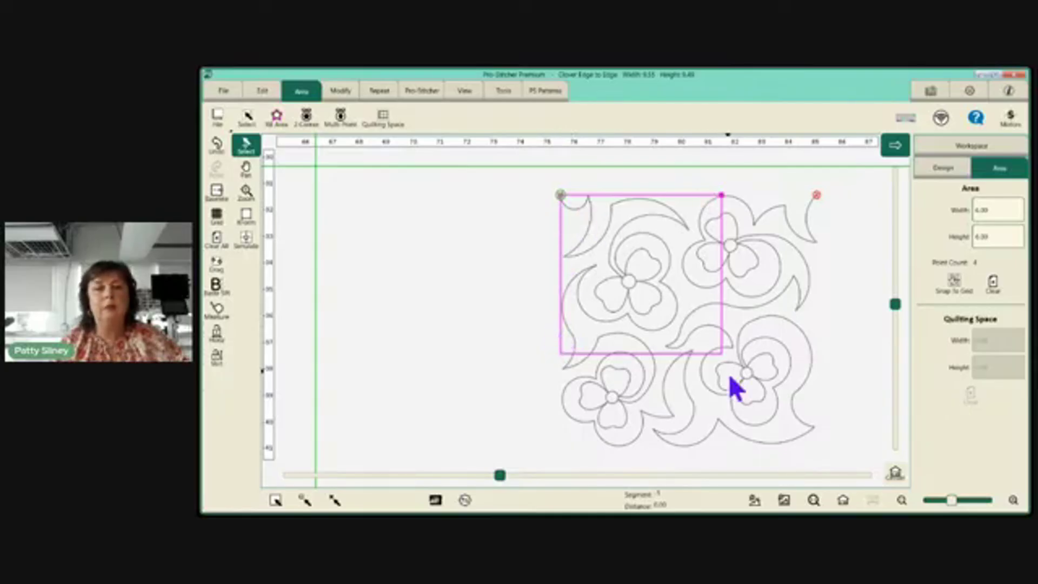
left_click(344, 89)
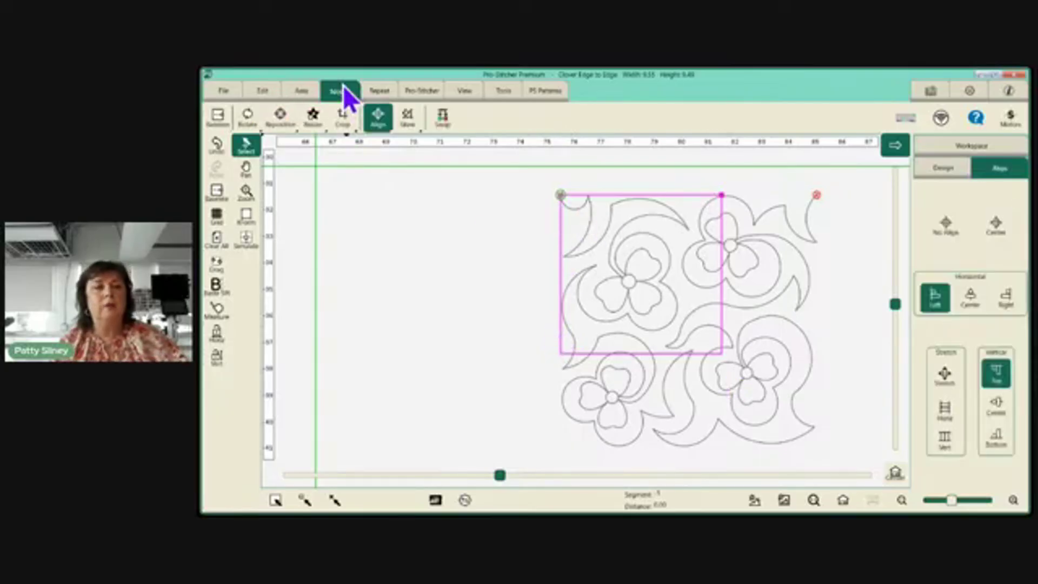
left_click(408, 118)
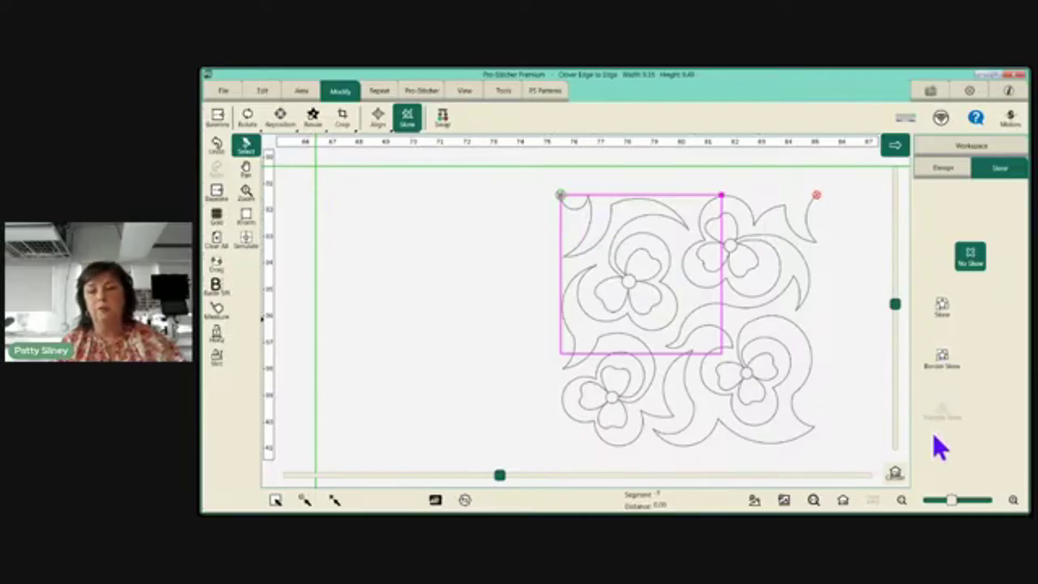
left_click(942, 307)
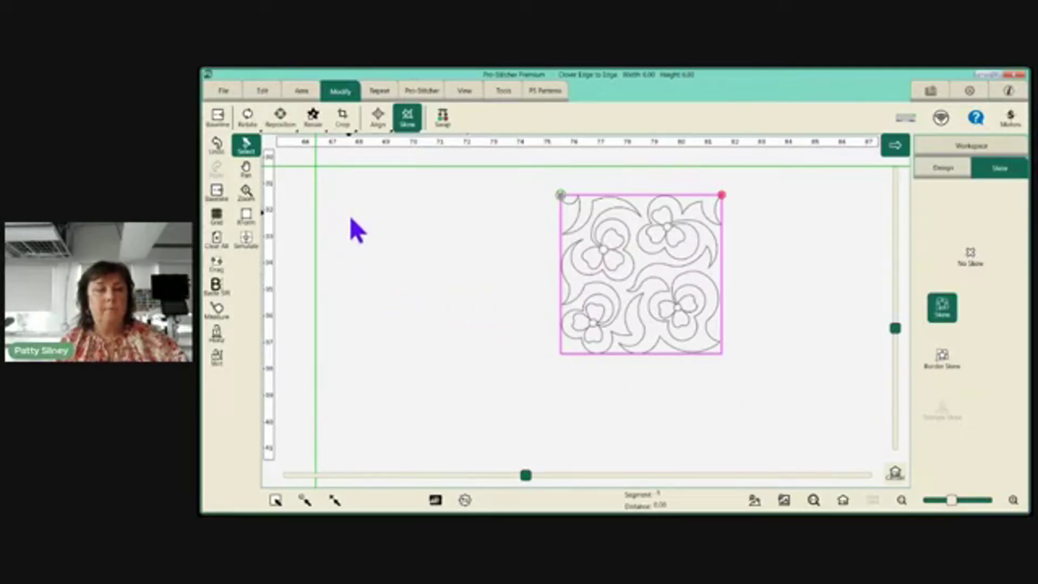
- Clear the workspace and mark a three-point triangular area about 5.15 wide and 4.6 high with Multi-Point, using simulated machine positions
left_click(227, 92)
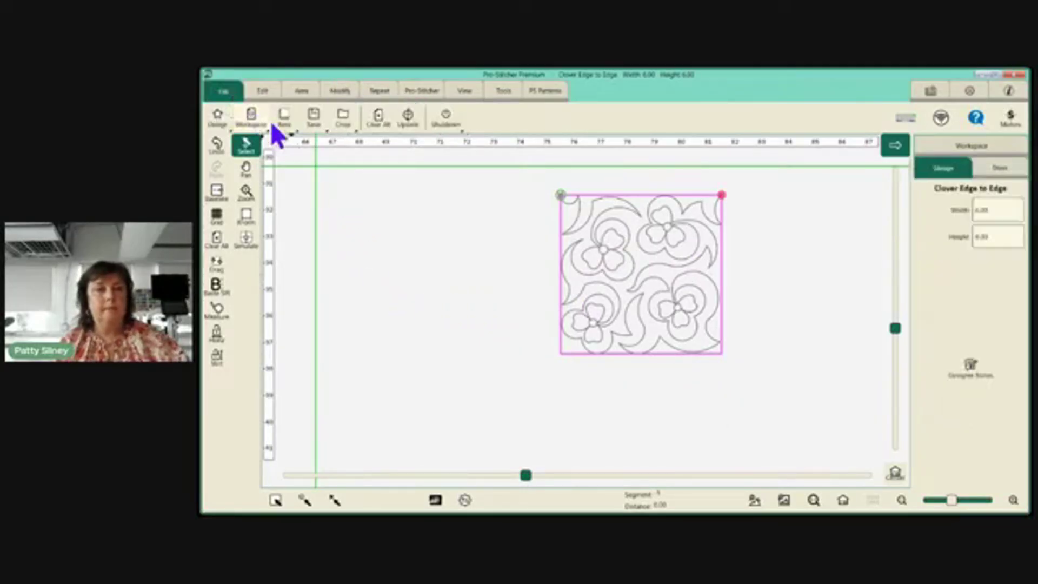
left_click(377, 115)
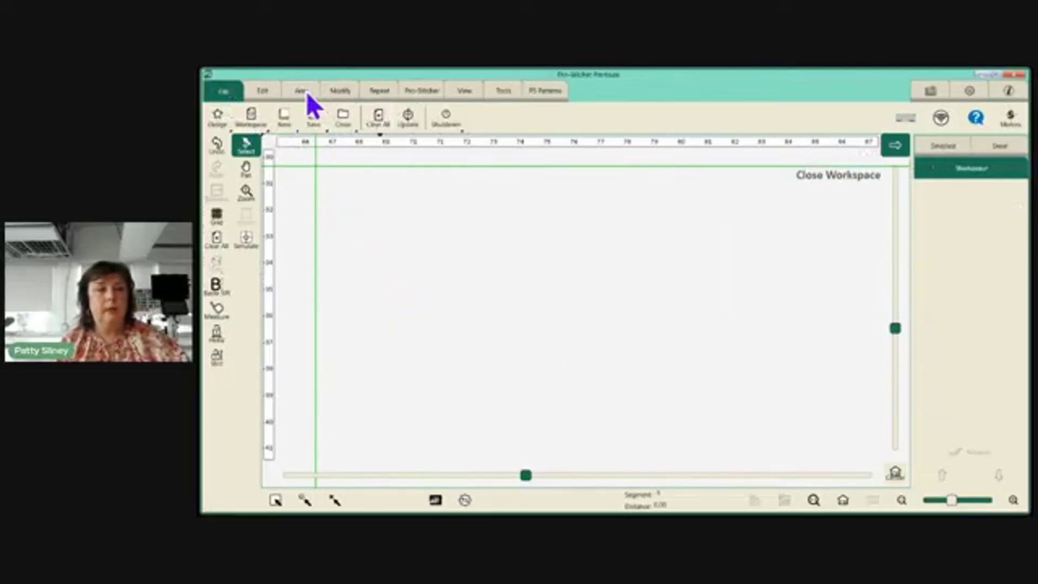
left_click(292, 91)
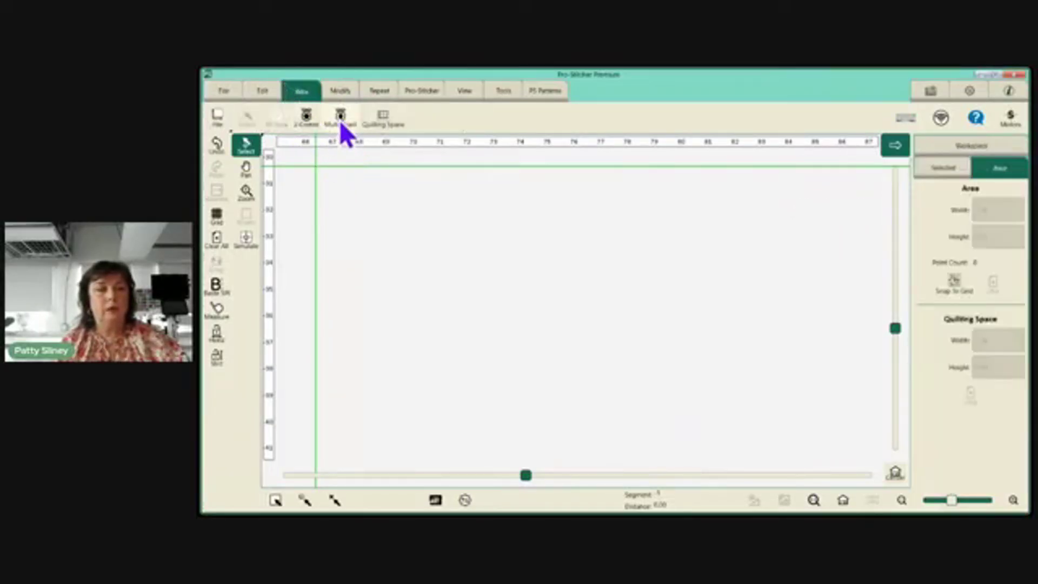
left_click_drag(342, 209, 549, 210)
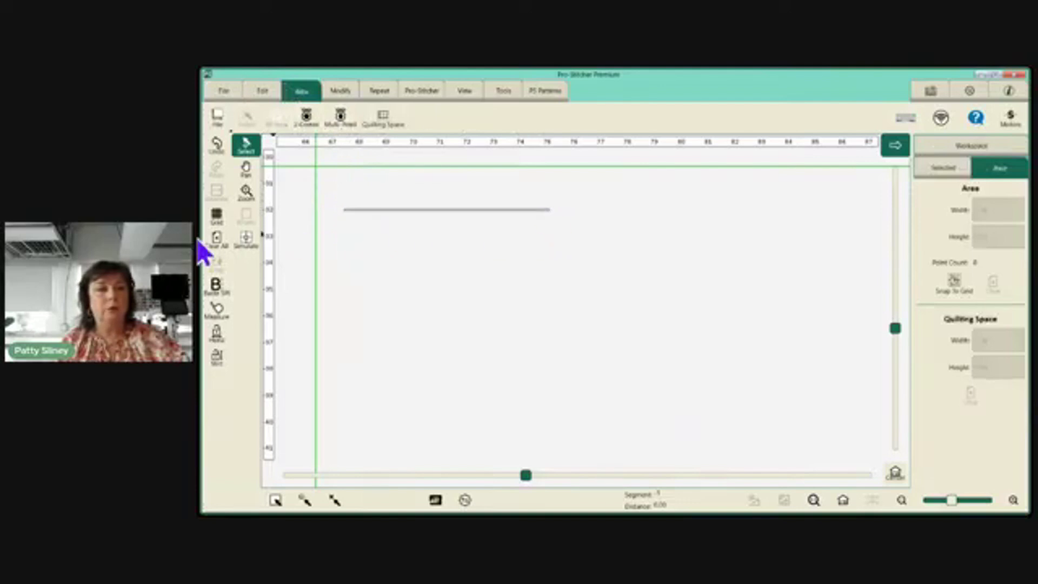
left_click(246, 245)
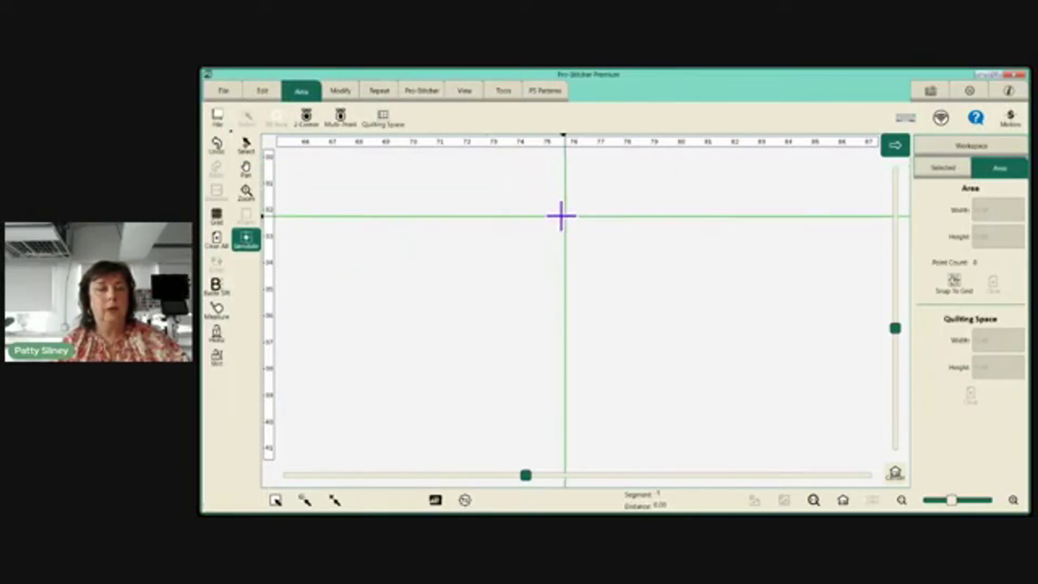
left_click(340, 122)
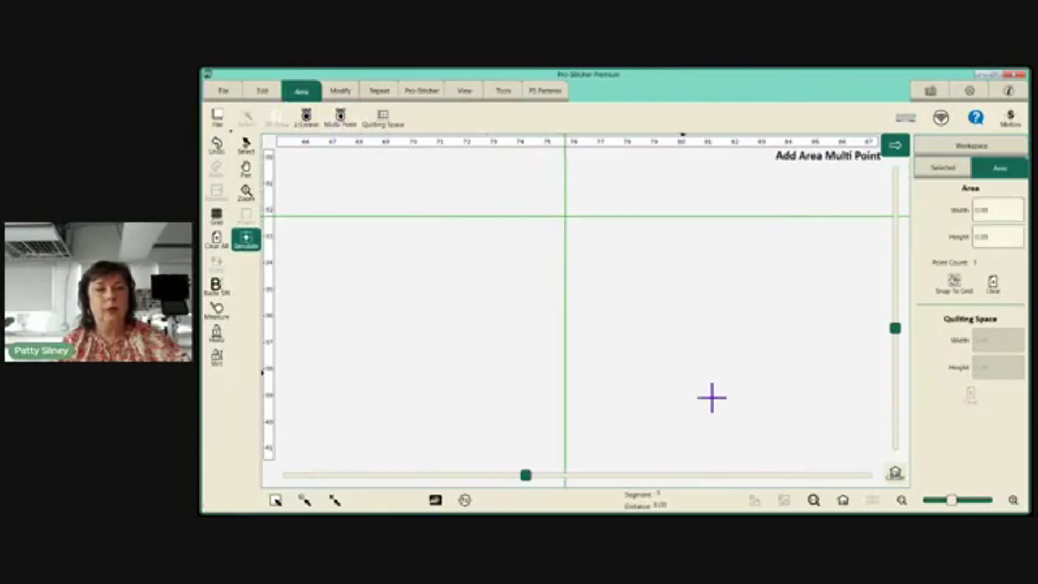
left_click(690, 356)
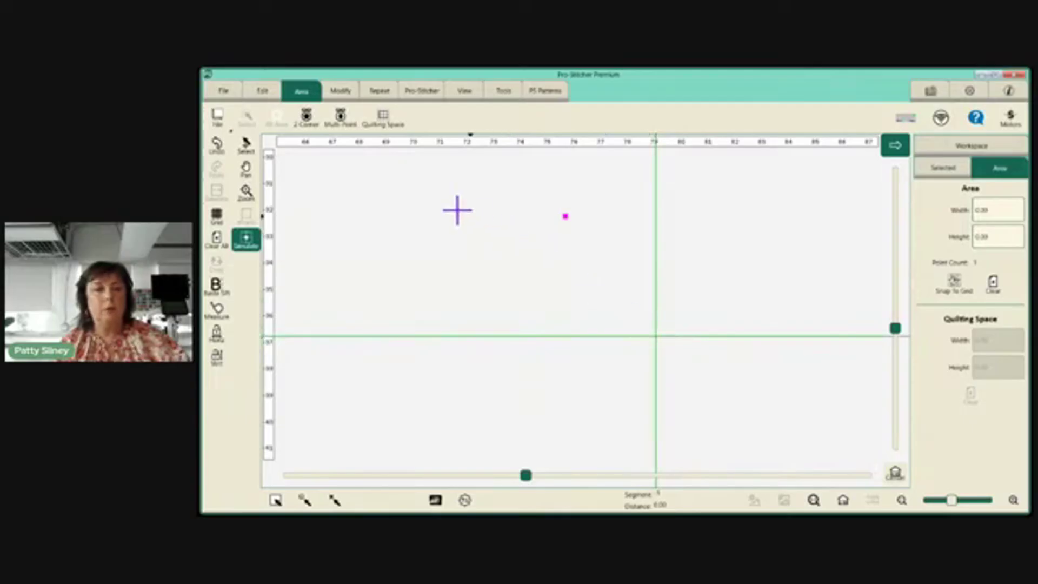
left_click(340, 118)
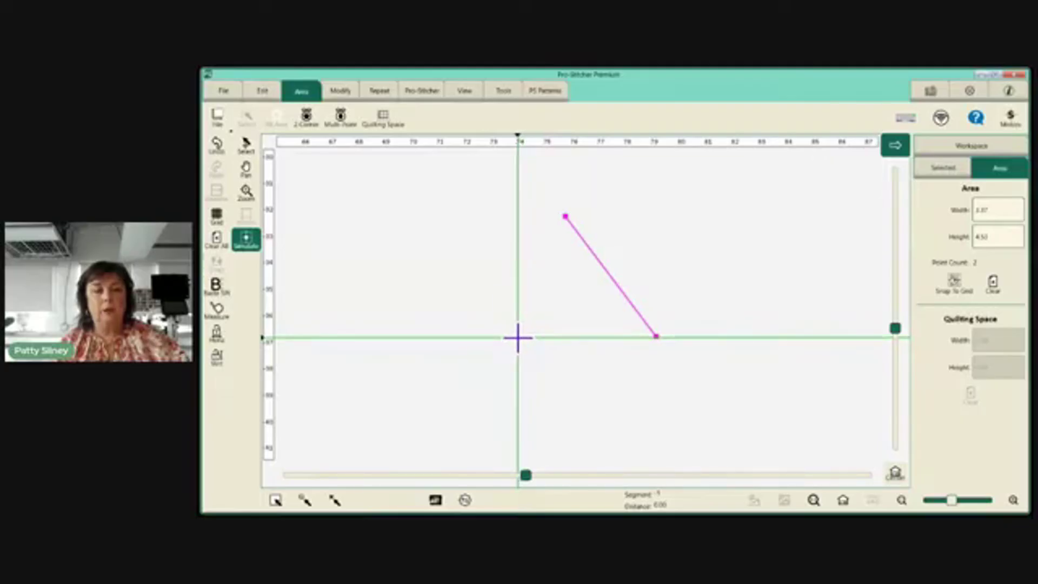
left_click(346, 121)
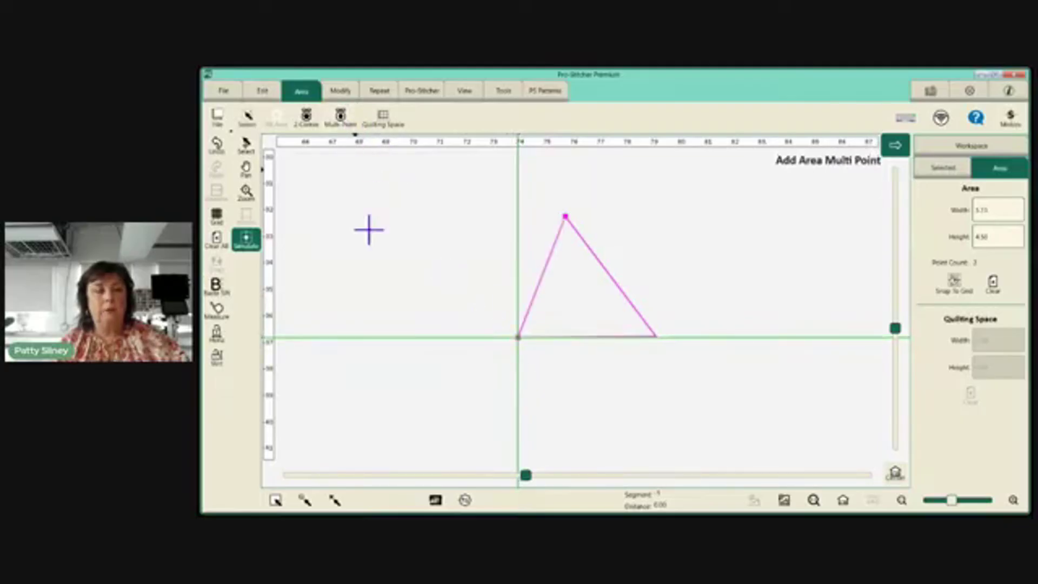
- Place the simulated machine position below and left of the triangle, and open the Crosshatch Triangle 2 design
left_click_drag(412, 426, 401, 413)
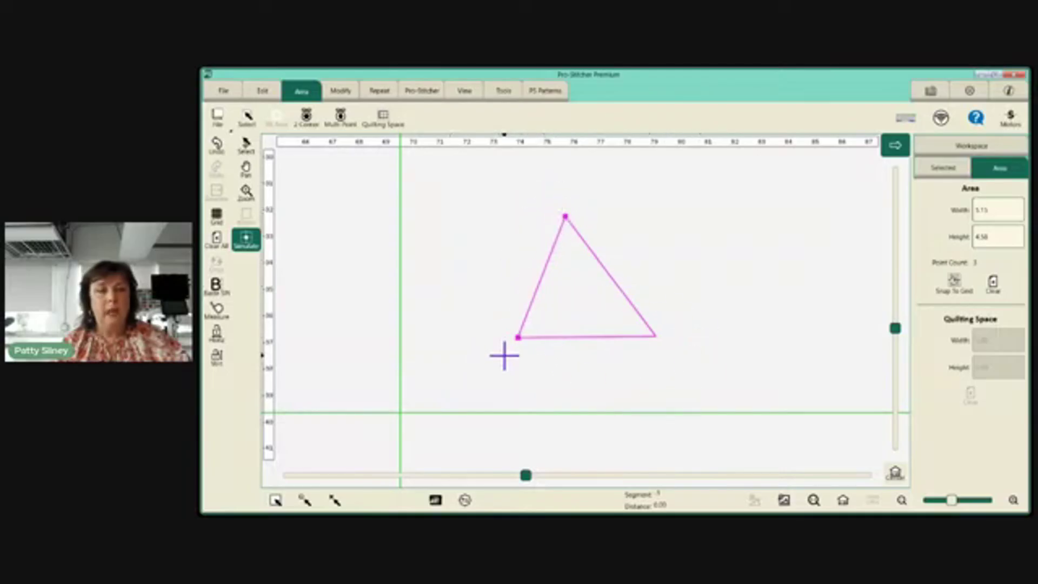
left_click(222, 92)
left_click(216, 118)
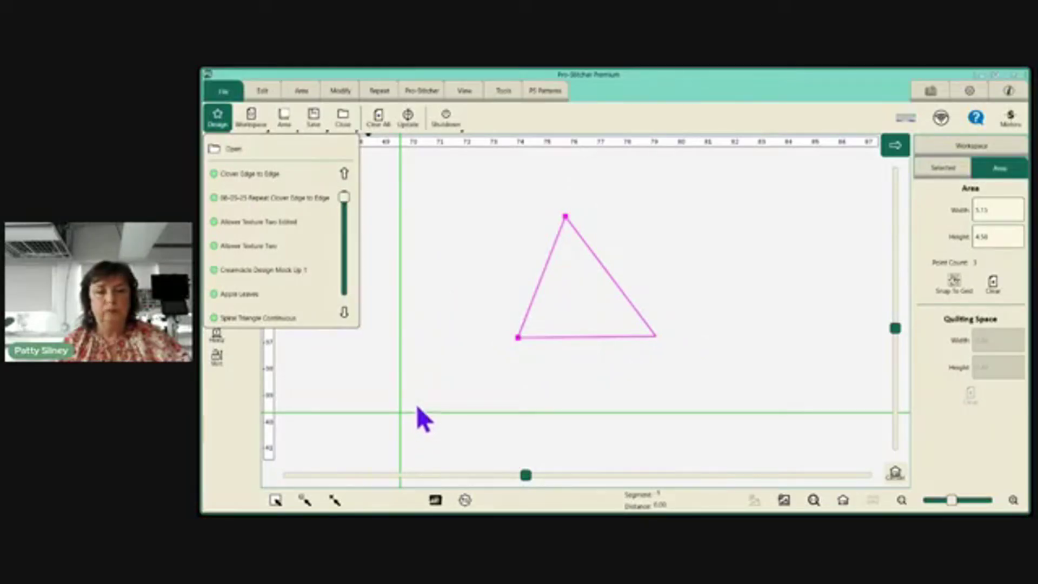
left_click(744, 269)
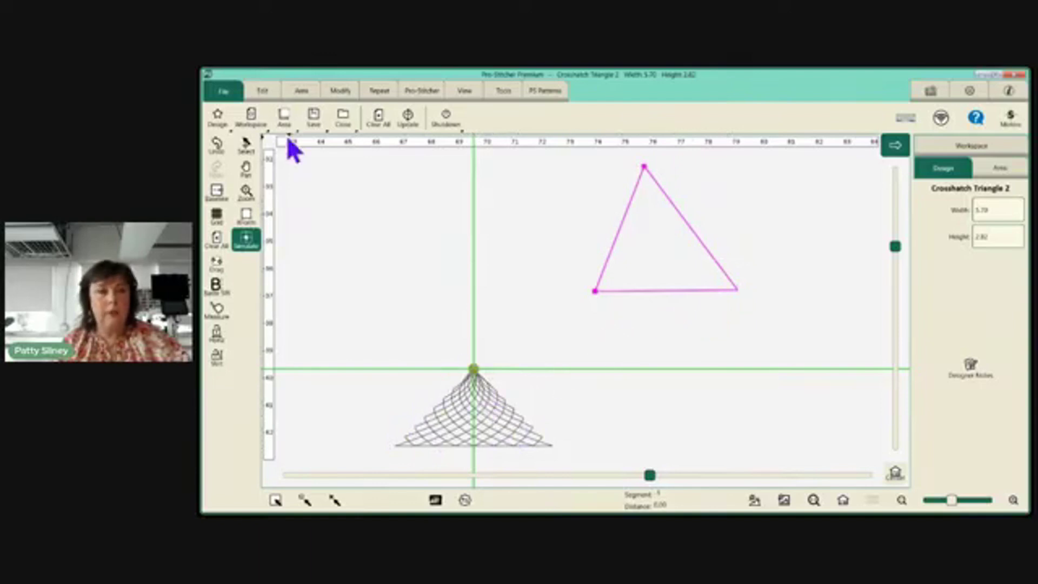
- Try rotating the crosshatch design 45° counter-clockwise, and rotate it 45° clockwise back
left_click(340, 90)
left_click(251, 114)
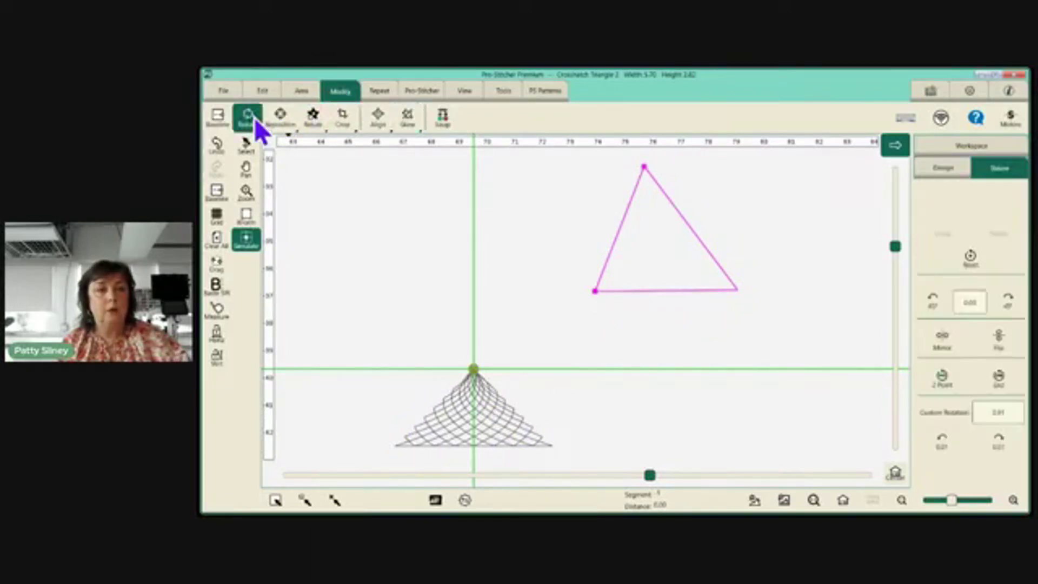
left_click(934, 301)
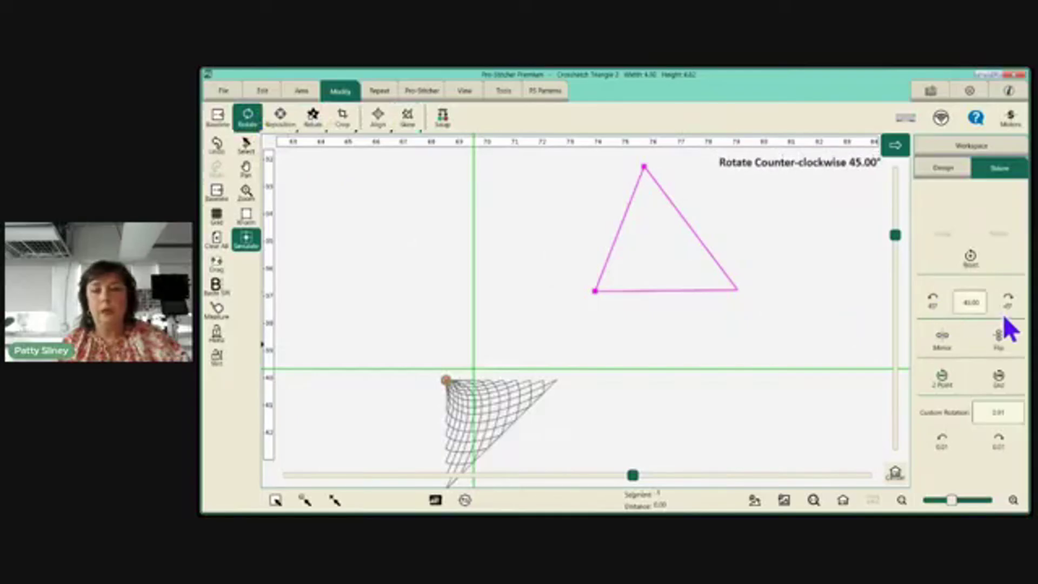
left_click(1009, 300)
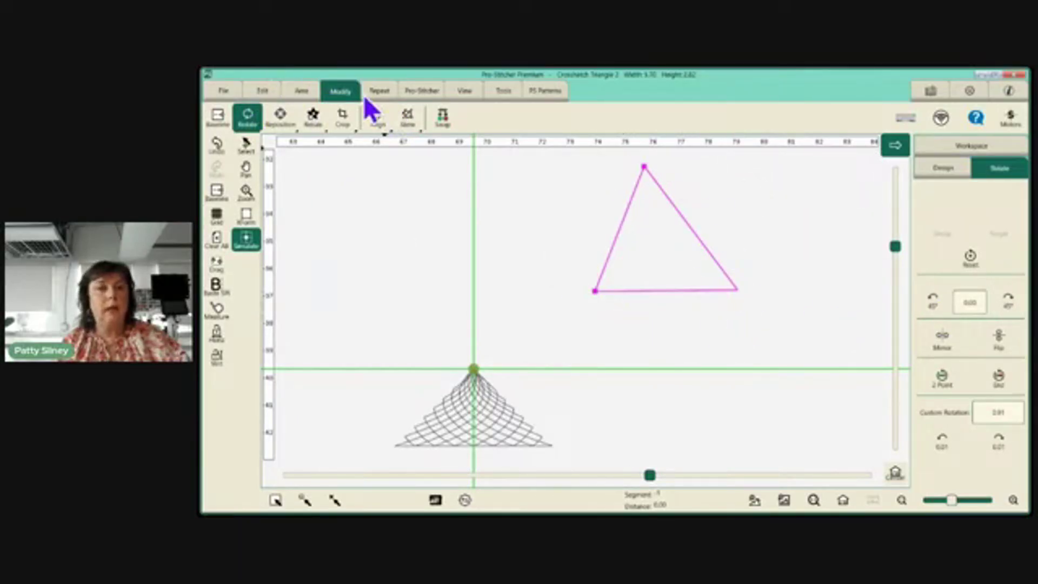
- Fit the crosshatch design to the triangular area with Triangle Skew, and baseline the skewed design
left_click(406, 121)
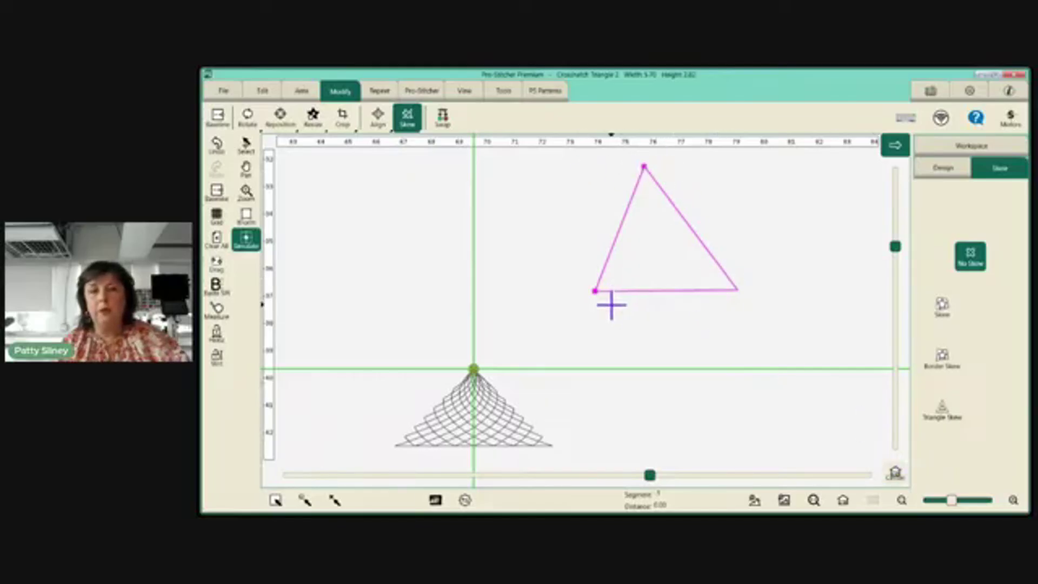
left_click(939, 414)
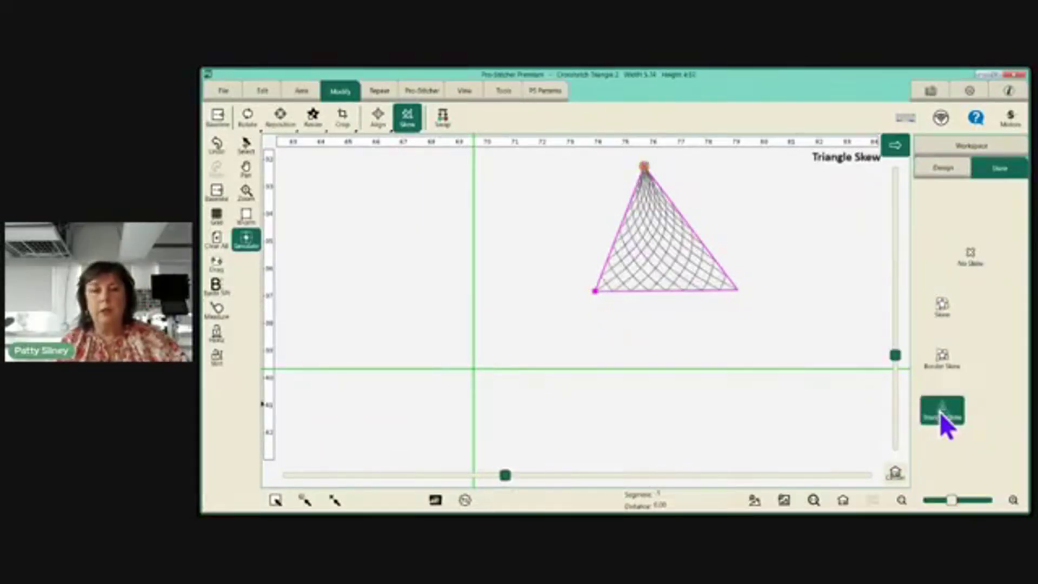
left_click(842, 500)
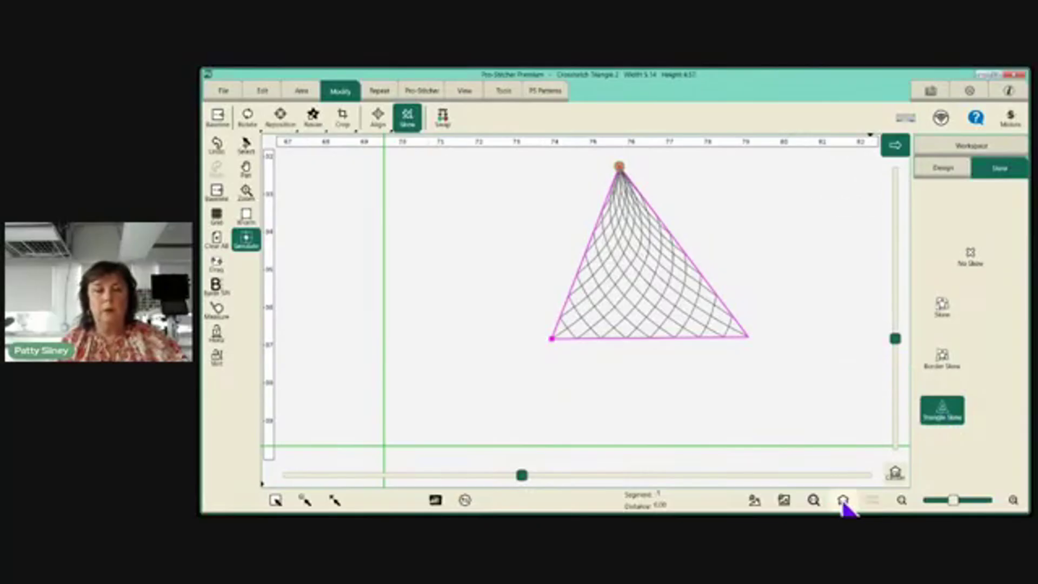
left_click(227, 186)
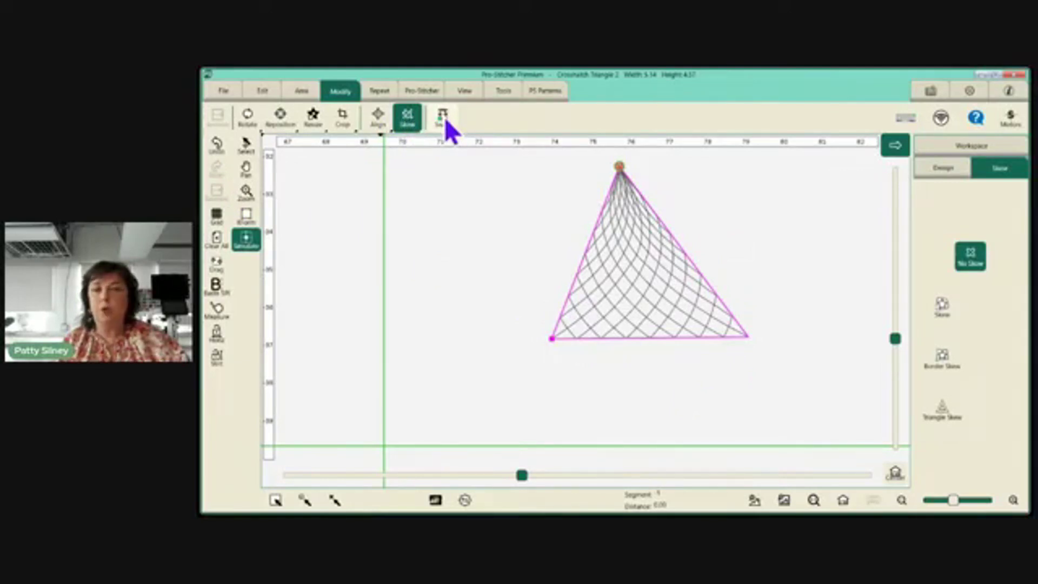
left_click(379, 91)
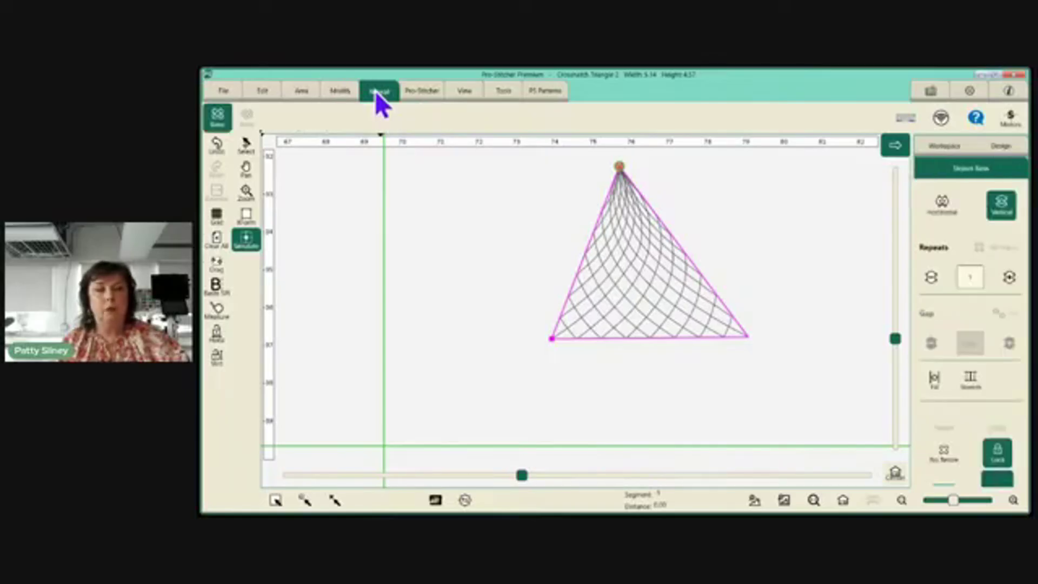
left_click(421, 92)
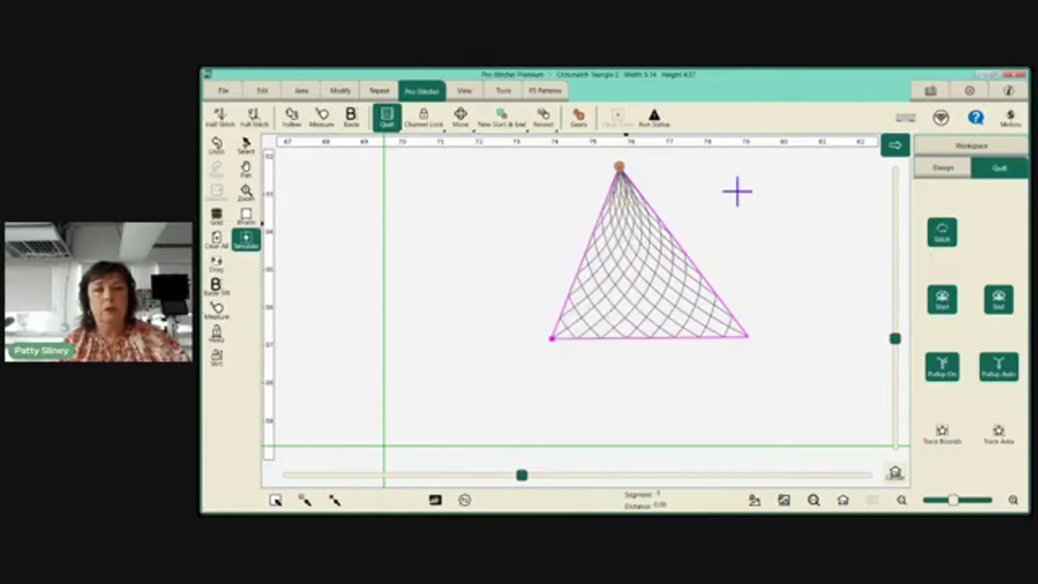
- Customize the Opti-Stitch settings with an acceleration of 47 percent and a speed of 60 percent
left_click(969, 90)
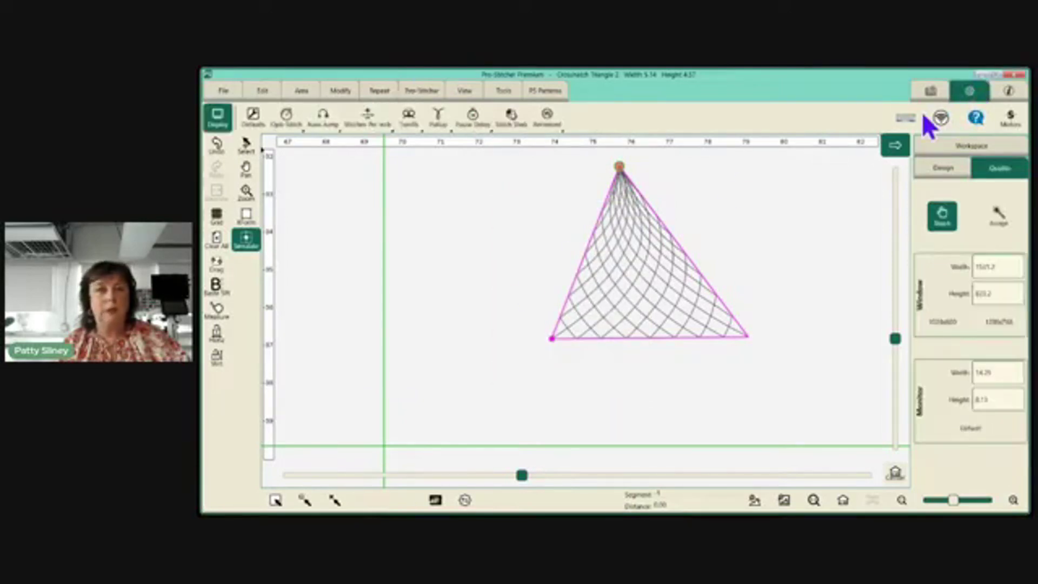
left_click(286, 128)
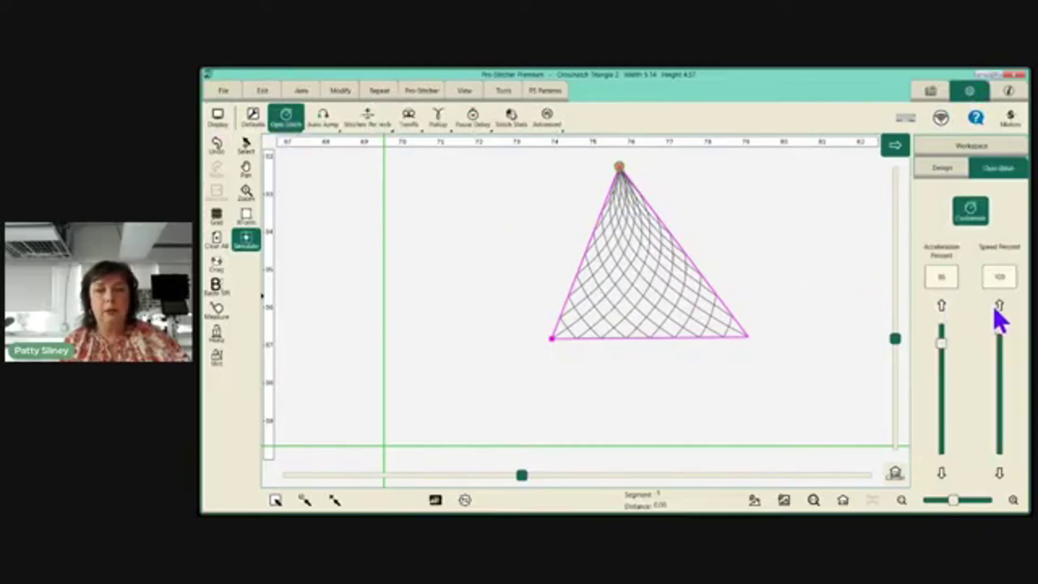
left_click_drag(942, 349, 950, 398)
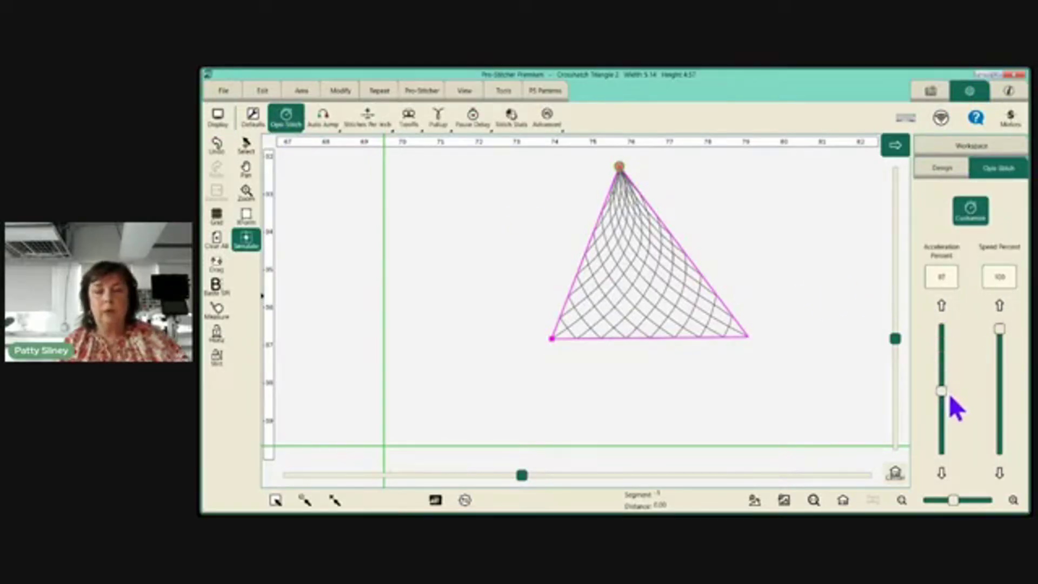
left_click_drag(999, 329, 999, 368)
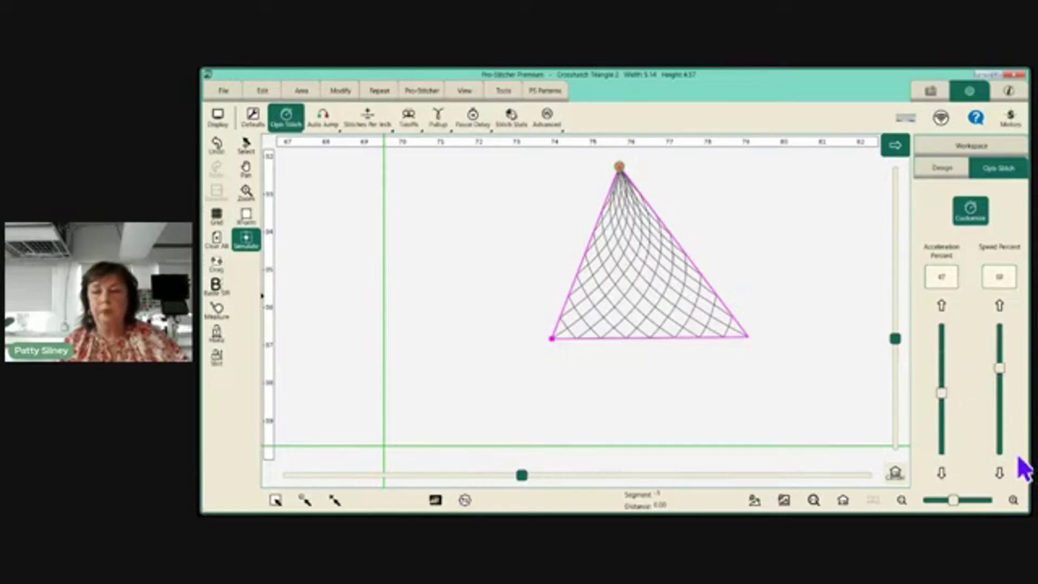
left_click(999, 473)
left_click(999, 473)
left_click(999, 473)
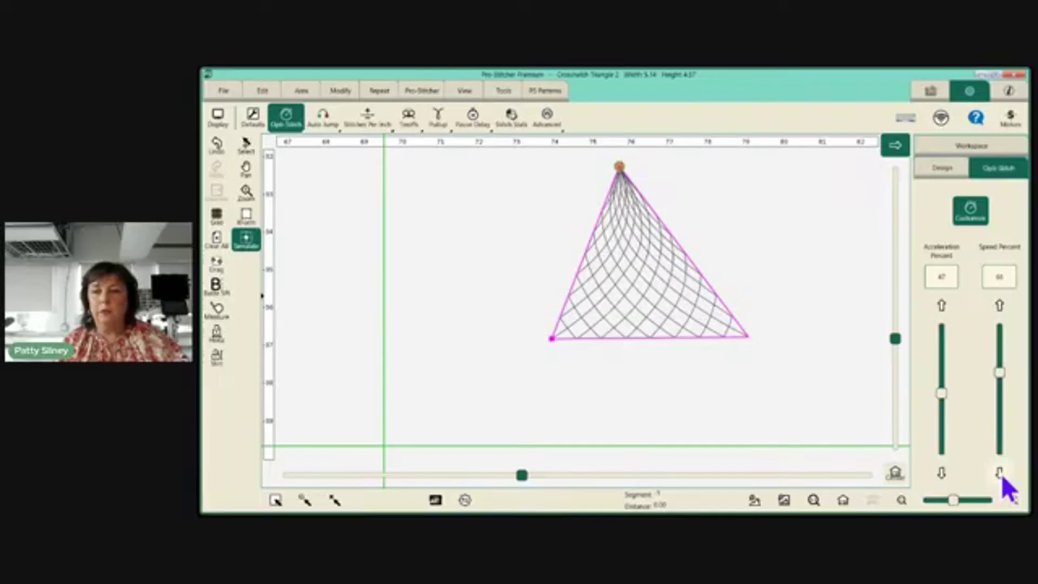
left_click(999, 473)
left_click(999, 472)
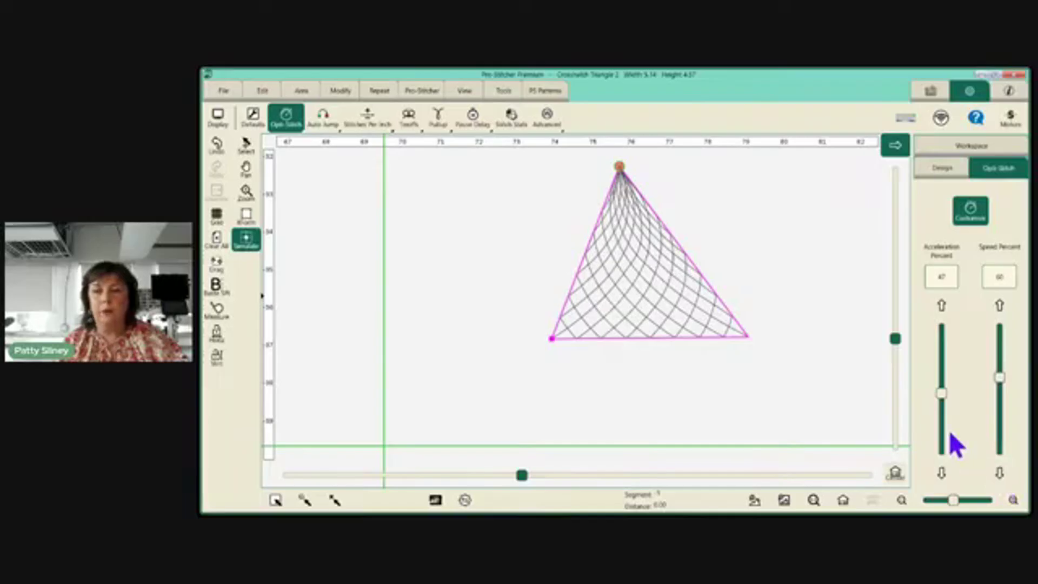
- Lower the Opti-Stitch acceleration to 33 percent
left_click(941, 473)
left_click(941, 472)
left_click(941, 473)
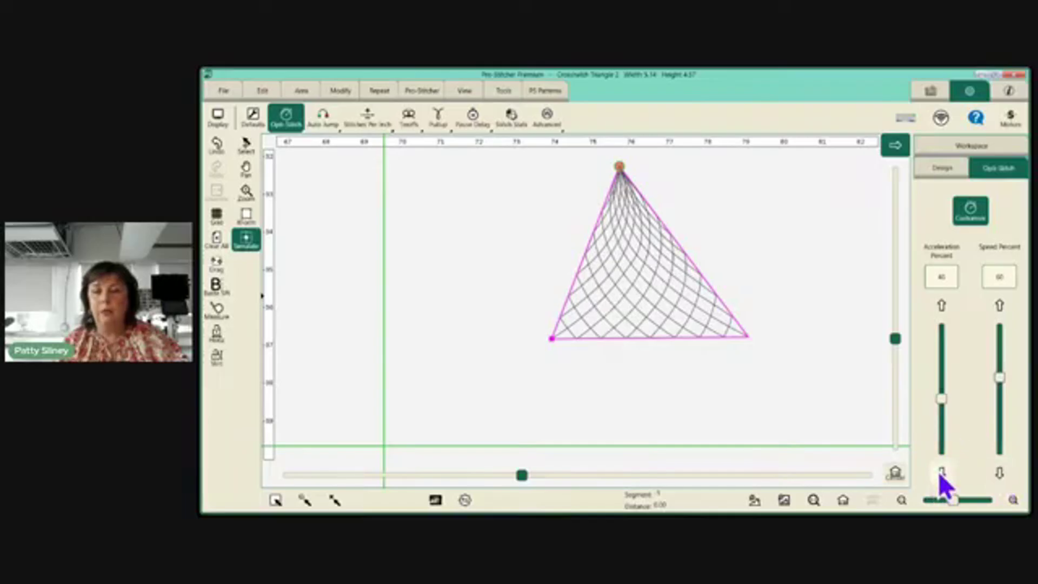
left_click(941, 473)
left_click(941, 472)
left_click(940, 473)
left_click(941, 473)
left_click(941, 472)
left_click(941, 473)
left_click(941, 473)
left_click(941, 473)
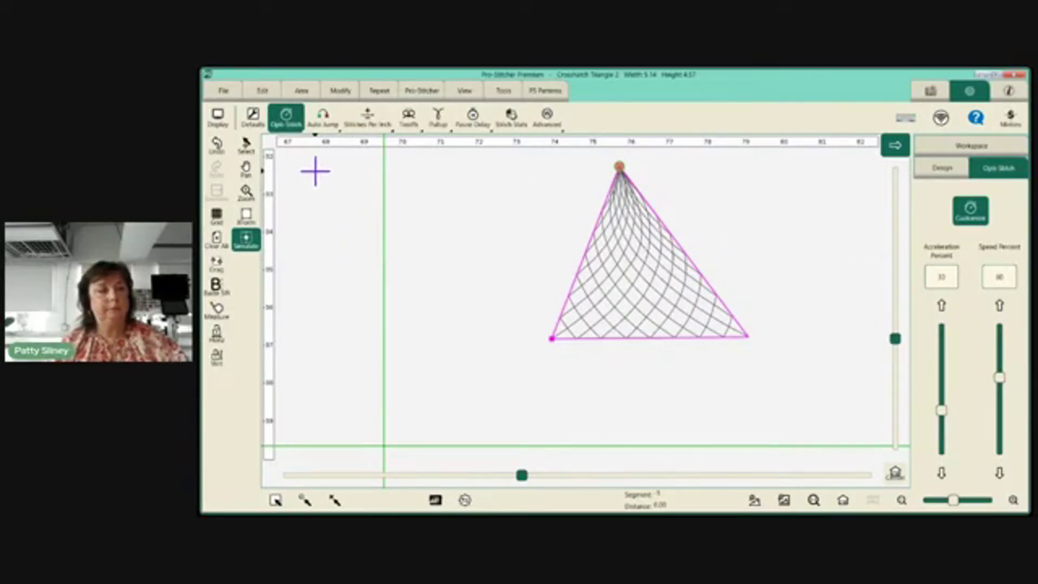
- Compare the current Auto Jump setting with the Auto Jump and Nudge values in the defaults
left_click(319, 127)
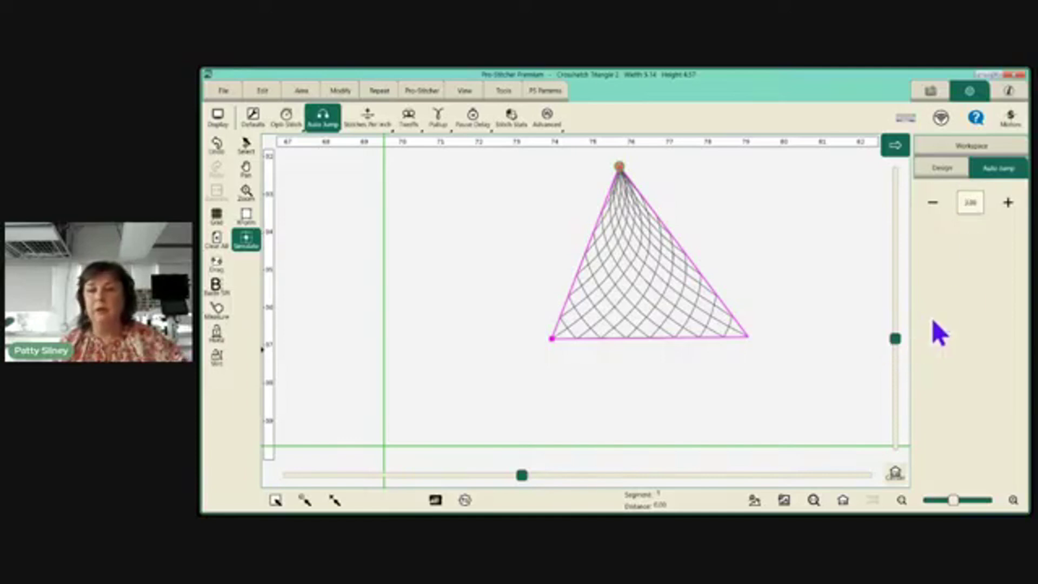
left_click(253, 115)
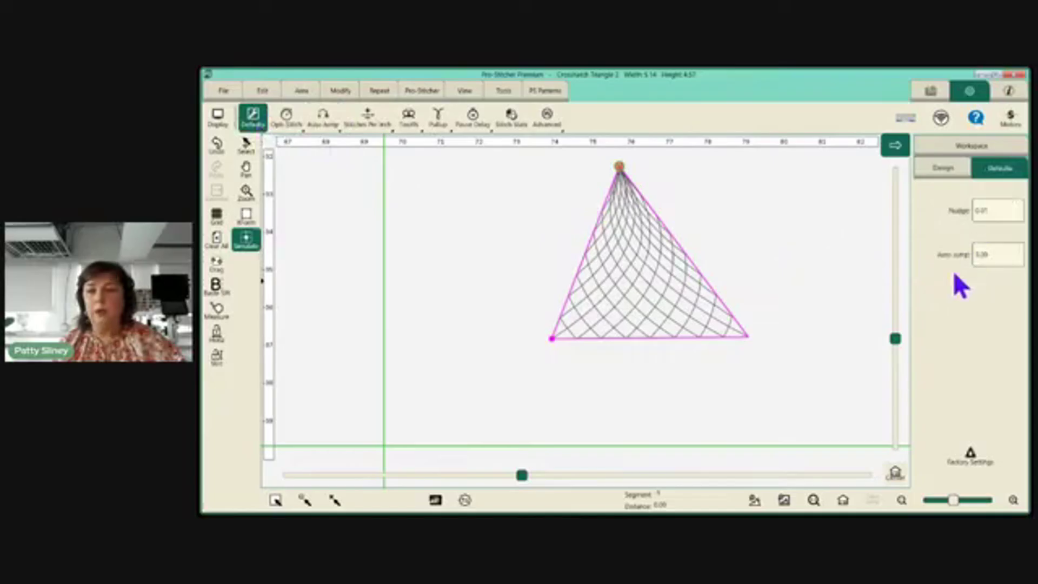
left_click(1000, 255)
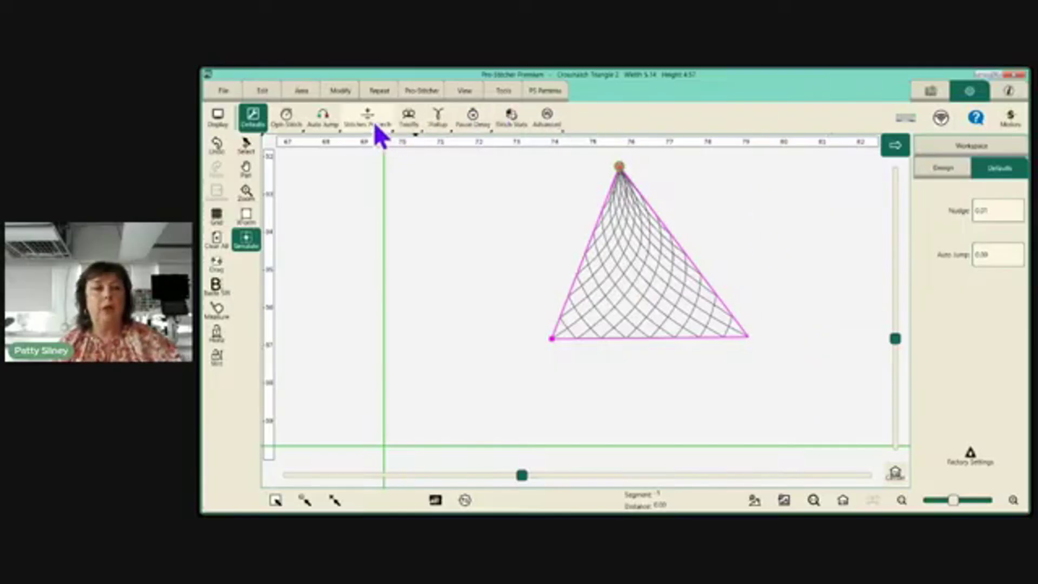
left_click(329, 115)
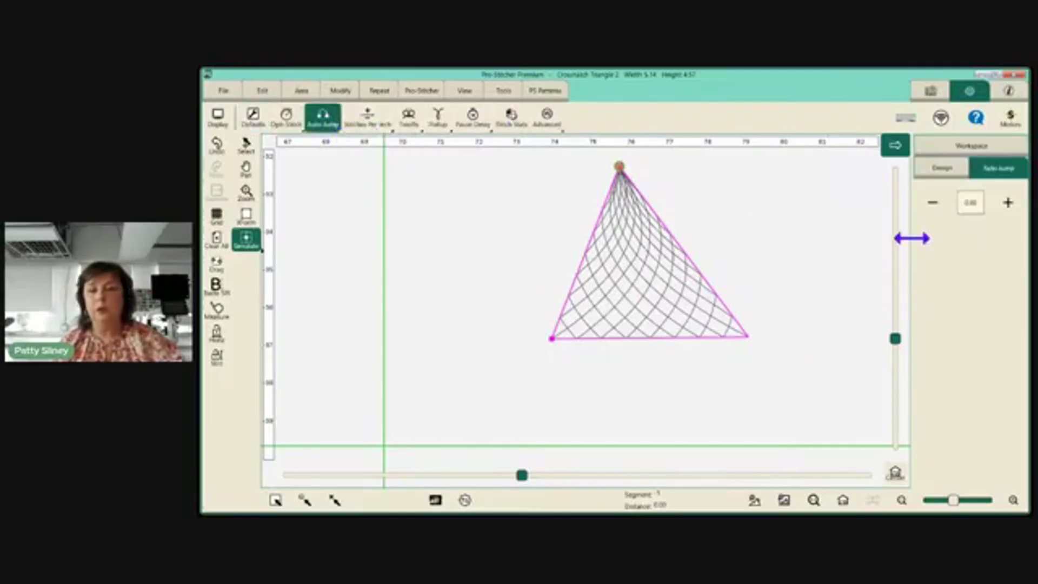
left_click(263, 122)
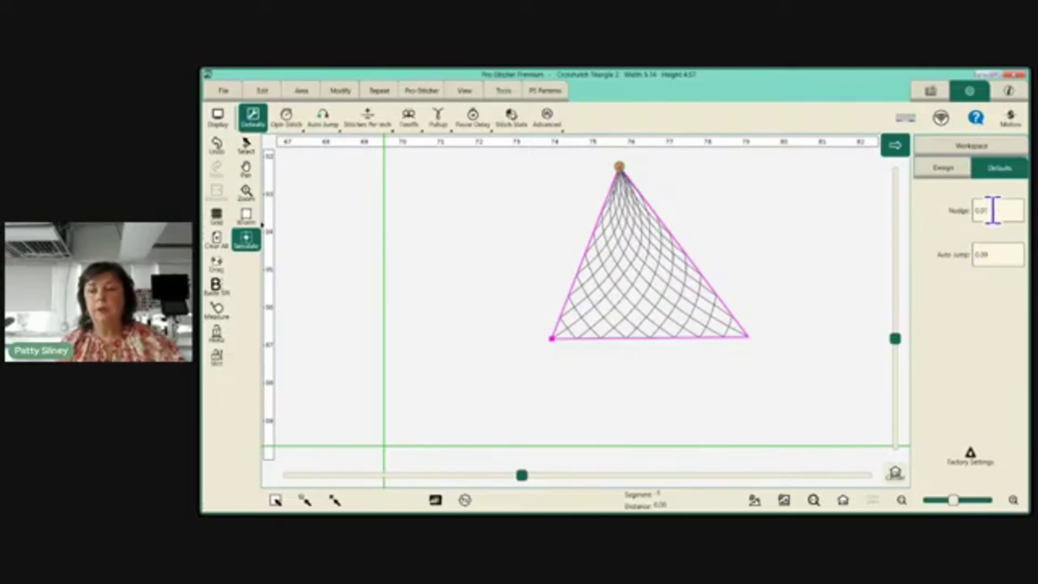
left_click(320, 121)
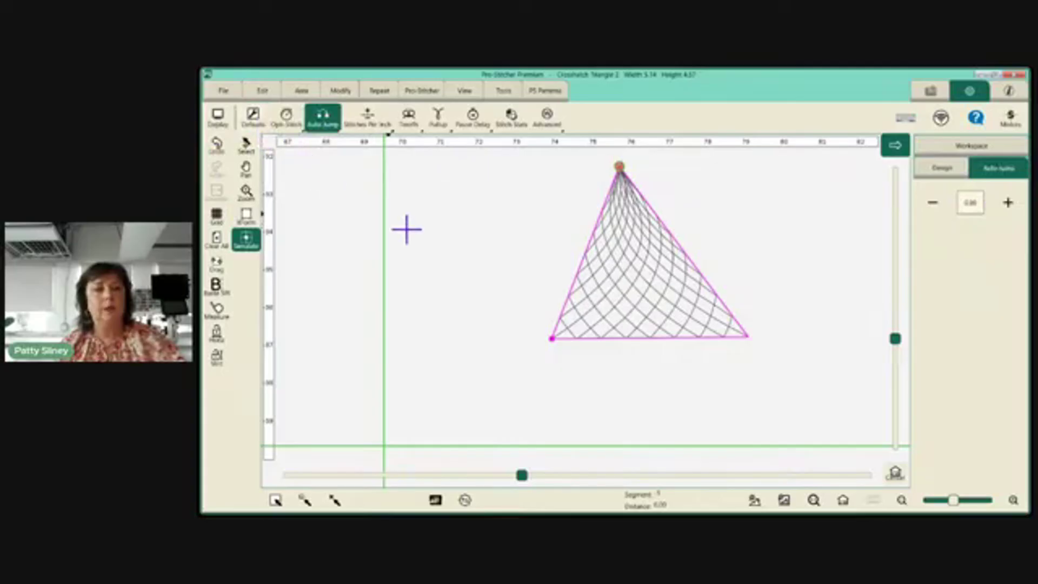
- Turn on basting in the Stitches Per Inch settings
left_click(371, 125)
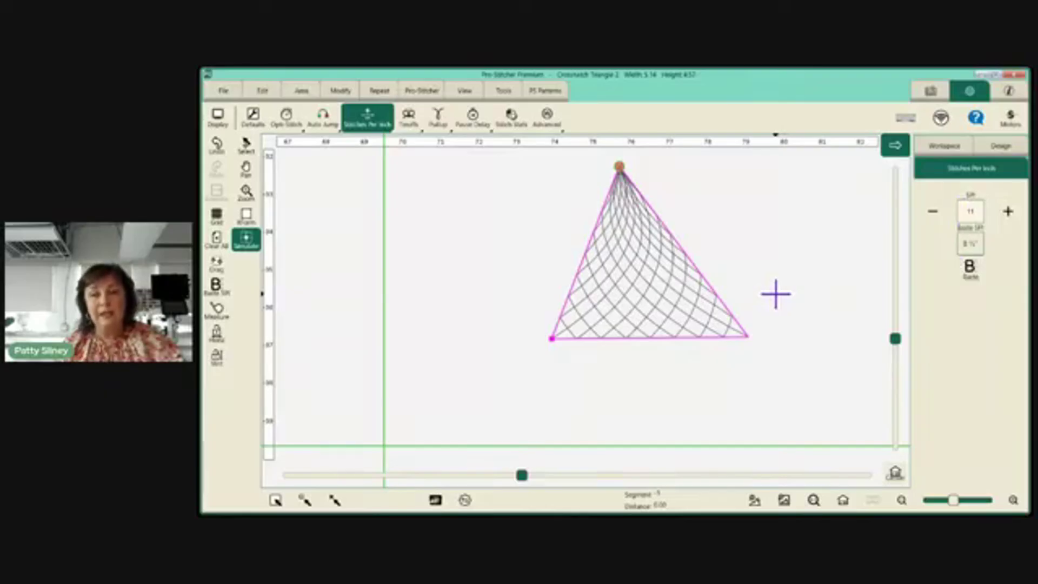
left_click(970, 266)
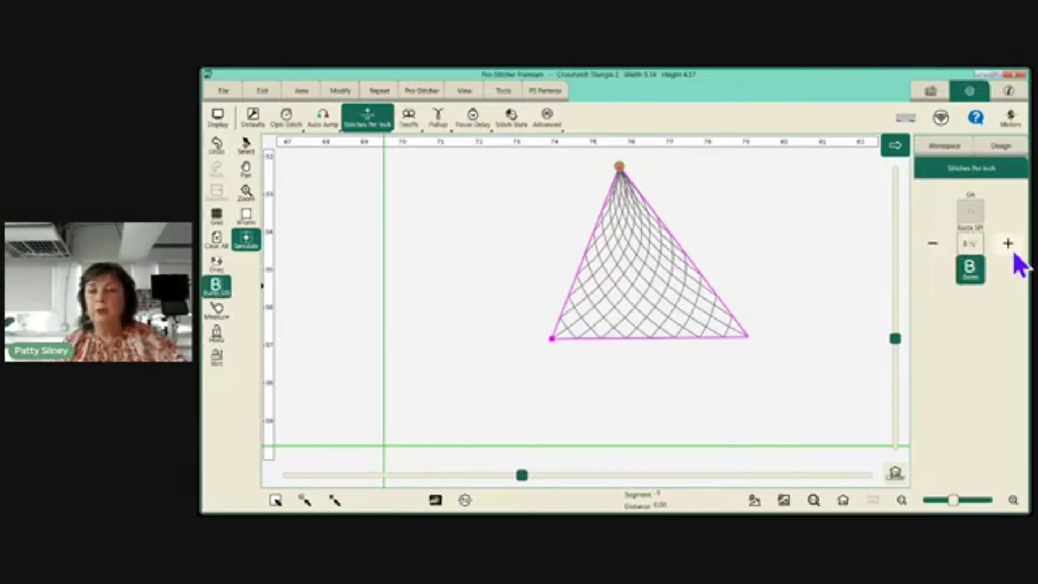
left_click(817, 262)
- Set the tieoff number to 6 and the tieoff distance to 0.025
left_click(411, 122)
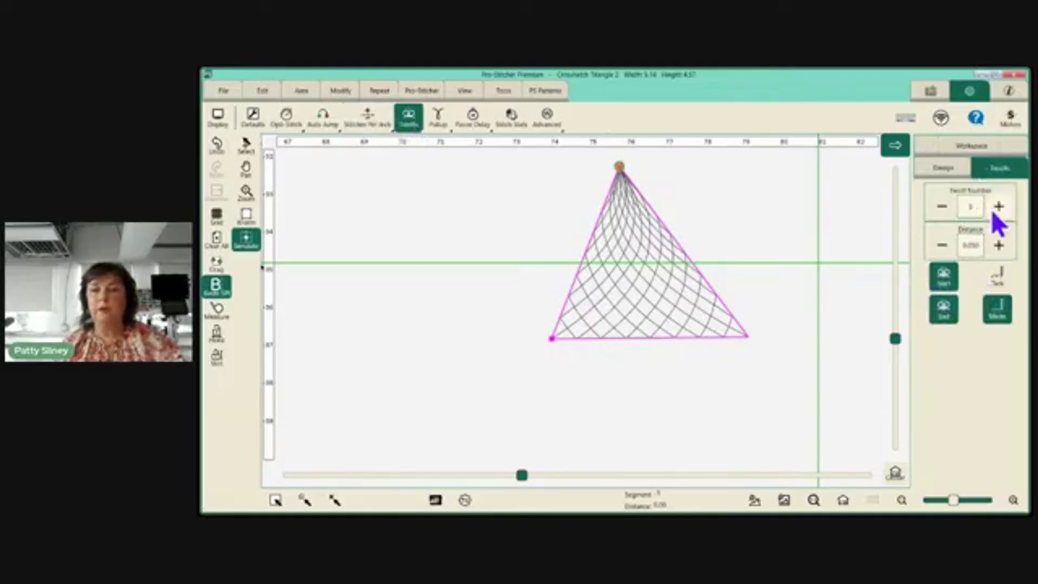
left_click(969, 244)
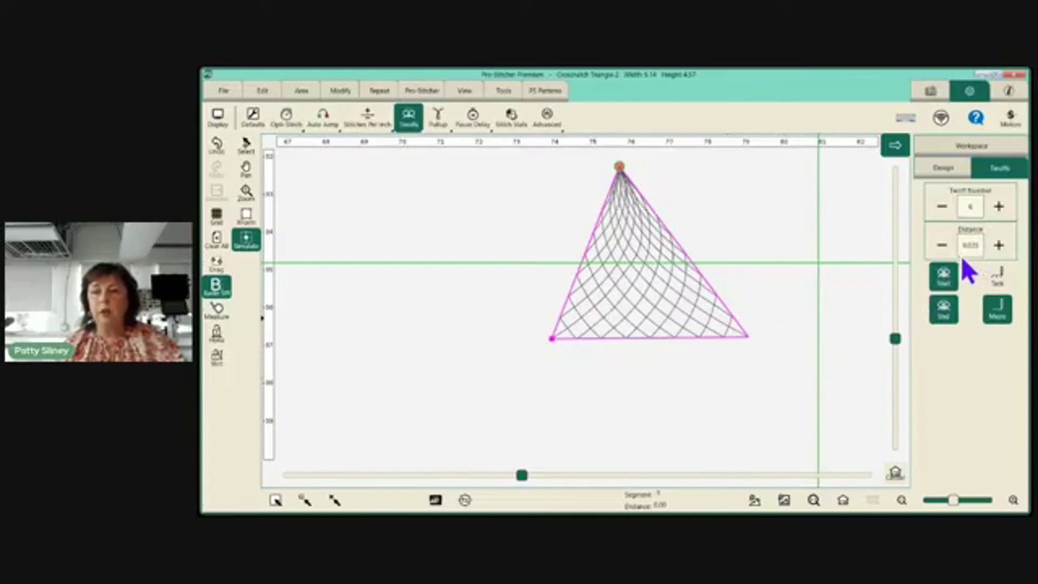
- Review the Pullup options and set the Pause Delay to 2.00 inches
left_click(440, 125)
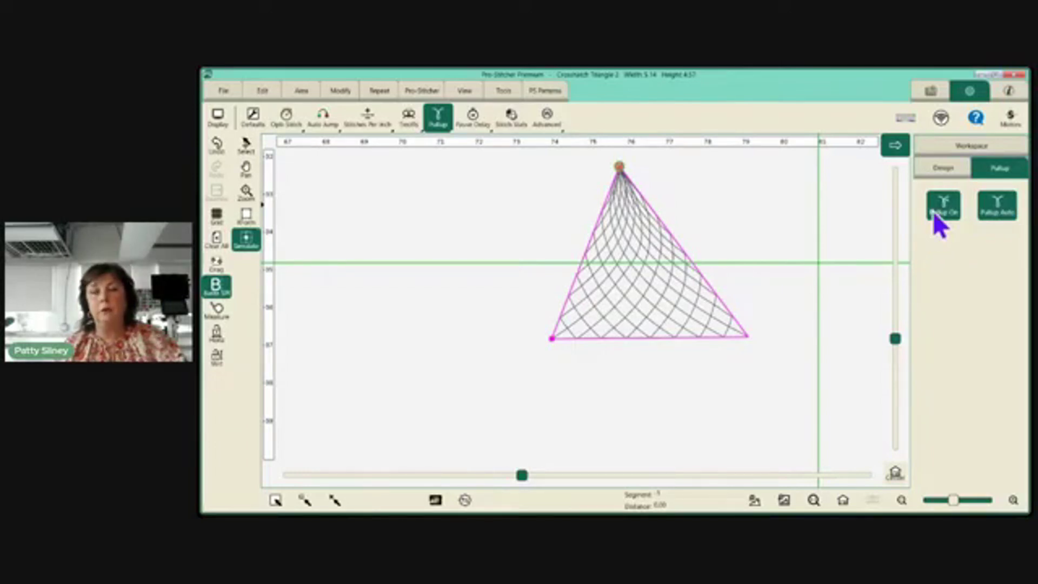
left_click(479, 126)
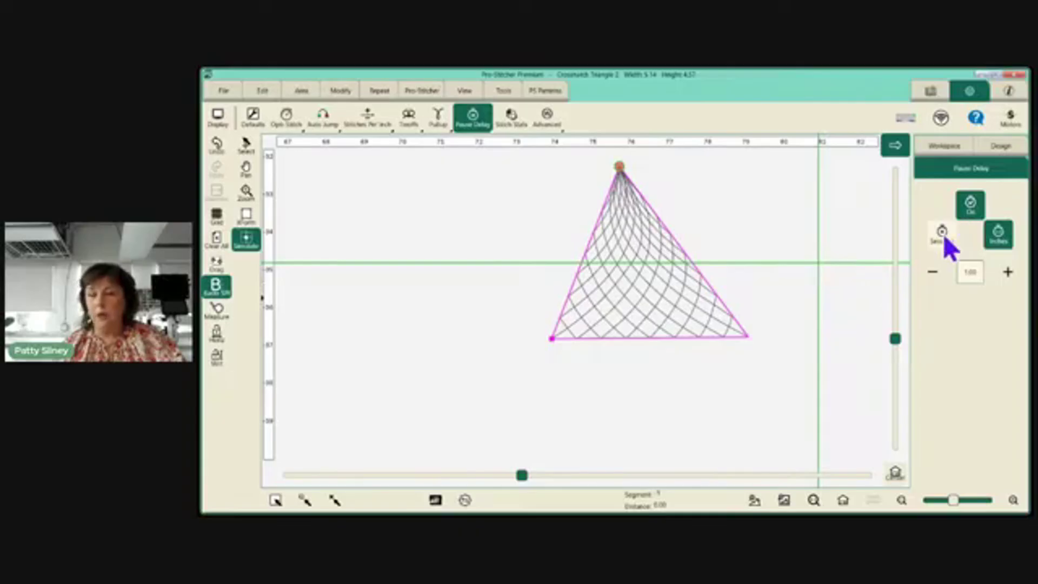
left_click(1008, 273)
left_click(1007, 273)
left_click(1007, 273)
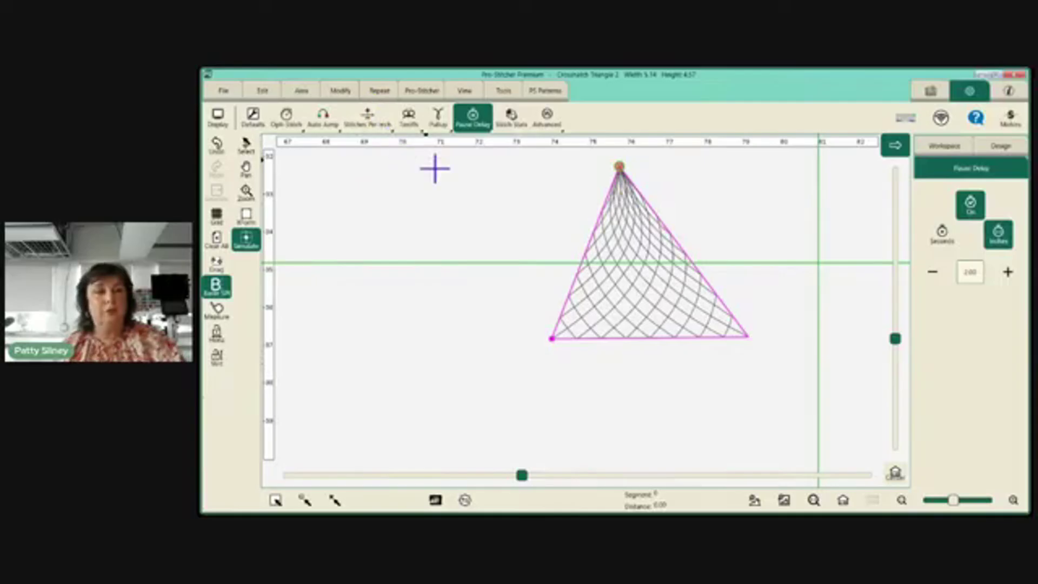
- Review the General and Communications pages of the Advanced settings
left_click(546, 122)
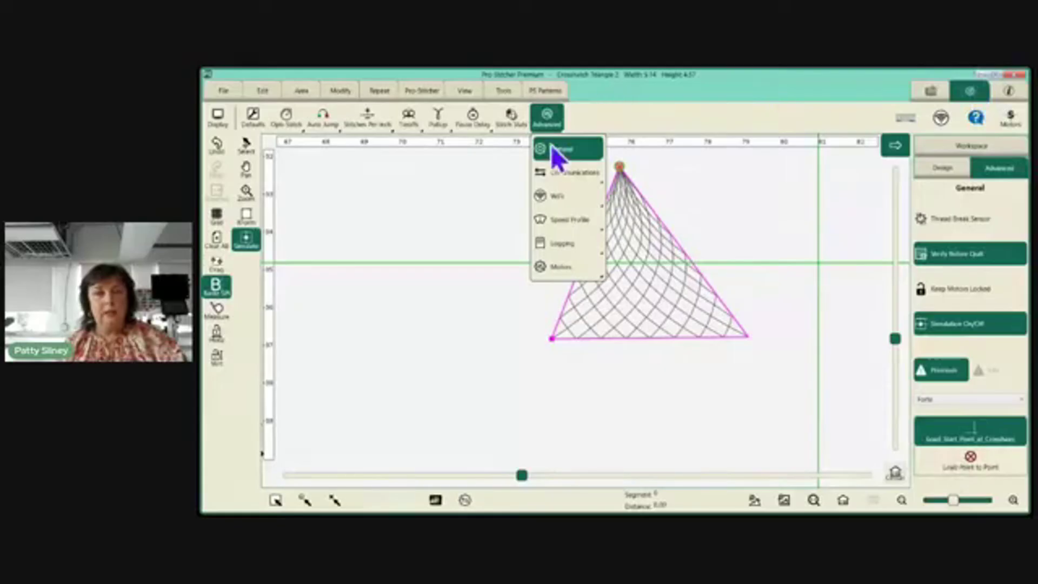
left_click(547, 175)
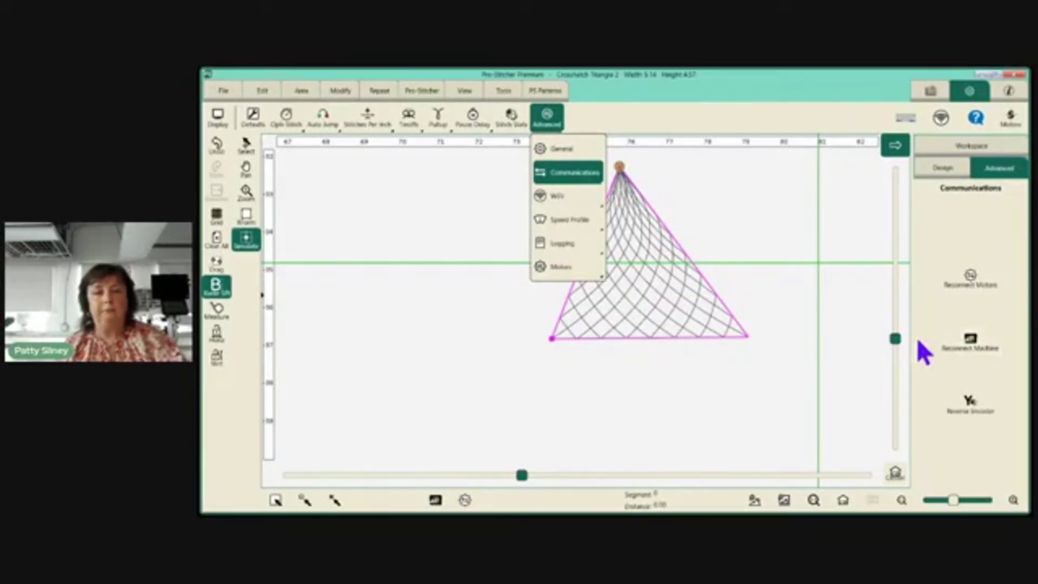
left_click(791, 211)
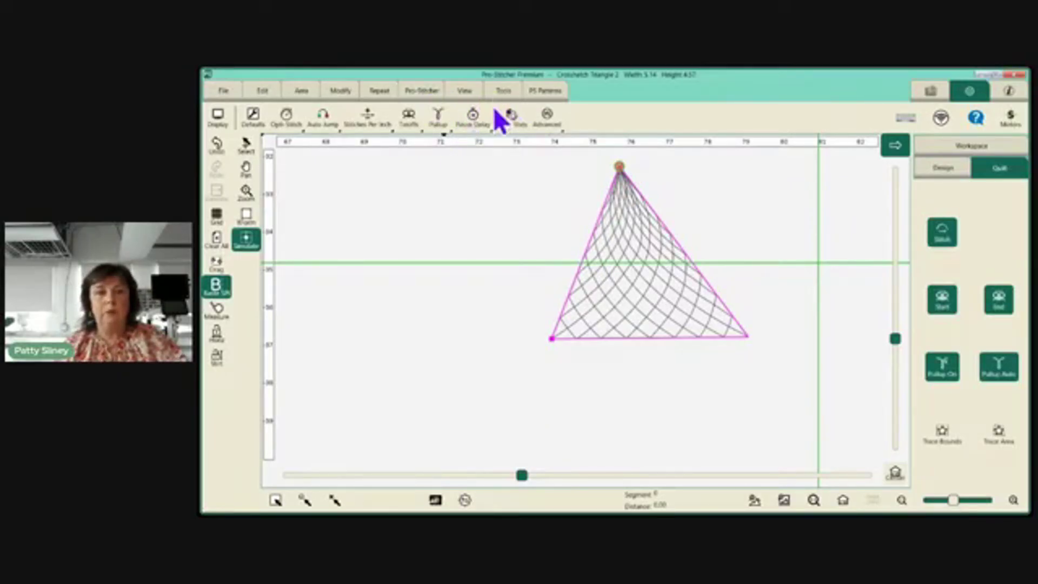
- Hide and restore the rulers, and show the grid behind the crosshatch triangle
left_click(465, 91)
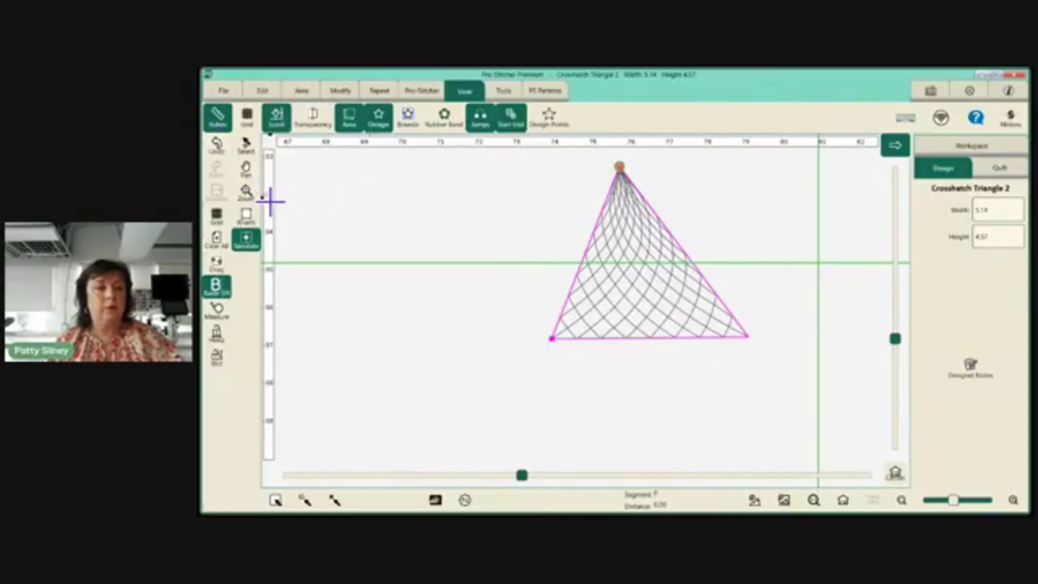
left_click(218, 122)
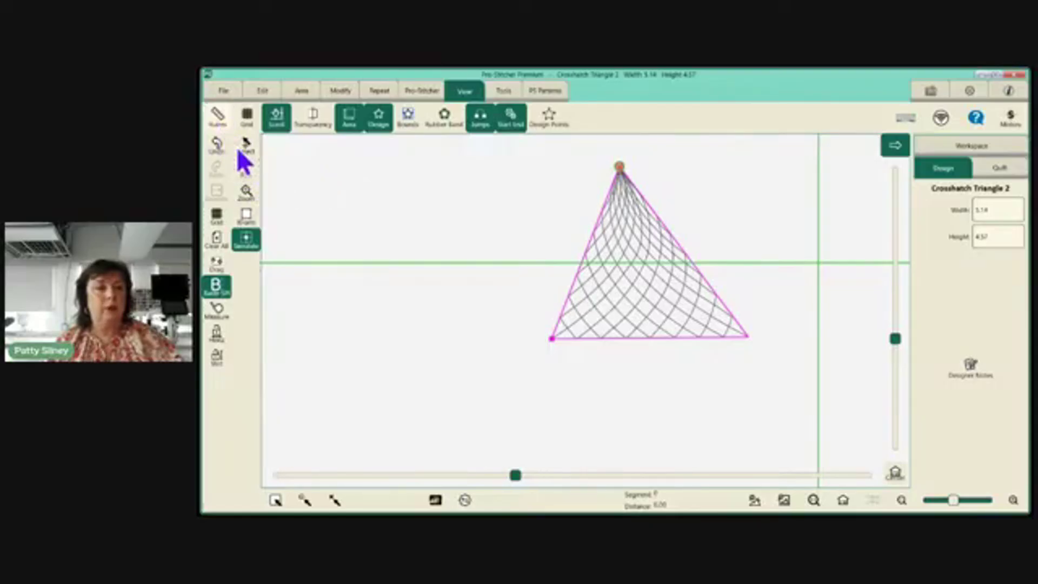
left_click(216, 118)
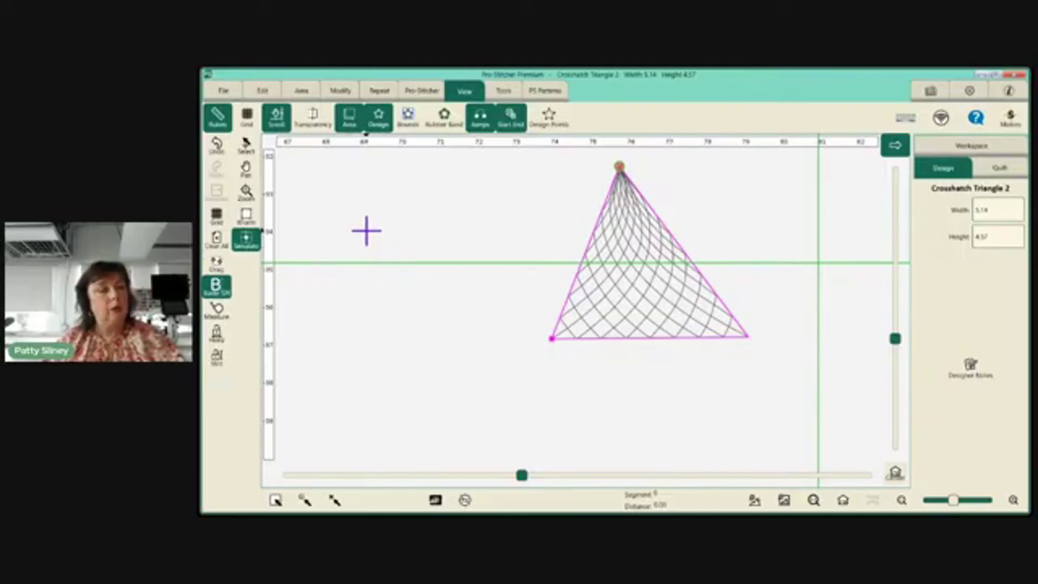
left_click(247, 121)
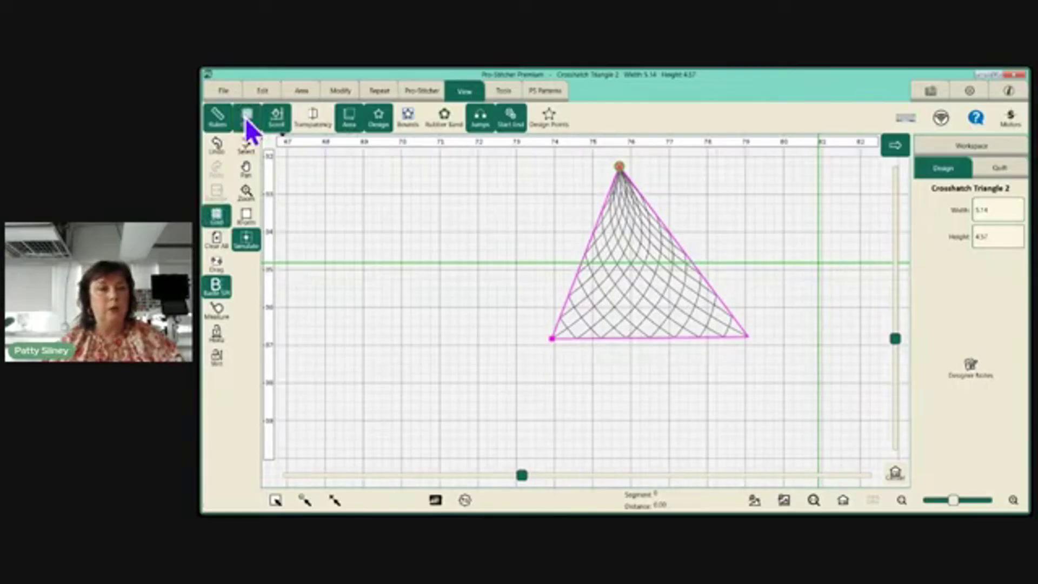
- Clear everything from the workspace and open the workspace containing the repeated ladybug-e2e design
left_click(227, 93)
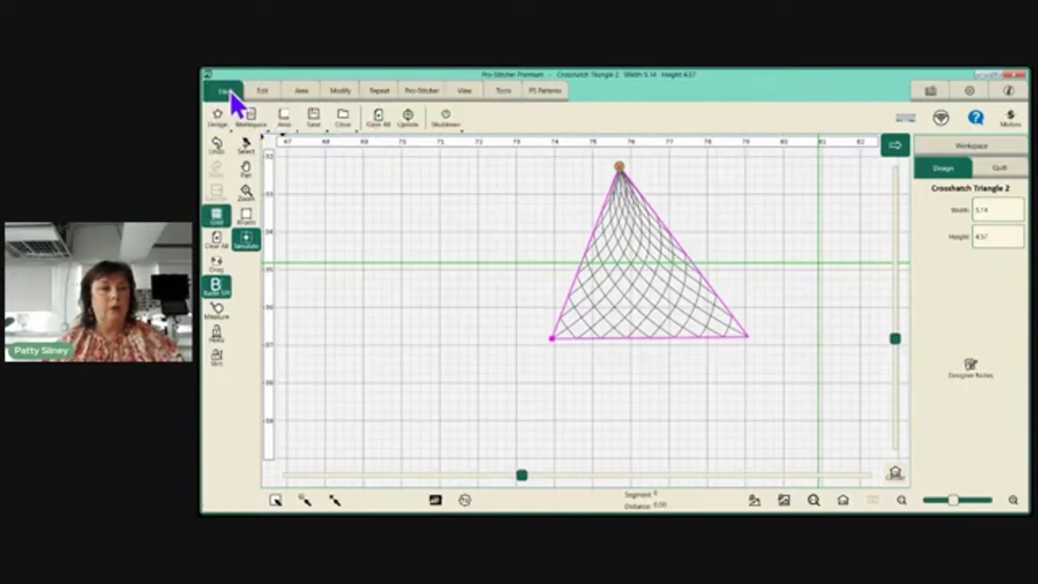
left_click(378, 116)
left_click(252, 118)
left_click(261, 177)
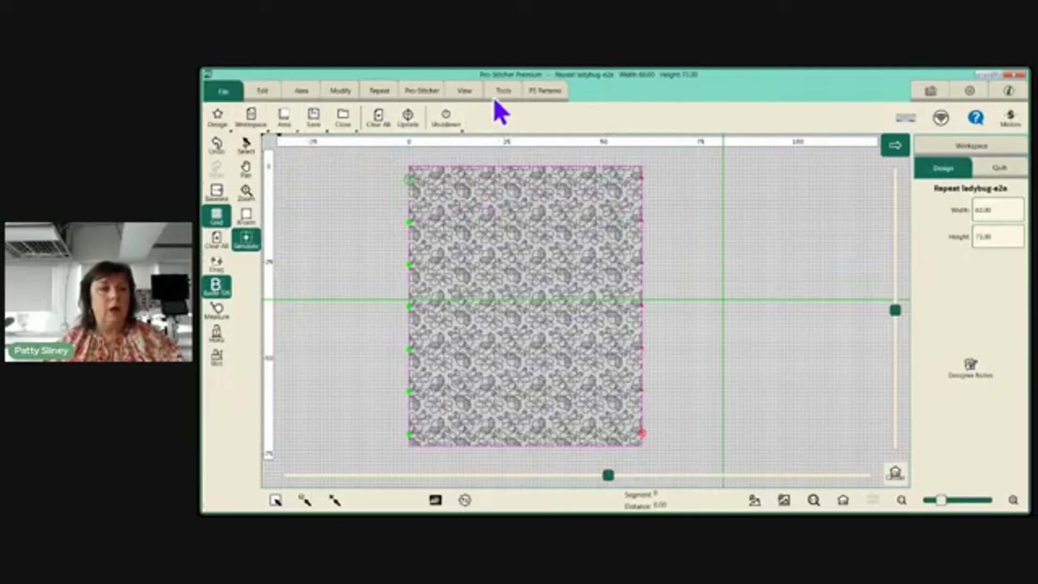
- Hide the grid behind the repeated ladybug-e2e design
left_click(466, 92)
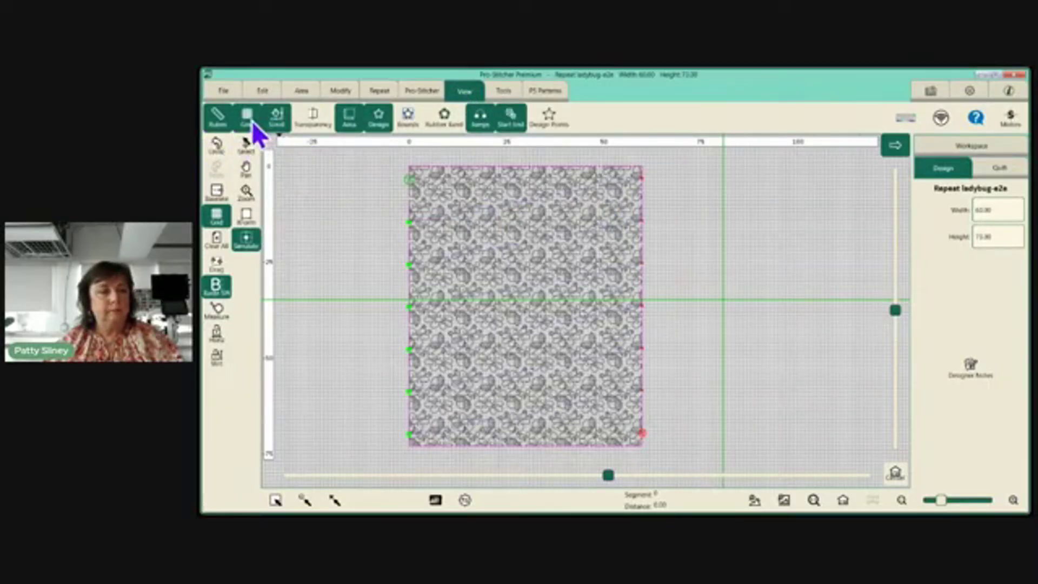
left_click(248, 116)
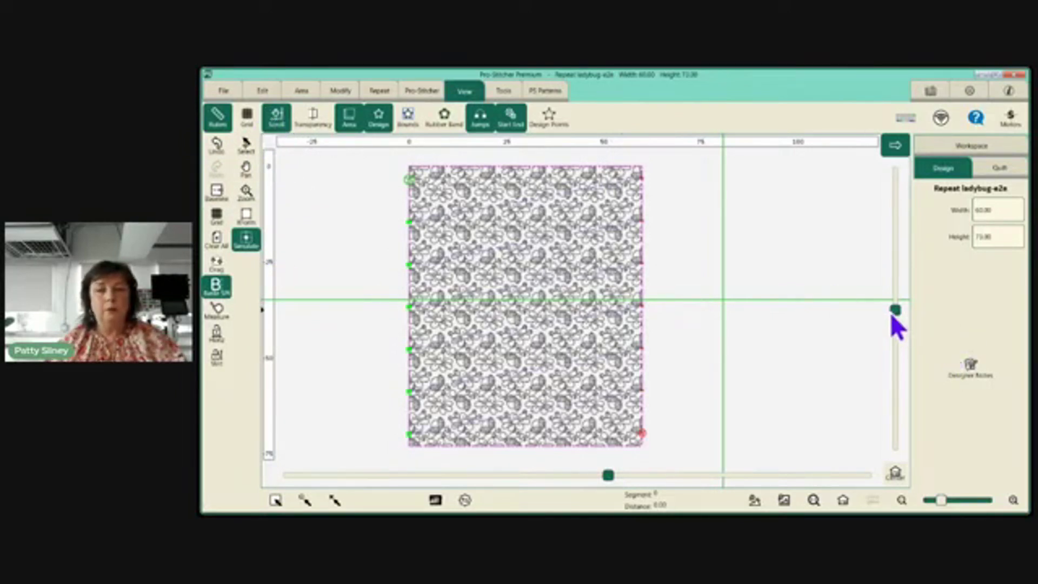
left_click_drag(892, 315, 893, 311)
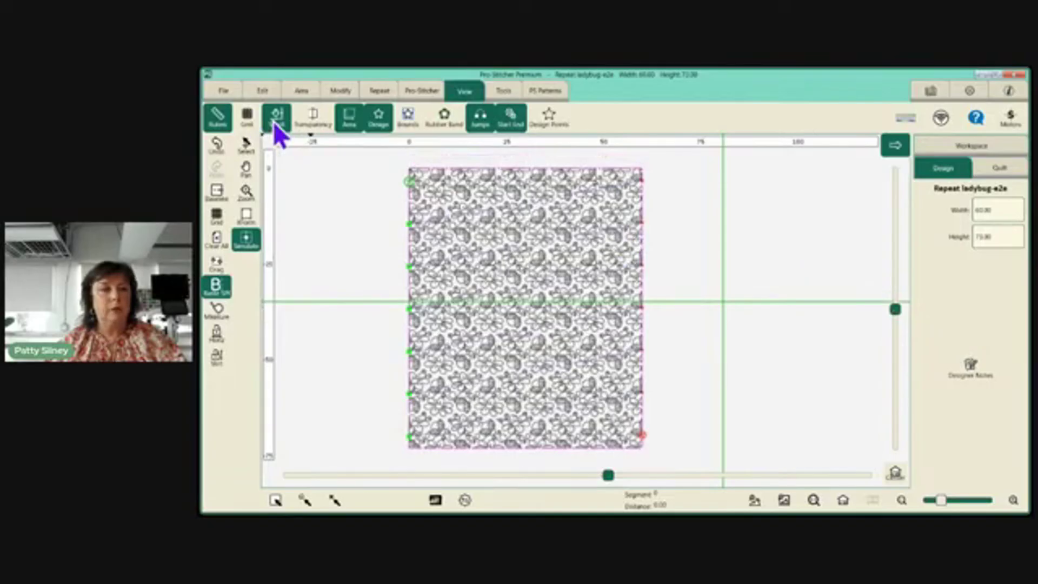
- Try the Transparency view option while scrolling the ladybug-e2e design down and back, and turn it off again
left_click(312, 126)
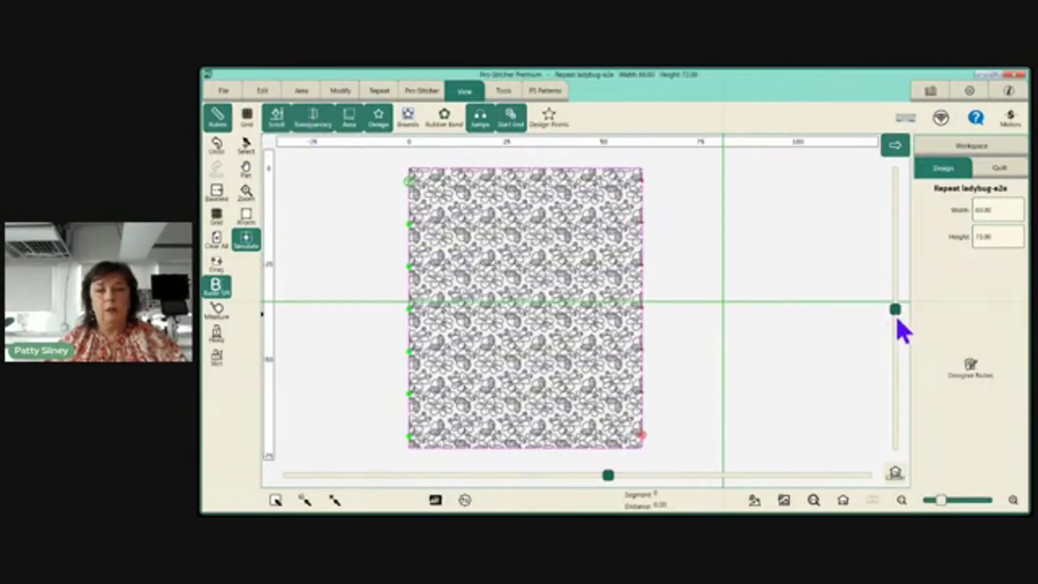
left_click_drag(896, 316, 896, 344)
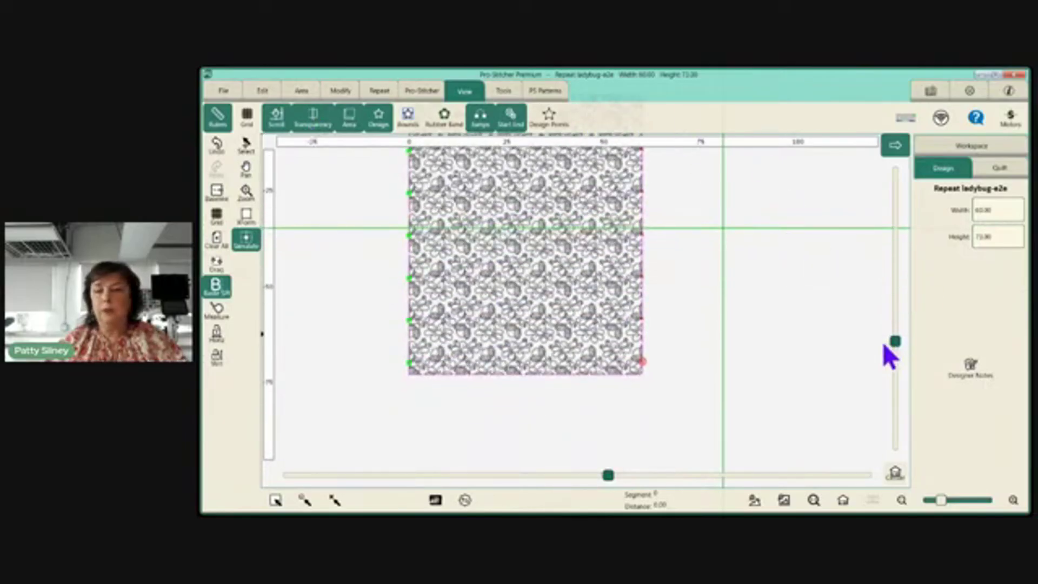
left_click_drag(894, 341, 895, 313)
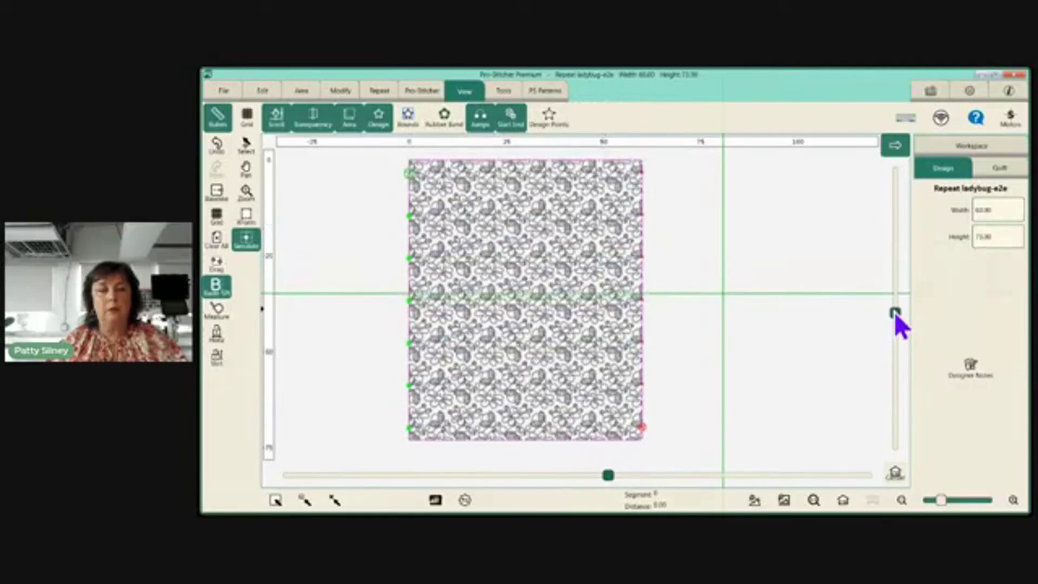
left_click(311, 117)
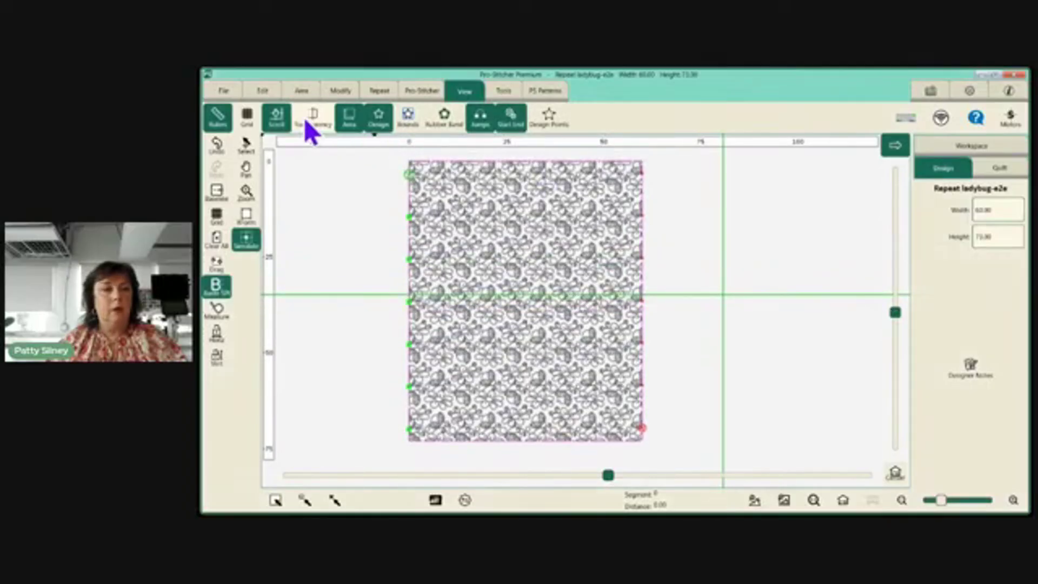
- Hide the ladybug-e2e stitching to expose its area outline and jump lines, and show the design again
left_click(353, 124)
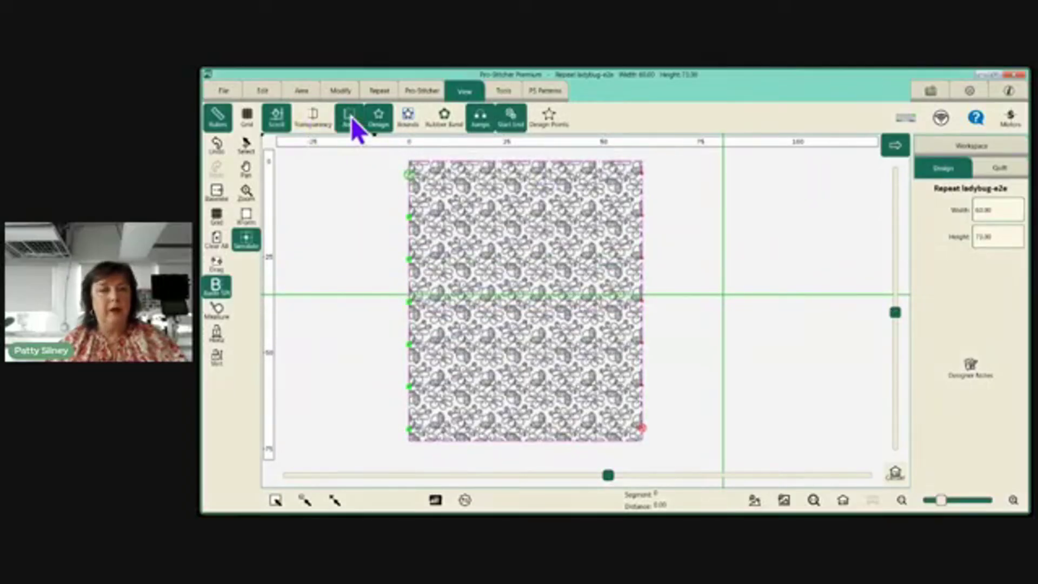
left_click(379, 131)
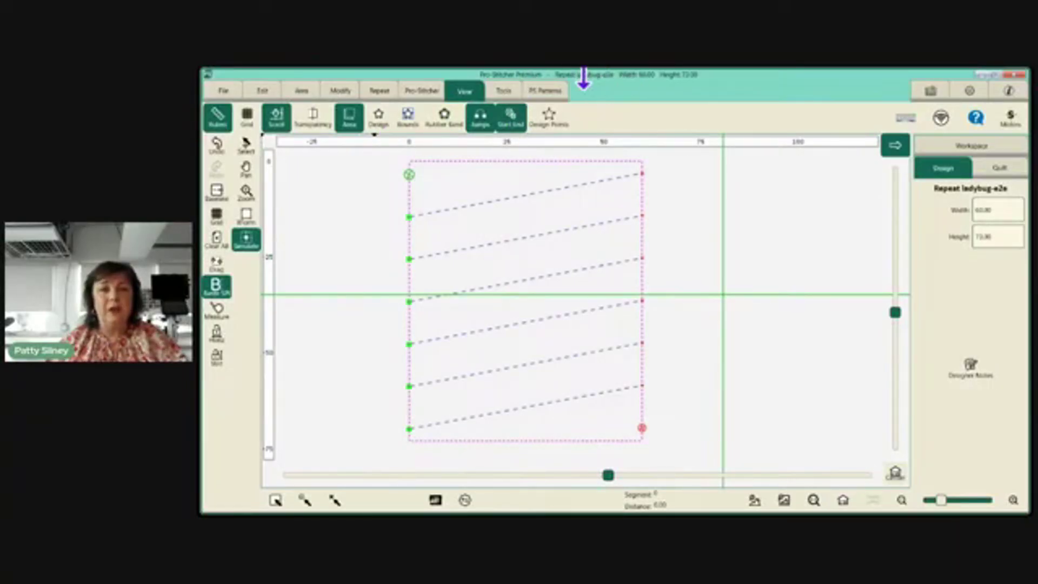
left_click(377, 123)
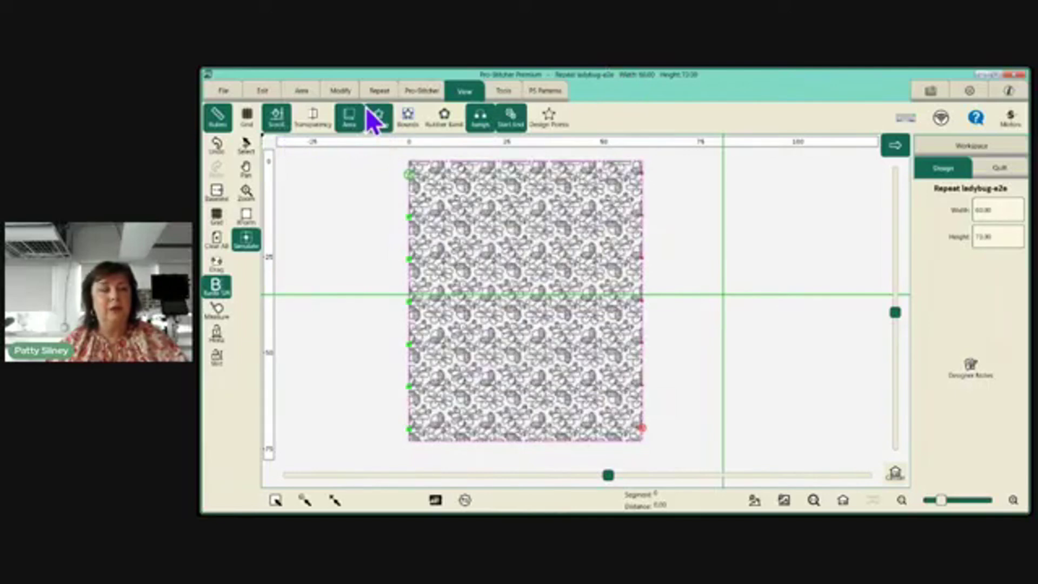
left_click(407, 123)
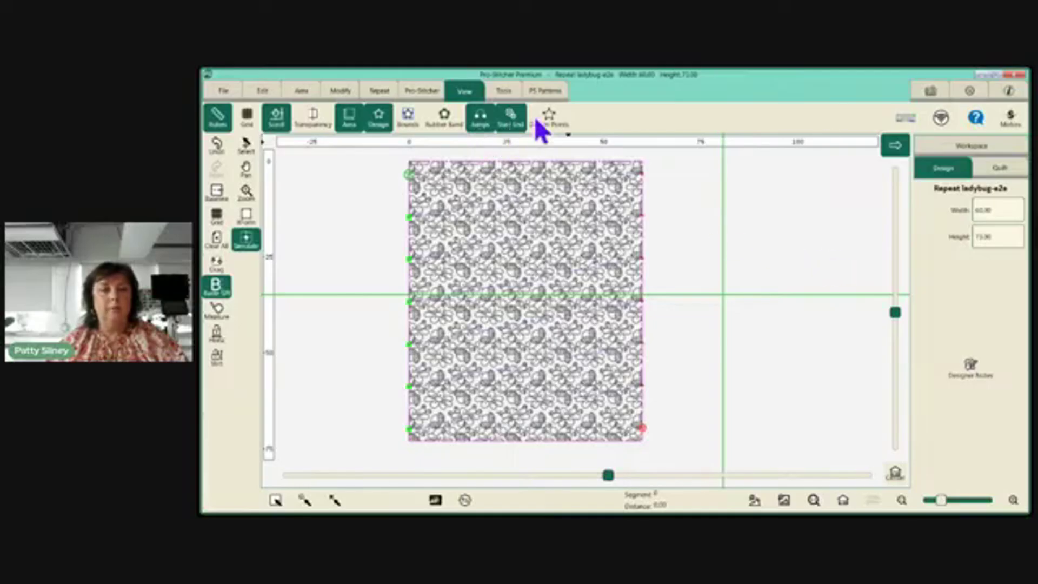
- Look over the extra tools and the PS Patterns website, including the My PS Patterns login page, and return to the workspace
left_click(503, 92)
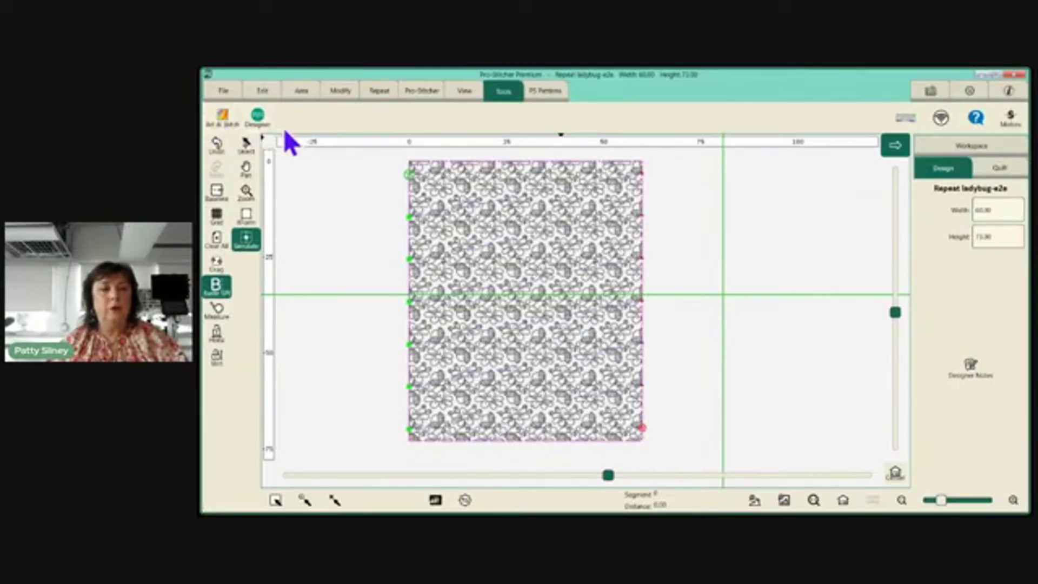
left_click(546, 91)
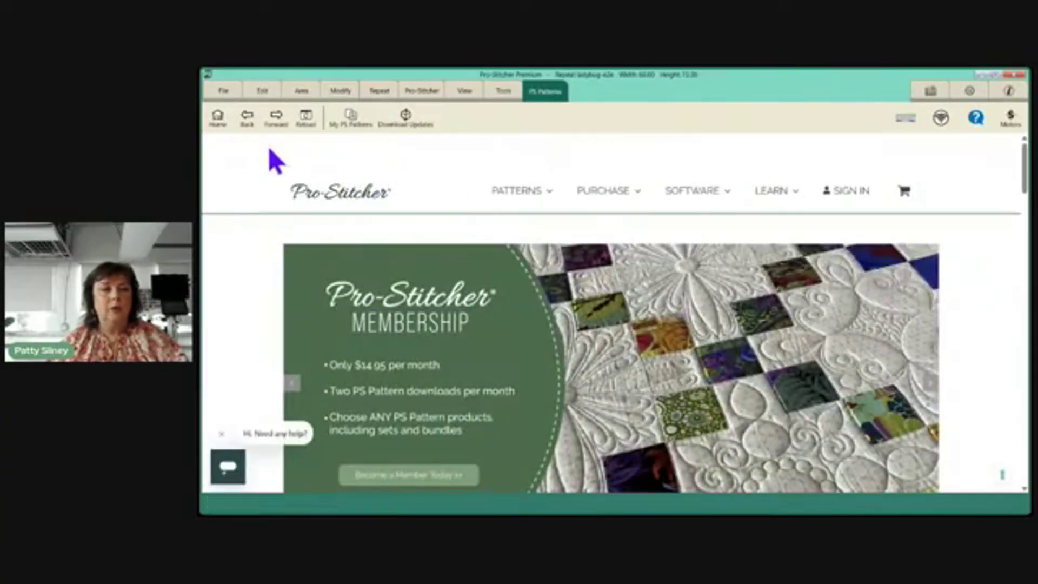
left_click(342, 121)
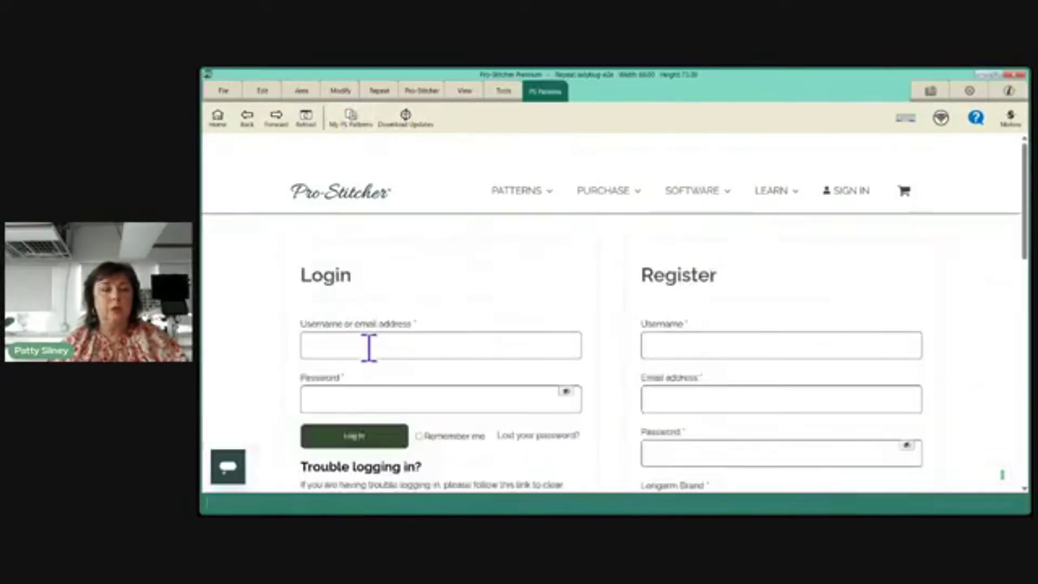
left_click(359, 346)
left_click(226, 97)
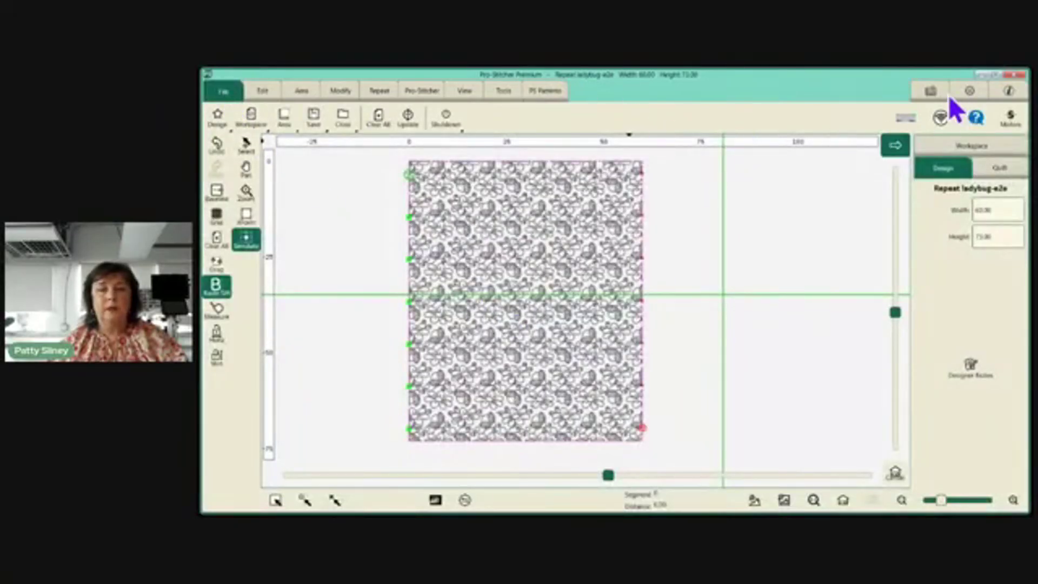
- View the Pro-Stitcher education courses, revisit the settings, and display the program's About information
left_click(929, 91)
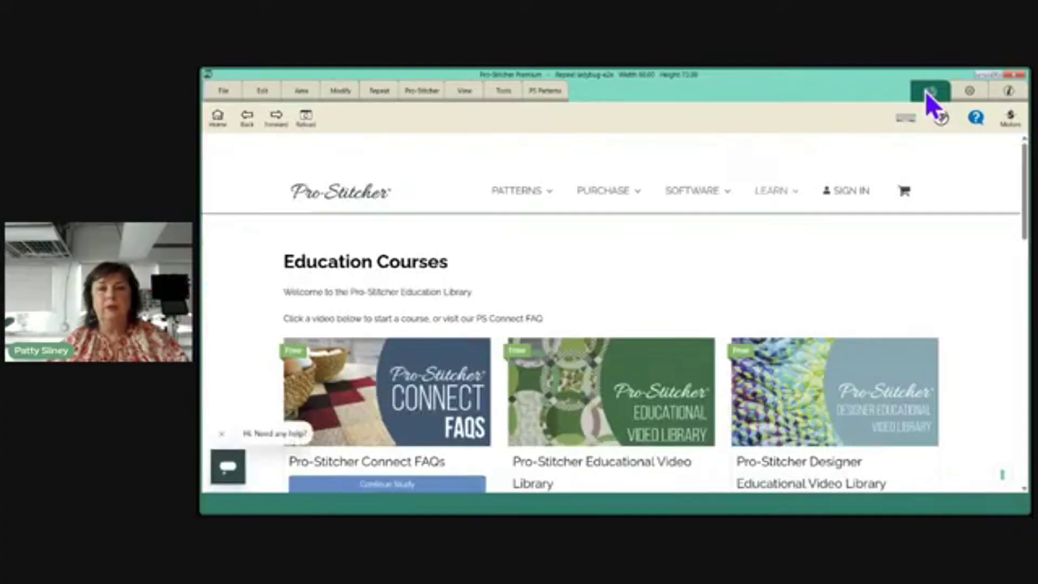
left_click(965, 92)
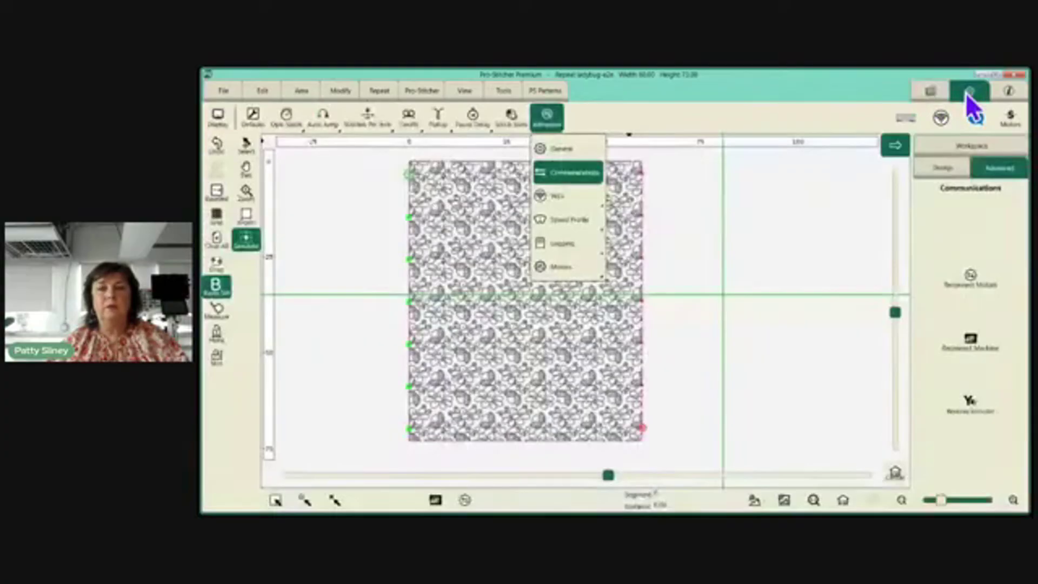
left_click(1008, 92)
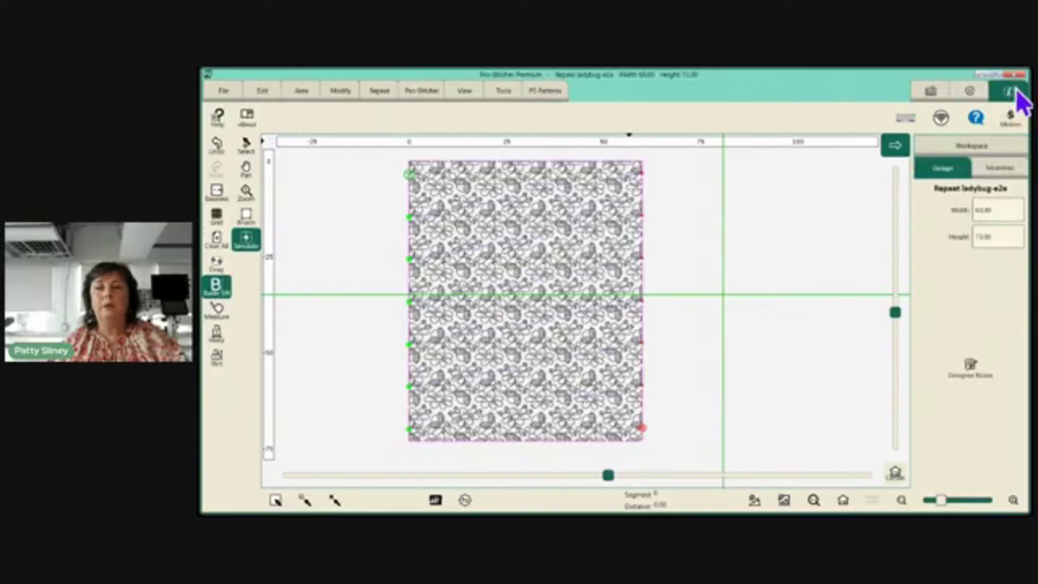
left_click(257, 123)
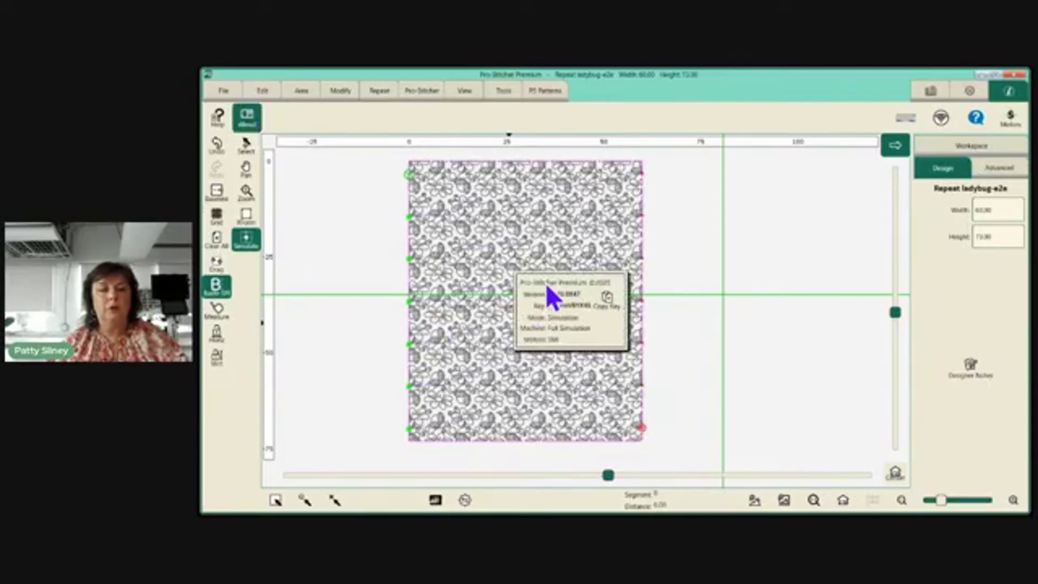
- Leave the program information, turn off basting in the quilting controls, and try the Stitch option for the ladybug-e2e design
left_click(222, 92)
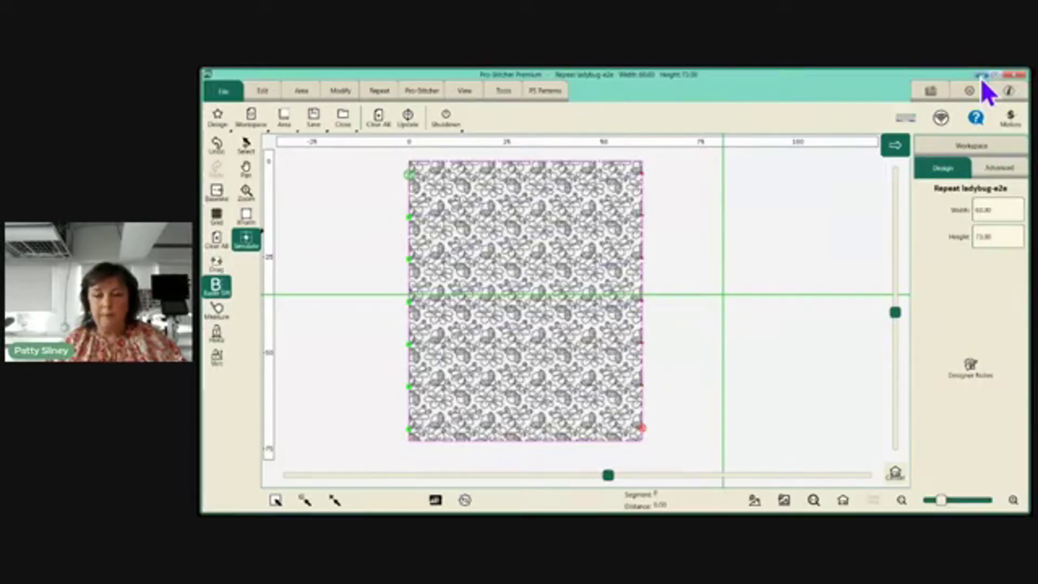
left_click(422, 91)
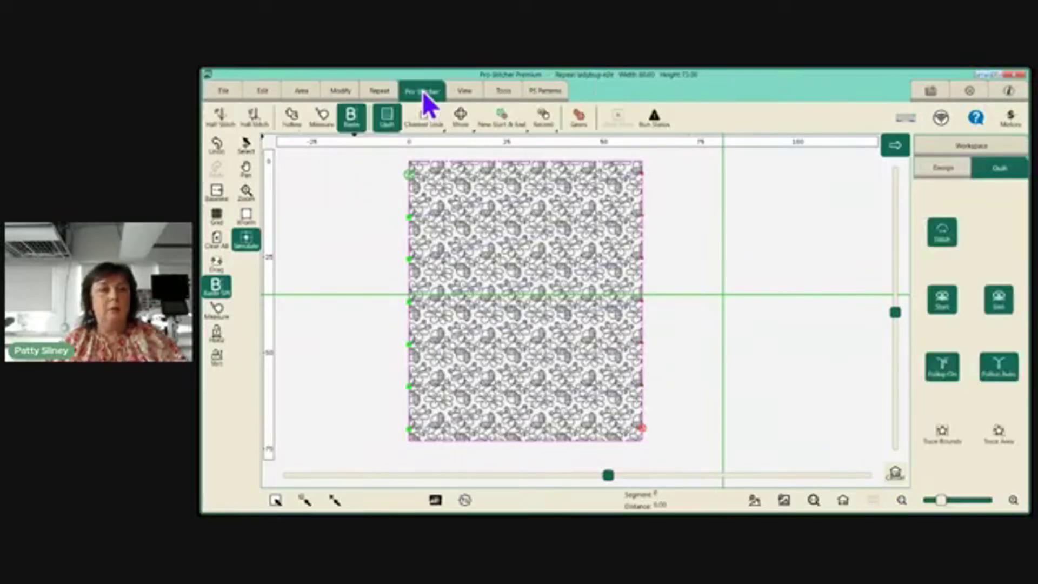
left_click(342, 123)
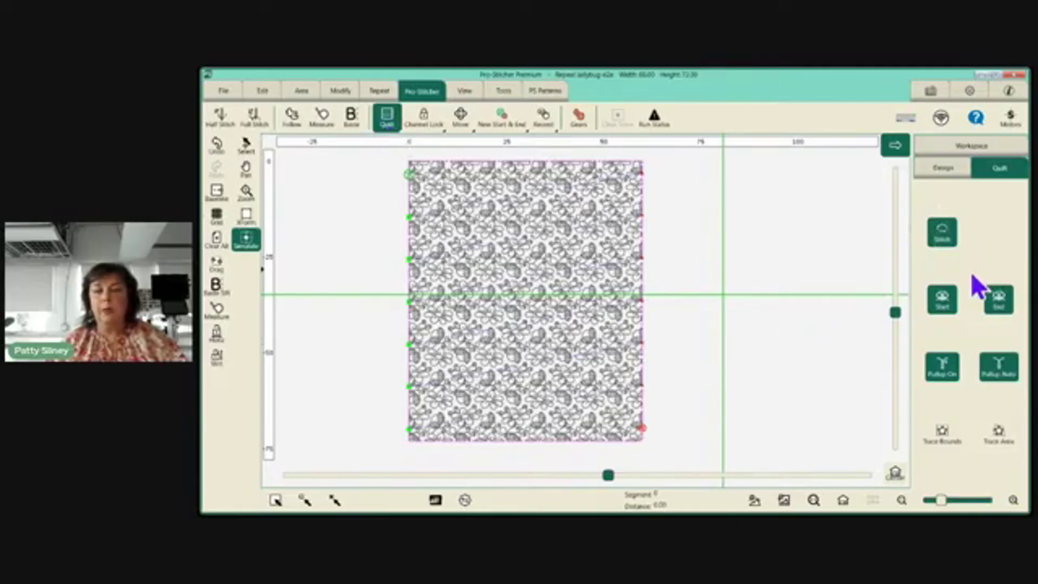
left_click(942, 230)
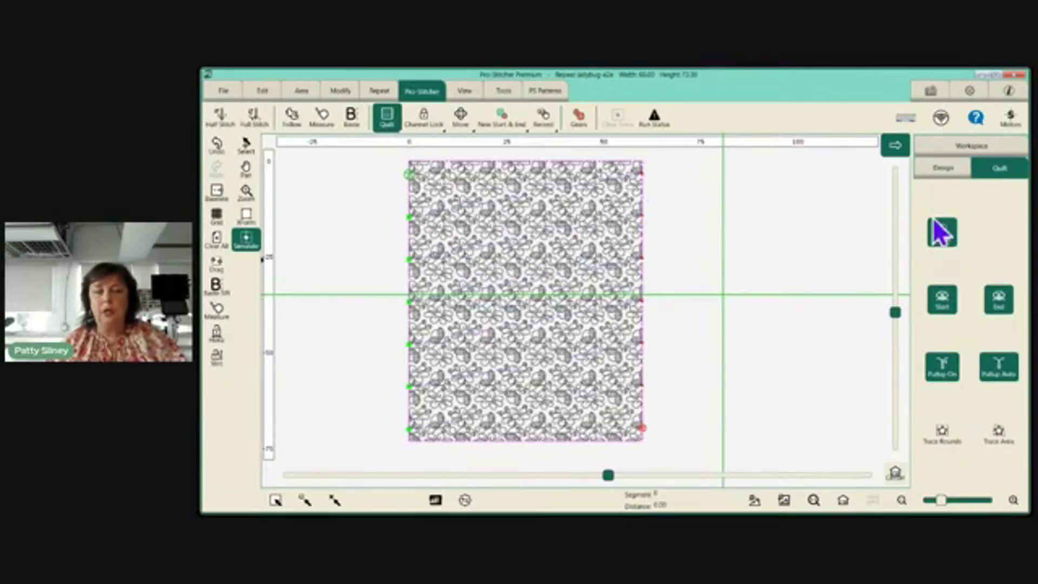
left_click(941, 234)
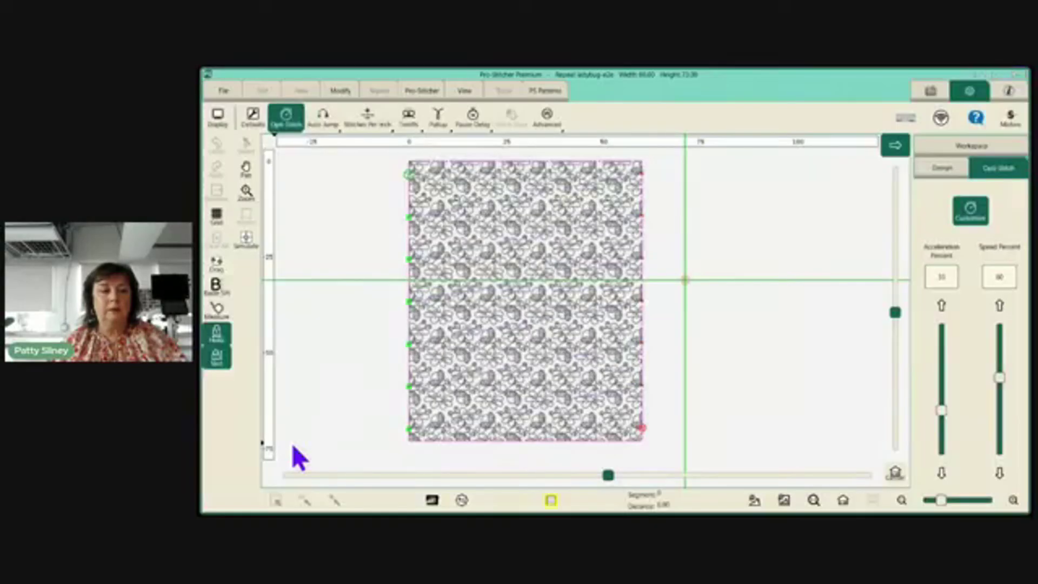
- Turn on simulation, place the simulated machine head beside the ladybug-e2e design's start point, and reopen the quilting controls
left_click(248, 241)
left_click_drag(378, 183, 387, 174)
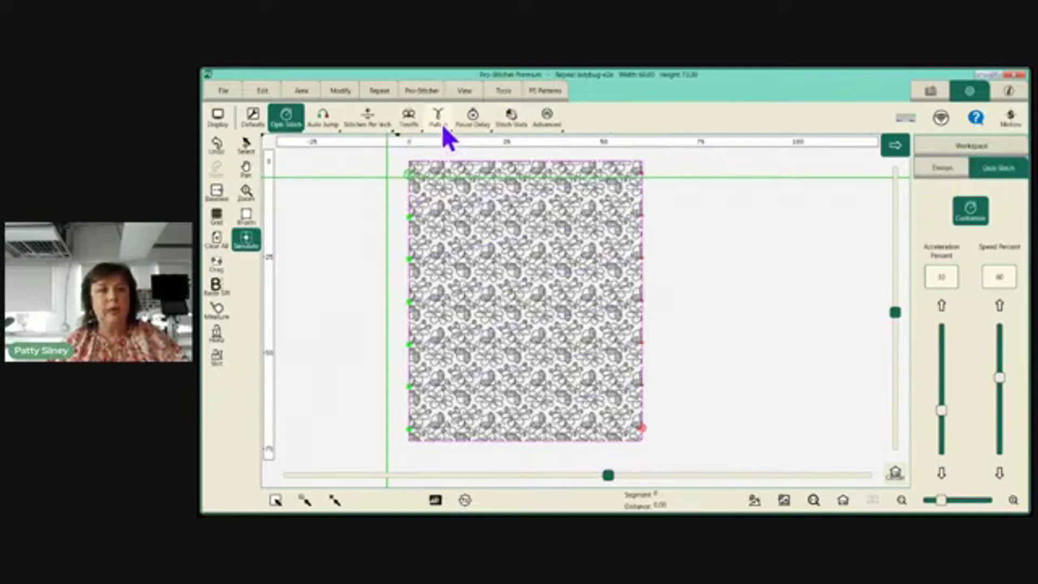
left_click(422, 90)
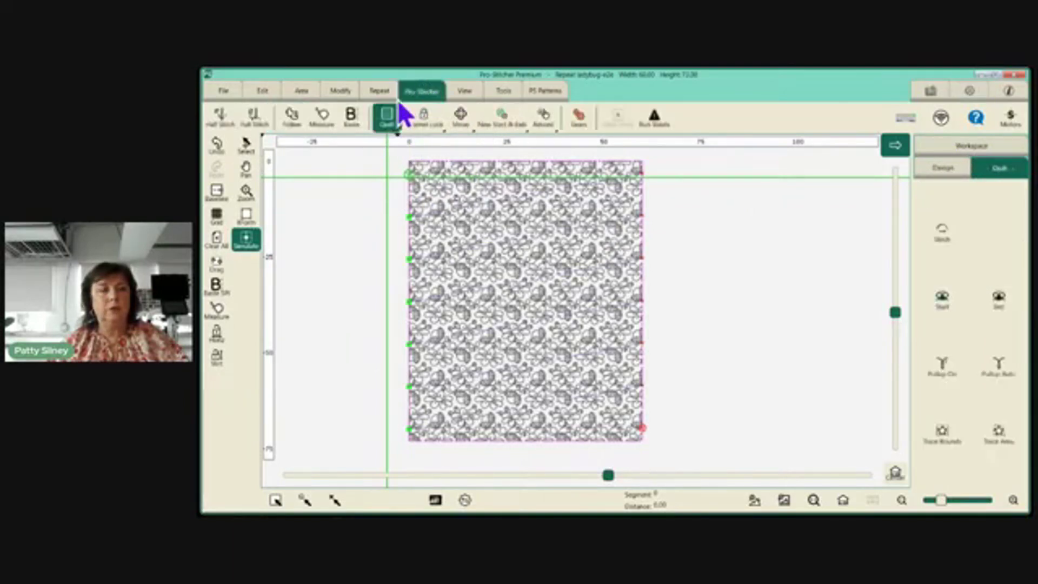